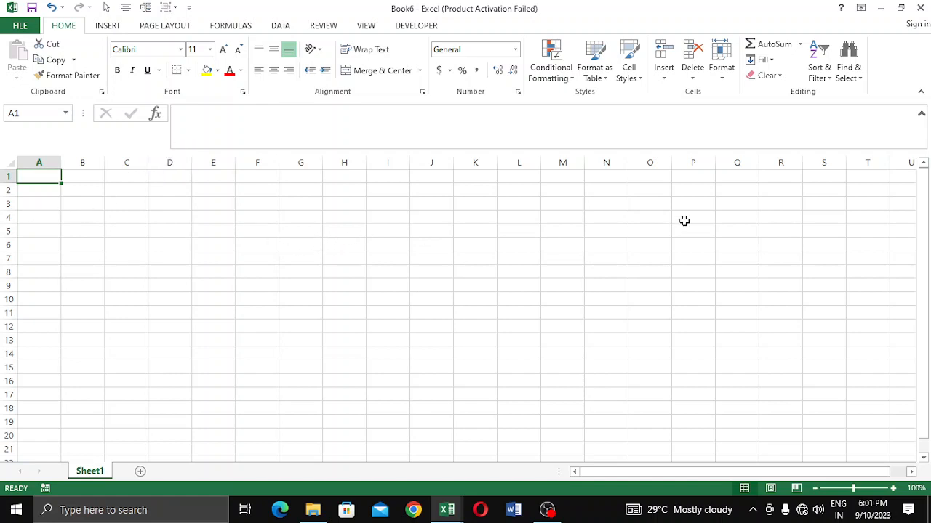
- Switch the sheet to Page Layout view and reduce the page's top margin to almost nothing
{"action": "left_click", "coordinate": [770, 489]}
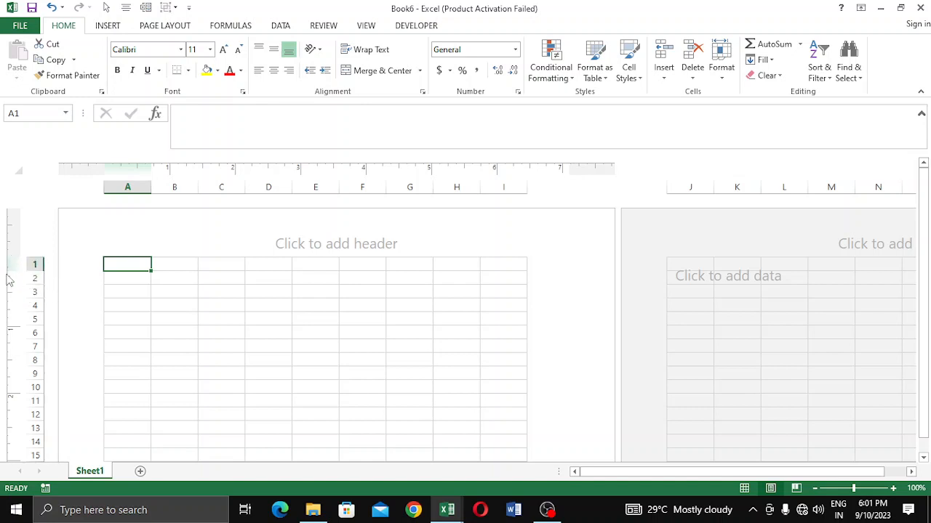
{"action": "left_click", "coordinate": [149, 337]}
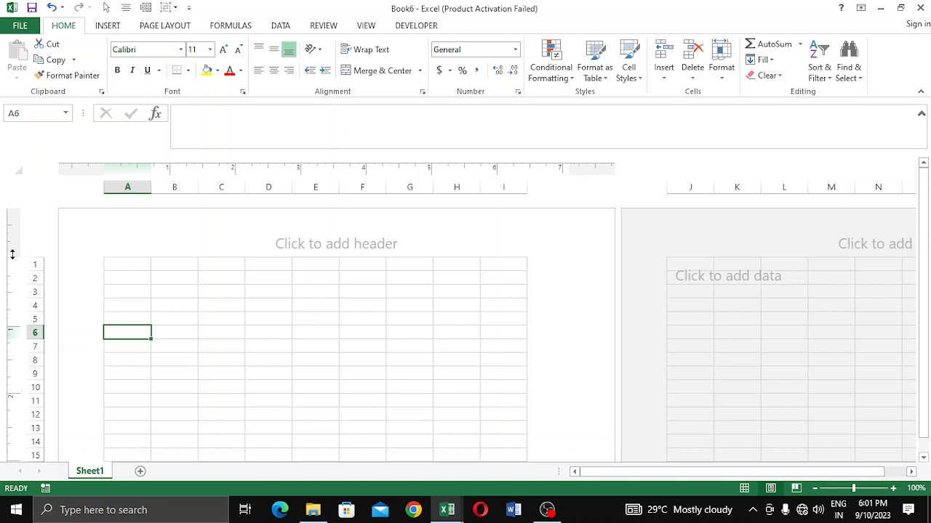
{"action": "left_click_drag", "start_coordinate": [13, 254], "coordinate": [22, 213]}
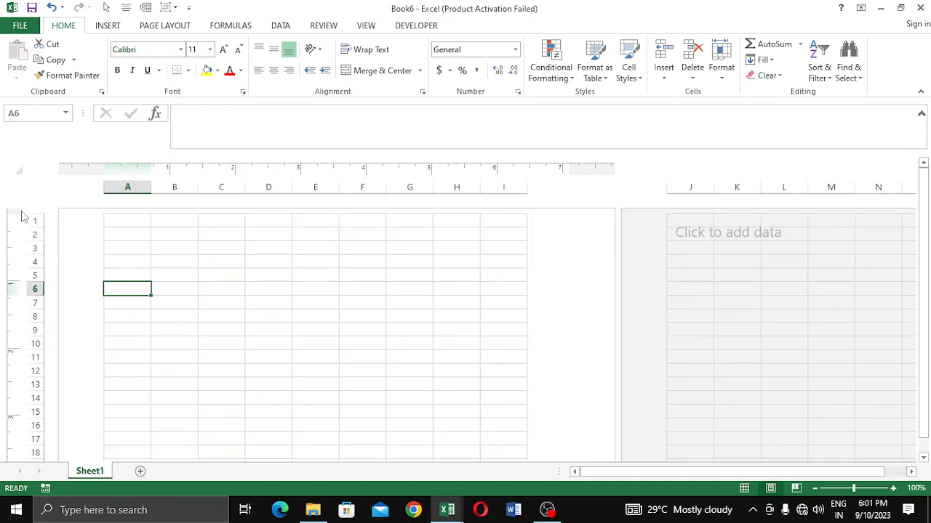
{"action": "left_click", "coordinate": [240, 281]}
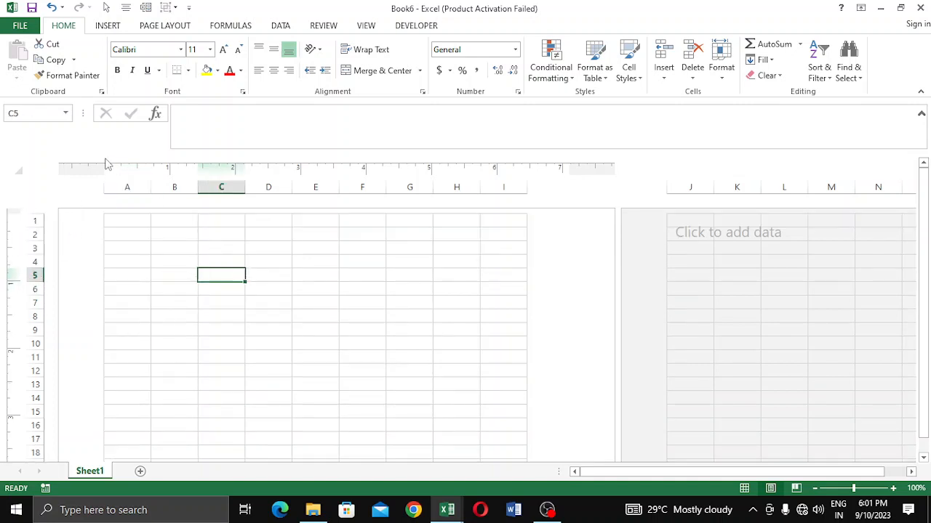
- Narrow the left and right page margins to the paper edges and widen column K to fill the page width
{"action": "left_click_drag", "start_coordinate": [106, 169], "coordinate": [57, 168]}
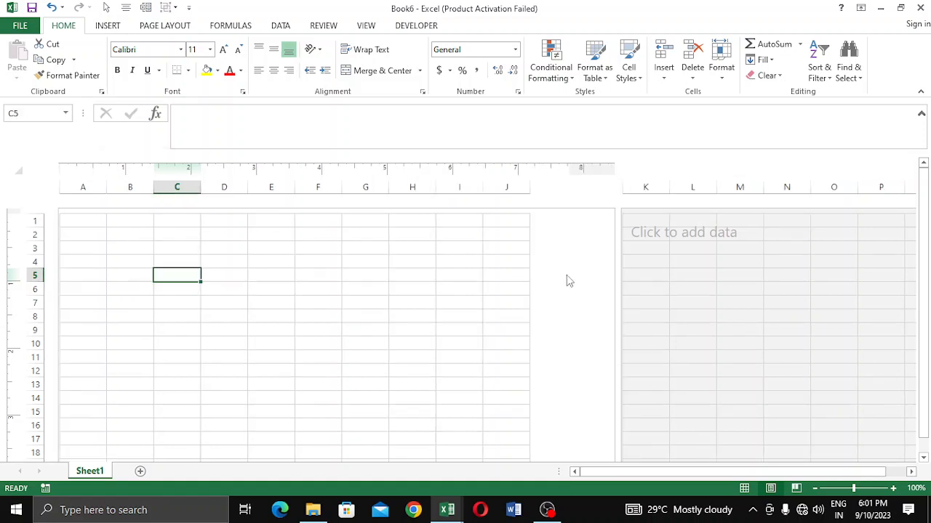
{"action": "mouse_move", "coordinate": [570, 167]}
{"action": "left_mouse_down"}
{"action": "mouse_move", "coordinate": [631, 167]}
{"action": "mouse_move", "coordinate": [605, 163]}
{"action": "mouse_move", "coordinate": [613, 165]}
{"action": "left_mouse_up"}
{"action": "left_click", "coordinate": [544, 270]}
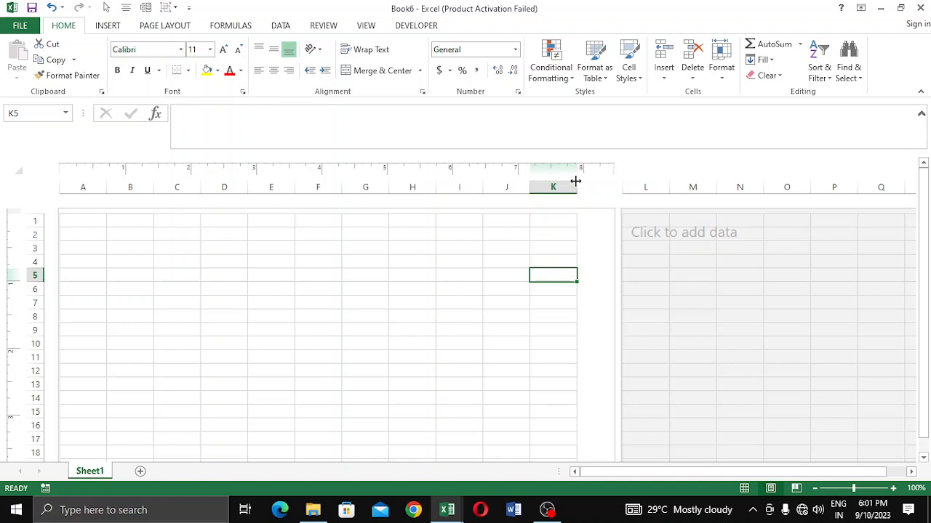
{"action": "left_click_drag", "start_coordinate": [575, 182], "coordinate": [608, 187]}
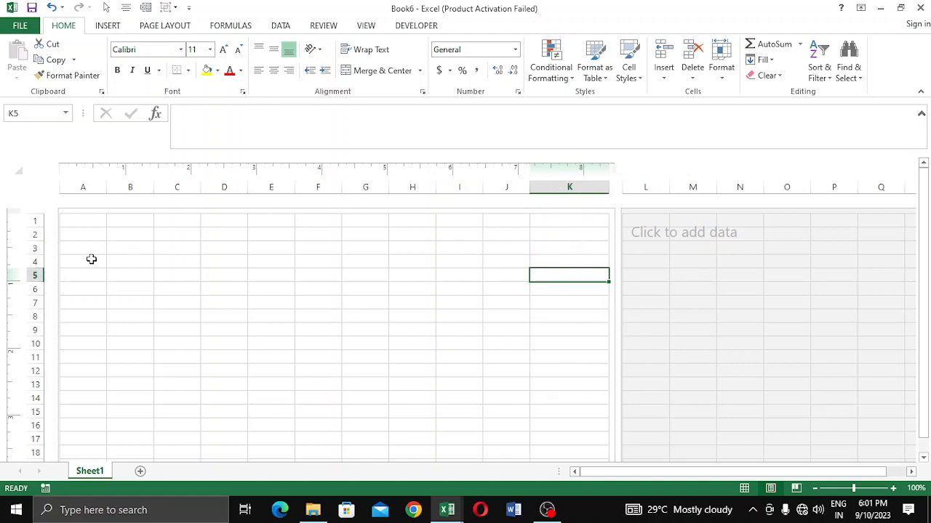
- Widen the left page margin very slightly so column A starts just inside the paper edge
{"action": "left_click", "coordinate": [146, 325]}
{"action": "left_click", "coordinate": [78, 246]}
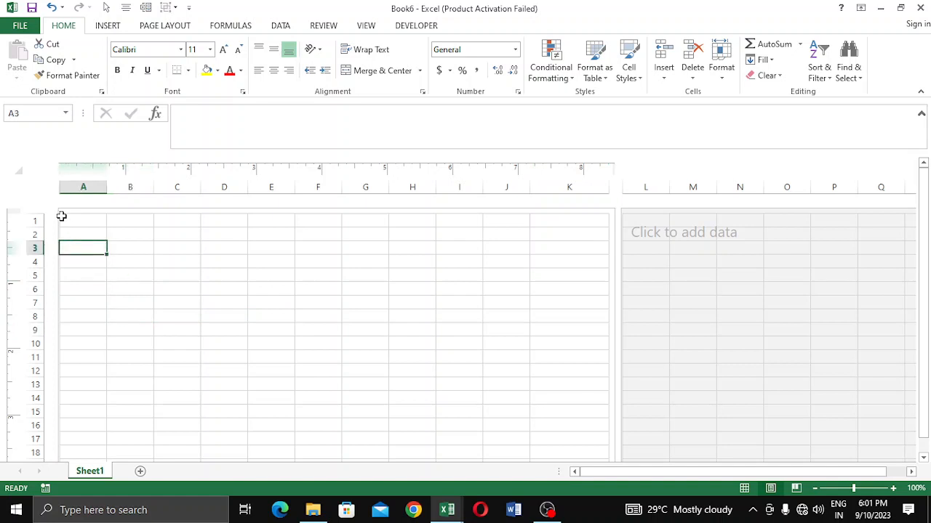
{"action": "left_click", "coordinate": [144, 250]}
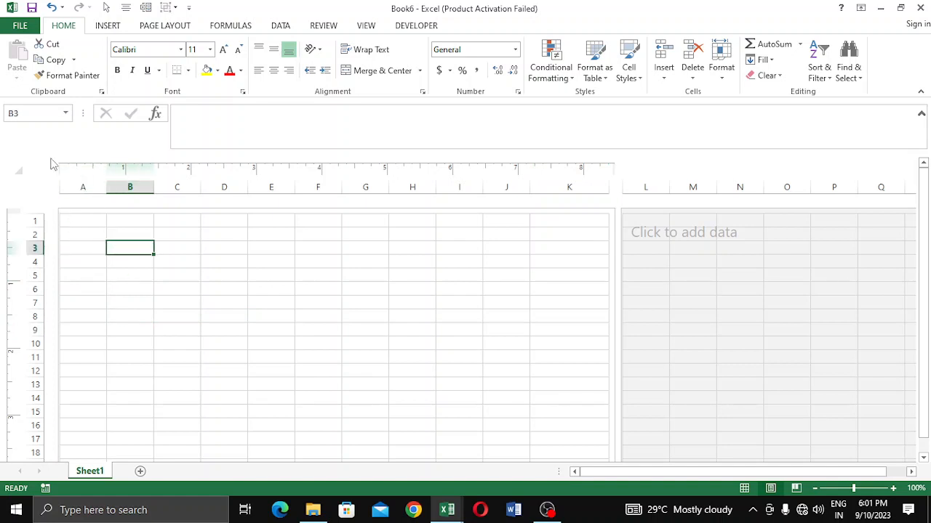
{"action": "left_click_drag", "start_coordinate": [59, 172], "coordinate": [63, 172]}
- Reduce the page's bottom margin to almost nothing so the rows reach the lower paper edge
{"action": "scroll", "coordinate": [87, 297], "scroll_direction": "down", "scroll_amount": 15}
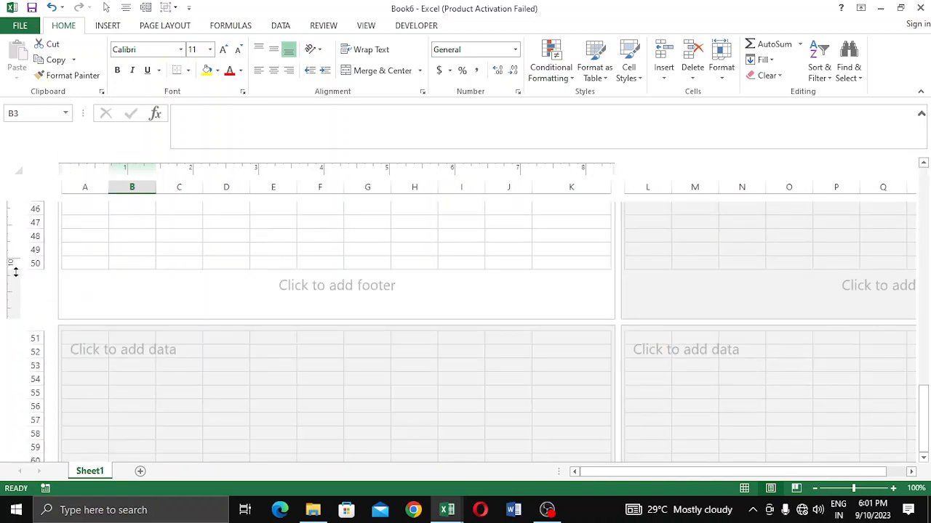
{"action": "left_click_drag", "start_coordinate": [15, 272], "coordinate": [22, 317]}
{"action": "scroll", "coordinate": [515, 278], "scroll_direction": "up", "scroll_amount": 1}
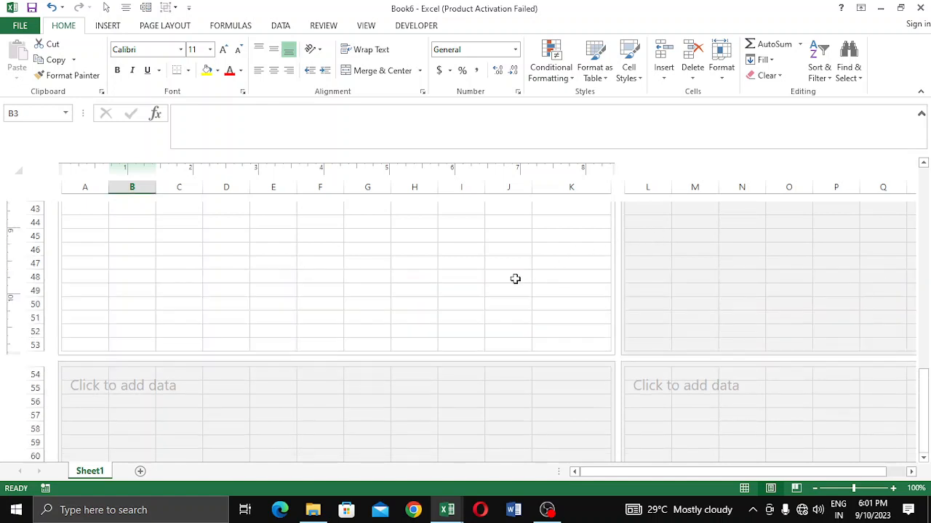
{"action": "scroll", "coordinate": [515, 278], "scroll_direction": "up", "scroll_amount": 10}
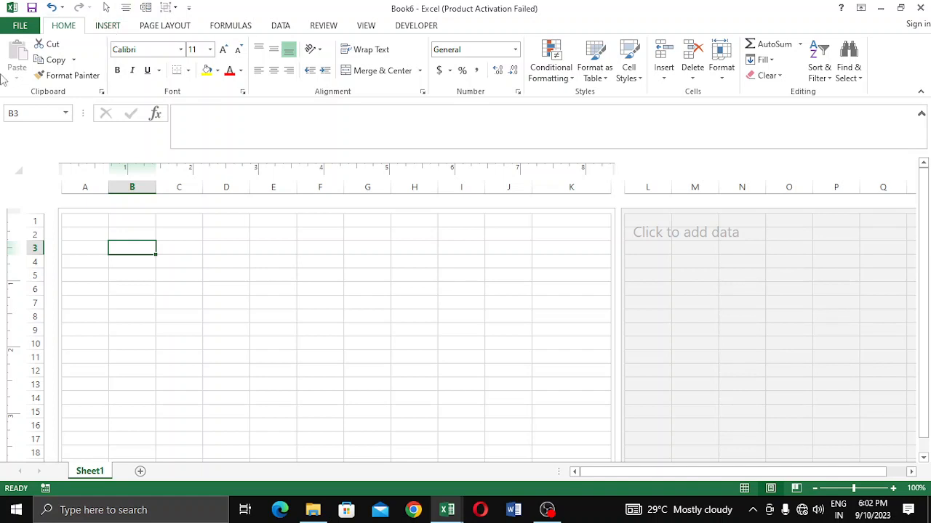
- Insert the school logo picture pngtree-school-logo-design-template-vector-png-image_6705854 from the Icons folder
{"action": "left_click", "coordinate": [383, 261]}
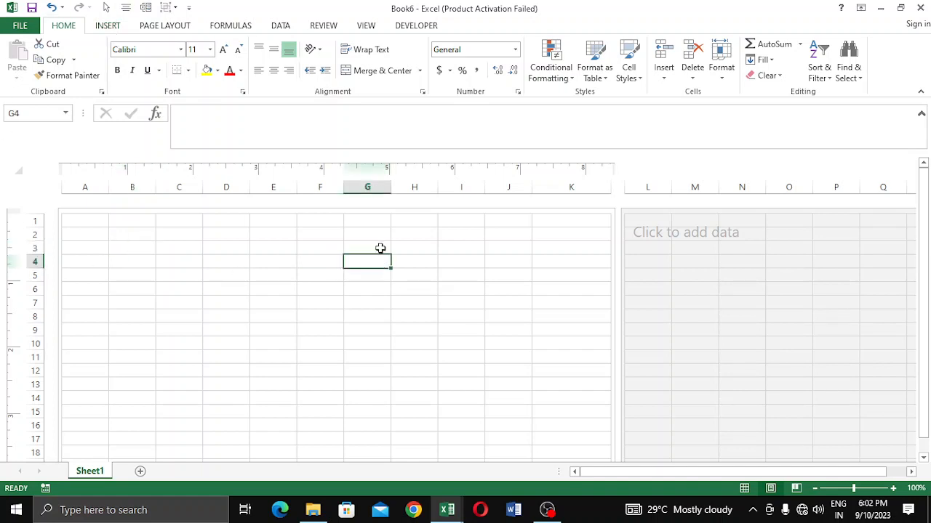
{"action": "left_click", "coordinate": [108, 26]}
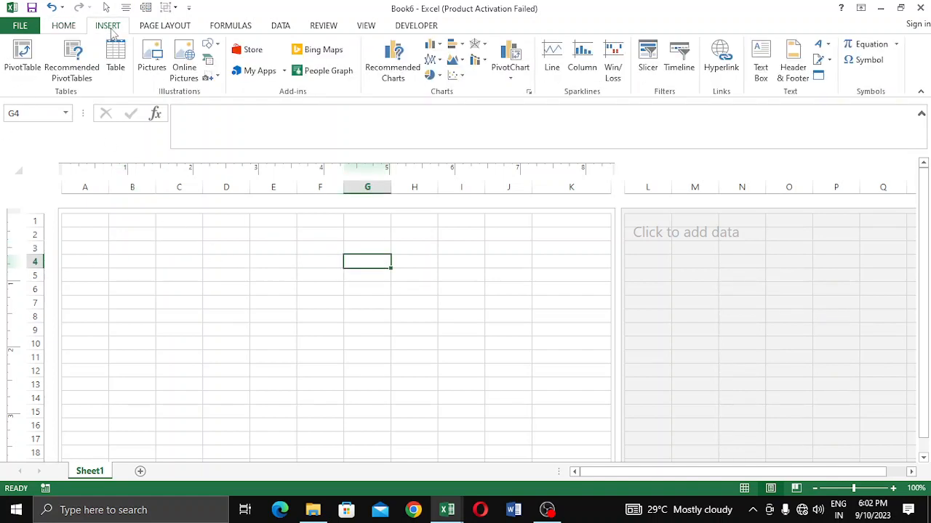
{"action": "left_click", "coordinate": [149, 58]}
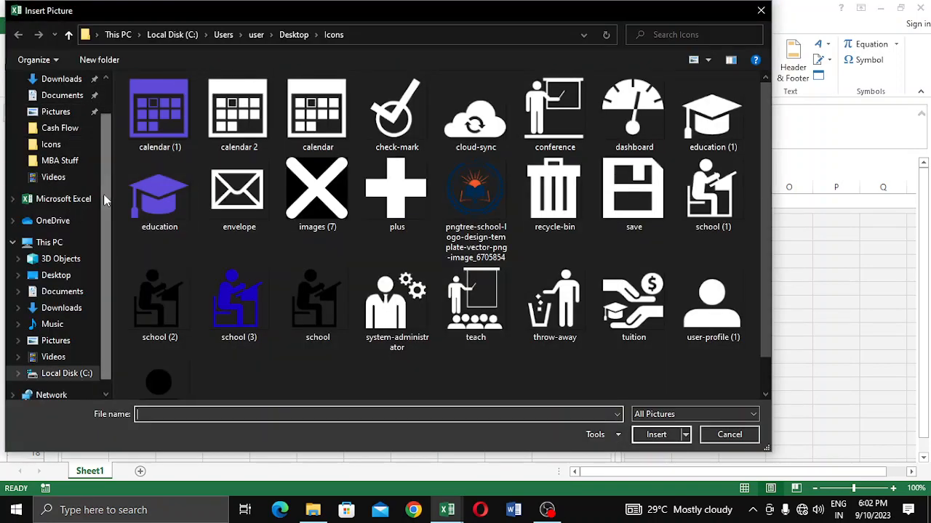
{"action": "scroll", "coordinate": [105, 131], "scroll_direction": "up", "scroll_amount": 1}
{"action": "scroll", "coordinate": [93, 257], "scroll_direction": "down", "scroll_amount": 1}
{"action": "scroll", "coordinate": [109, 127], "scroll_direction": "up", "scroll_amount": 1}
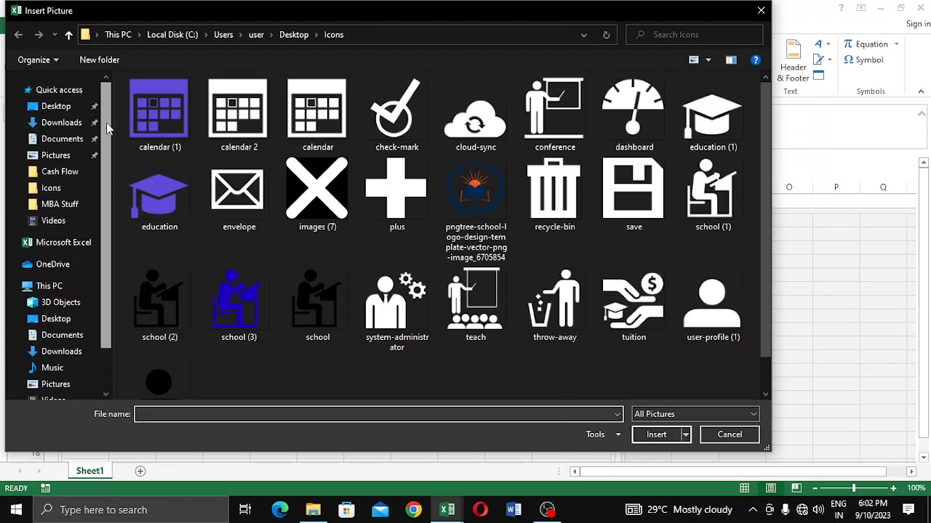
{"action": "scroll", "coordinate": [109, 128], "scroll_direction": "down", "scroll_amount": 1}
{"action": "scroll", "coordinate": [92, 156], "scroll_direction": "up", "scroll_amount": 1}
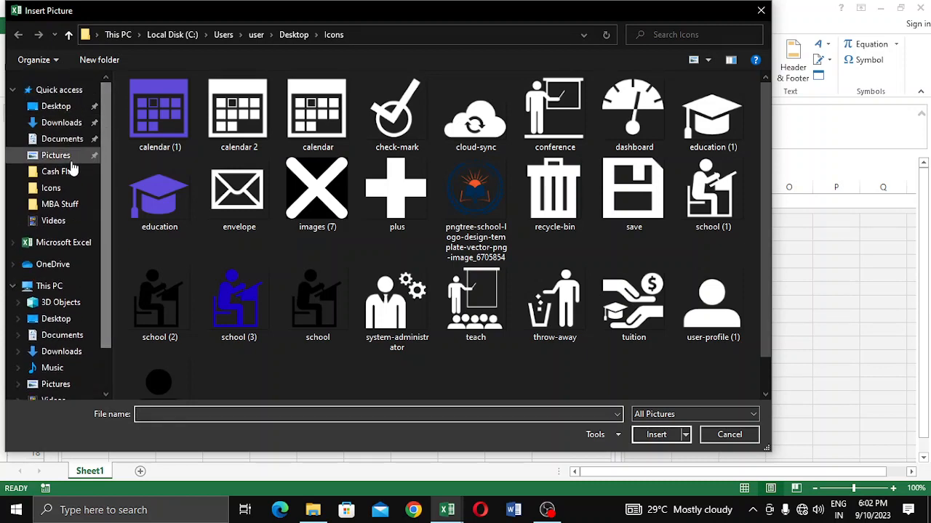
{"action": "left_click", "coordinate": [52, 188]}
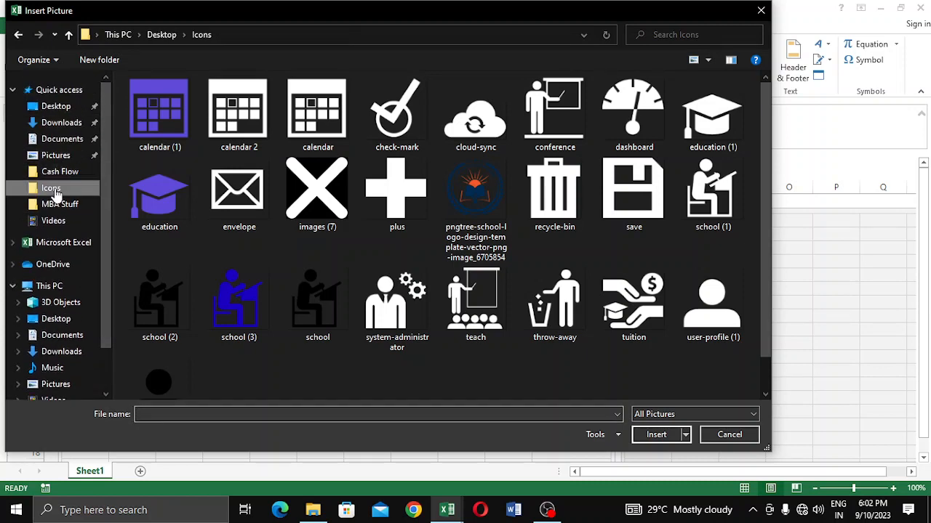
{"action": "double_click", "coordinate": [476, 203]}
- Shrink the logo to about 0.88" square and place it near the top of the page around column F
{"action": "left_click_drag", "start_coordinate": [367, 269], "coordinate": [242, 229]}
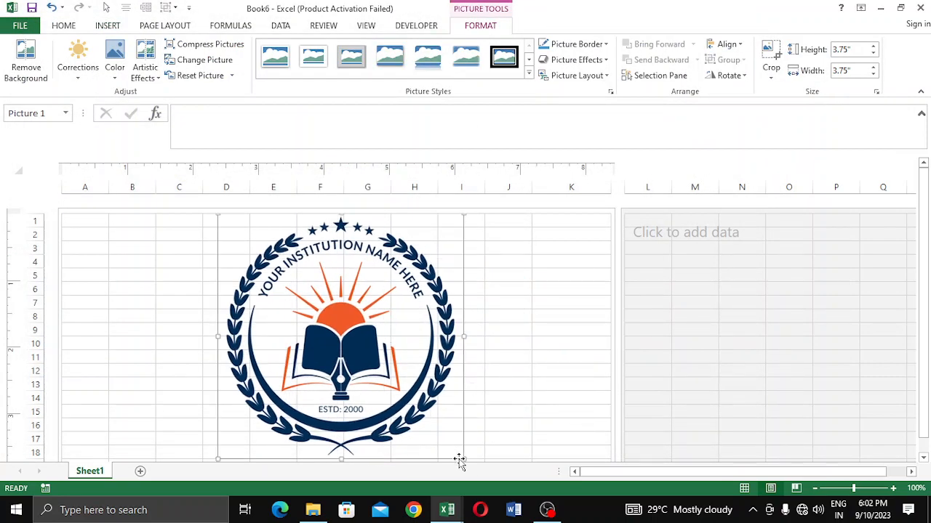
{"action": "left_click_drag", "start_coordinate": [461, 457], "coordinate": [302, 247]}
{"action": "scroll", "coordinate": [598, 255], "scroll_direction": "up", "scroll_amount": 1}
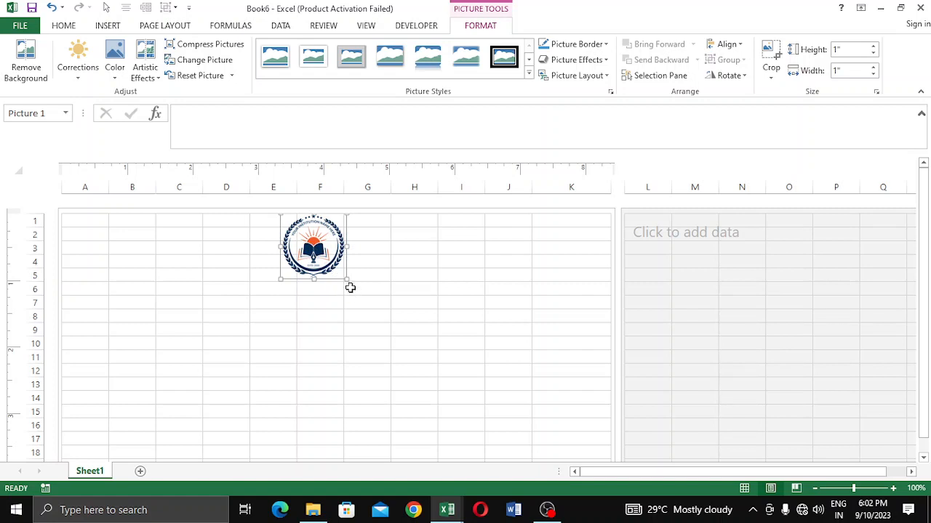
{"action": "left_click_drag", "start_coordinate": [347, 277], "coordinate": [338, 269]}
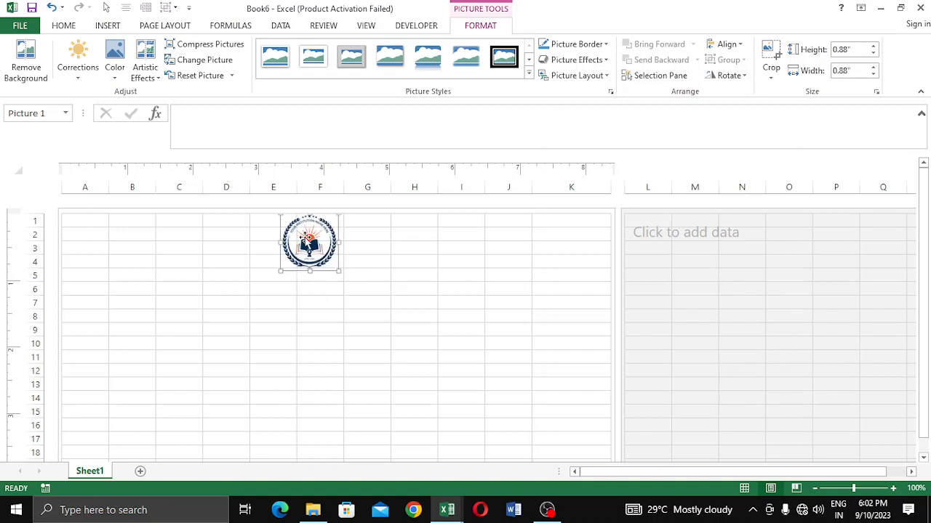
{"action": "left_click_drag", "start_coordinate": [305, 240], "coordinate": [316, 245]}
{"action": "left_click", "coordinate": [384, 262]}
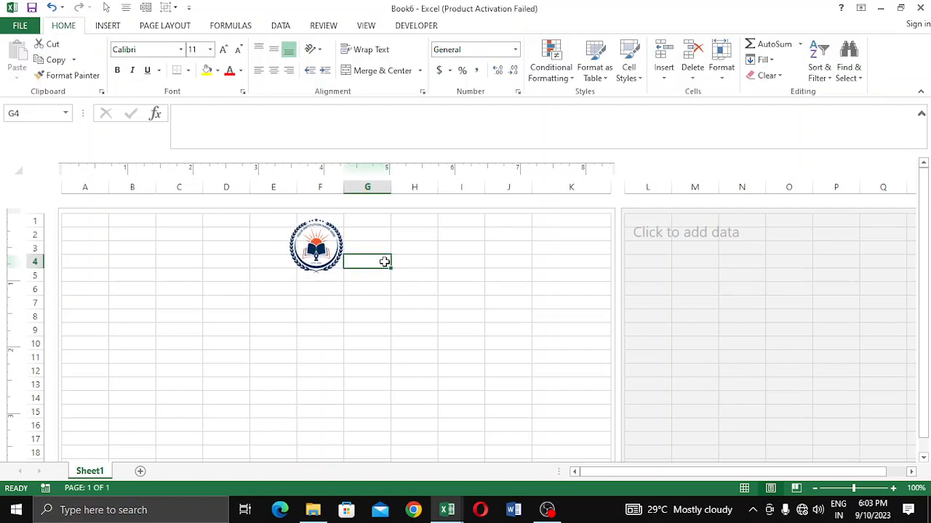
- Shrink the logo further and place it at the top edge of column F, covering about rows 1 to 4
{"action": "left_click", "coordinate": [316, 300]}
{"action": "left_click", "coordinate": [312, 254]}
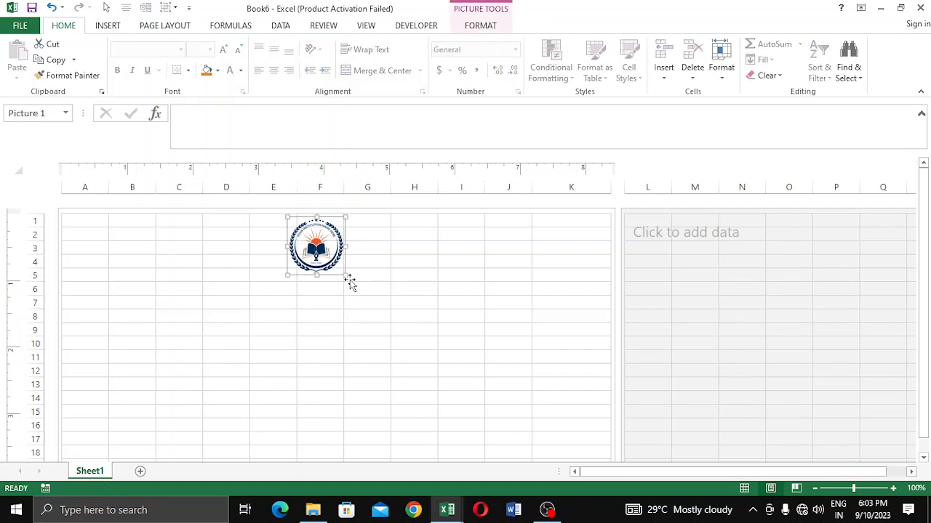
{"action": "left_click_drag", "start_coordinate": [346, 274], "coordinate": [327, 235]}
{"action": "left_click", "coordinate": [366, 293]}
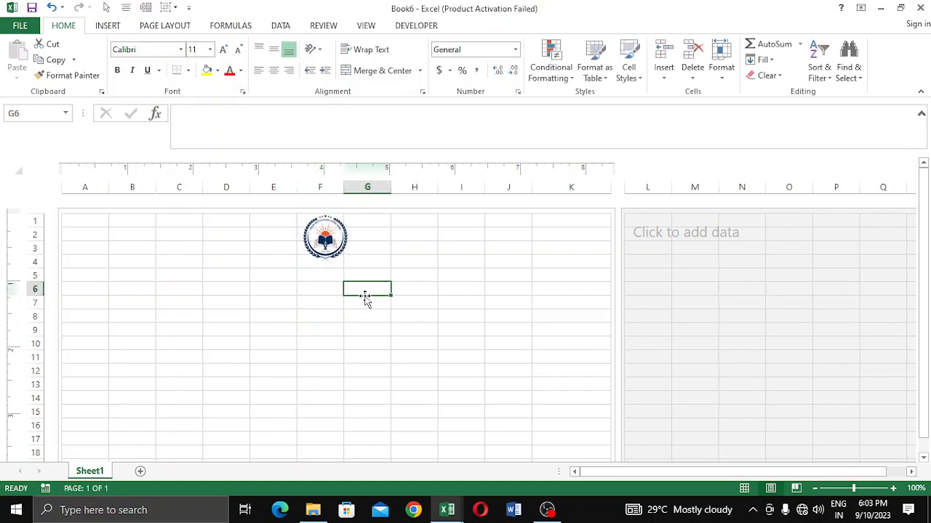
- Check the logo's placement on the page in the print preview and return to the sheet
{"action": "key", "text": "ctrl+p"}
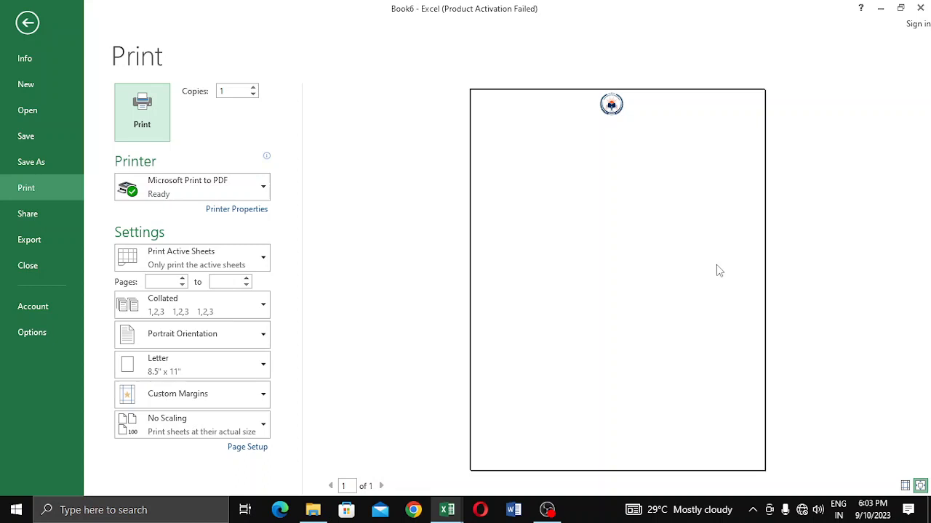
{"action": "left_click", "coordinate": [29, 25]}
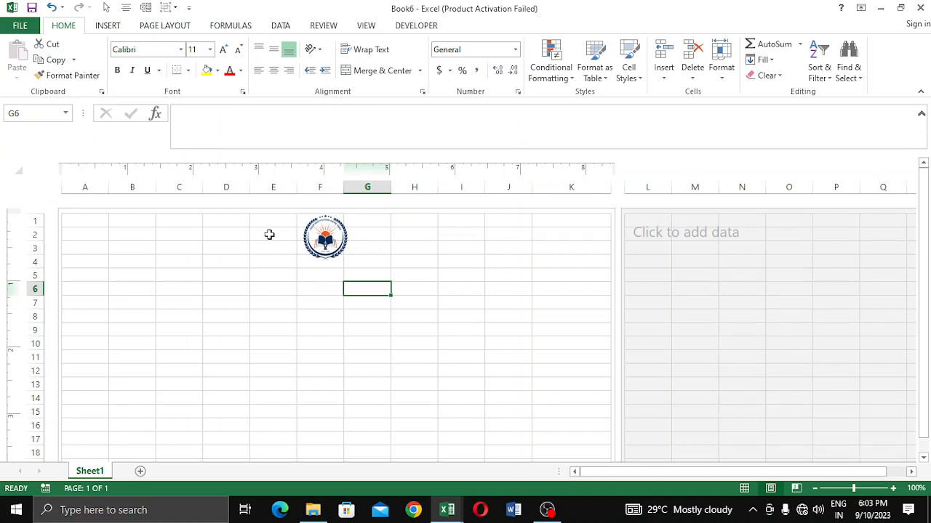
{"action": "left_click_drag", "start_coordinate": [80, 265], "coordinate": [371, 385]}
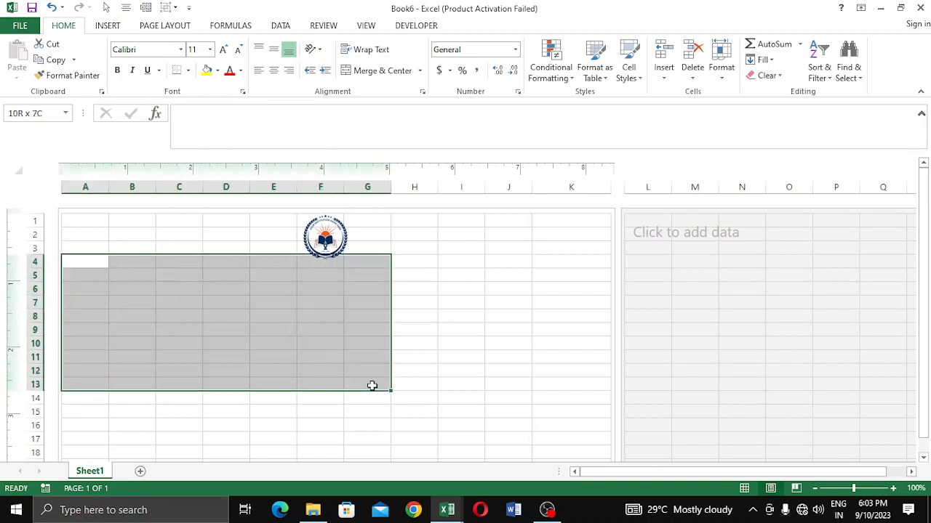
{"action": "left_click", "coordinate": [474, 343]}
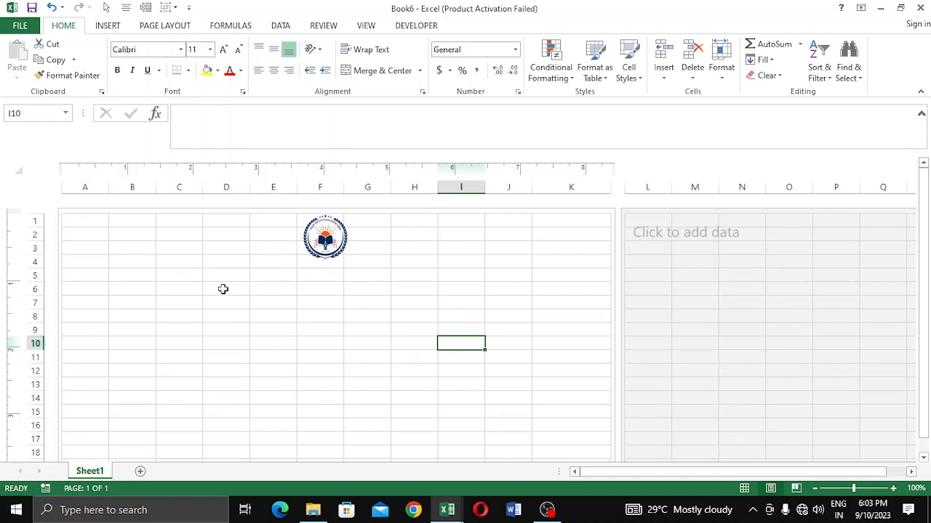
{"action": "left_click", "coordinate": [86, 263]}
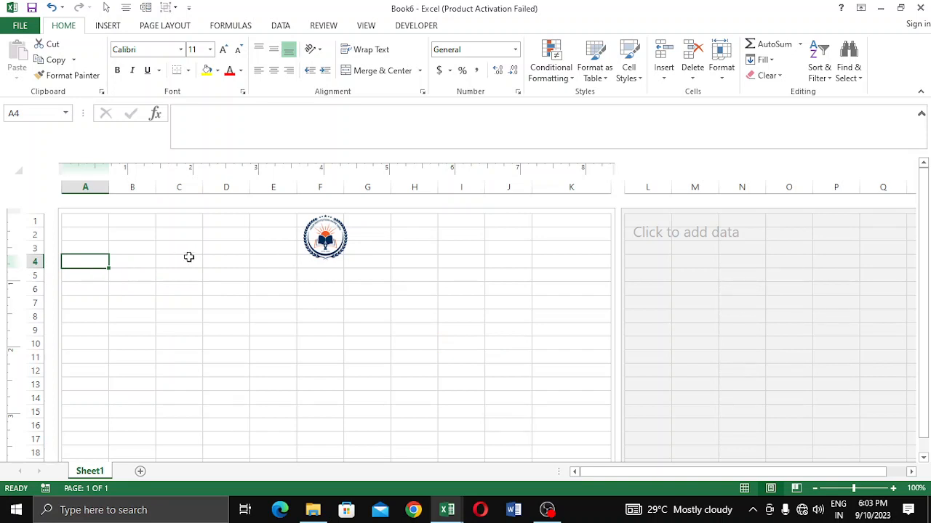
- Shrink the logo slightly so it fits within rows 1 to 3 of column F
{"action": "left_click", "coordinate": [315, 237]}
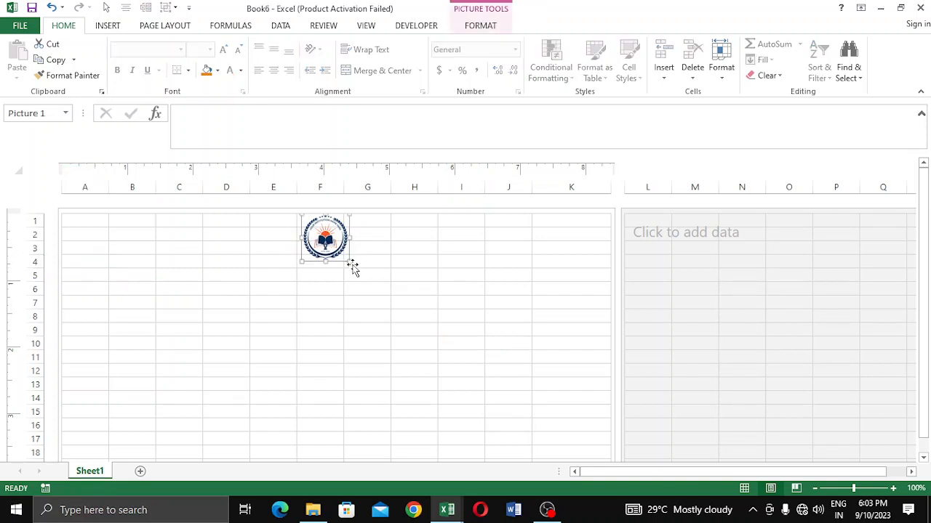
{"action": "left_click_drag", "start_coordinate": [352, 259], "coordinate": [343, 253]}
- Enter the school name DELIGHT INTERNATIONAL SCHOOL in cell A4 below the logo
{"action": "left_click", "coordinate": [85, 265]}
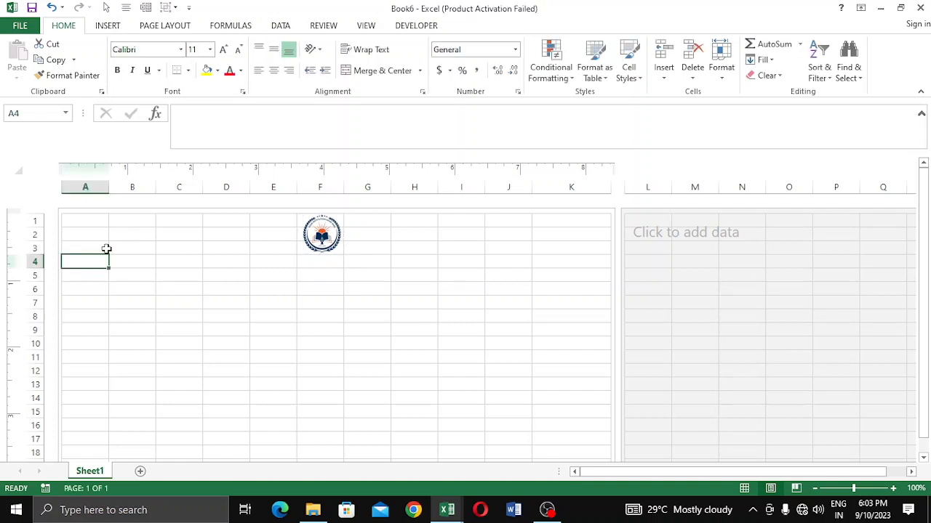
{"action": "type", "text": "DELIGHT "}
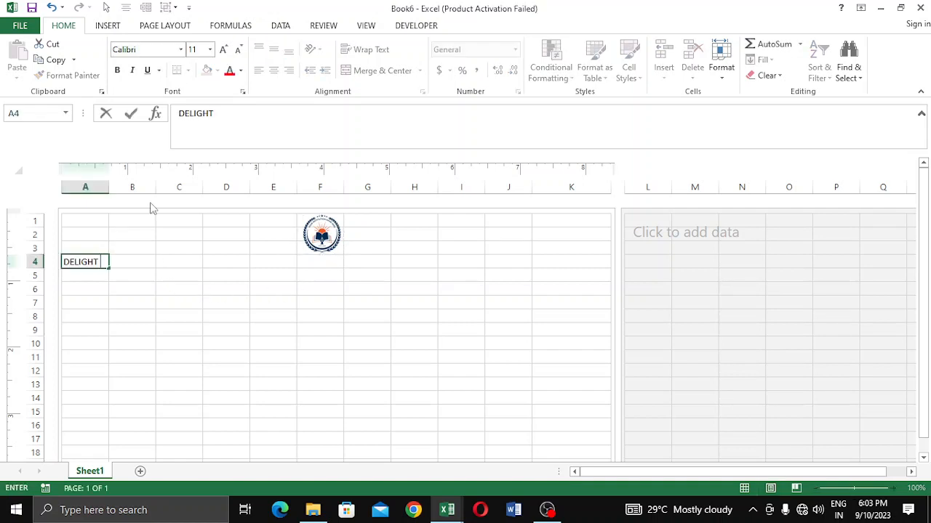
{"action": "type", "text": "INTERNATIONAL"}
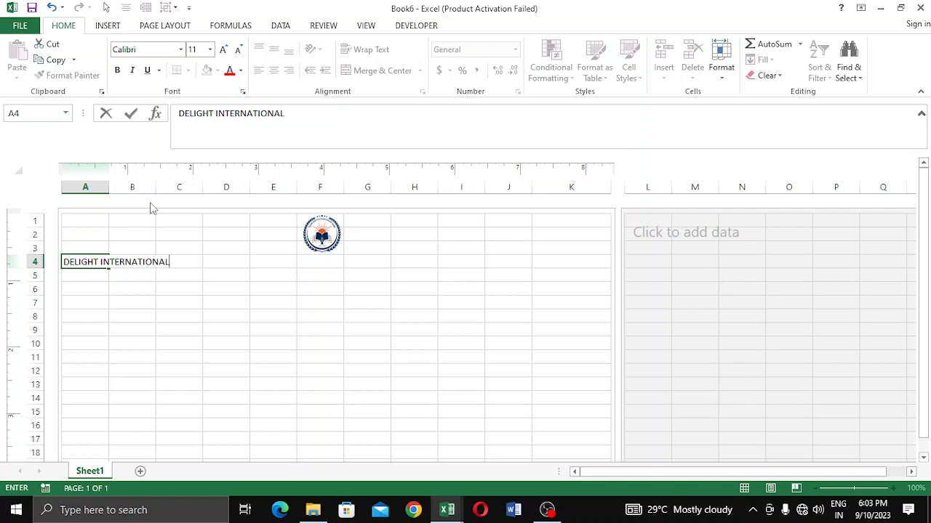
{"action": "type", "text": " SCHOOL"}
- Replace the word DELIGHT in cell A4 so the school name reads 7890 INTERNATIONAL SCHOOL
{"action": "left_click", "coordinate": [99, 262]}
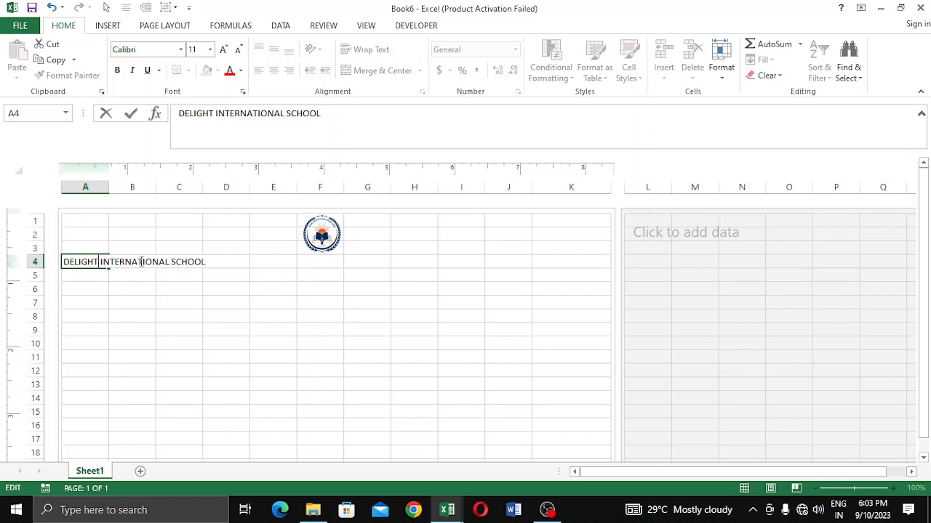
{"action": "key", "text": "BackSpace"}
{"action": "key", "text": "BackSpace"}
{"action": "key", "text": "BackSpace"}
{"action": "key", "text": "BackSpace"}
{"action": "key", "text": "BackSpace"}
{"action": "key", "text": "BackSpace"}
{"action": "key", "text": "BackSpace"}
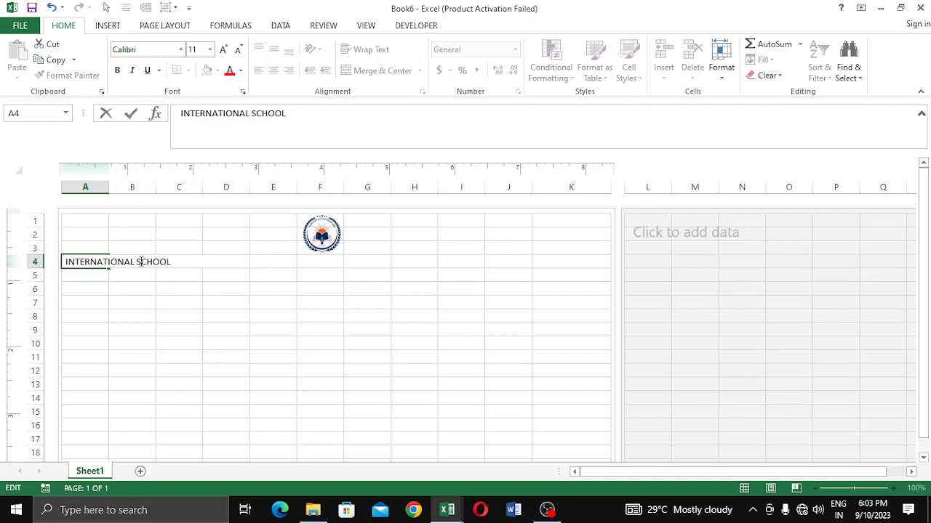
{"action": "type", "text": "7890"}
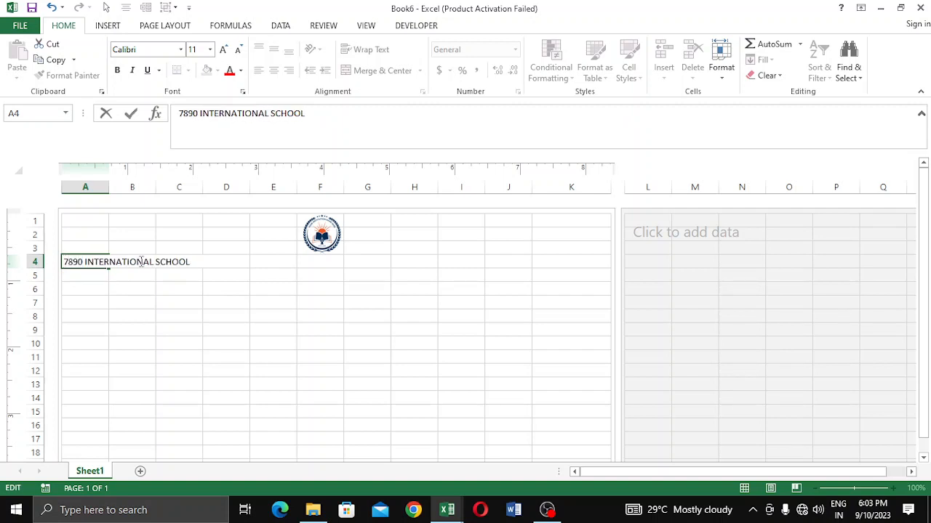
{"action": "left_click", "coordinate": [156, 326]}
- Enter the placeholder address 12, YOUR STREET, YOUR CITY, YOUR STATE in cell A5 below the school name
{"action": "left_click", "coordinate": [74, 278]}
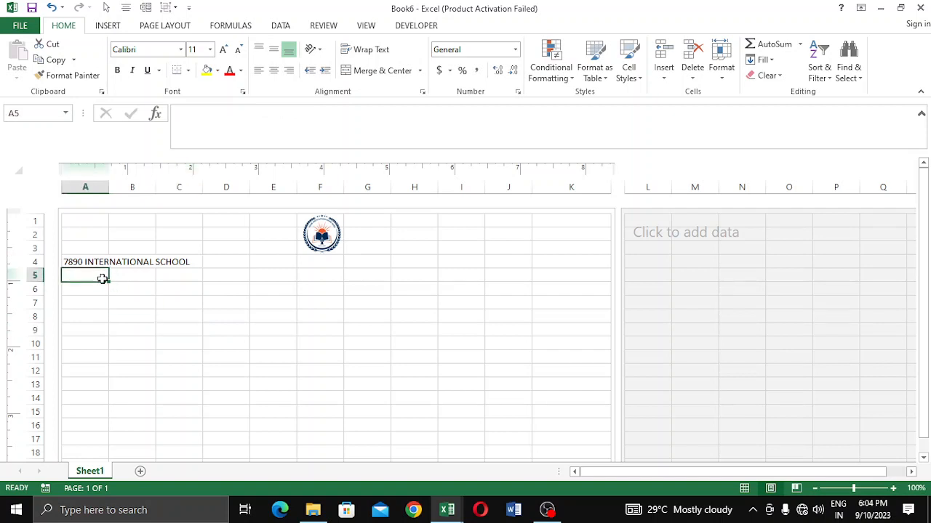
{"action": "type", "text": "YOUR"}
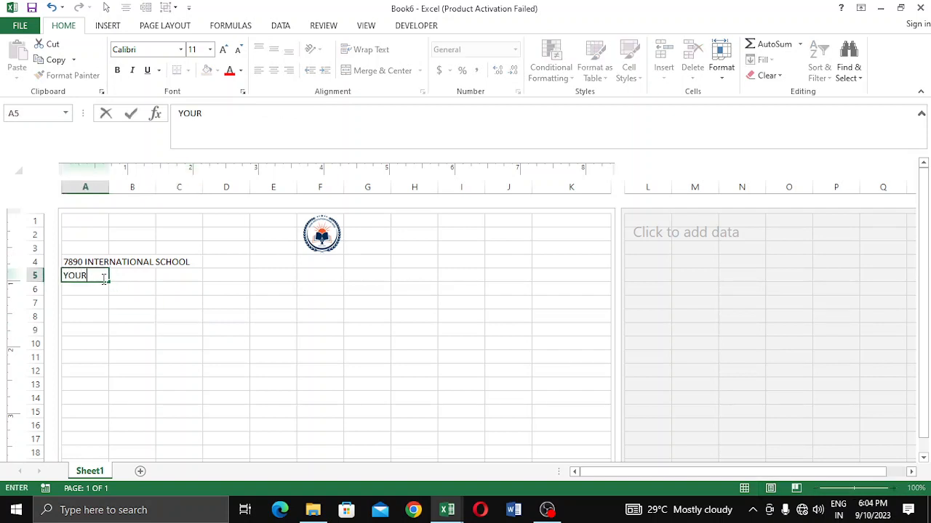
{"action": "key", "text": "BackSpace"}
{"action": "key", "text": "BackSpace"}
{"action": "key", "text": "BackSpace"}
{"action": "key", "text": "BackSpace"}
{"action": "type", "text": "STREET, YOUR CITY"}
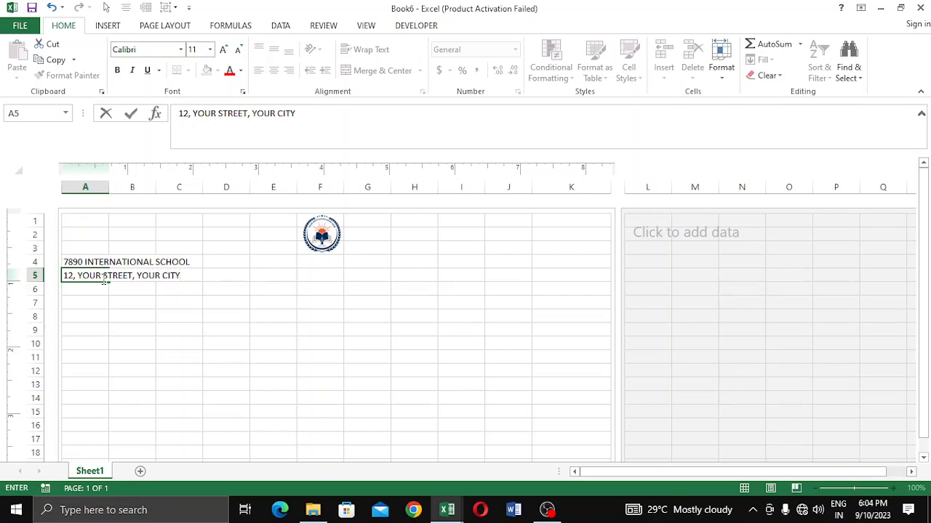
{"action": "type", "text": "OUR STSAE"}
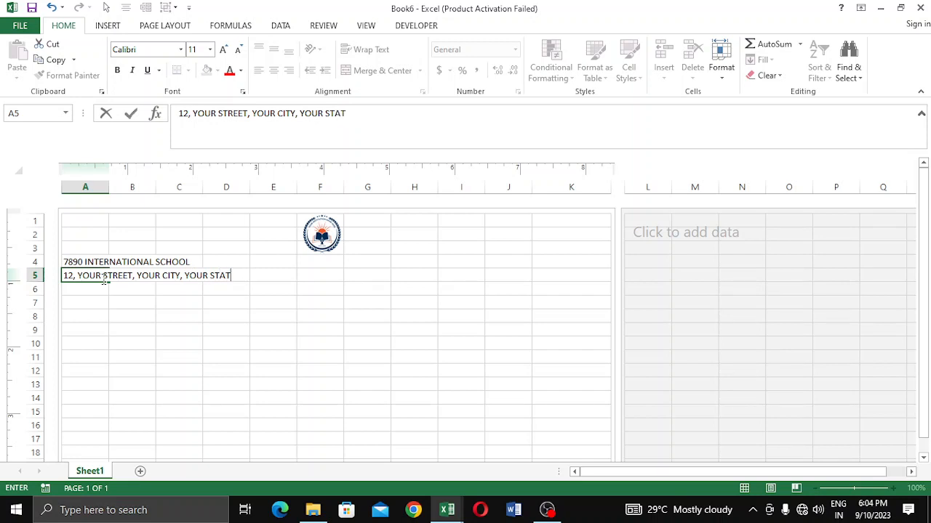
{"action": "left_click", "coordinate": [133, 320]}
- Enter the title TERMINAL REPORT SHEET in cell A6 below the address
{"action": "left_click", "coordinate": [84, 290]}
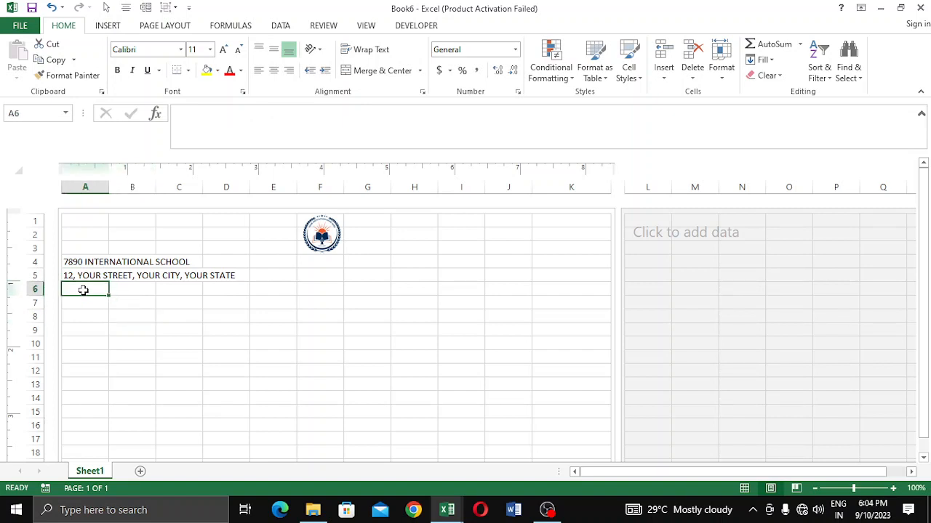
{"action": "type", "text": "TER"}
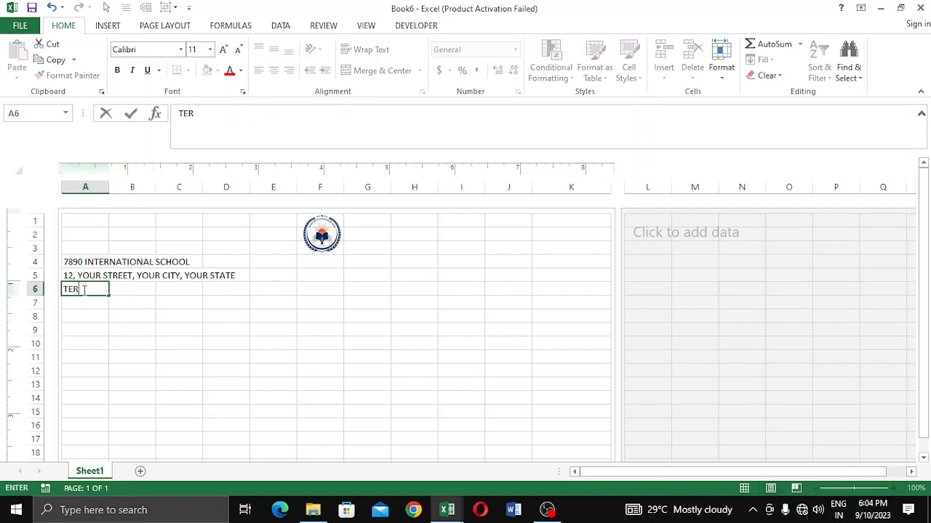
{"action": "type", "text": "MINAL REPORT"}
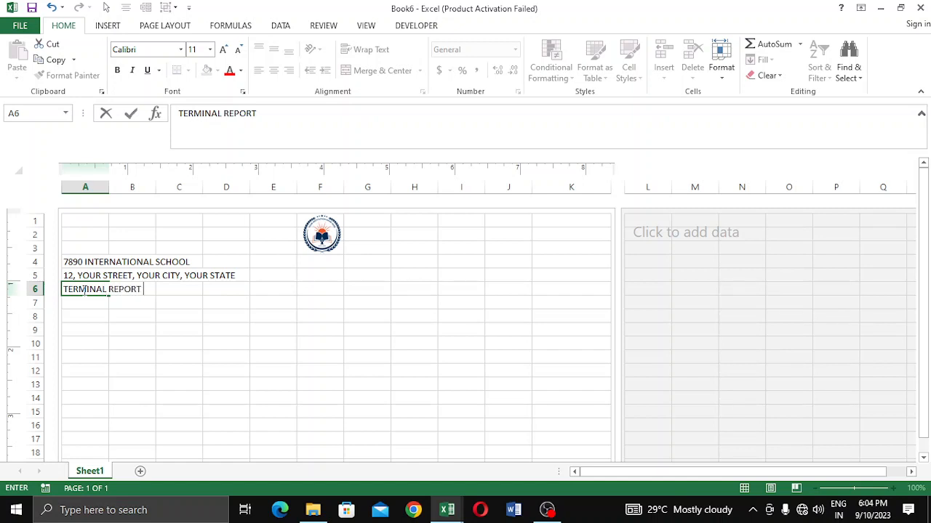
{"action": "type", "text": " SHEET"}
{"action": "left_click", "coordinate": [127, 346]}
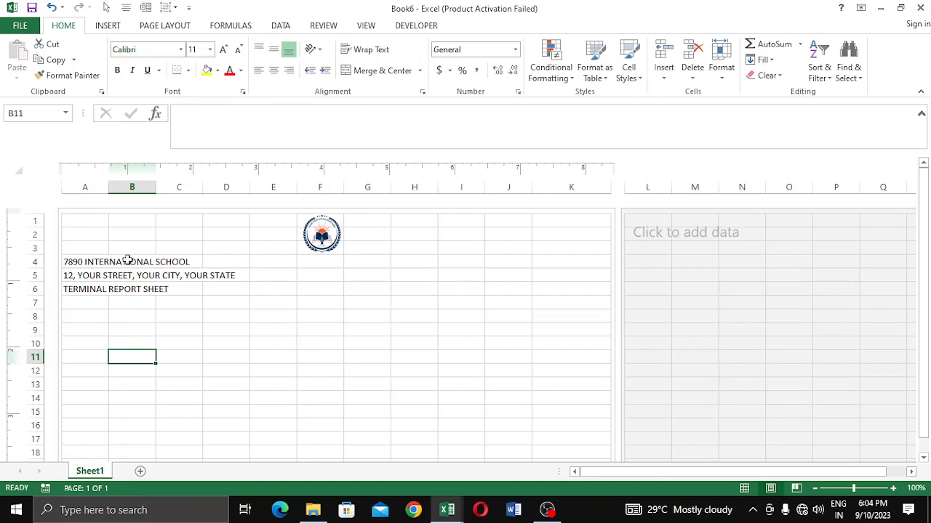
- Make the three heading lines in A4:D6 bold
{"action": "left_click", "coordinate": [95, 263]}
{"action": "left_click_drag", "start_coordinate": [106, 269], "coordinate": [218, 289]}
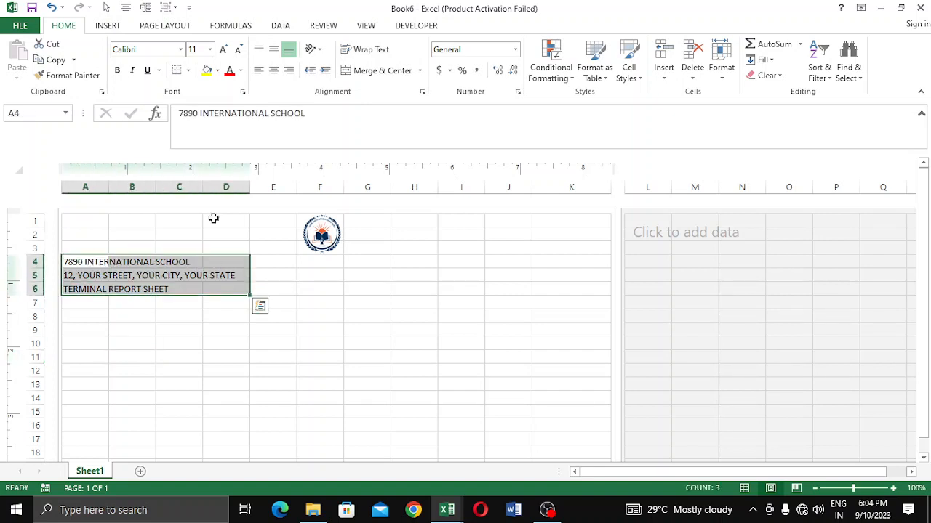
{"action": "left_click", "coordinate": [117, 71]}
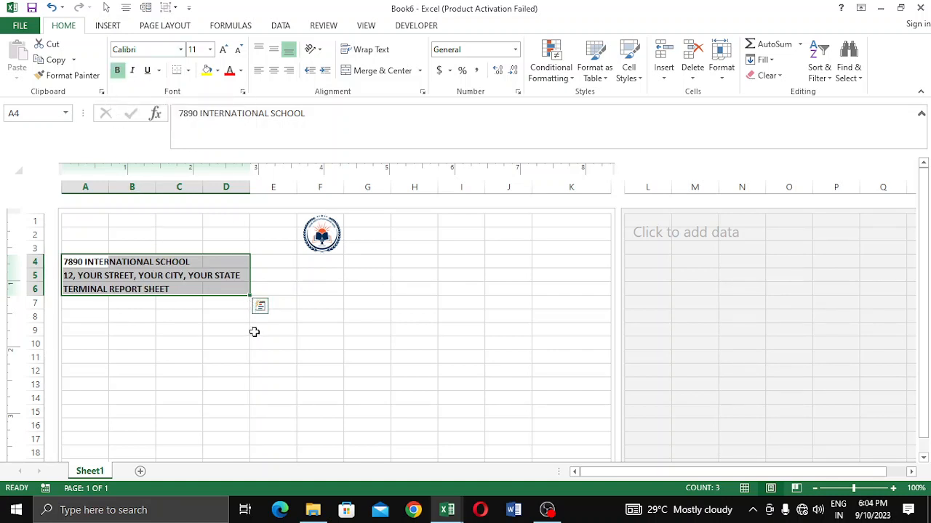
{"action": "left_click", "coordinate": [198, 367]}
{"action": "left_click", "coordinate": [131, 314]}
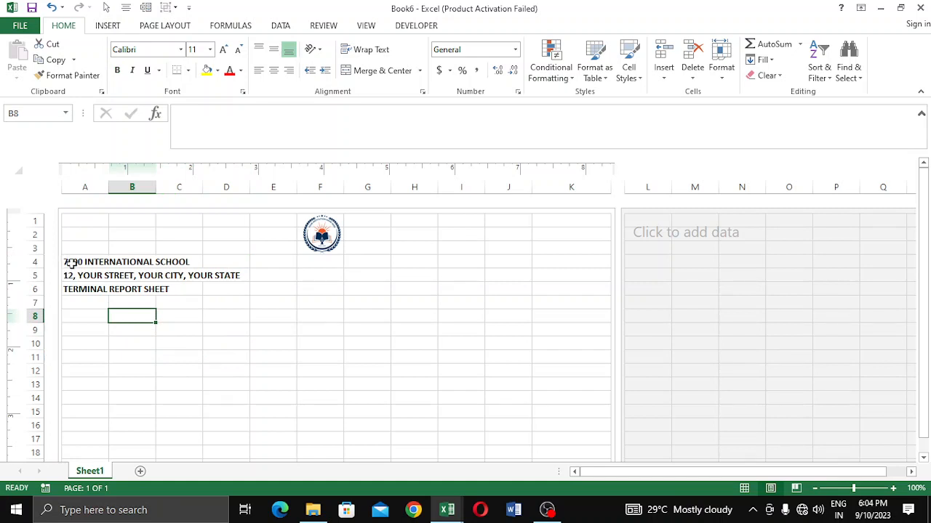
- Center the school name across A4:K4 by setting its horizontal alignment to Center Across Selection
{"action": "left_click_drag", "start_coordinate": [71, 263], "coordinate": [372, 261]}
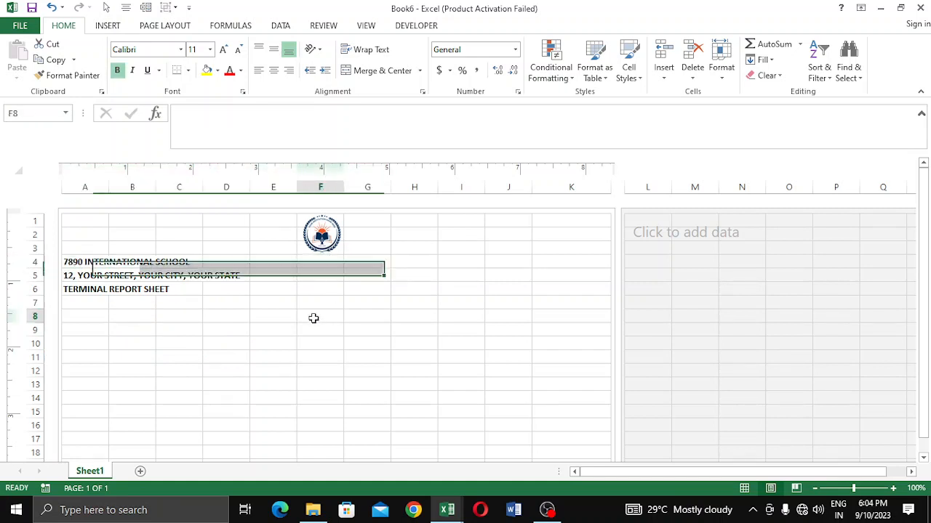
{"action": "left_click_drag", "start_coordinate": [67, 261], "coordinate": [566, 260]}
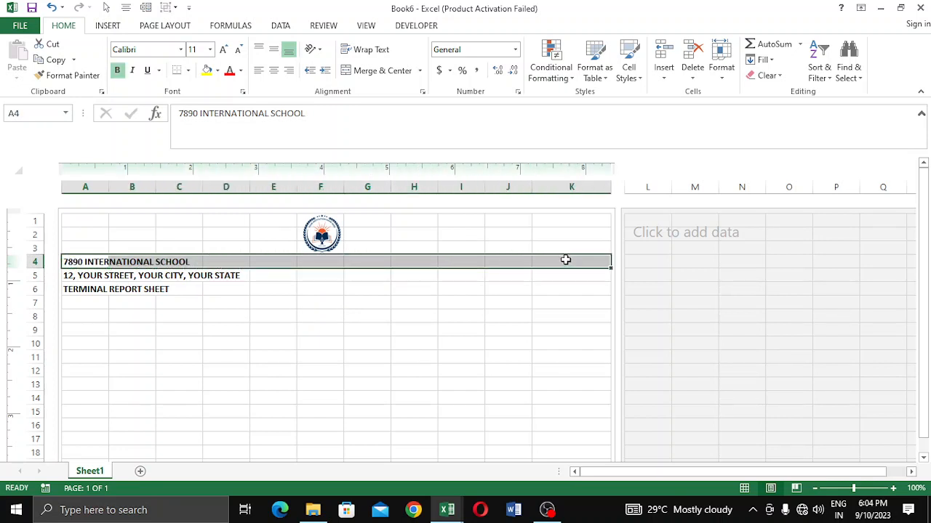
{"action": "right_click", "coordinate": [566, 261]}
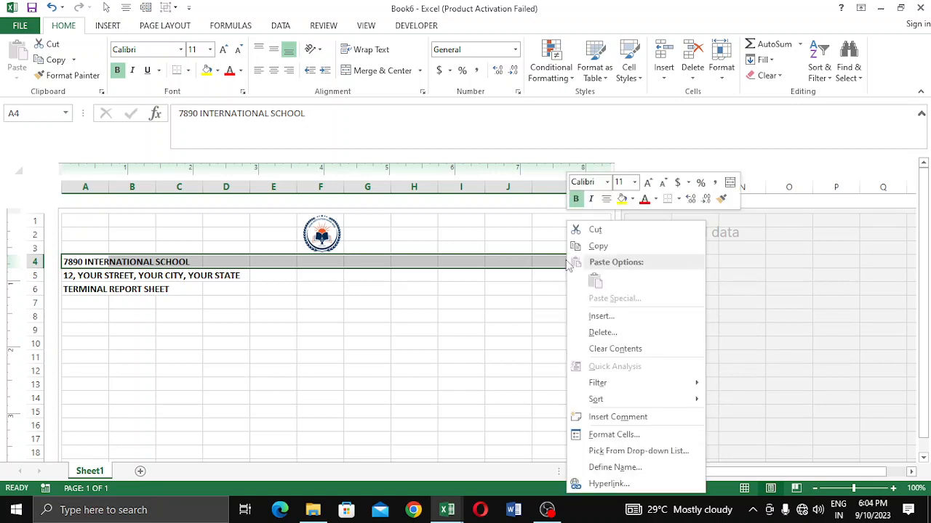
{"action": "left_click", "coordinate": [604, 435]}
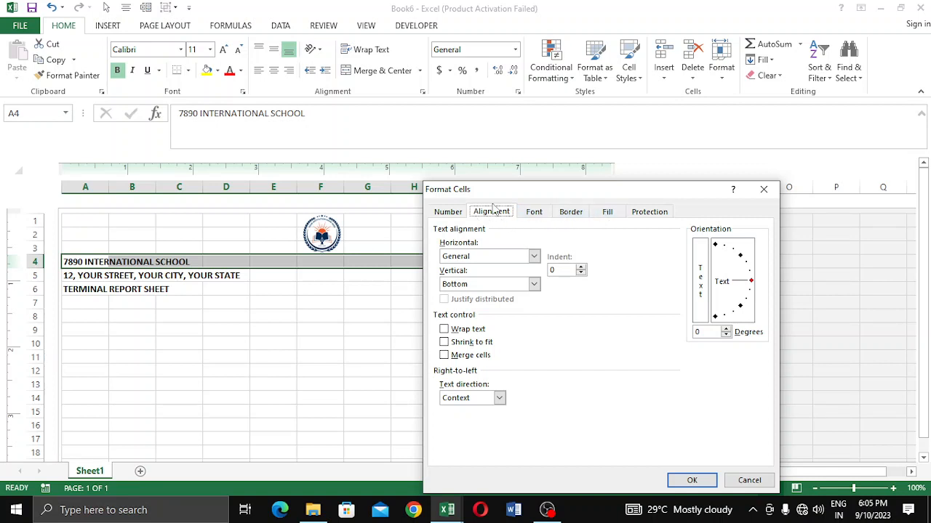
{"action": "left_click", "coordinate": [448, 212]}
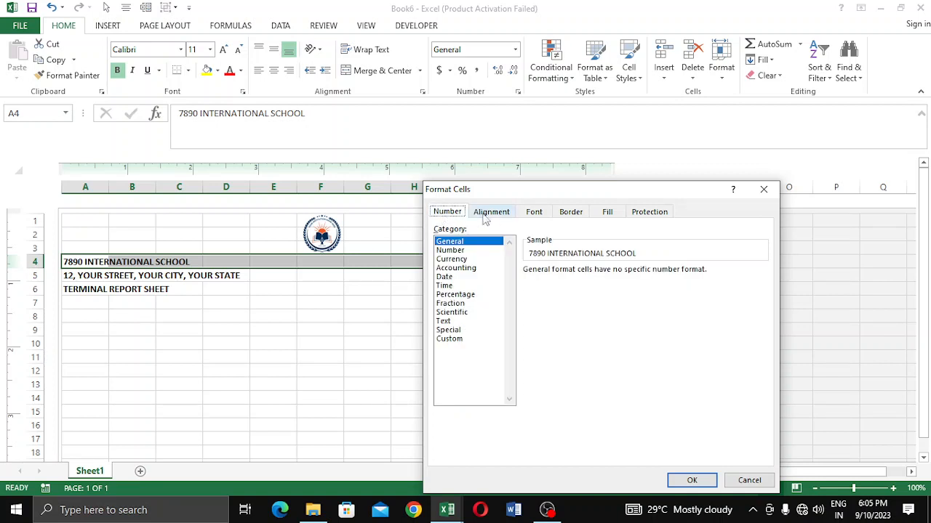
{"action": "left_click", "coordinate": [489, 214]}
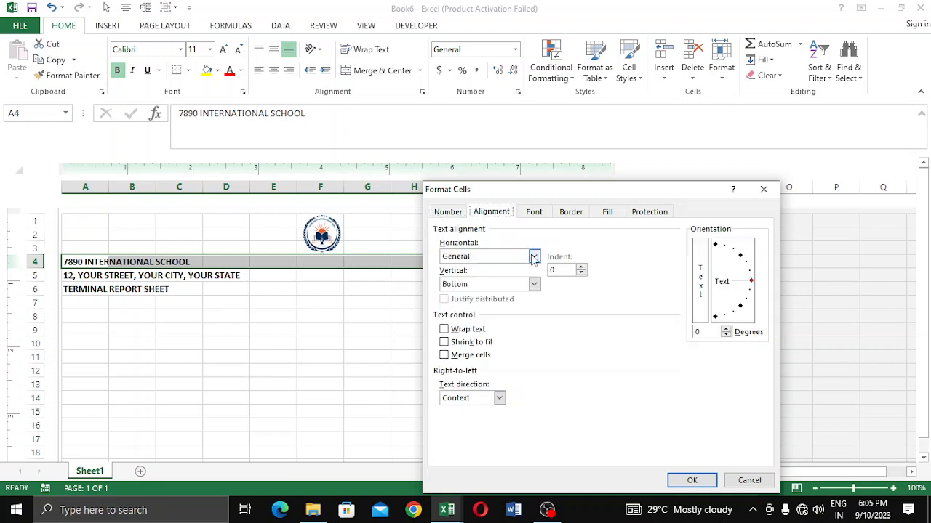
{"action": "left_click", "coordinate": [534, 257]}
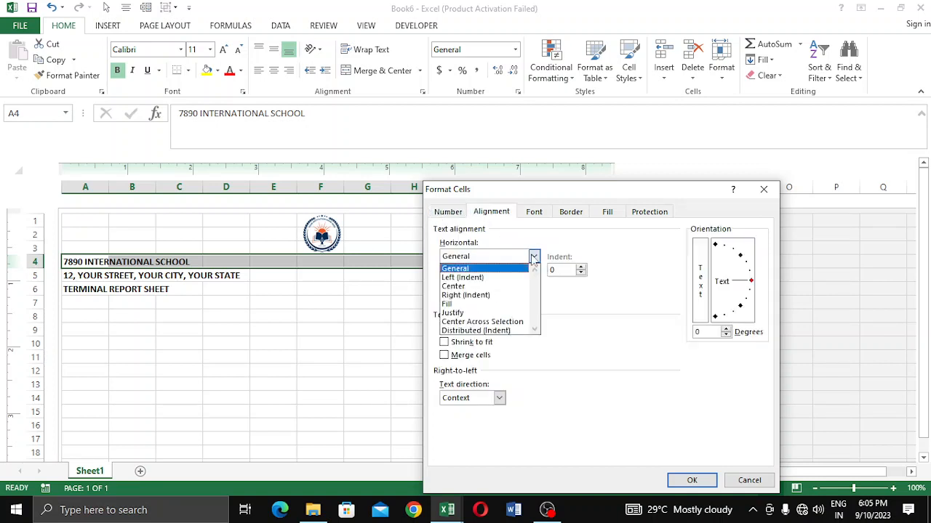
{"action": "left_click", "coordinate": [476, 322]}
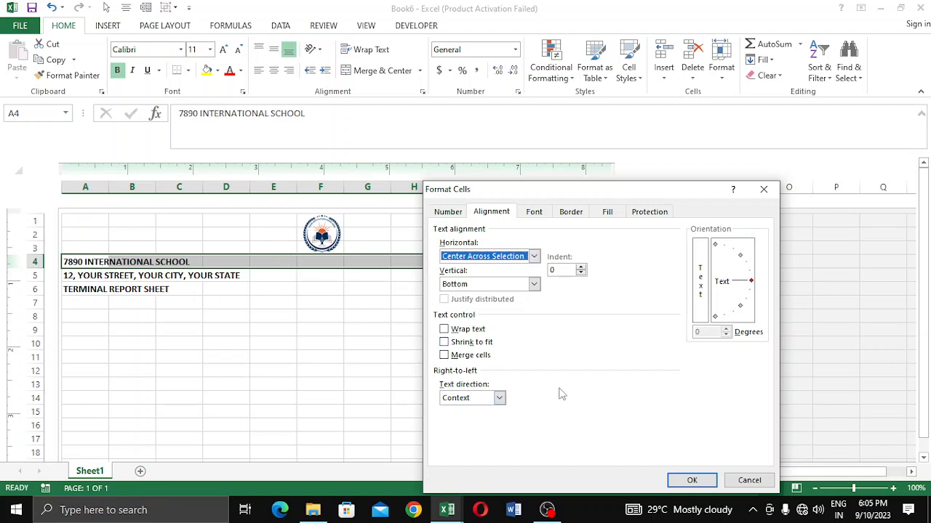
{"action": "left_click", "coordinate": [691, 480]}
{"action": "left_click", "coordinate": [327, 319]}
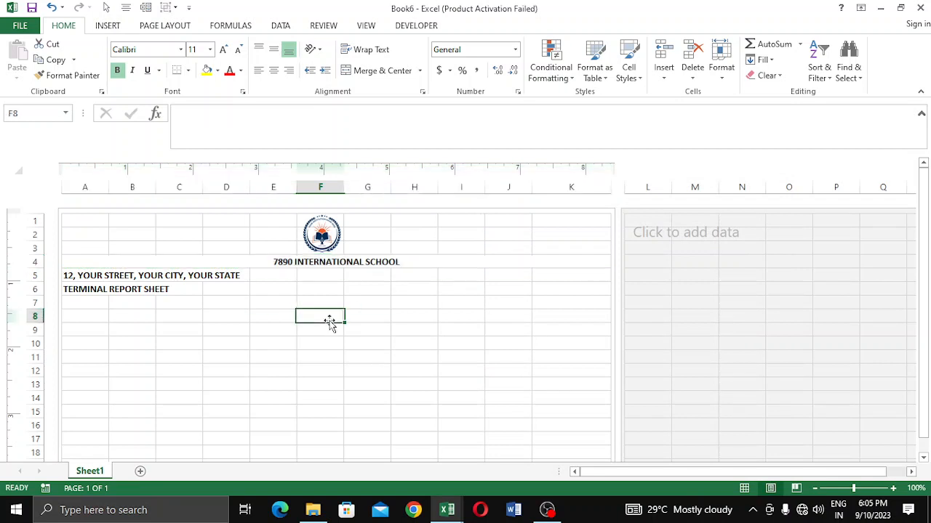
- Move the logo across to the boundary of columns F and G, centered above the school name
{"action": "left_click_drag", "start_coordinate": [321, 236], "coordinate": [342, 236]}
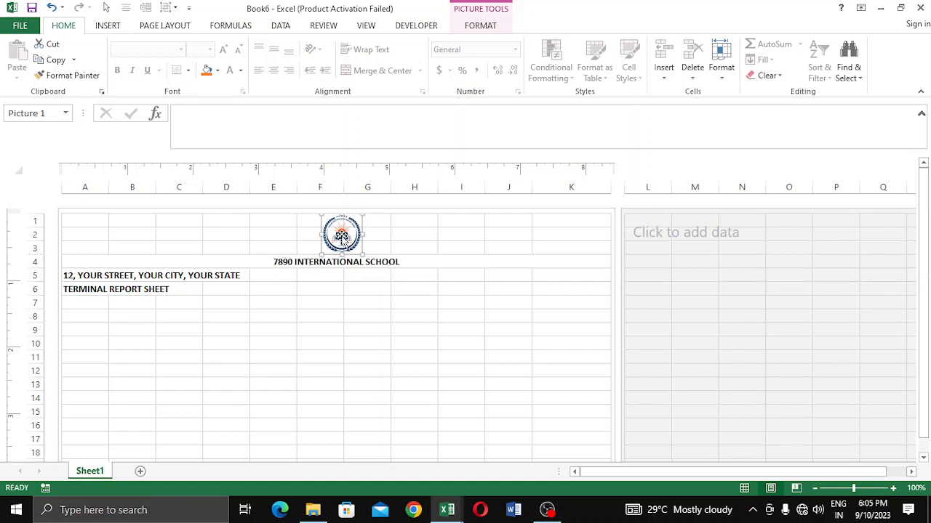
{"action": "left_click", "coordinate": [417, 246]}
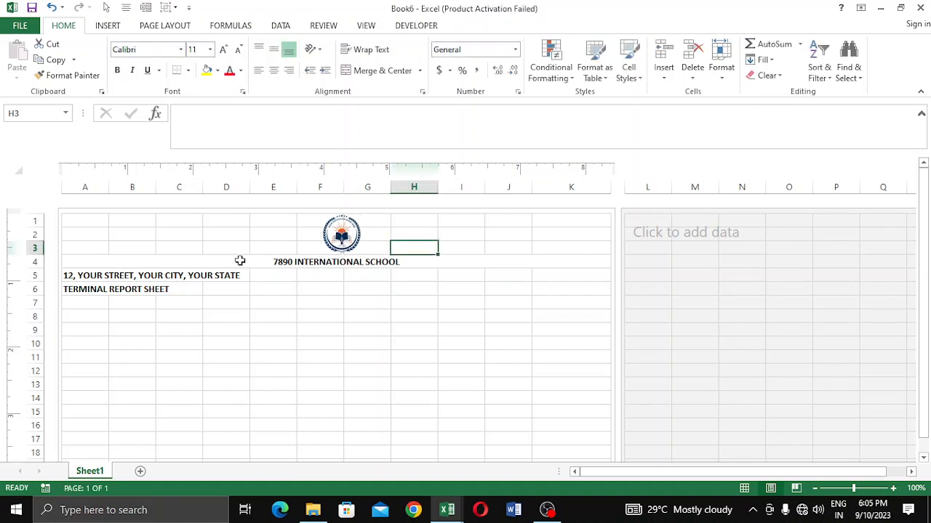
- Center the address and report title lines across A5:K6 with the Center Across Selection horizontal alignment
{"action": "left_click", "coordinate": [67, 276]}
{"action": "left_click_drag", "start_coordinate": [75, 276], "coordinate": [575, 286]}
{"action": "right_click", "coordinate": [422, 279]}
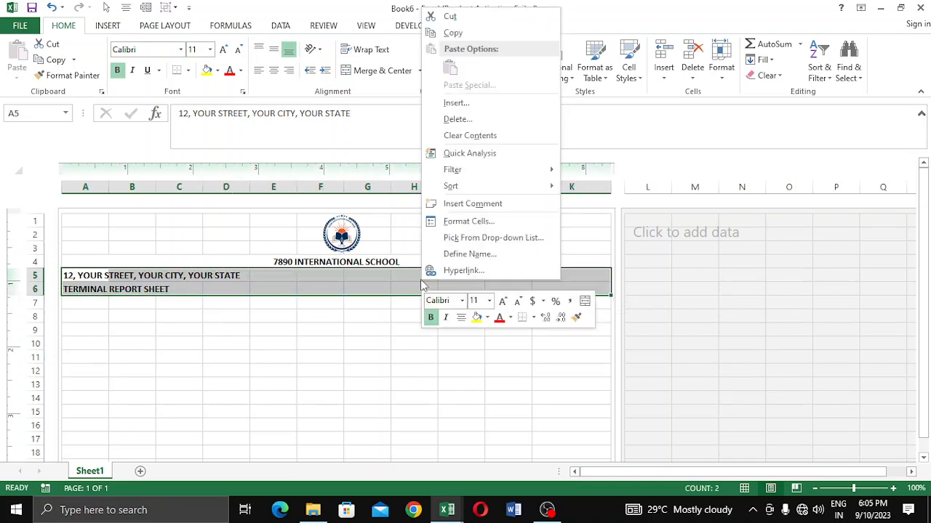
{"action": "left_click", "coordinate": [496, 226]}
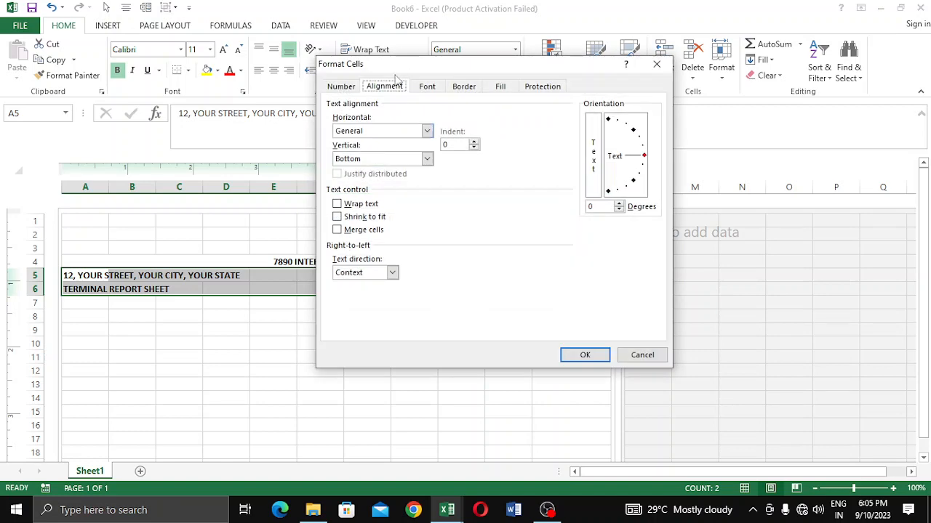
{"action": "left_click", "coordinate": [427, 130]}
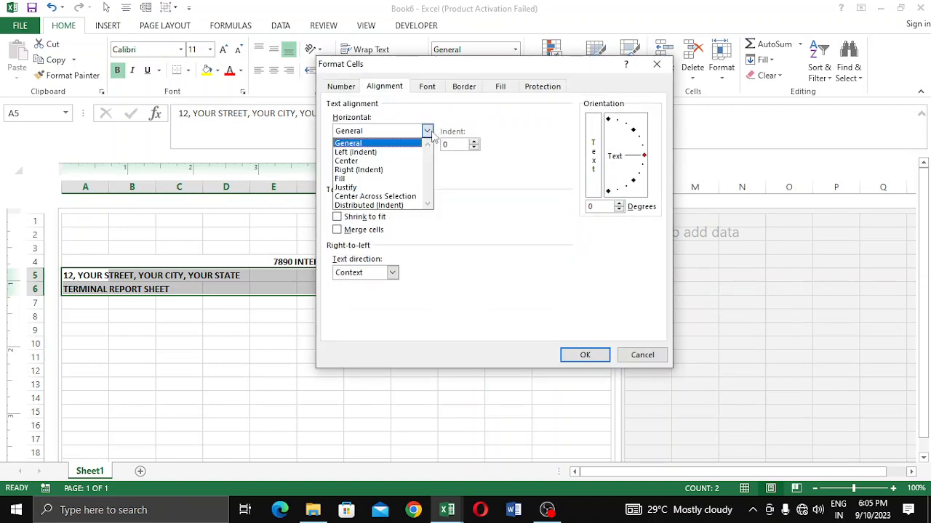
{"action": "left_click", "coordinate": [374, 197]}
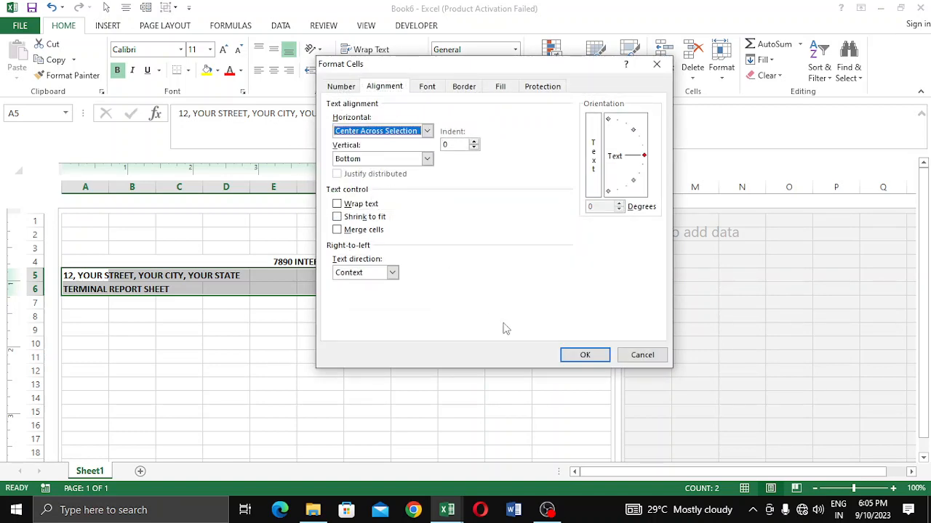
{"action": "left_click", "coordinate": [586, 354]}
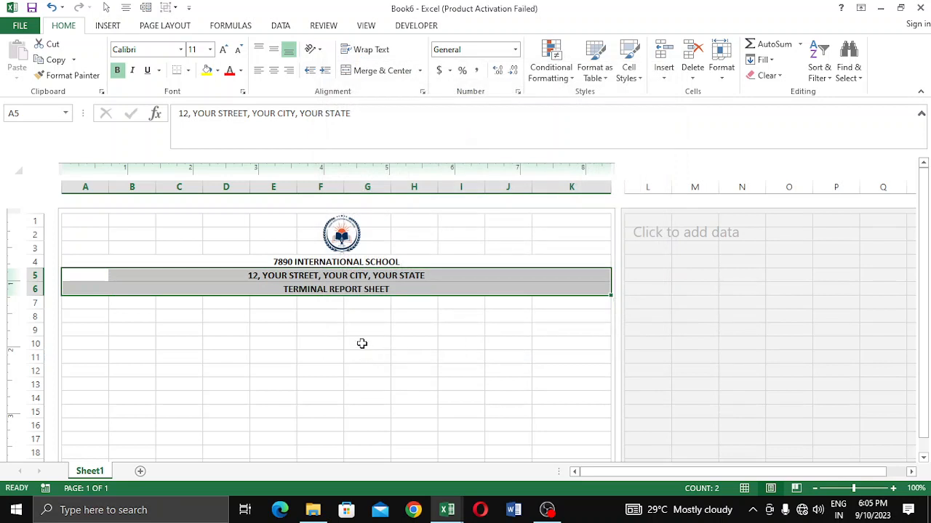
{"action": "left_click", "coordinate": [413, 374]}
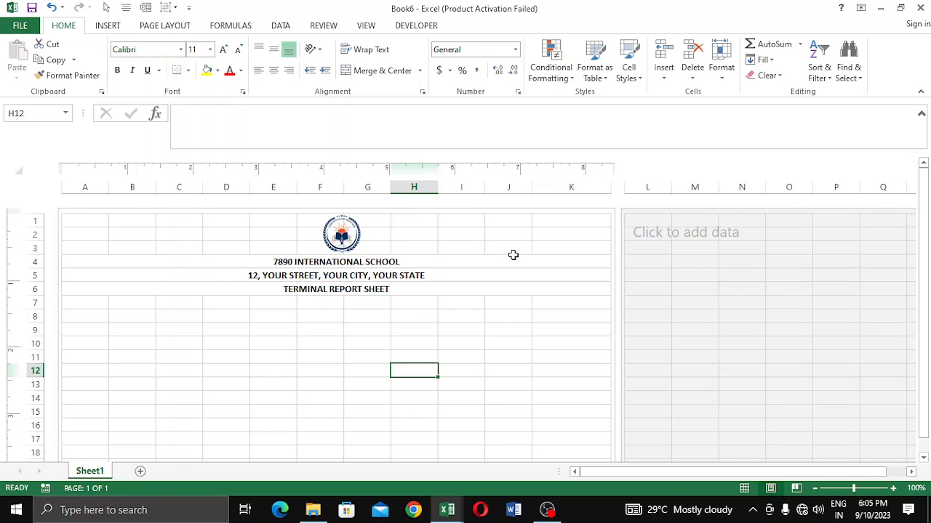
- Insert the user-profile picture from the Icons folder and move it up over the heading rows around columns F to J
{"action": "left_click", "coordinate": [110, 27]}
{"action": "left_click", "coordinate": [152, 58]}
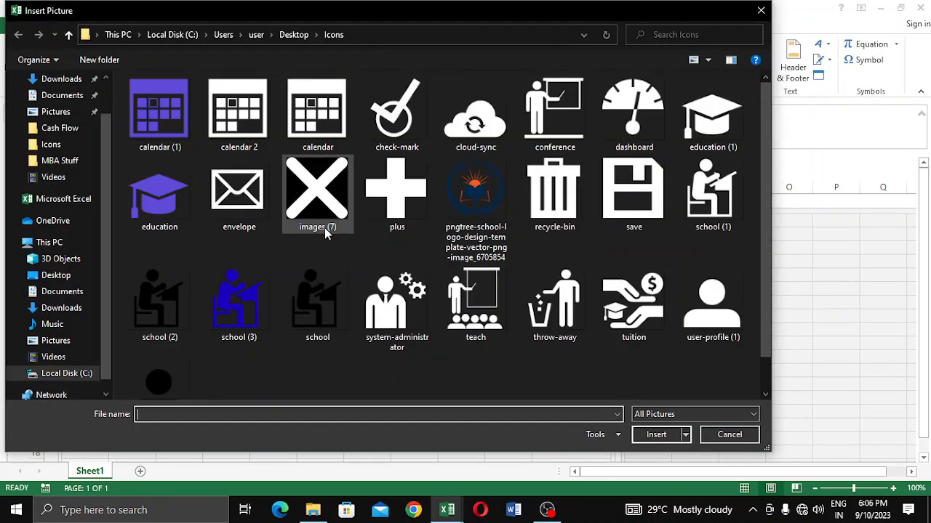
{"action": "left_click", "coordinate": [143, 394]}
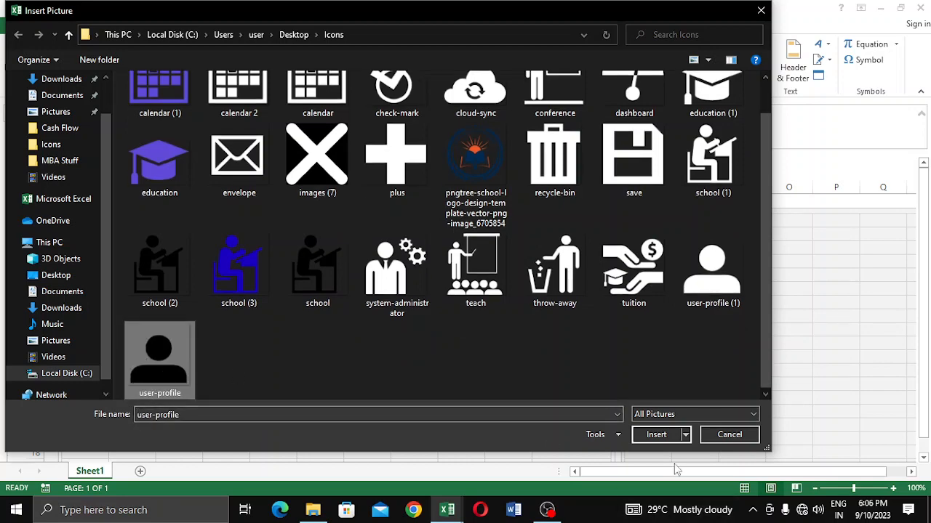
{"action": "left_click", "coordinate": [656, 434]}
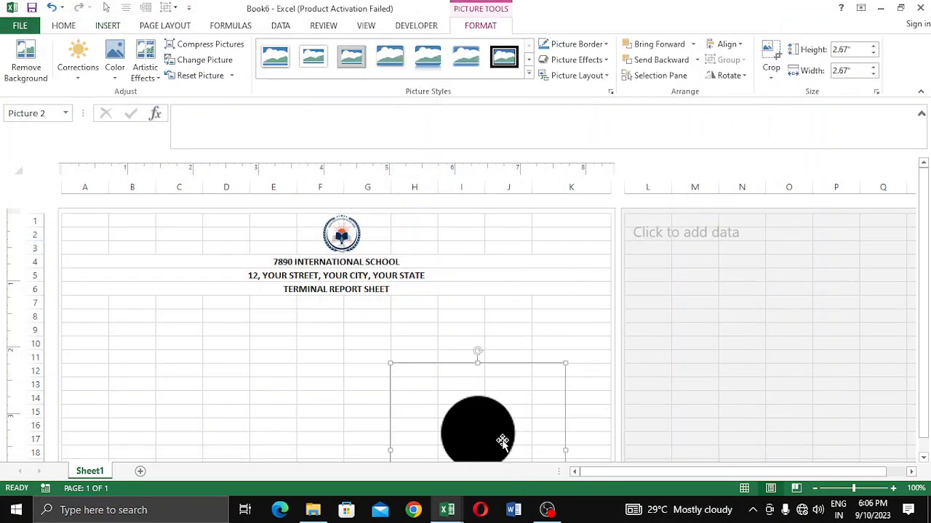
{"action": "left_click_drag", "start_coordinate": [502, 441], "coordinate": [426, 292]}
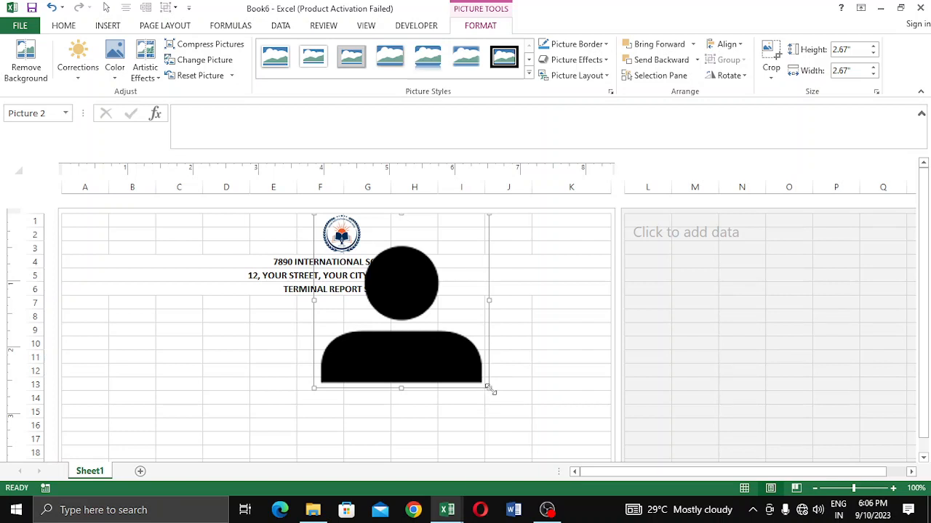
- Shrink the user-profile picture and place it over column K beside the heading lines, around rows 2 to 6
{"action": "left_click_drag", "start_coordinate": [489, 388], "coordinate": [566, 263]}
{"action": "left_click", "coordinate": [503, 373]}
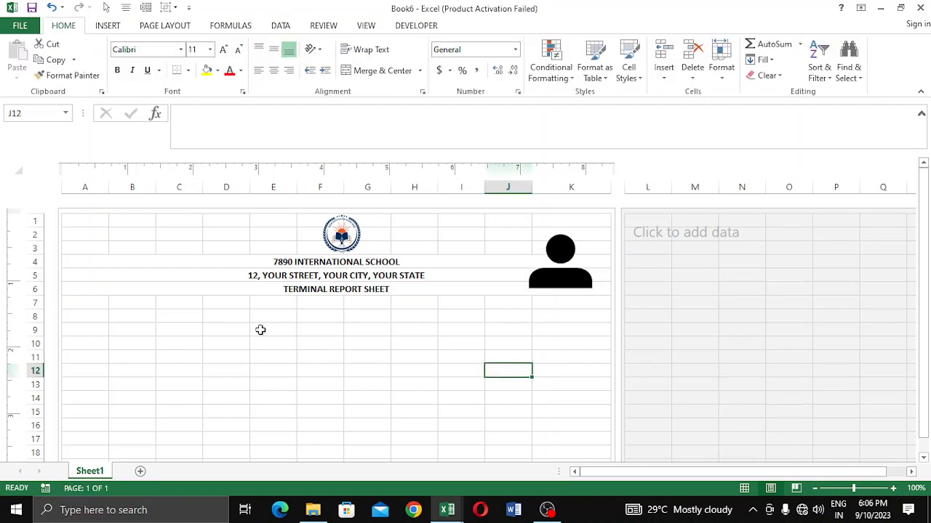
{"action": "left_click", "coordinate": [563, 266]}
{"action": "left_click_drag", "start_coordinate": [562, 266], "coordinate": [565, 275]}
{"action": "left_click", "coordinate": [507, 343]}
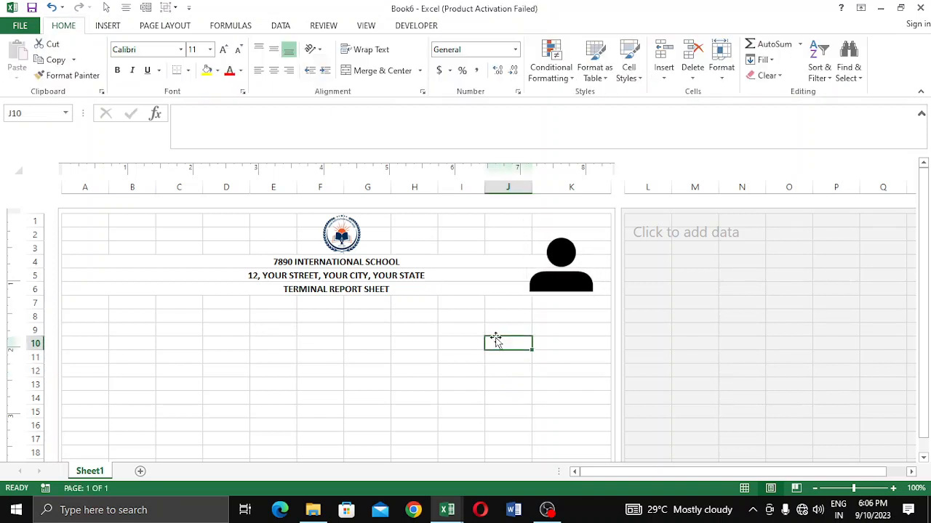
- Draw a rectangle about 1.06" high and 1.16" wide over the user-profile picture in column K
{"action": "left_click", "coordinate": [109, 26]}
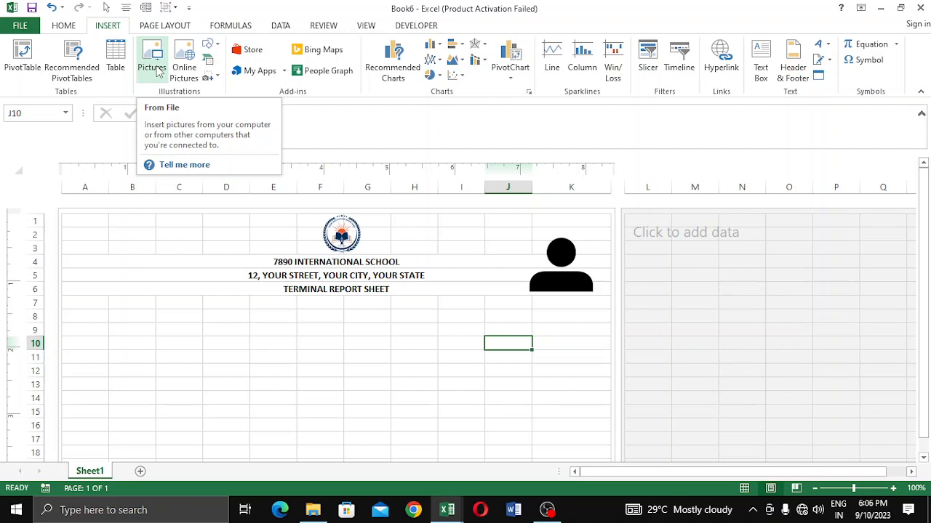
{"action": "left_click", "coordinate": [518, 313]}
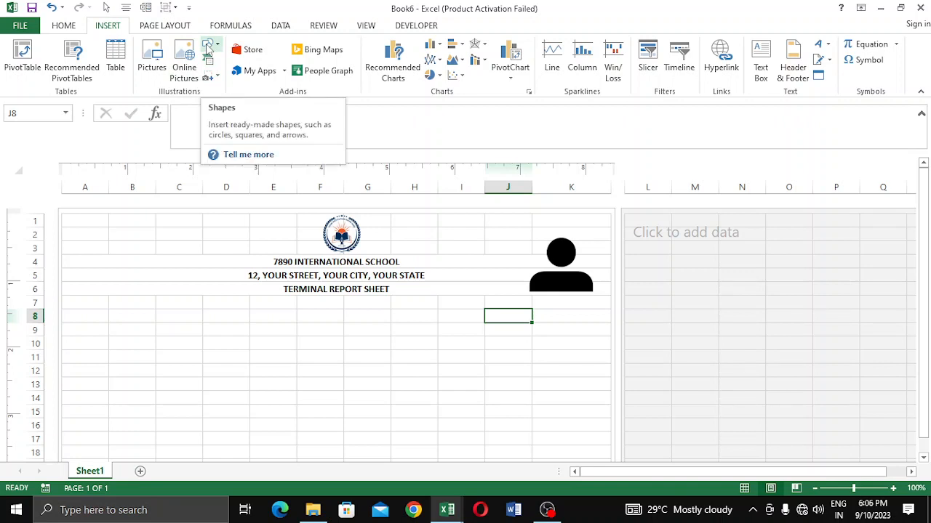
{"action": "left_click", "coordinate": [208, 46]}
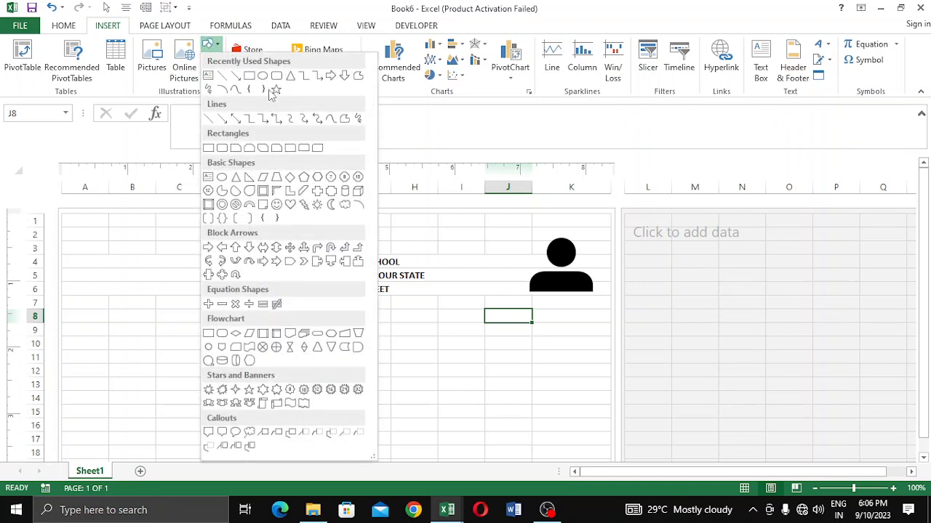
{"action": "left_click", "coordinate": [248, 77]}
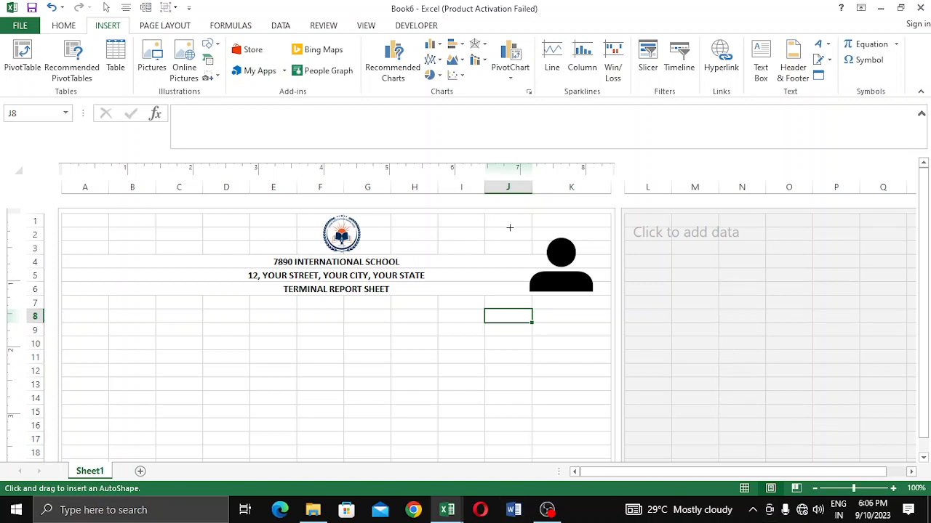
{"action": "mouse_move", "coordinate": [527, 224]}
{"action": "left_mouse_down"}
{"action": "mouse_move", "coordinate": [588, 263]}
{"action": "mouse_move", "coordinate": [604, 294]}
{"action": "left_mouse_up"}
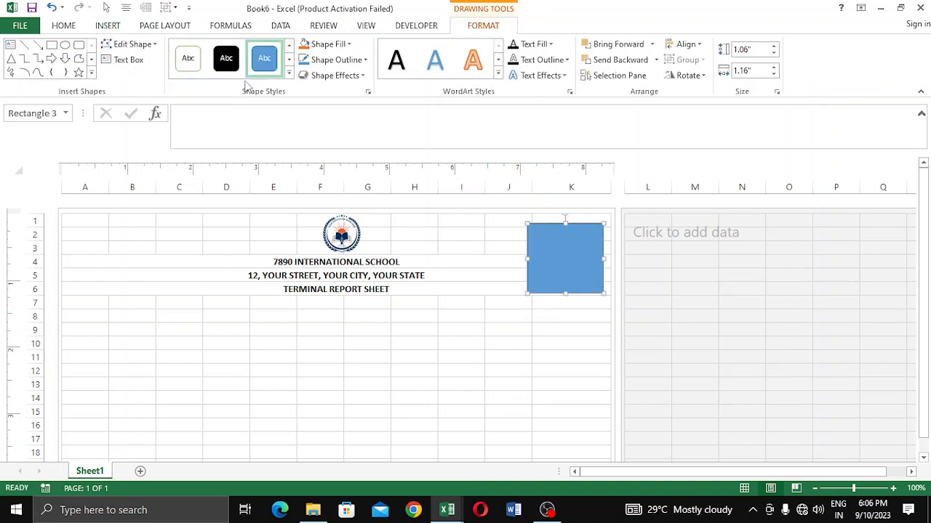
- Give the rectangle the white shape style with a black outline and send it to the back, behind the profile picture
{"action": "left_click", "coordinate": [289, 74]}
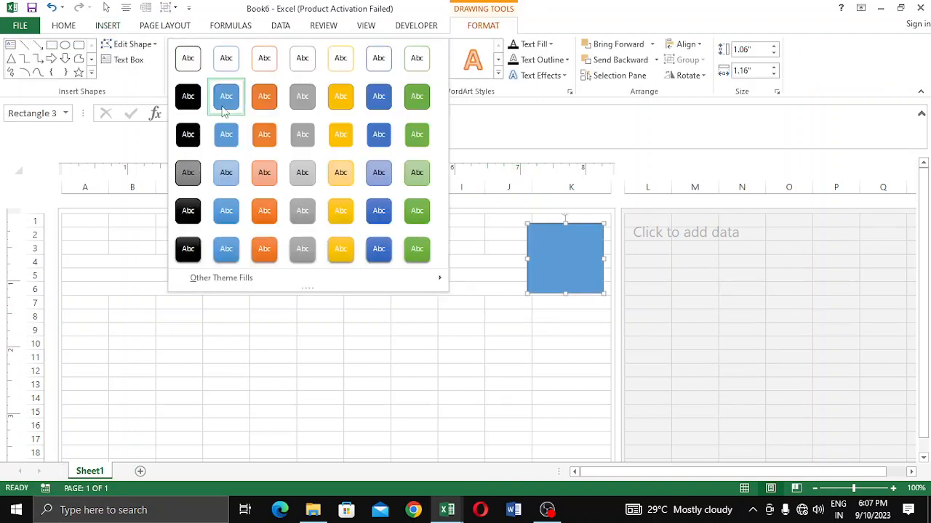
{"action": "left_click", "coordinate": [193, 66]}
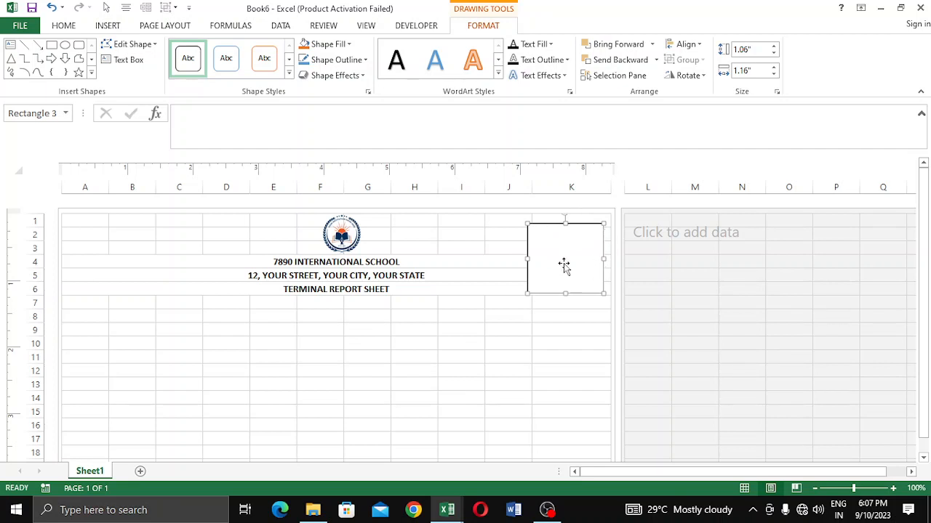
{"action": "left_click", "coordinate": [544, 372]}
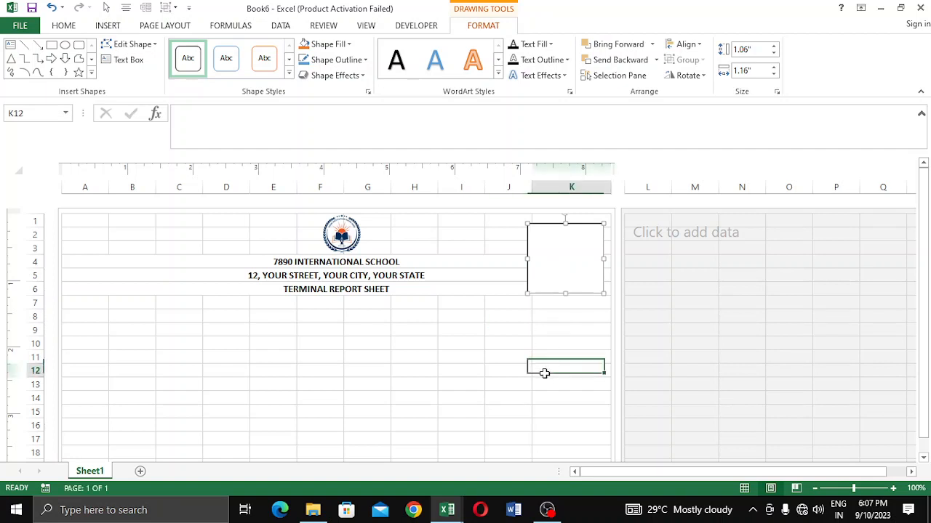
{"action": "right_click", "coordinate": [545, 269]}
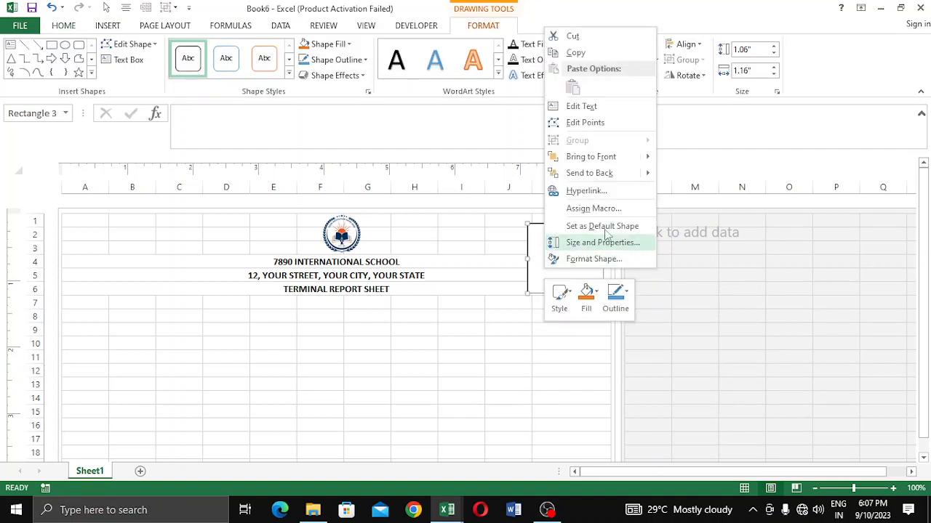
{"action": "mouse_move", "coordinate": [648, 176]}
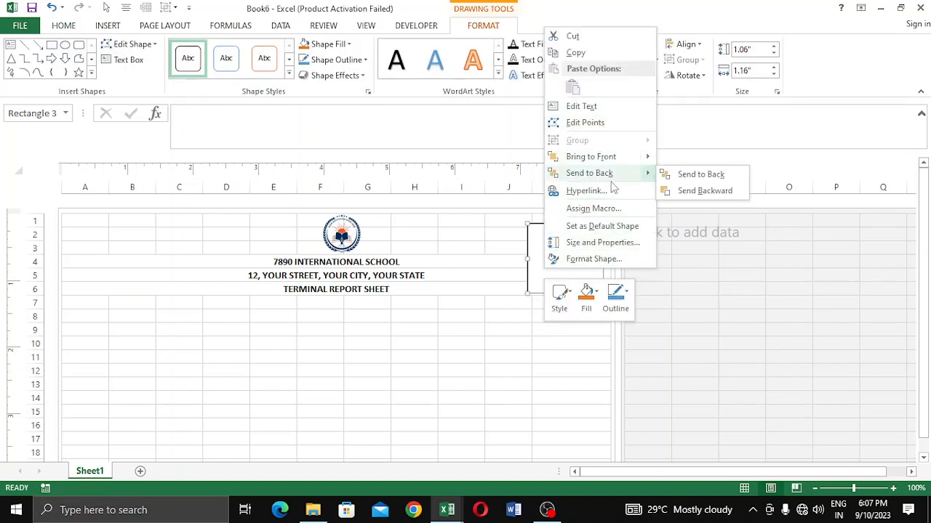
{"action": "left_click", "coordinate": [667, 176]}
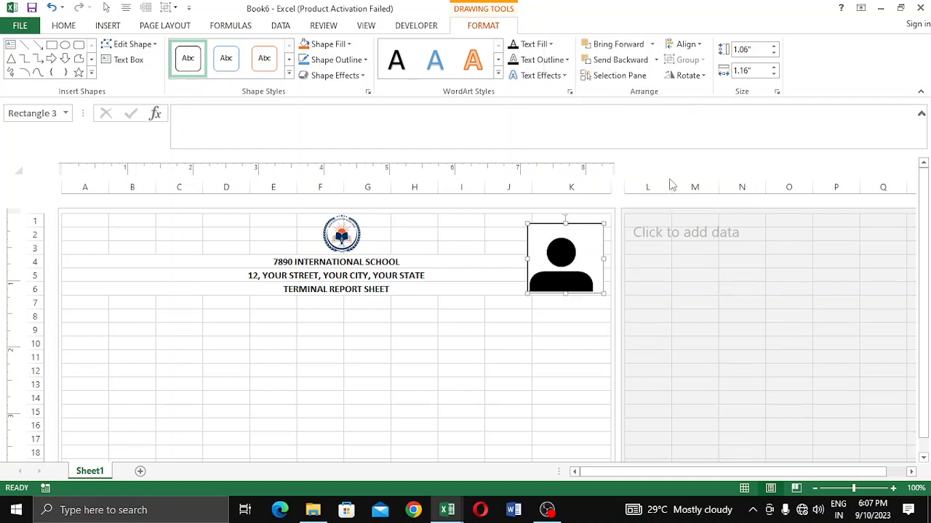
{"action": "left_click", "coordinate": [502, 413]}
- Nudge the user-profile picture so it sits centered within the rectangle frame, with its base near the frame's lower edge
{"action": "left_click", "coordinate": [563, 261]}
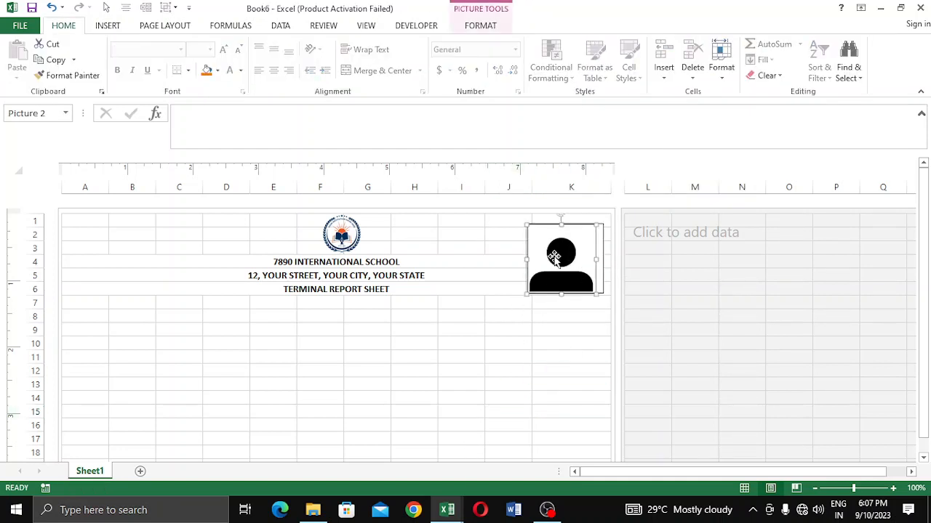
{"action": "left_click_drag", "start_coordinate": [554, 256], "coordinate": [559, 255]}
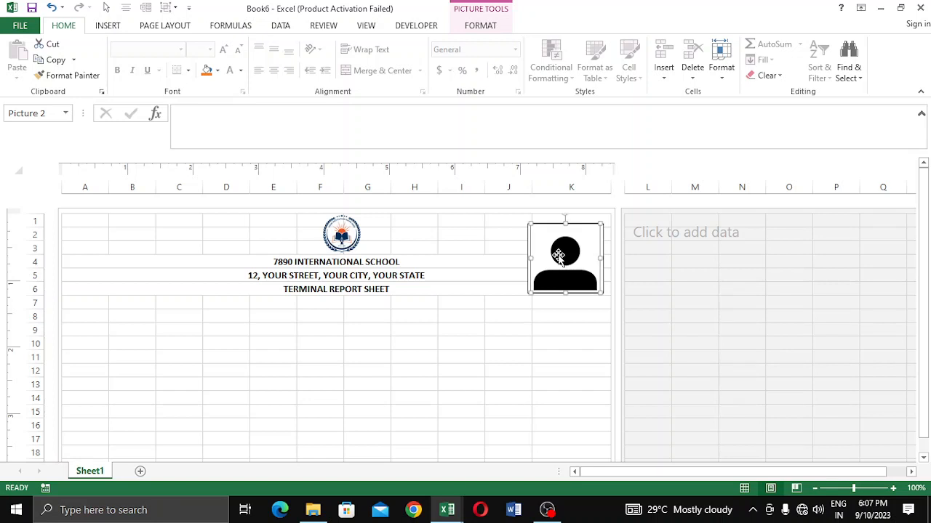
{"action": "left_click", "coordinate": [551, 325]}
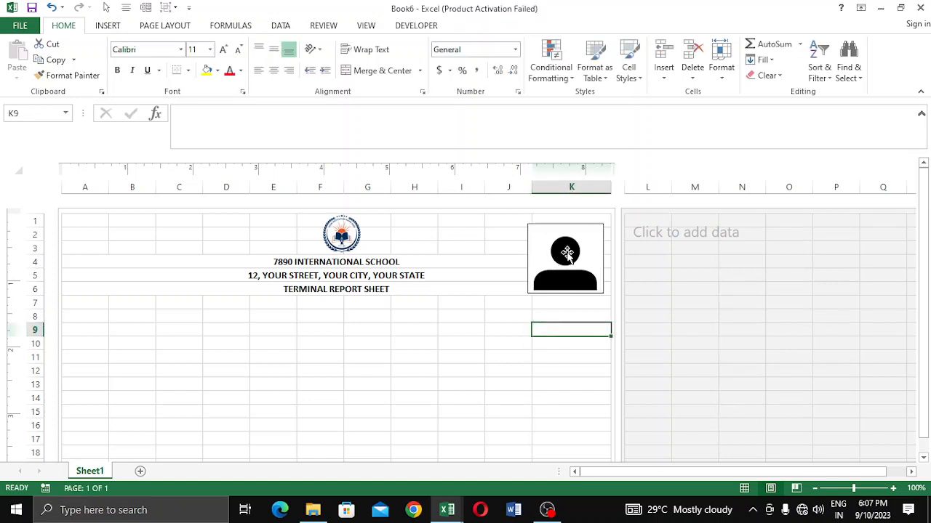
{"action": "left_click", "coordinate": [564, 255]}
{"action": "mouse_move", "coordinate": [569, 259]}
{"action": "left_mouse_down"}
{"action": "mouse_move", "coordinate": [503, 340]}
{"action": "mouse_move", "coordinate": [564, 248]}
{"action": "mouse_move", "coordinate": [569, 260]}
{"action": "left_mouse_up"}
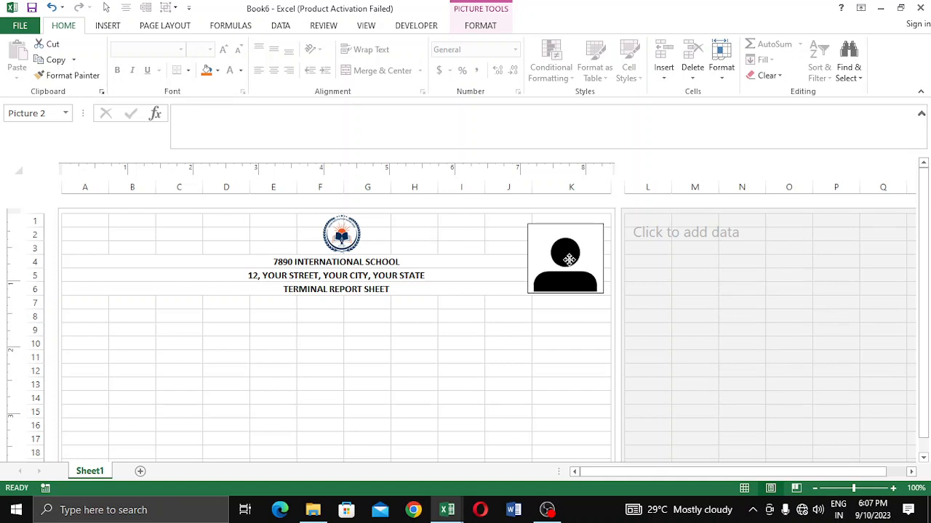
{"action": "left_click_drag", "start_coordinate": [568, 259], "coordinate": [569, 259]}
{"action": "left_click", "coordinate": [419, 304]}
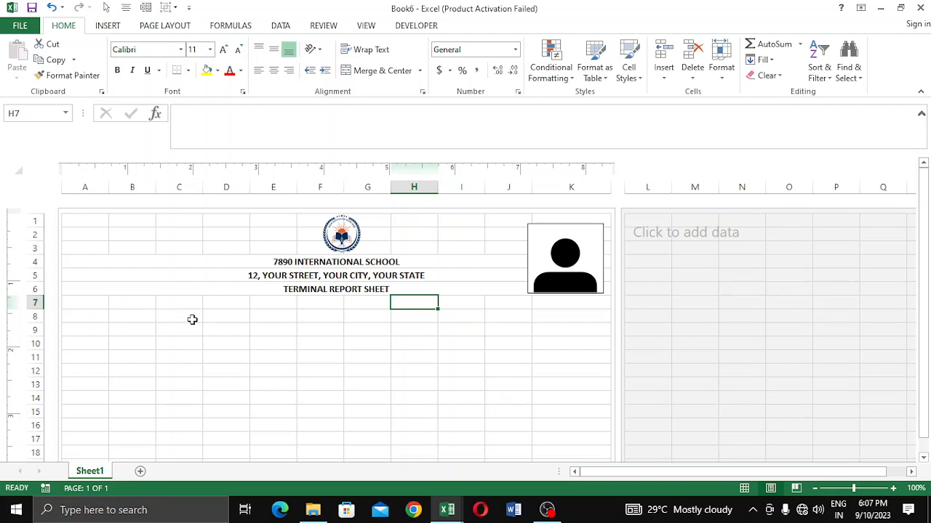
- Enter the label STUDENT'S NAME in cell A7
{"action": "left_click", "coordinate": [74, 303]}
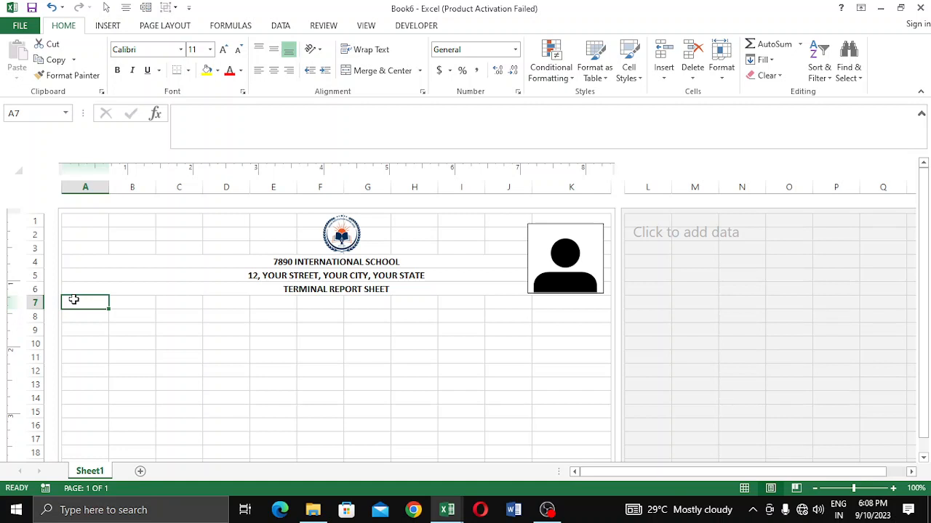
{"action": "type", "text": "STT"}
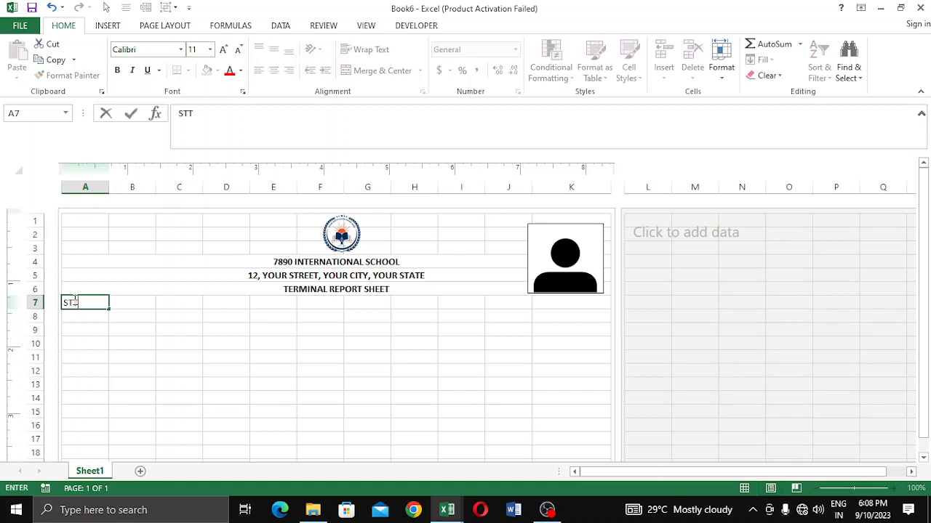
{"action": "key", "text": "BackSpace"}
{"action": "type", "text": "UDENT'S NA"}
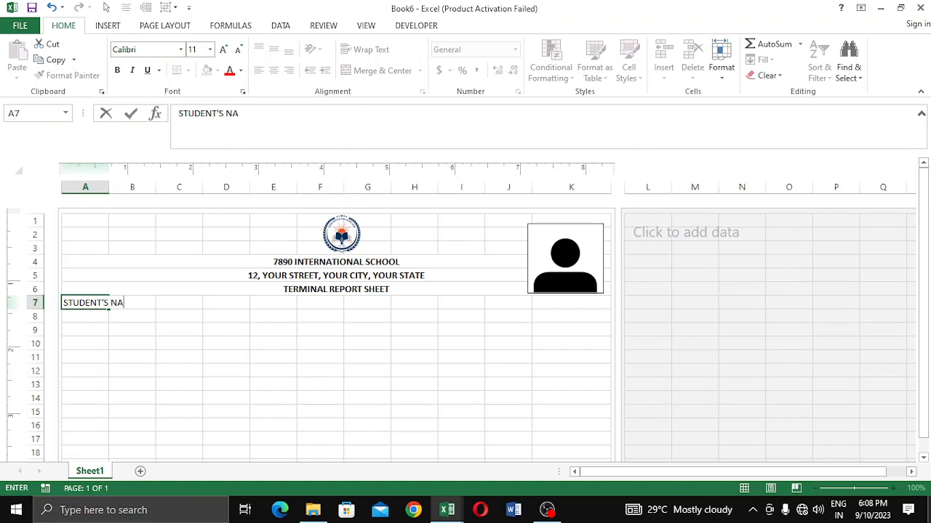
{"action": "type", "text": "ME"}
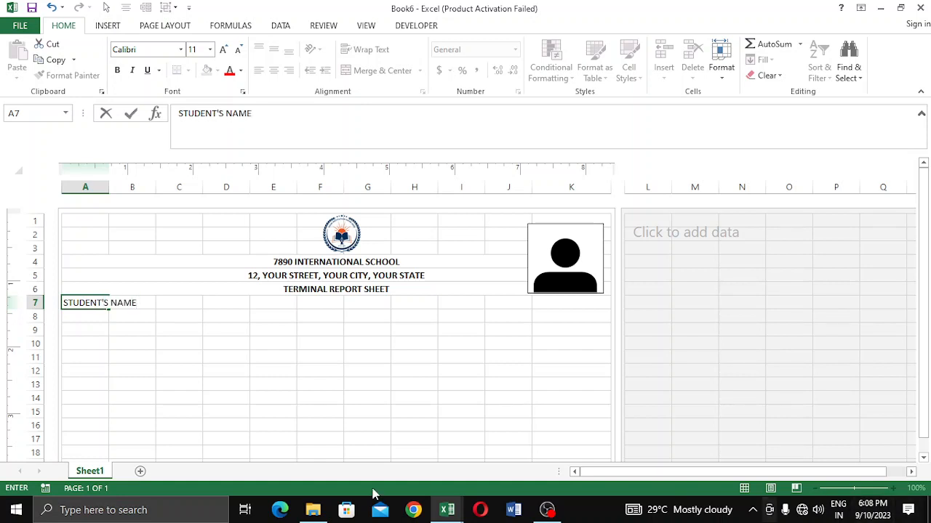
{"action": "left_click", "coordinate": [91, 327]}
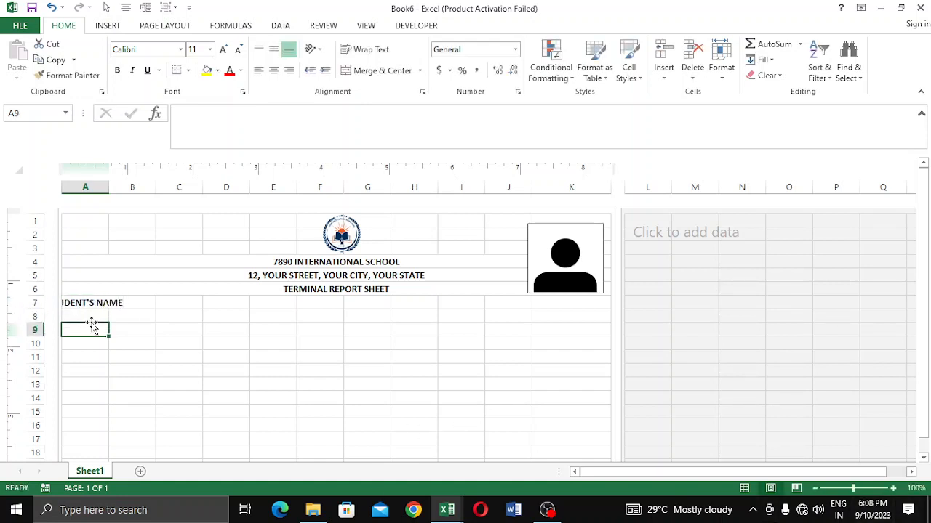
- Enter the labels CLASS in cell A8 and GENDER in cell A9
{"action": "left_click", "coordinate": [85, 314]}
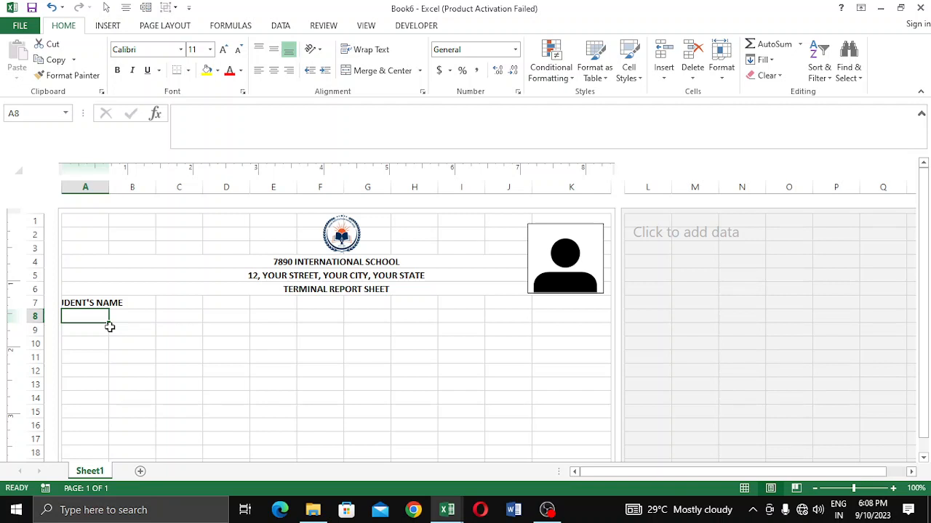
{"action": "type", "text": "CLASS"}
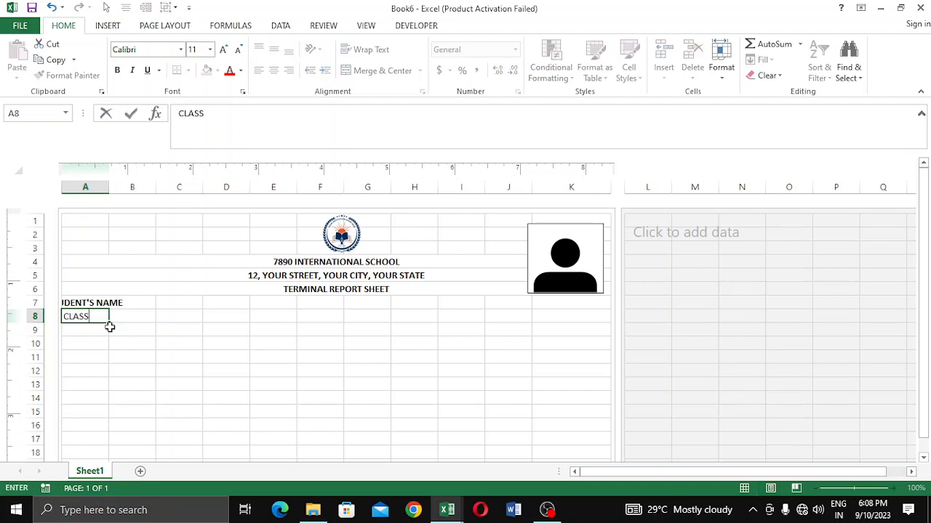
{"action": "key", "text": "Return"}
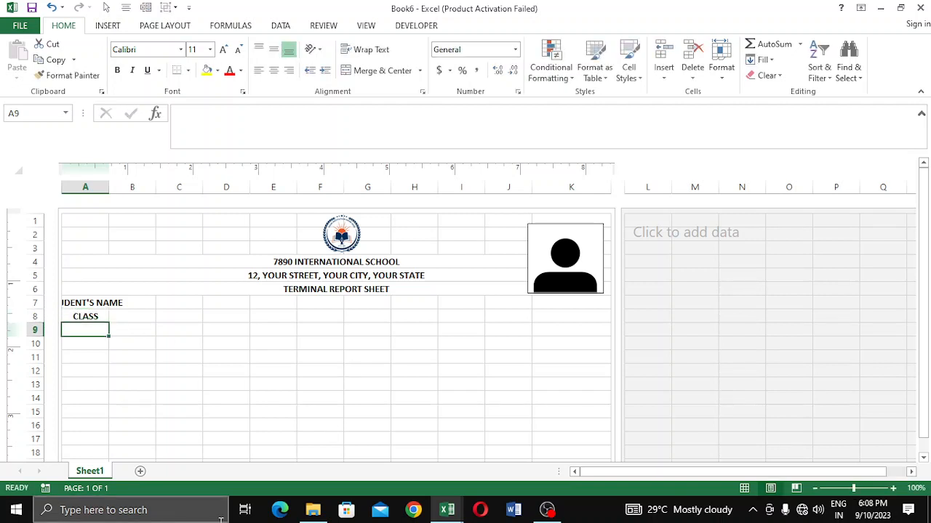
{"action": "type", "text": "GED"}
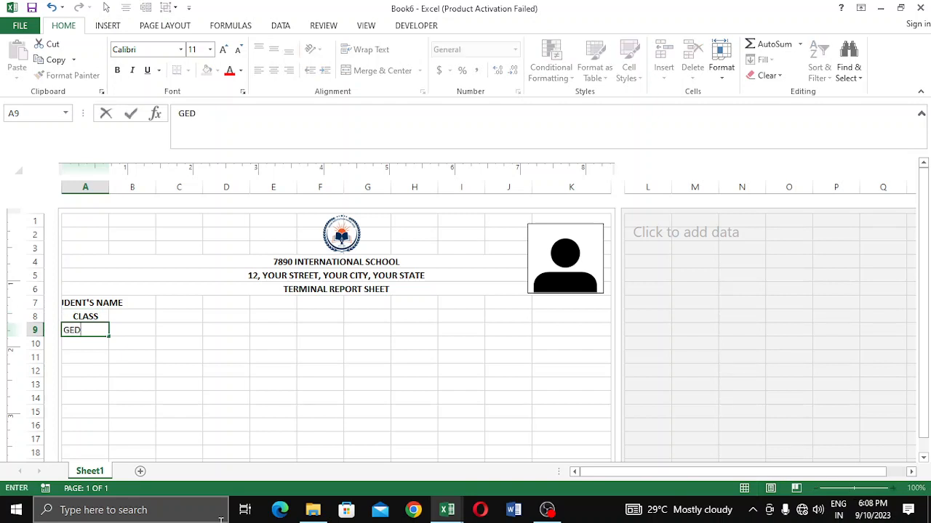
{"action": "key", "text": "BackSpace"}
{"action": "type", "text": "NS"}
{"action": "key", "text": "BackSpace"}
{"action": "type", "text": "DER"}
{"action": "key", "text": "Return"}
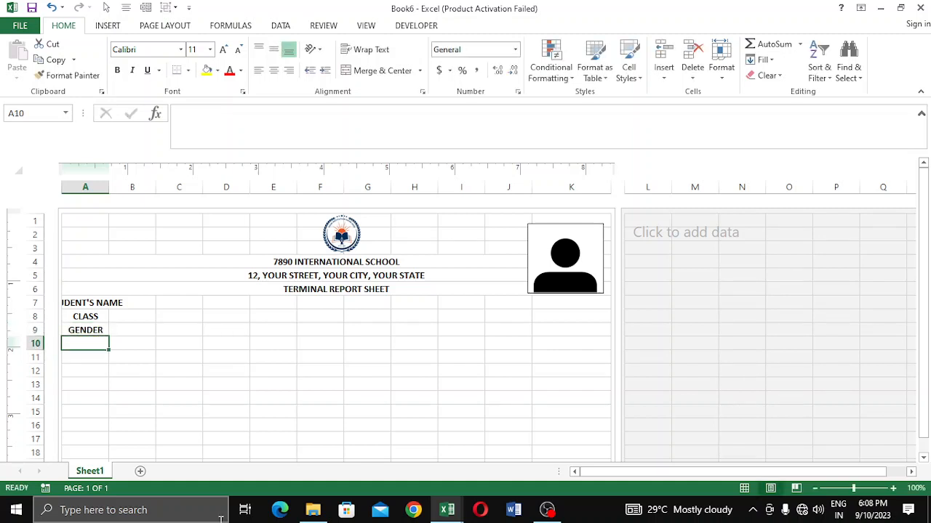
- Enter the labels AVERAGE SCORE in cell A10 and CLASS HIGHEST AVERAGE in cell A11
{"action": "type", "text": "AVERA"}
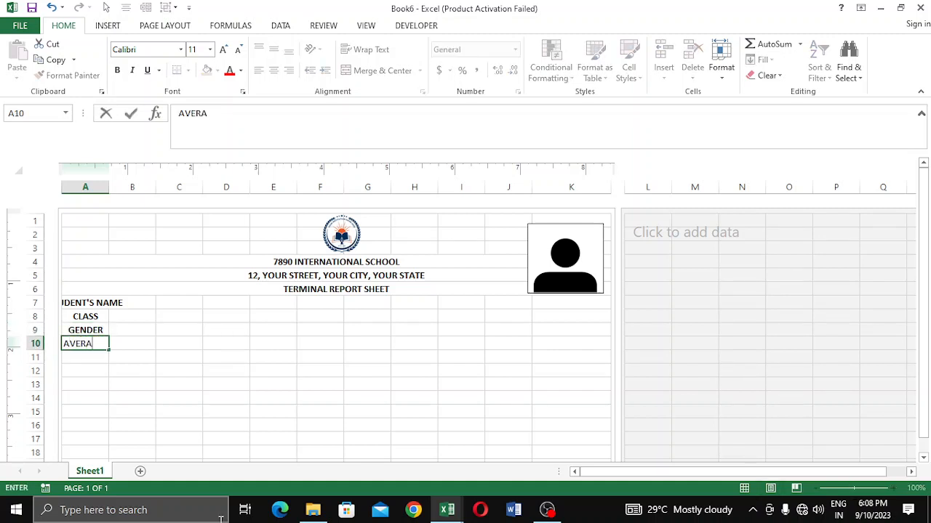
{"action": "type", "text": "GE SCORE"}
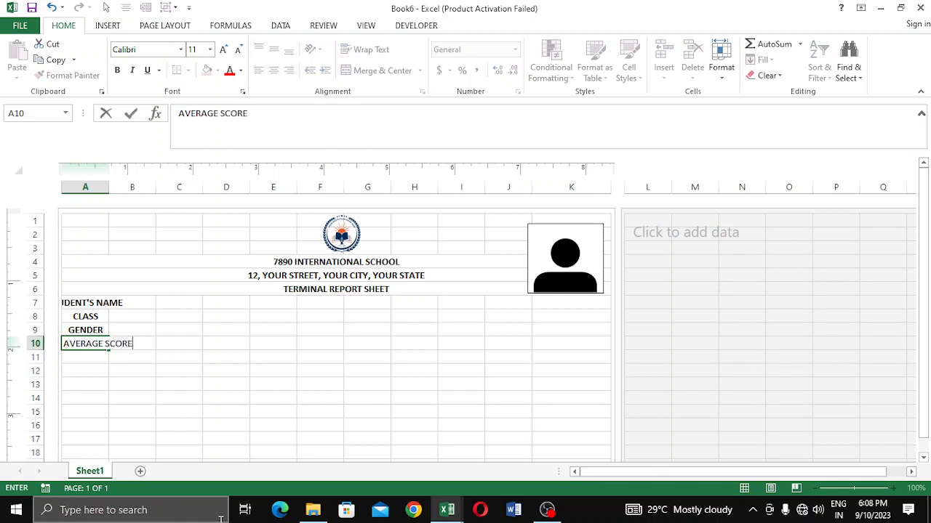
{"action": "key", "text": "Return"}
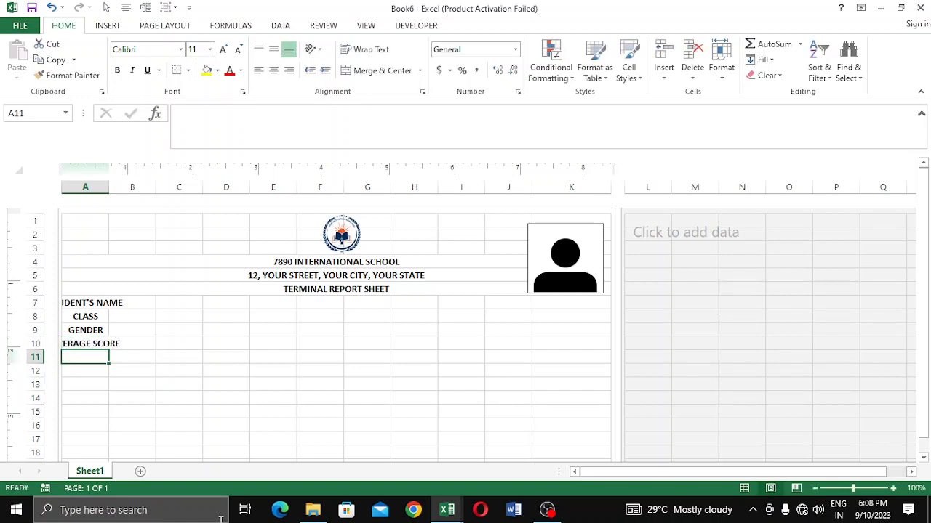
{"action": "type", "text": "CLASS H"}
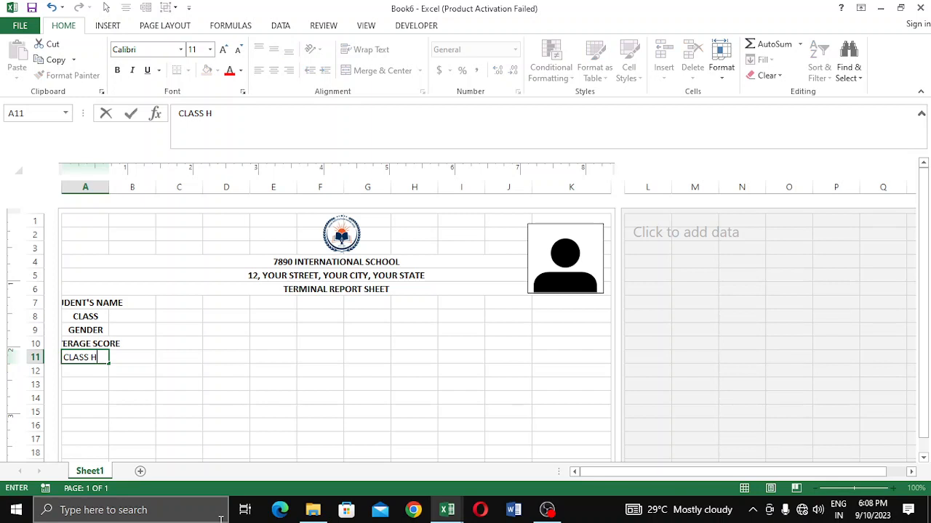
{"action": "type", "text": "IGHEST AVERAGE"}
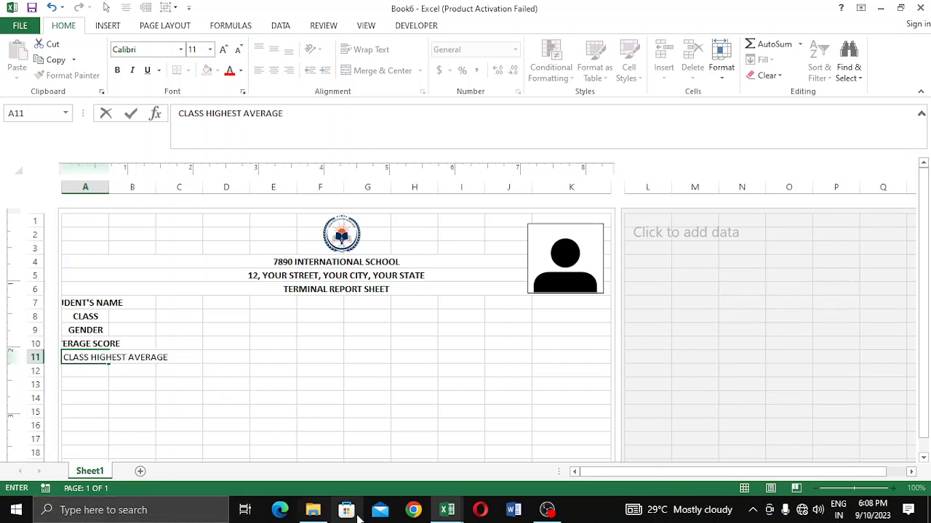
{"action": "left_click", "coordinate": [147, 383]}
{"action": "left_click", "coordinate": [82, 304]}
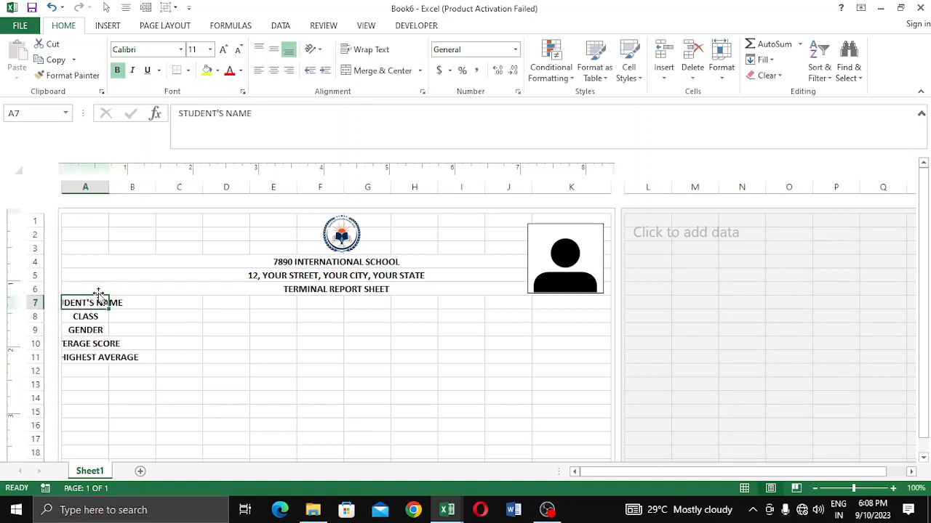
{"action": "left_click", "coordinate": [191, 374]}
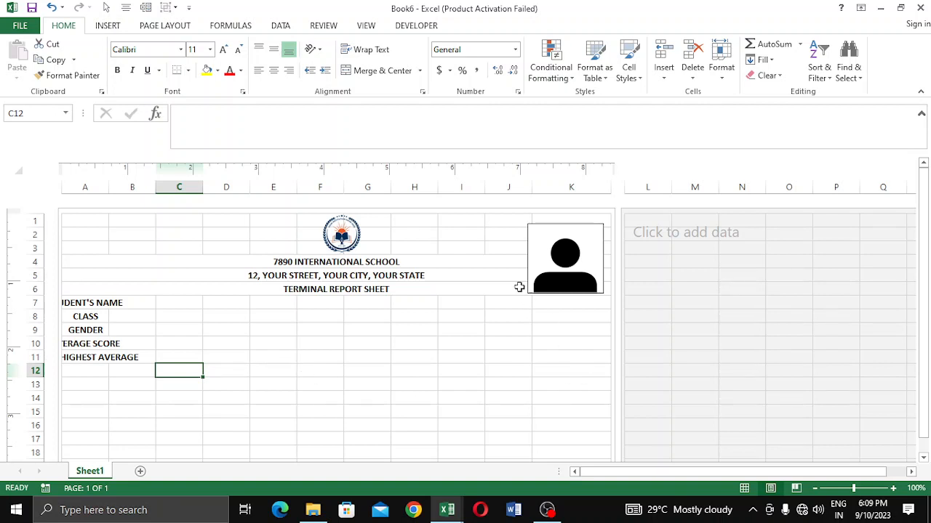
- Enter the label TIMES SCHOOL OPENED in cell I7
{"action": "left_click", "coordinate": [456, 301]}
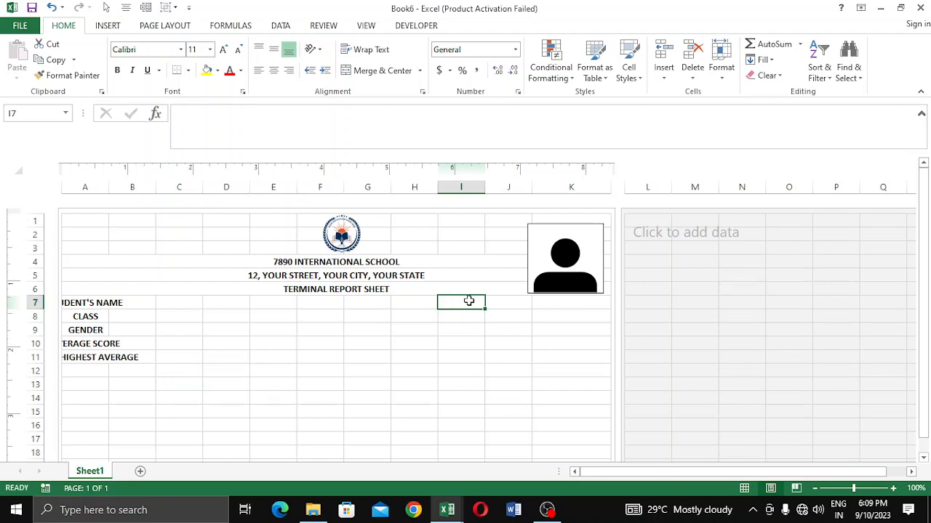
{"action": "type", "text": "TIMES"}
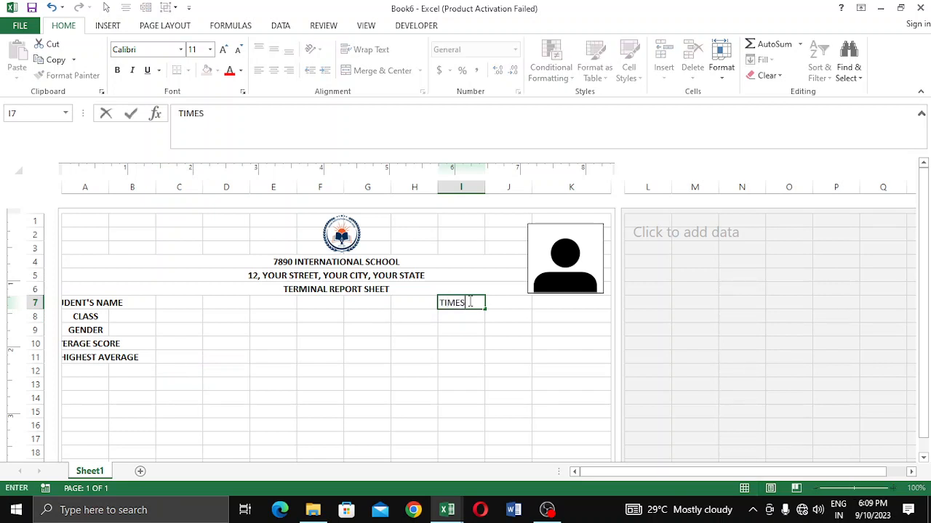
{"action": "type", "text": " SCHOOL OP"}
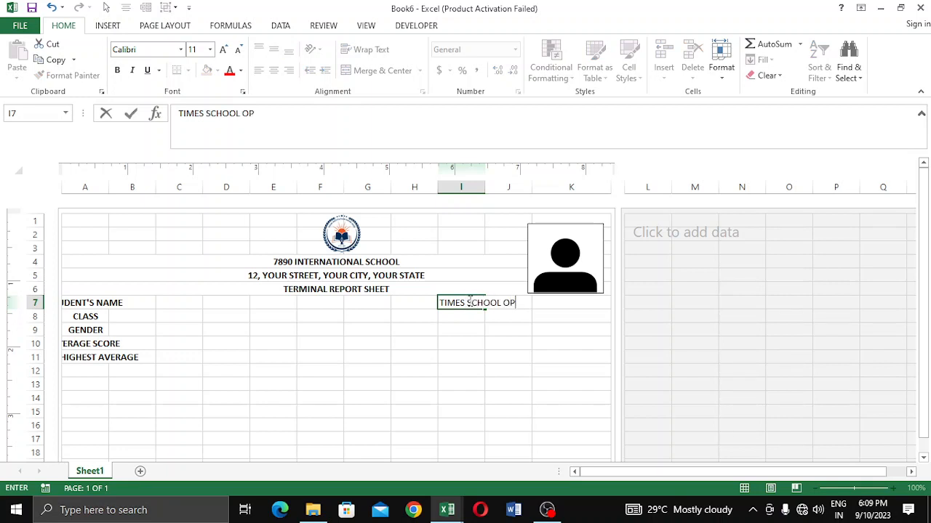
{"action": "type", "text": "ENED"}
{"action": "left_click", "coordinate": [507, 357]}
- Enter the labels TIMES ABSENT in cell I8 and TIMES PRESENT in cell I9
{"action": "left_click", "coordinate": [458, 318]}
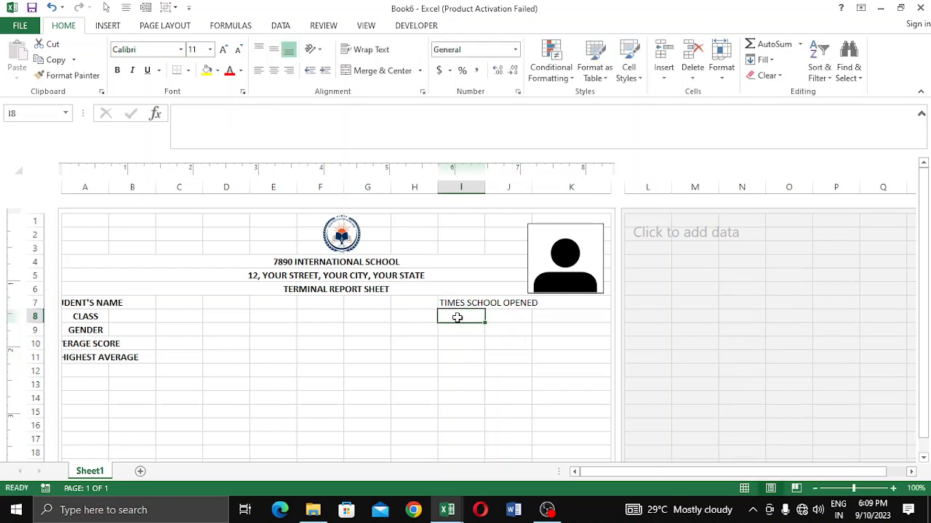
{"action": "type", "text": "TIMES"}
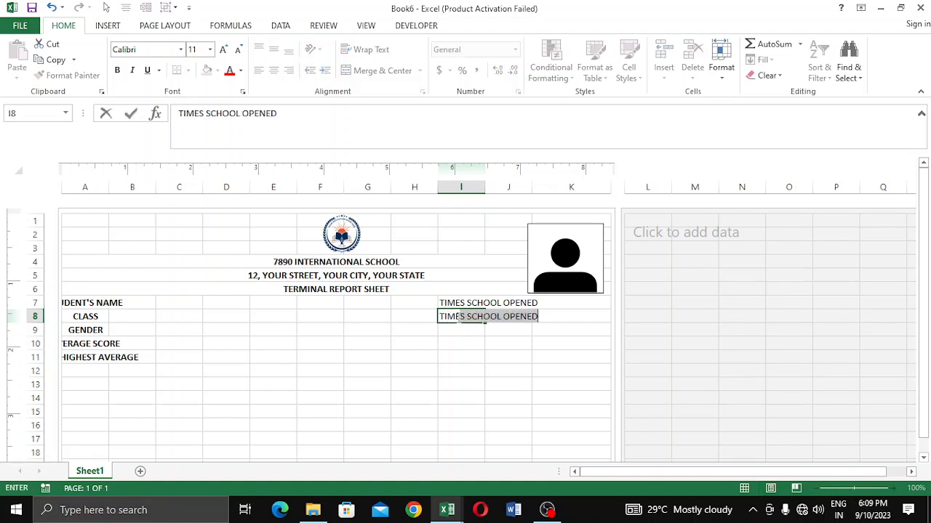
{"action": "type", "text": " AB"}
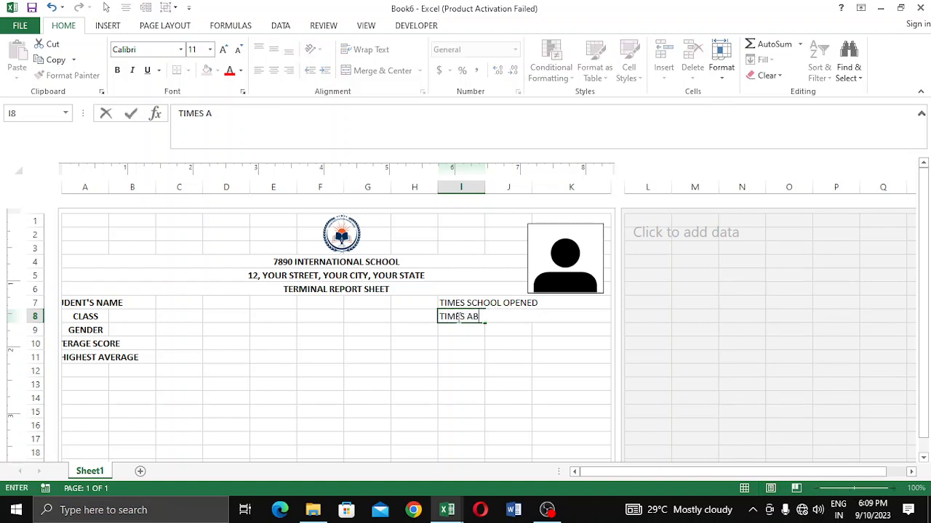
{"action": "type", "text": "SENT"}
{"action": "key", "text": "Return"}
{"action": "type", "text": "TIM"}
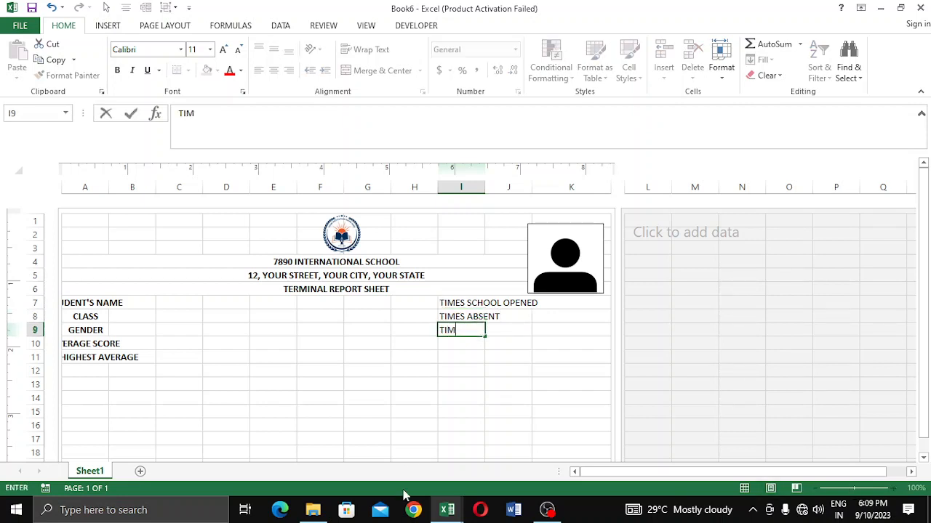
{"action": "type", "text": "ES PRESENT"}
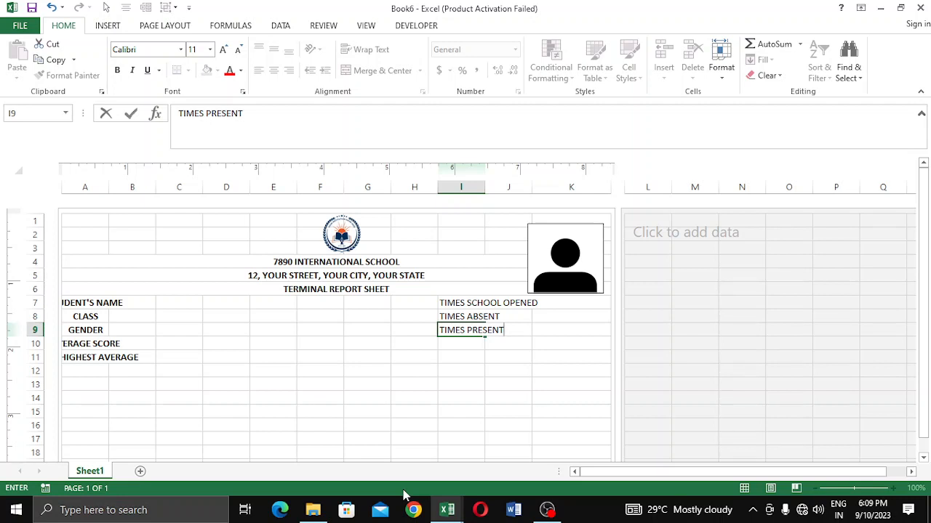
{"action": "key", "text": "Return"}
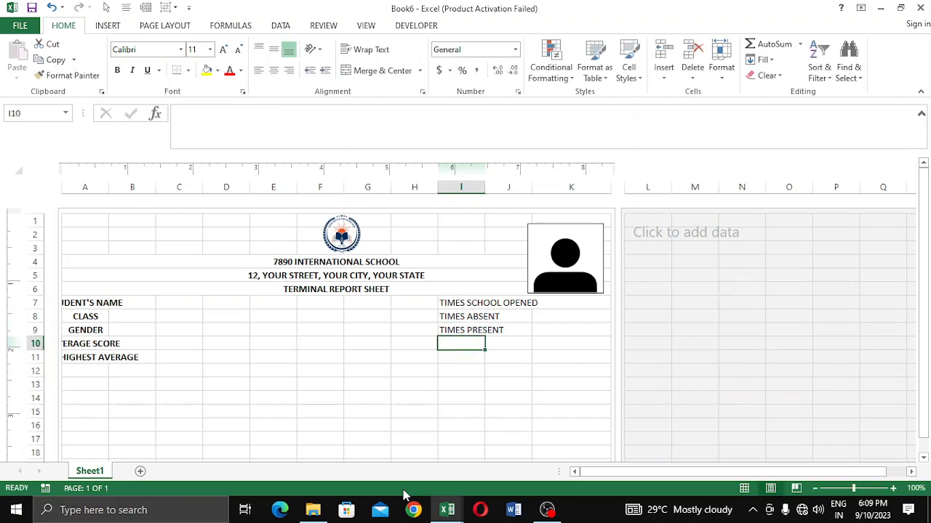
- Enter the labels SESSION in cell I10 and TERM in cell I11
{"action": "type", "text": "SESSION"}
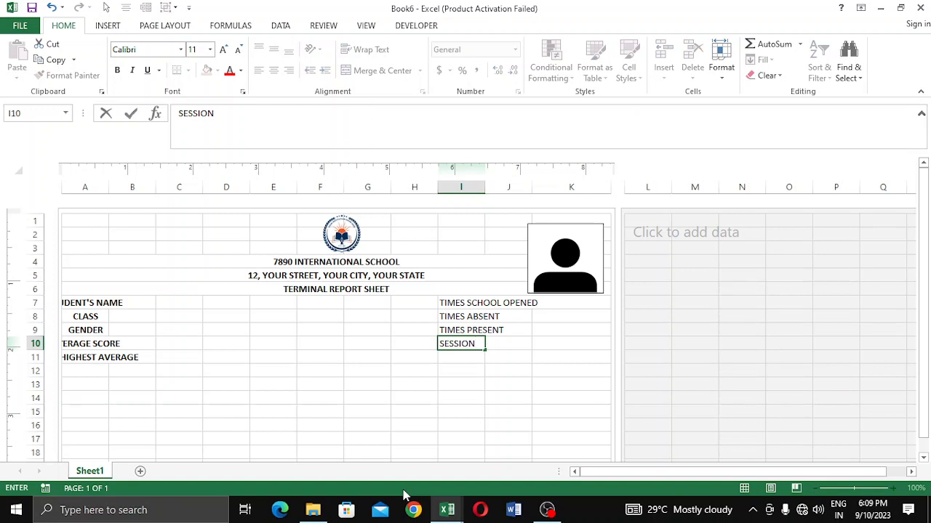
{"action": "key", "text": "Return"}
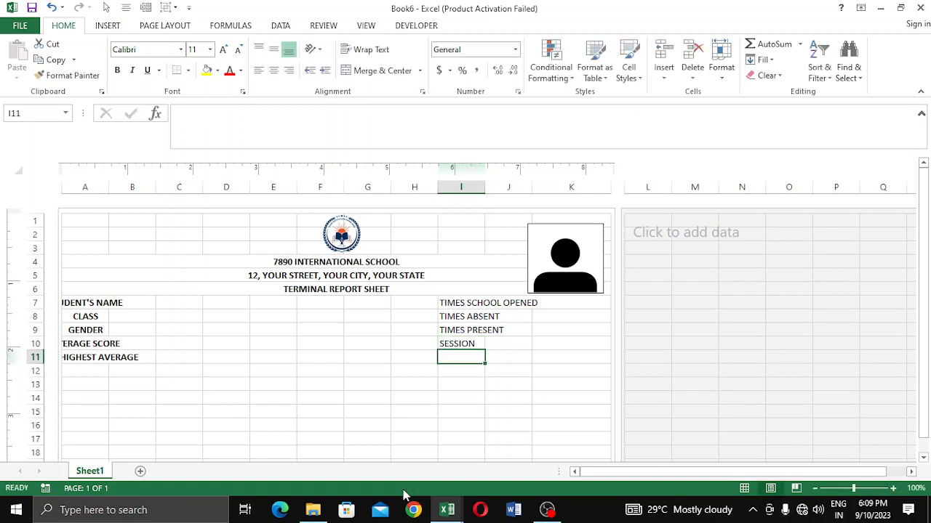
{"action": "type", "text": "TERM"}
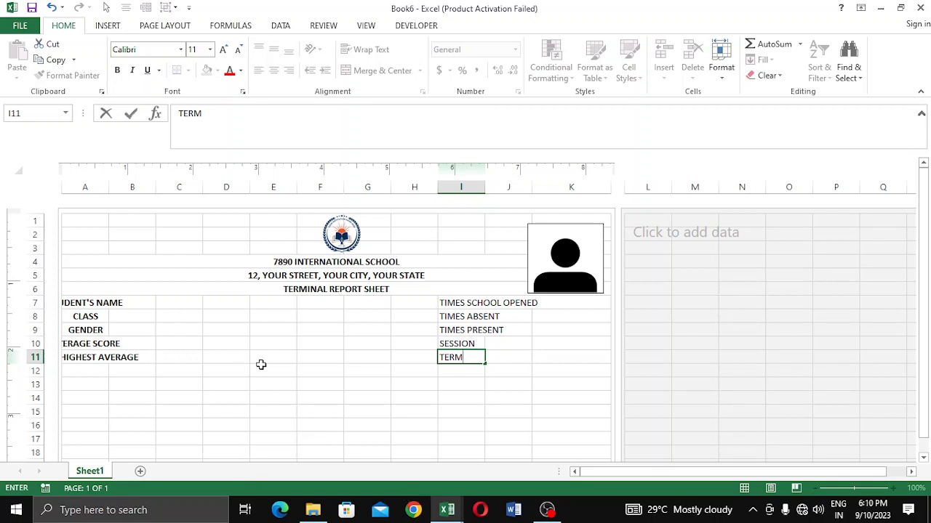
{"action": "left_click", "coordinate": [360, 362]}
{"action": "left_click", "coordinate": [471, 354]}
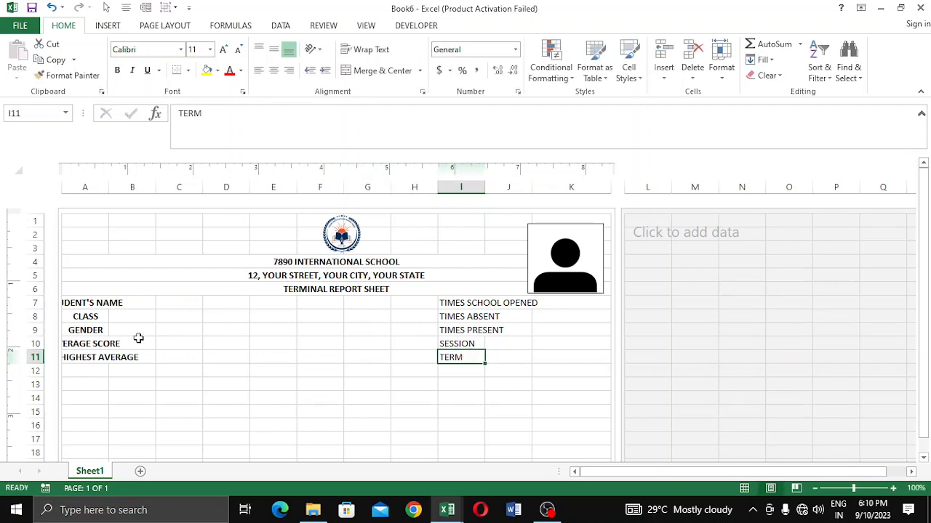
- Enter the label NEXT TERM BEGINS in cell I12
{"action": "left_click", "coordinate": [85, 370]}
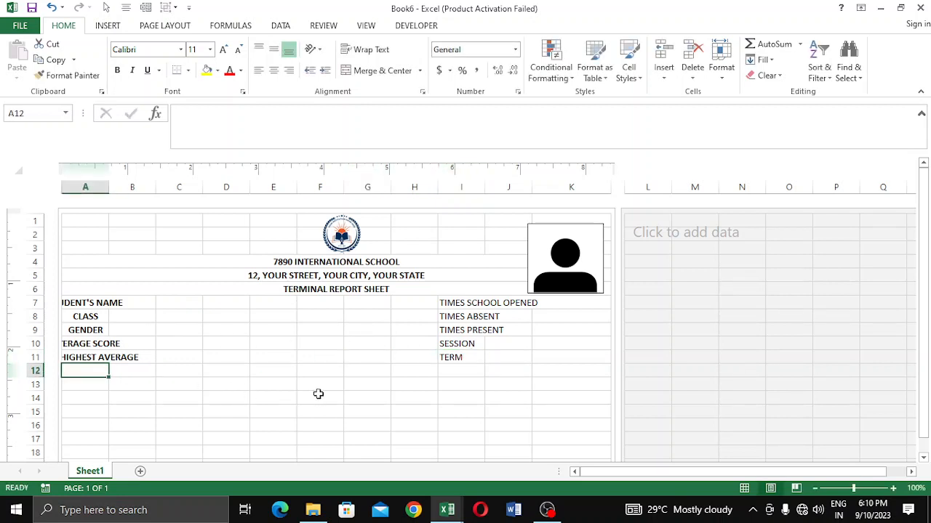
{"action": "left_click", "coordinate": [460, 372]}
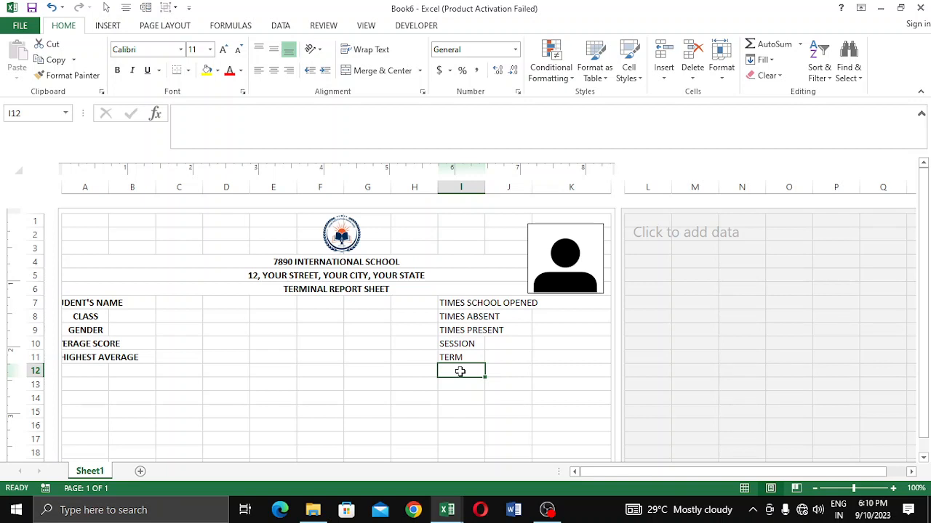
{"action": "type", "text": "NEXT TER"}
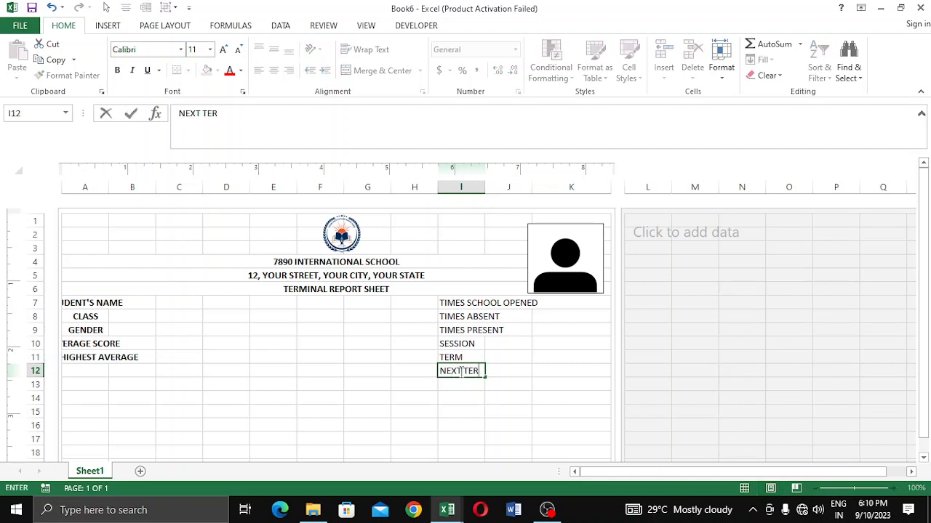
{"action": "type", "text": "M BEGIND"}
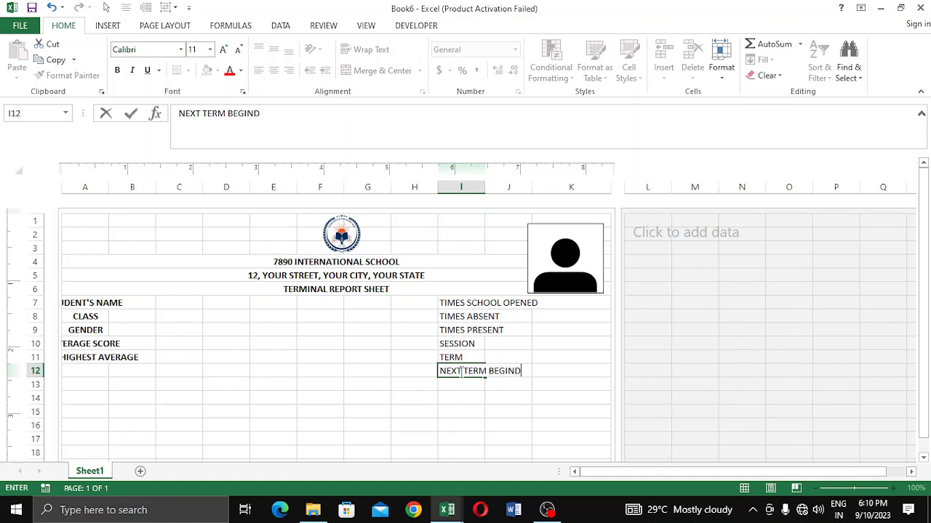
{"action": "key", "text": "BackSpace"}
{"action": "type", "text": "S"}
{"action": "left_click", "coordinate": [273, 409]}
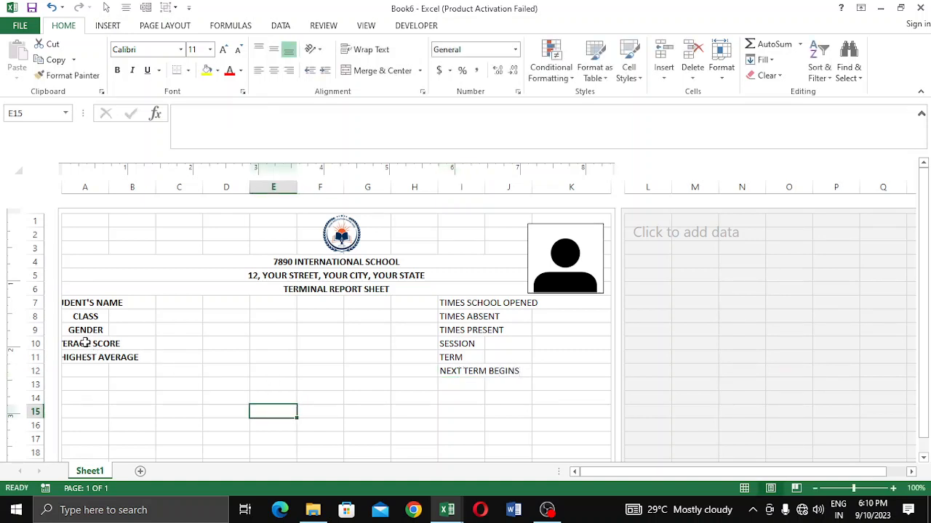
- Move the AVERAGE SCORE and CLASS HIGHEST AVERAGE labels down one row to cells A11 and A12
{"action": "left_click_drag", "start_coordinate": [81, 341], "coordinate": [141, 359]}
{"action": "key", "text": "ctrl+c"}
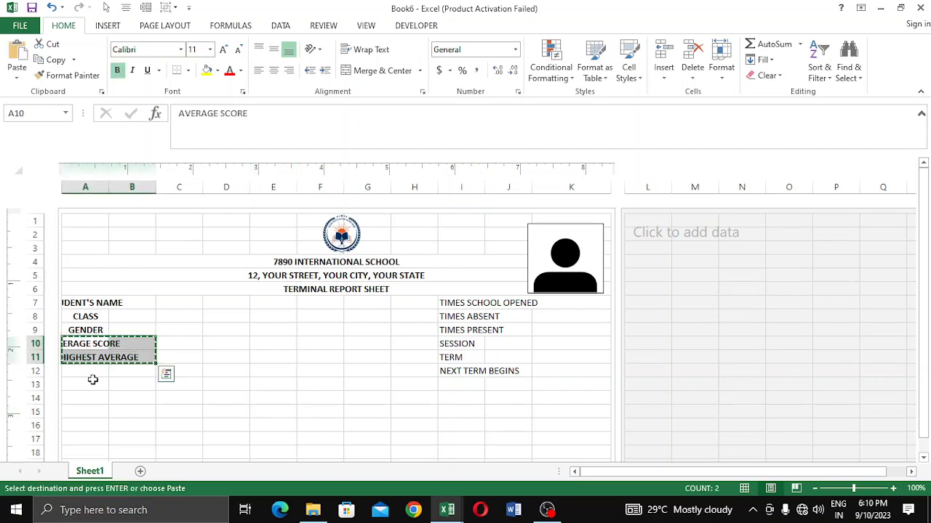
{"action": "left_click_drag", "start_coordinate": [86, 355], "coordinate": [145, 365]}
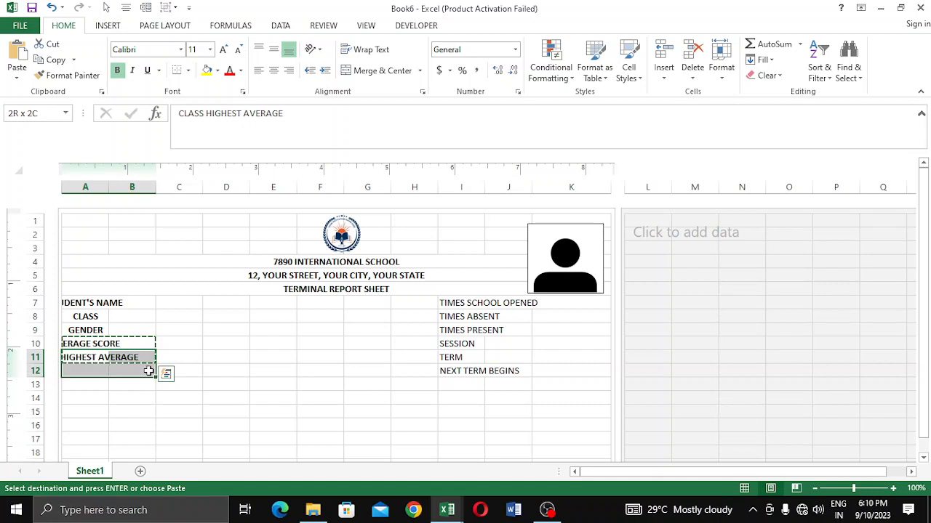
{"action": "key", "text": "Return"}
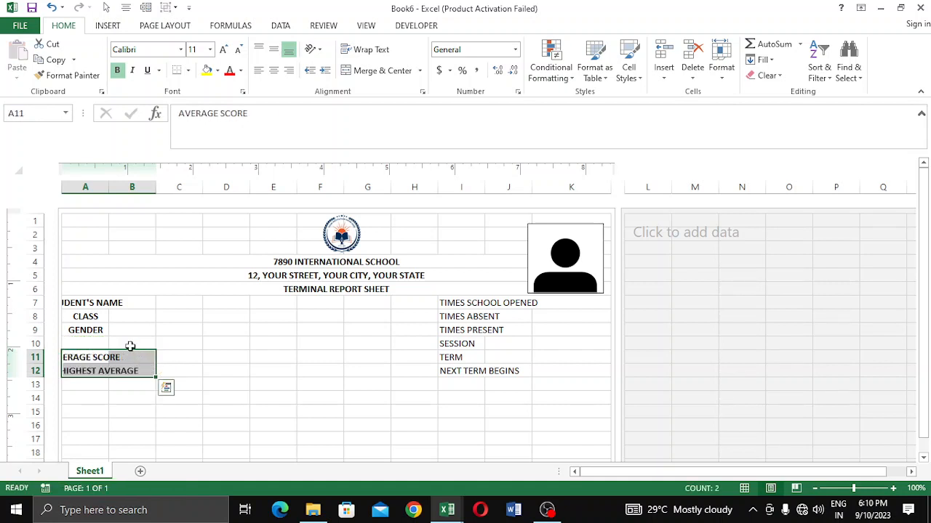
- Enter the label AGE in the empty cell A10, between GENDER and AVERAGE SCORE
{"action": "left_click", "coordinate": [80, 342]}
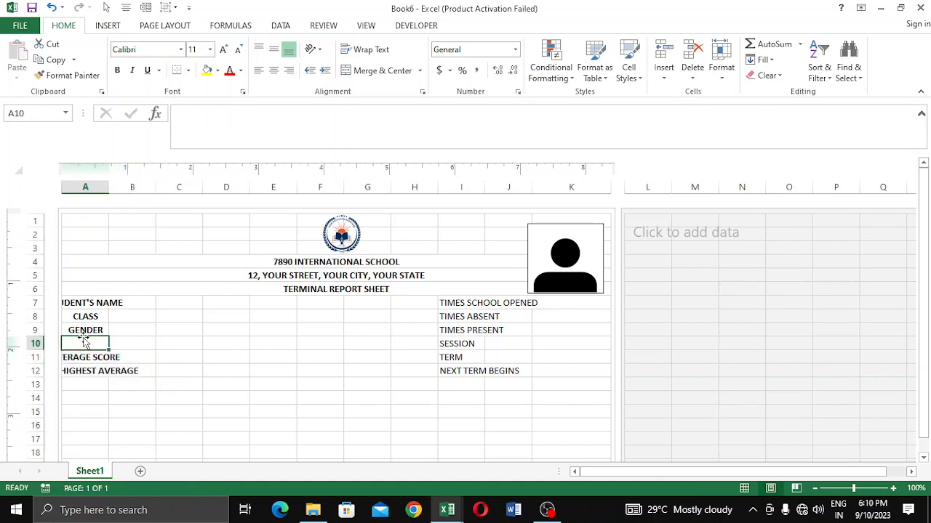
{"action": "type", "text": "AGE"}
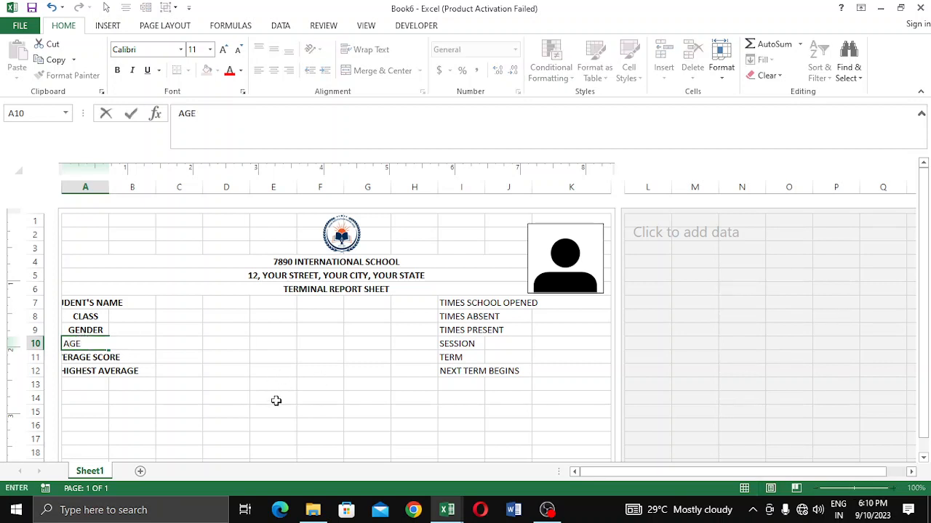
{"action": "left_click", "coordinate": [174, 370]}
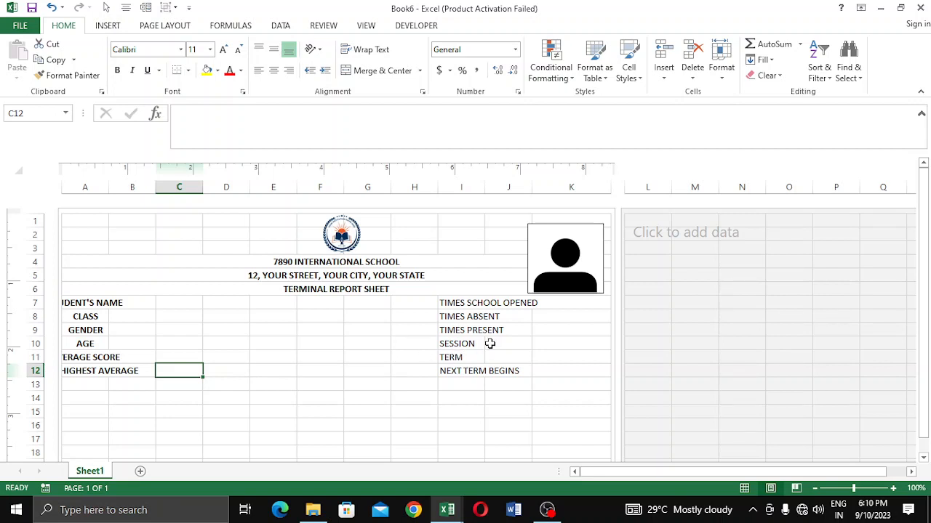
{"action": "left_click", "coordinate": [501, 367]}
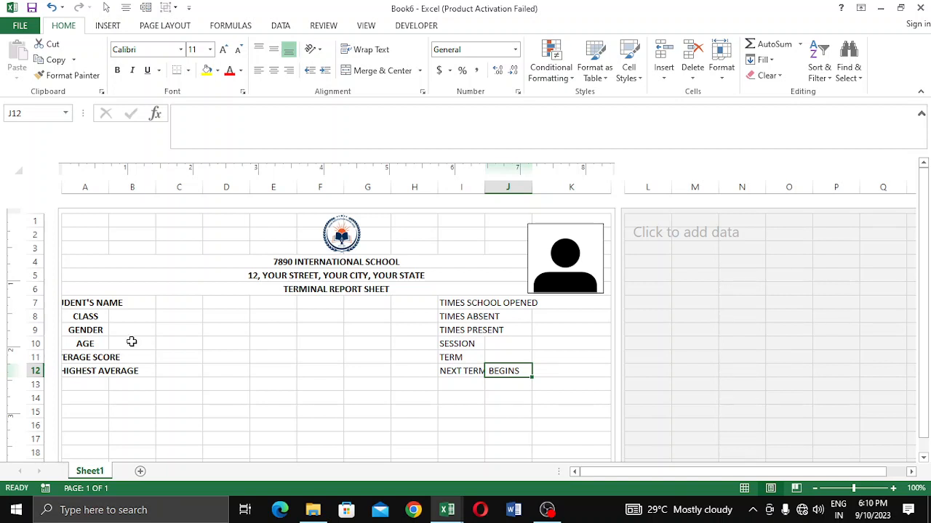
- Enter the section heading COGNITIVE (PERFORMANCE IN SUBJECTS) in cell A13
{"action": "left_click", "coordinate": [84, 386]}
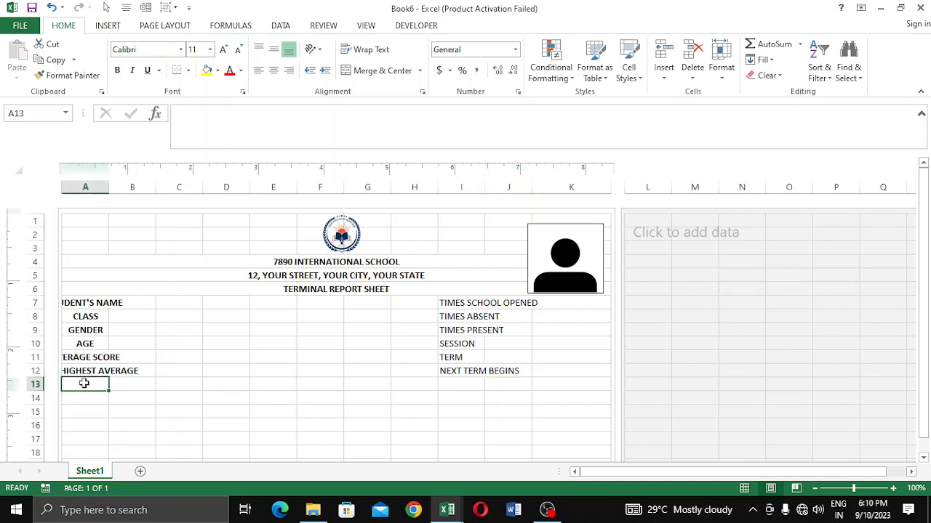
{"action": "type", "text": "COGNITIVE (PER"}
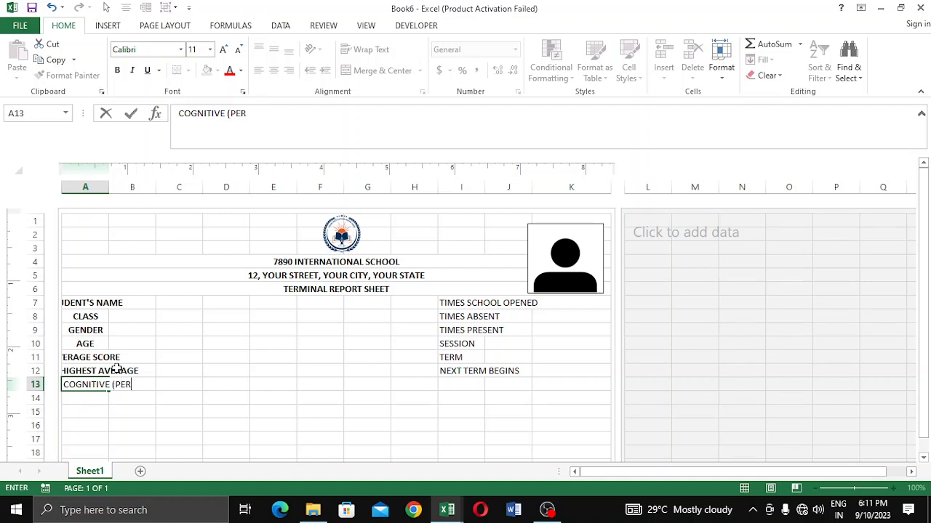
{"action": "type", "text": "FORMANCE "}
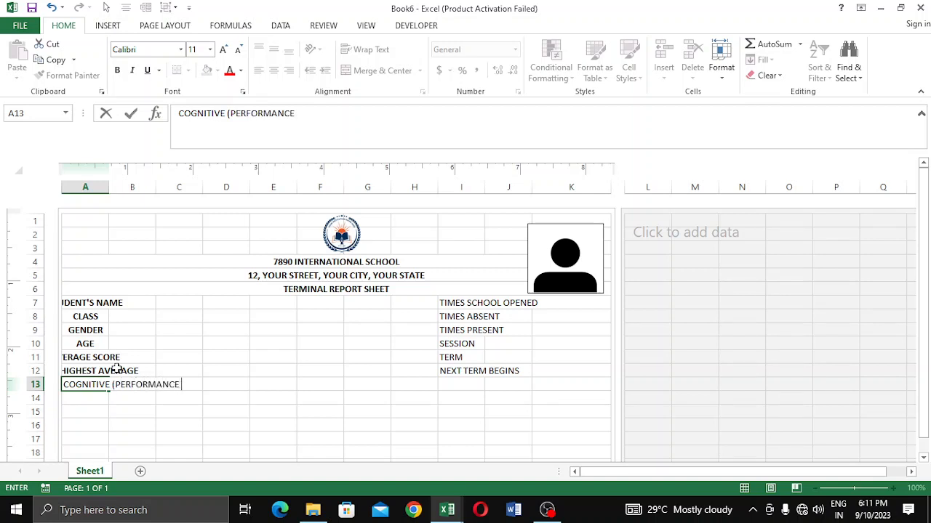
{"action": "type", "text": "DOMAIN"}
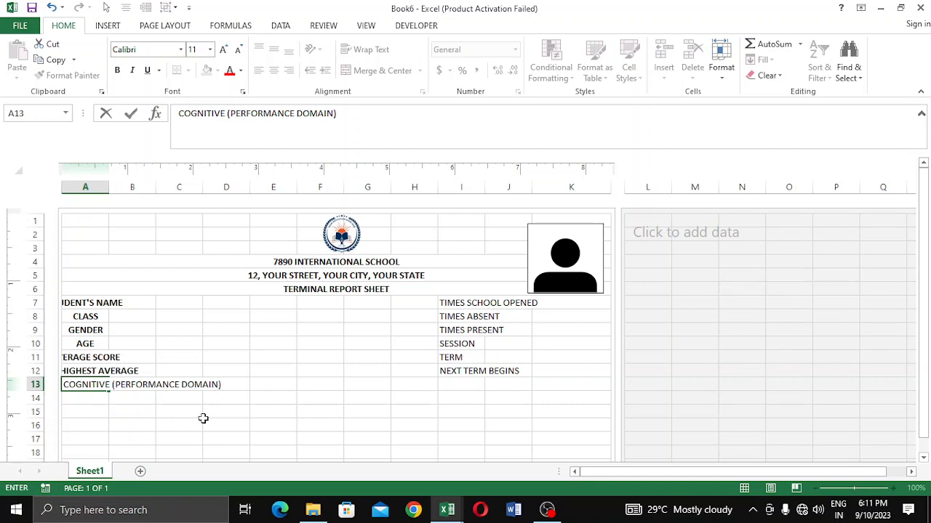
{"action": "key", "text": "BackSpace"}
{"action": "key", "text": "BackSpace"}
{"action": "key", "text": "BackSpace"}
{"action": "key", "text": "BackSpace"}
{"action": "key", "text": "BackSpace"}
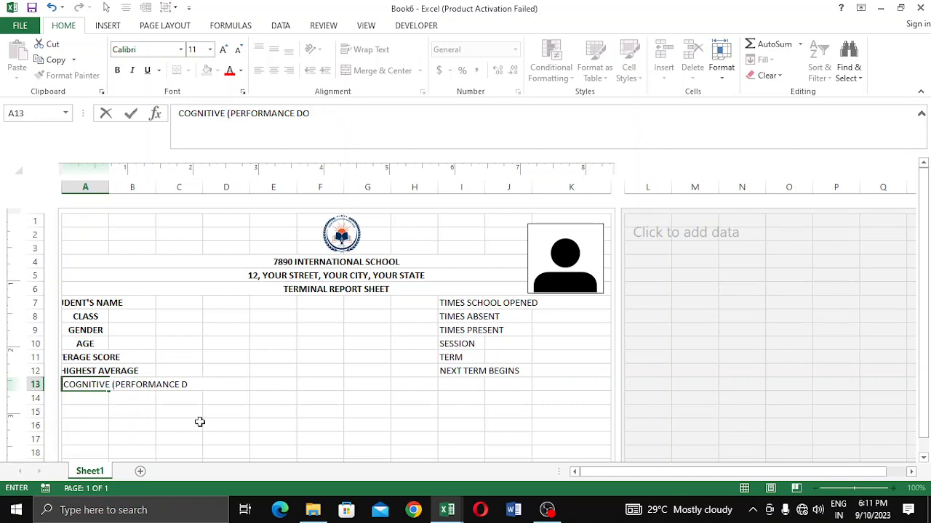
{"action": "type", "text": "IN SUBE"}
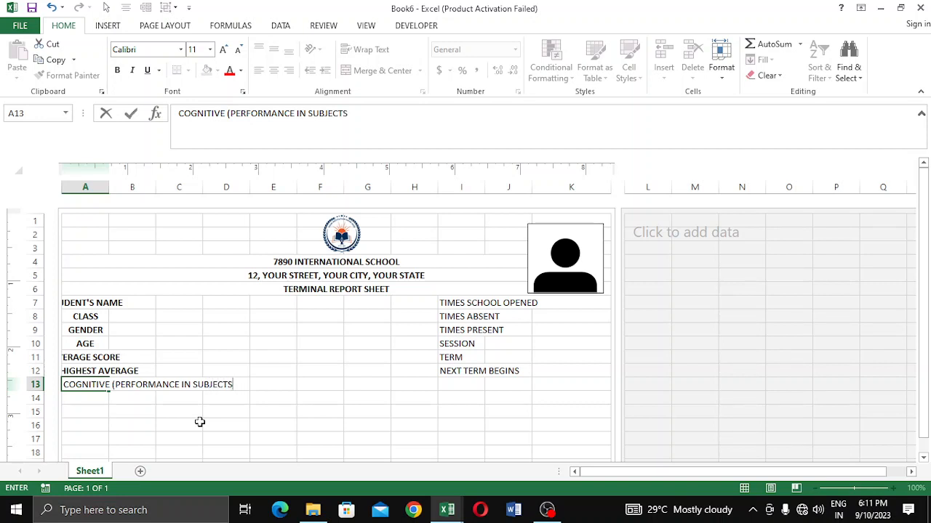
{"action": "left_click", "coordinate": [210, 408]}
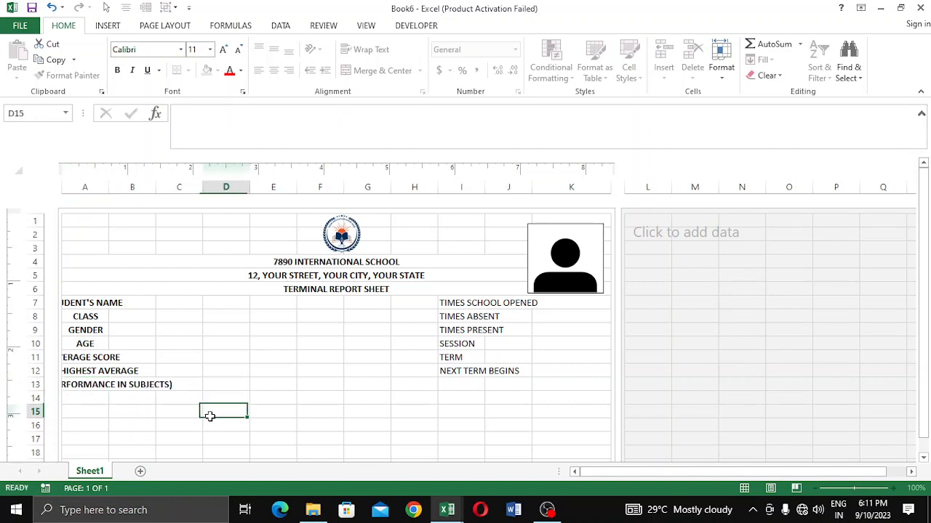
{"action": "left_click", "coordinate": [106, 384]}
{"action": "left_click", "coordinate": [279, 436]}
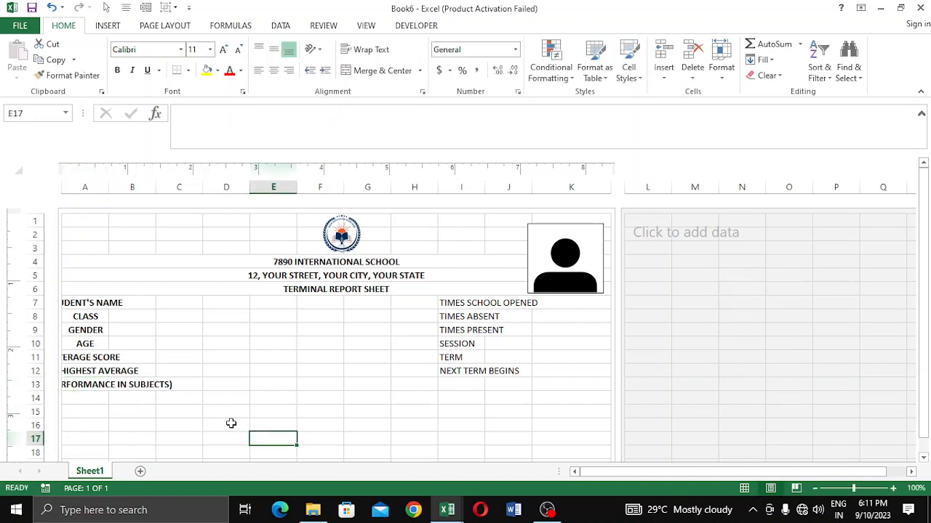
- Center the COGNITIVE (PERFORMANCE IN SUBJECTS) heading across cells A13:K13 using Center Across Selection
{"action": "left_click_drag", "start_coordinate": [77, 384], "coordinate": [585, 384]}
{"action": "right_click", "coordinate": [585, 383]}
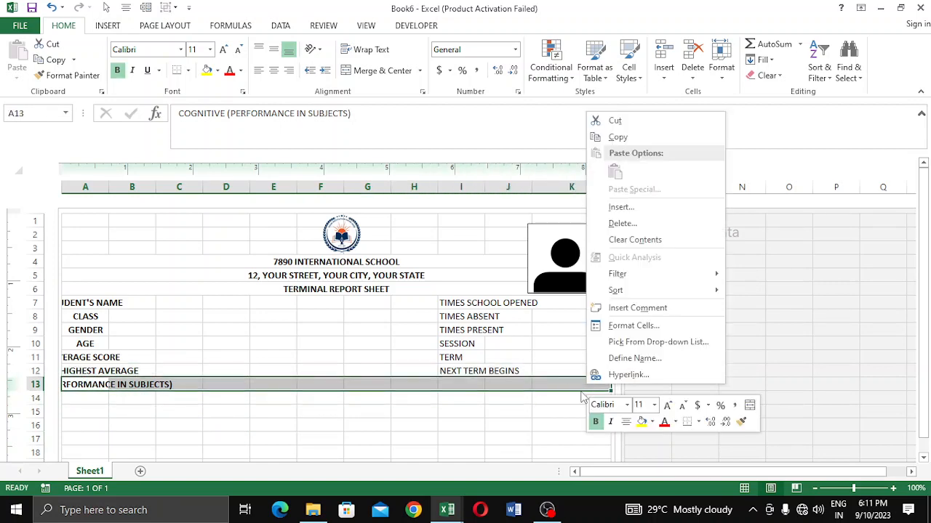
{"action": "left_click", "coordinate": [643, 328]}
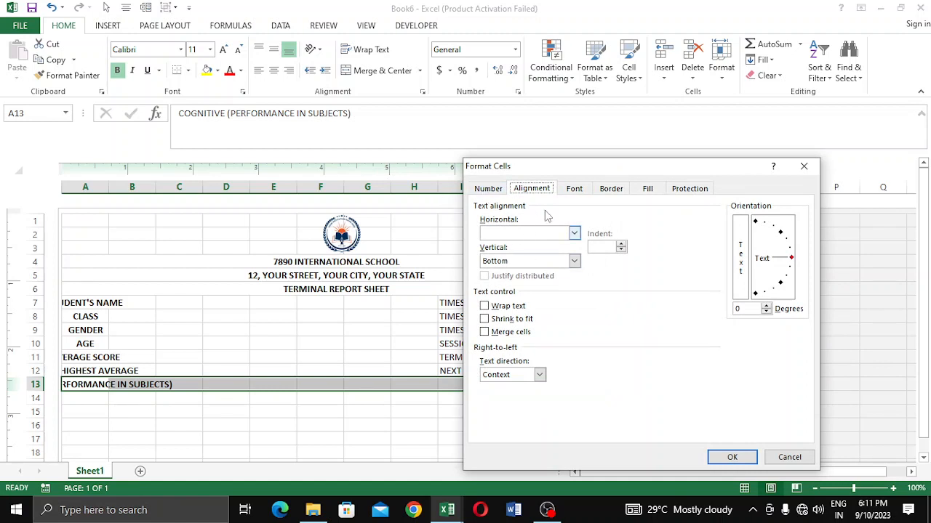
{"action": "left_click", "coordinate": [574, 232]}
{"action": "left_click", "coordinate": [522, 299]}
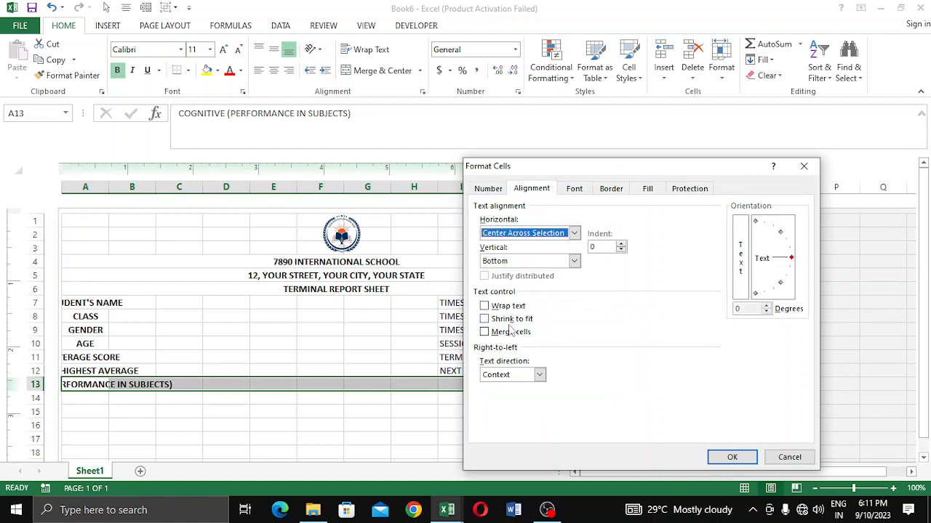
{"action": "left_click", "coordinate": [733, 456]}
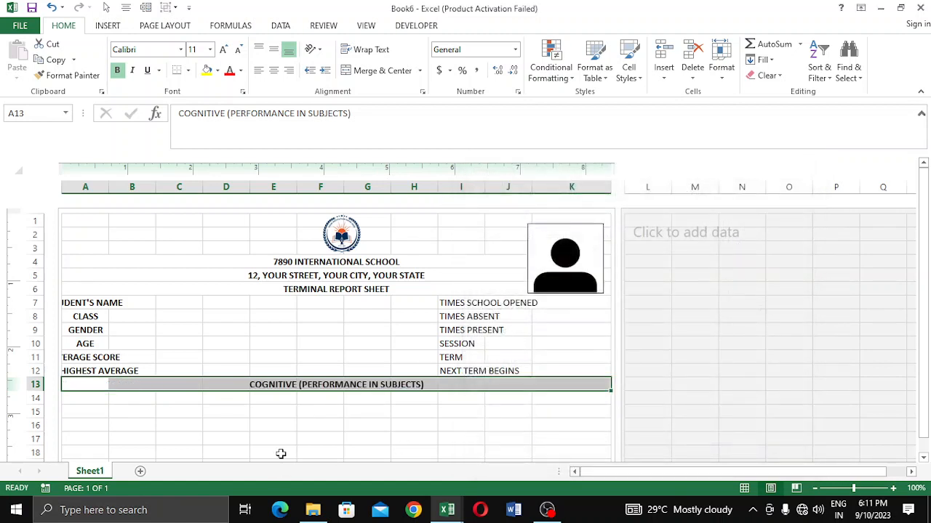
{"action": "left_click", "coordinate": [333, 424]}
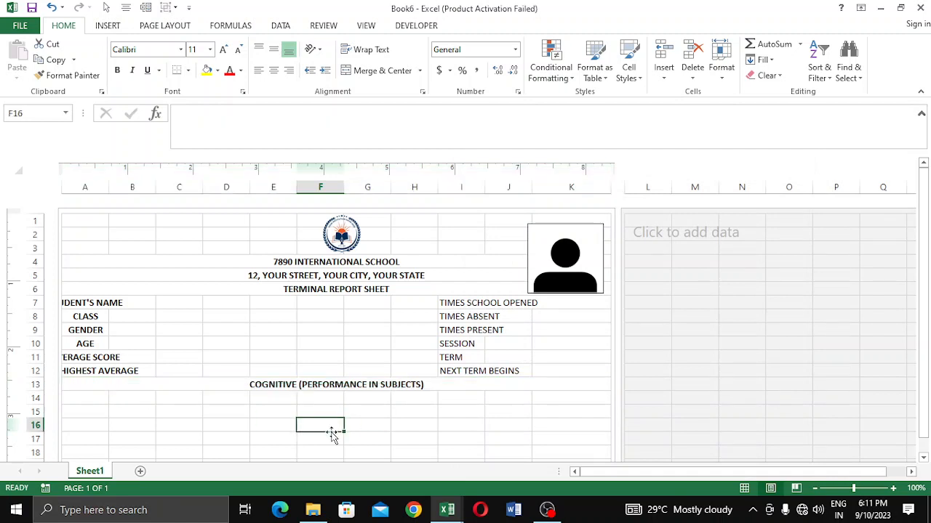
- Undo the Center Across Selection alignment on the row 13 heading and reselect cell A13
{"action": "left_click", "coordinate": [259, 382]}
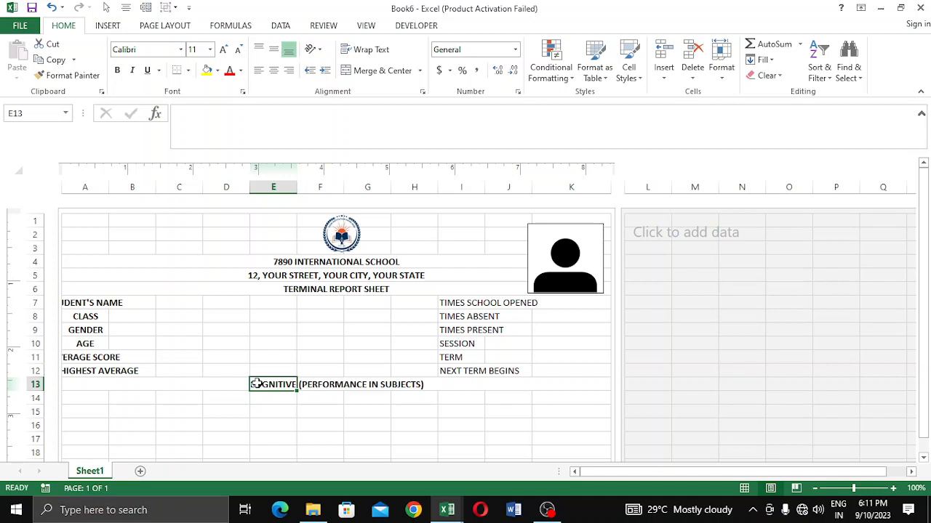
{"action": "key", "text": "ctrl+z"}
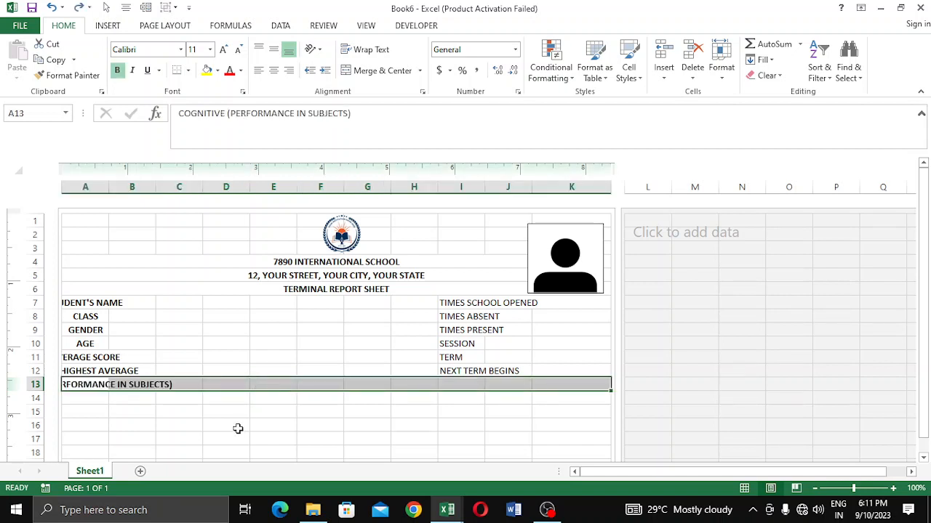
{"action": "left_click", "coordinate": [237, 427]}
{"action": "left_click", "coordinate": [92, 388]}
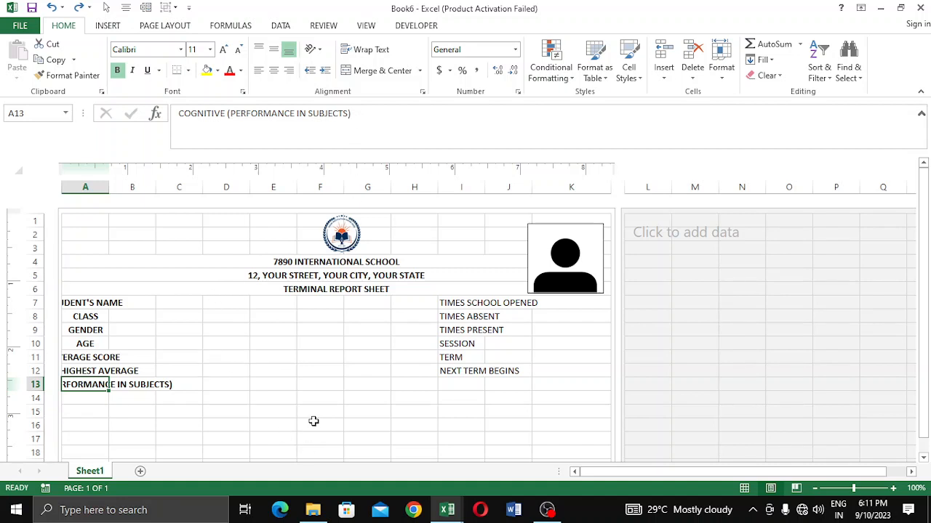
- Switch to the Tutorial workbook and copy its subject list, Agricultural Science through Physics, in A14:B33
{"action": "scroll", "coordinate": [195, 389], "scroll_direction": "down", "scroll_amount": 4}
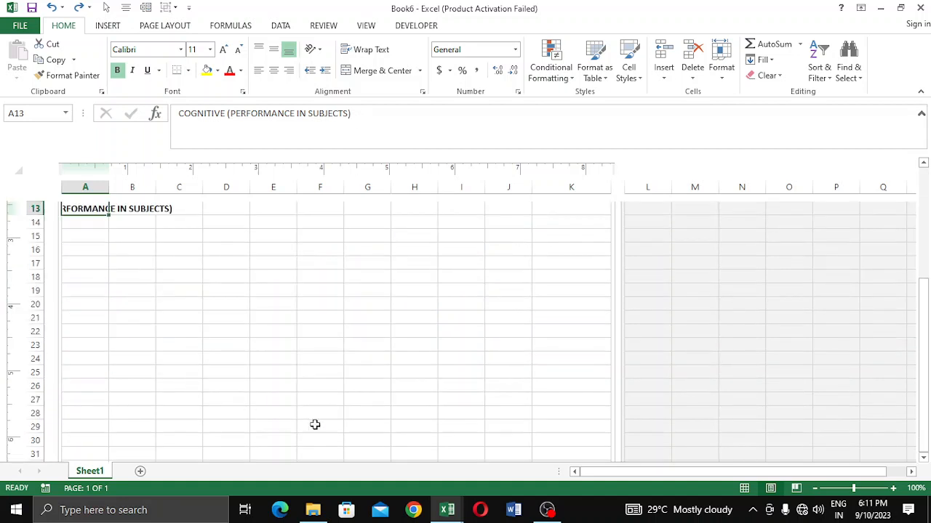
{"action": "mouse_move", "coordinate": [446, 514]}
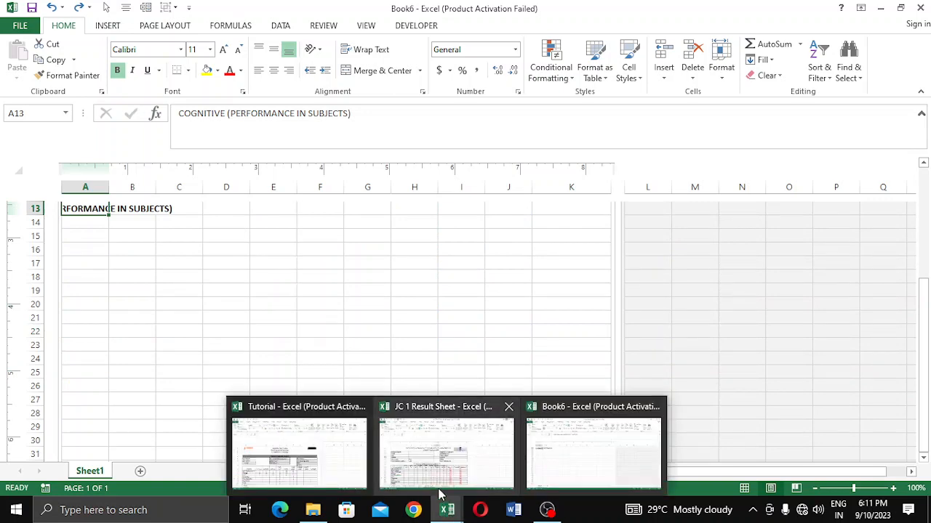
{"action": "left_click", "coordinate": [336, 453]}
{"action": "scroll", "coordinate": [299, 292], "scroll_direction": "up", "scroll_amount": 1}
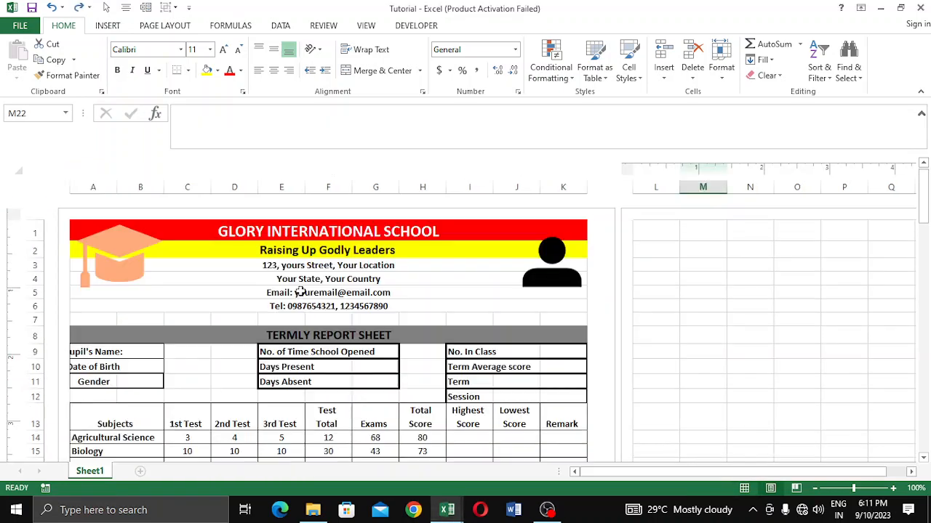
{"action": "scroll", "coordinate": [300, 292], "scroll_direction": "down", "scroll_amount": 6}
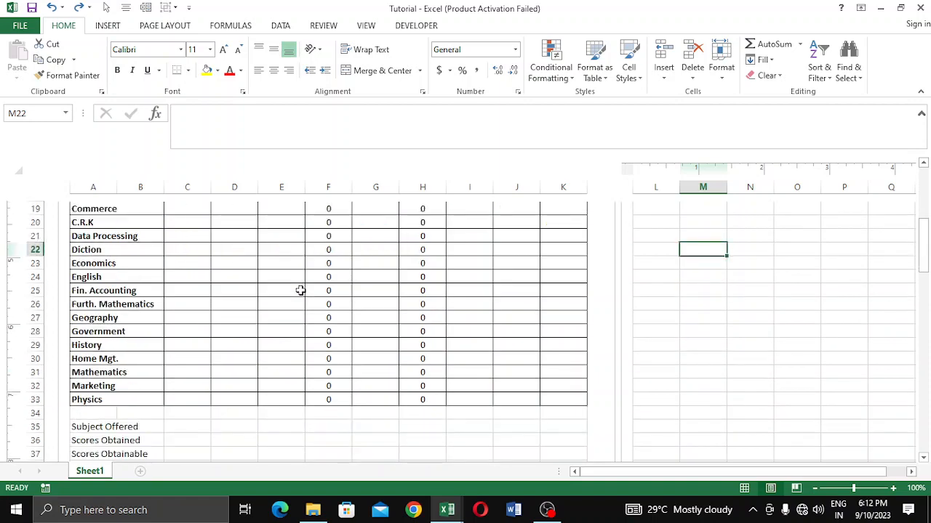
{"action": "scroll", "coordinate": [300, 292], "scroll_direction": "up", "scroll_amount": 6}
{"action": "scroll", "coordinate": [300, 292], "scroll_direction": "down", "scroll_amount": 8}
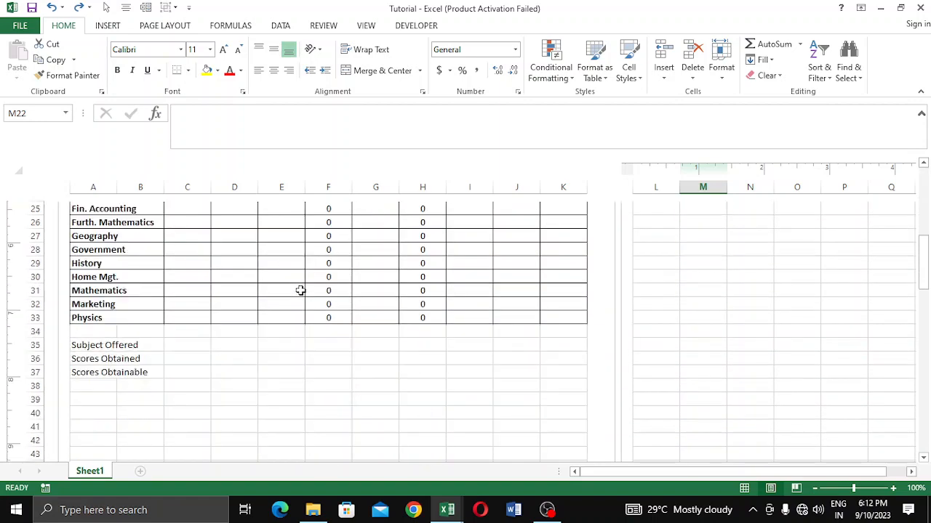
{"action": "scroll", "coordinate": [301, 288], "scroll_direction": "up", "scroll_amount": 6}
{"action": "left_click_drag", "start_coordinate": [75, 328], "coordinate": [124, 425]}
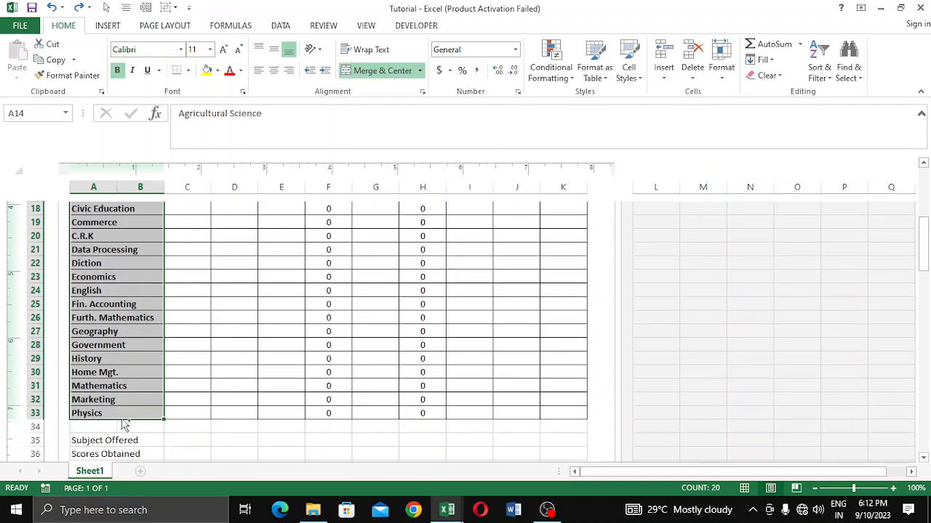
{"action": "key", "text": "ctrl+c"}
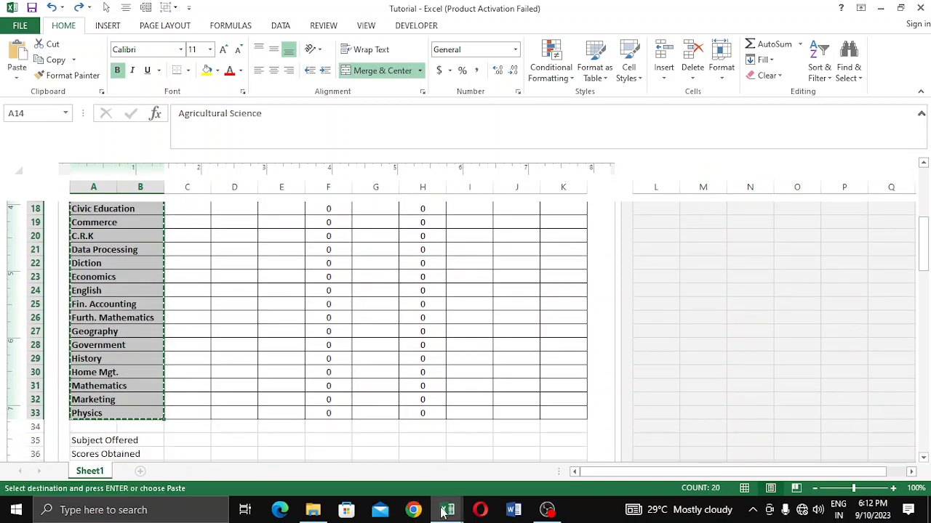
- Return to the Book6 workbook and paste the copied subject list as values only, starting in cell A15
{"action": "mouse_move", "coordinate": [445, 511]}
{"action": "left_click", "coordinate": [574, 443]}
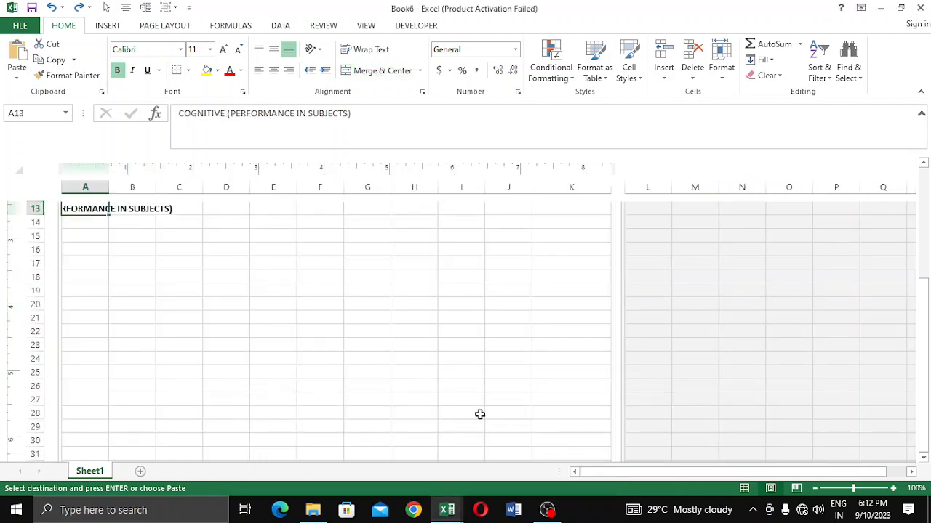
{"action": "scroll", "coordinate": [167, 291], "scroll_direction": "up", "scroll_amount": 4}
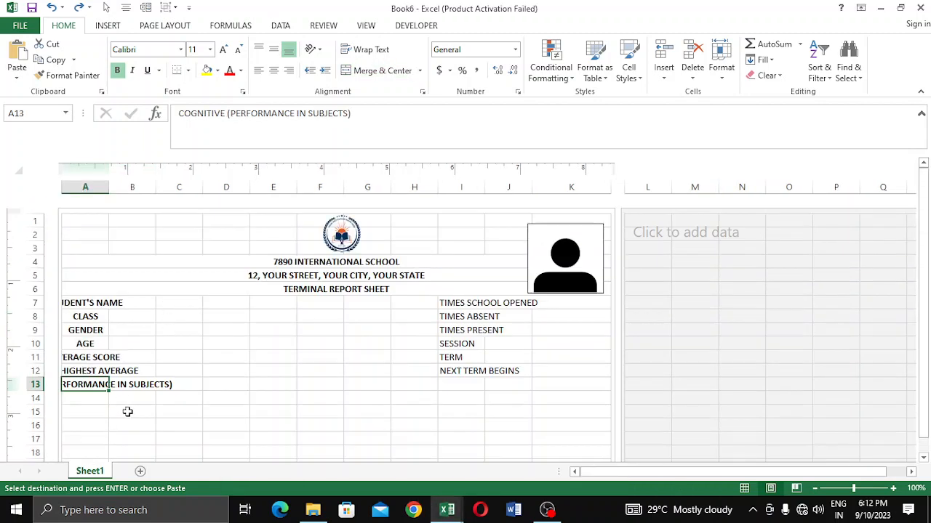
{"action": "left_click_drag", "start_coordinate": [83, 399], "coordinate": [97, 246]}
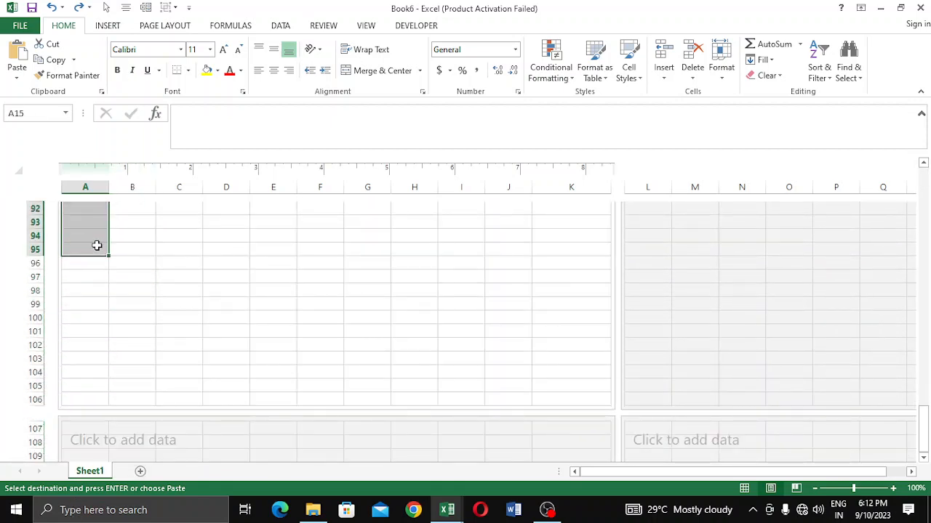
{"action": "right_click", "coordinate": [95, 246]}
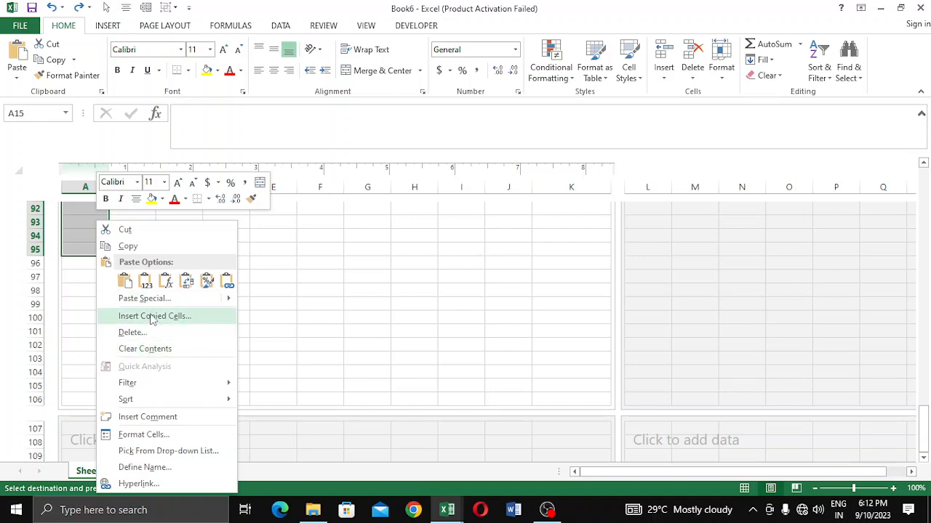
{"action": "left_click", "coordinate": [145, 281]}
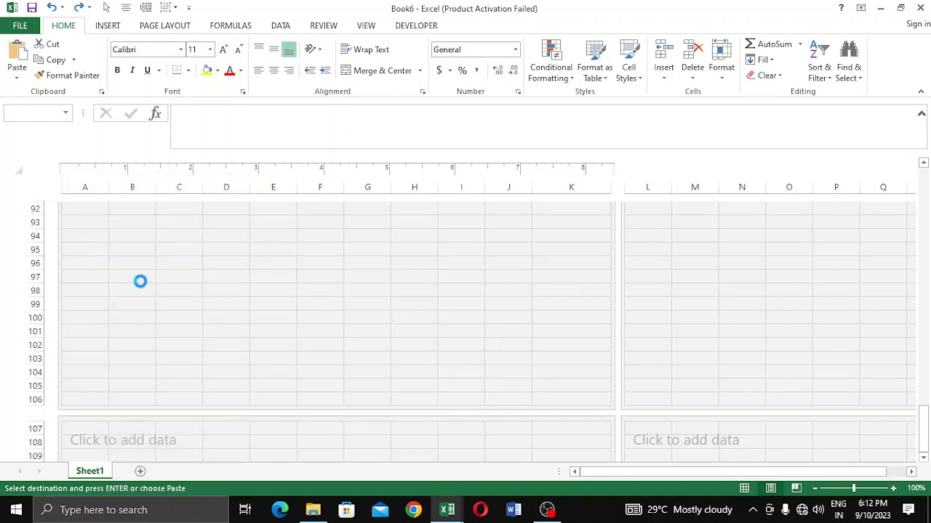
{"action": "scroll", "coordinate": [175, 371], "scroll_direction": "down", "scroll_amount": 6}
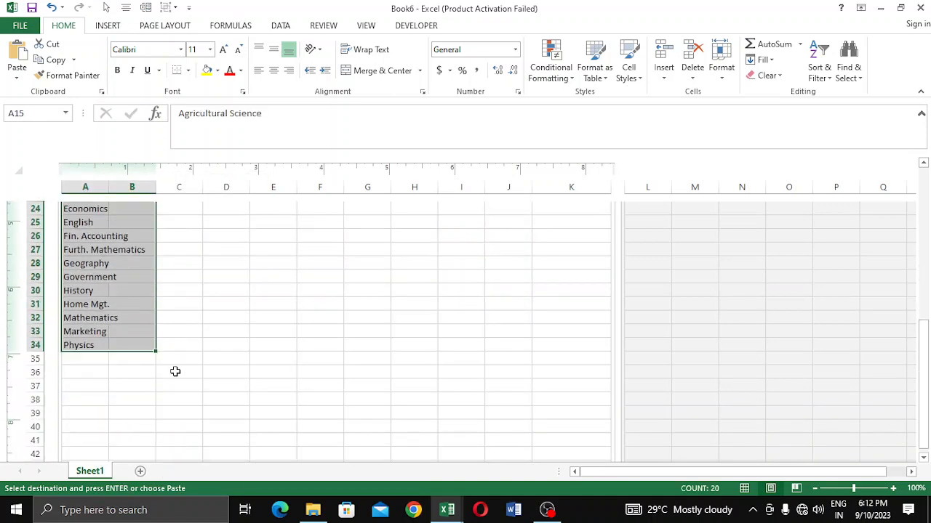
{"action": "scroll", "coordinate": [177, 372], "scroll_direction": "up", "scroll_amount": 3}
{"action": "right_click", "coordinate": [140, 358]}
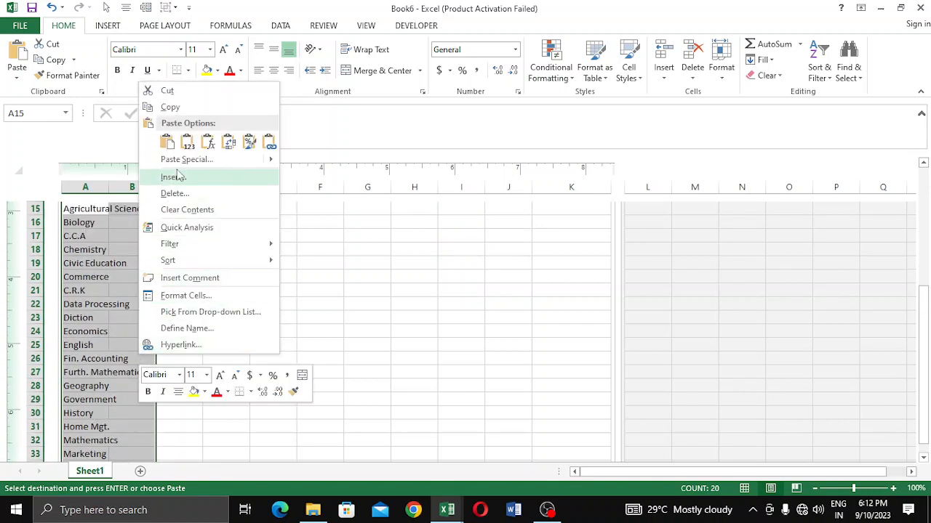
{"action": "left_click", "coordinate": [188, 143]}
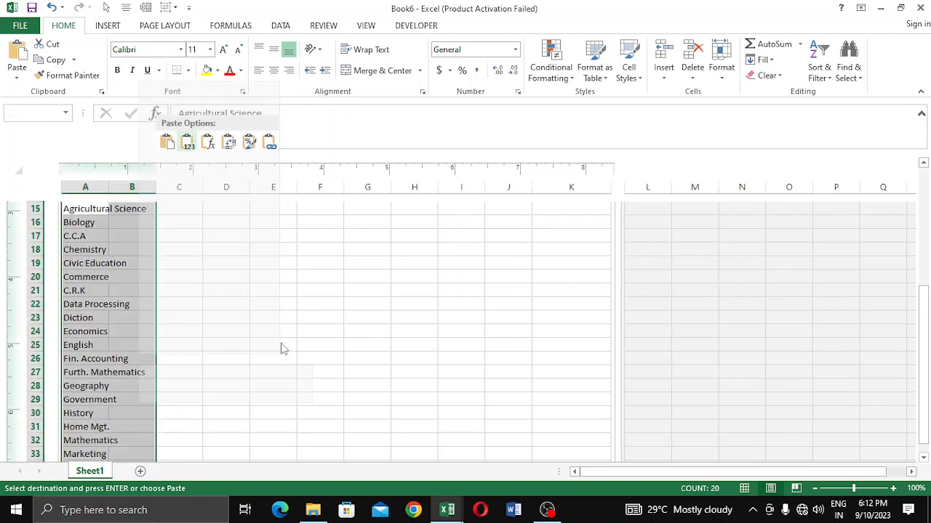
{"action": "scroll", "coordinate": [166, 352], "scroll_direction": "up", "scroll_amount": 2}
{"action": "scroll", "coordinate": [166, 352], "scroll_direction": "down", "scroll_amount": 1}
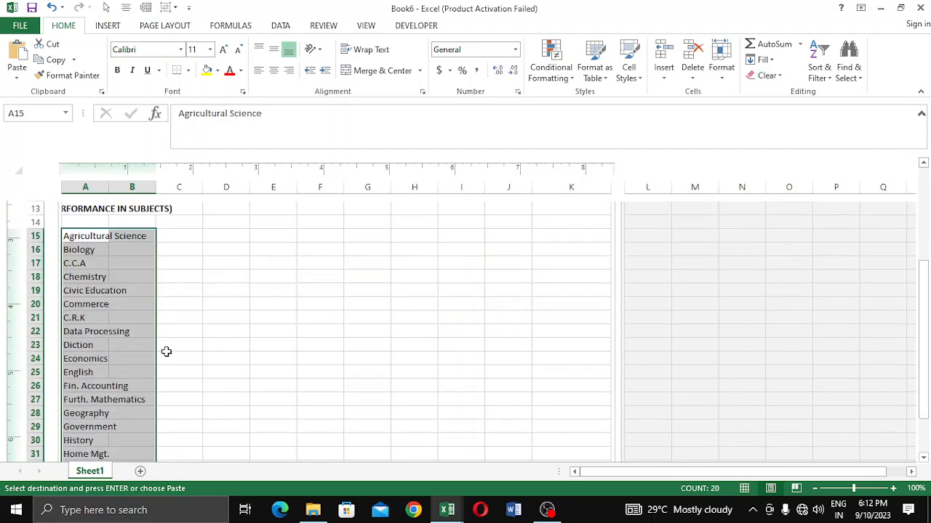
- Widen column A to about twice its width so the subject names fit inside it
{"action": "left_click", "coordinate": [224, 399]}
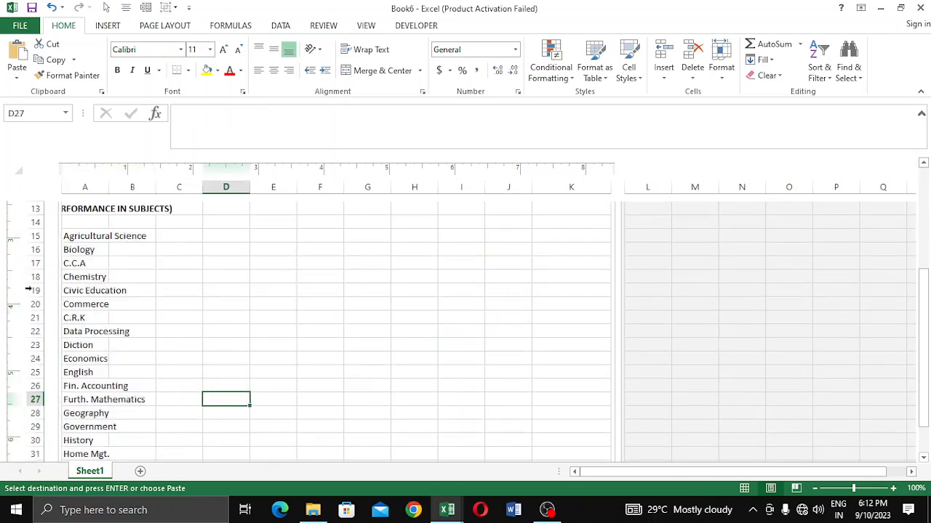
{"action": "left_click", "coordinate": [240, 273]}
{"action": "scroll", "coordinate": [153, 278], "scroll_direction": "up", "scroll_amount": 4}
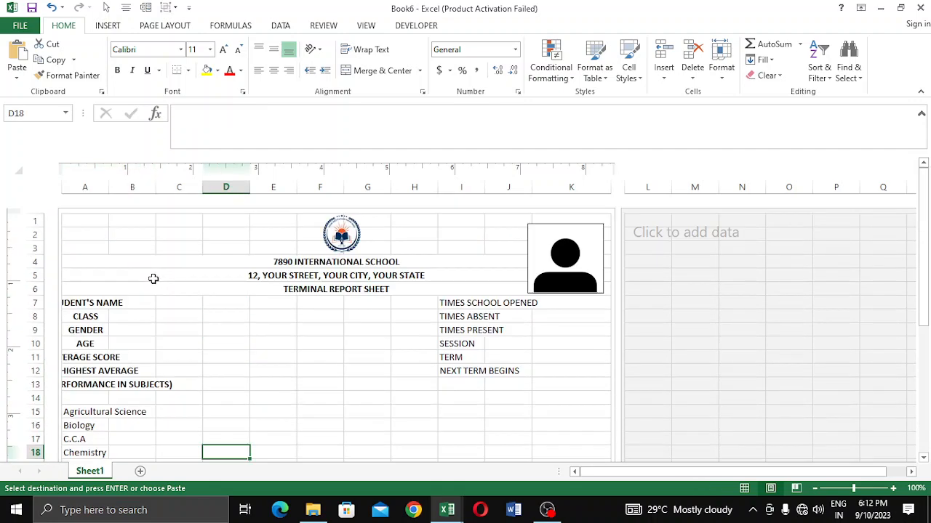
{"action": "scroll", "coordinate": [153, 278], "scroll_direction": "down", "scroll_amount": 4}
{"action": "left_click", "coordinate": [84, 234]}
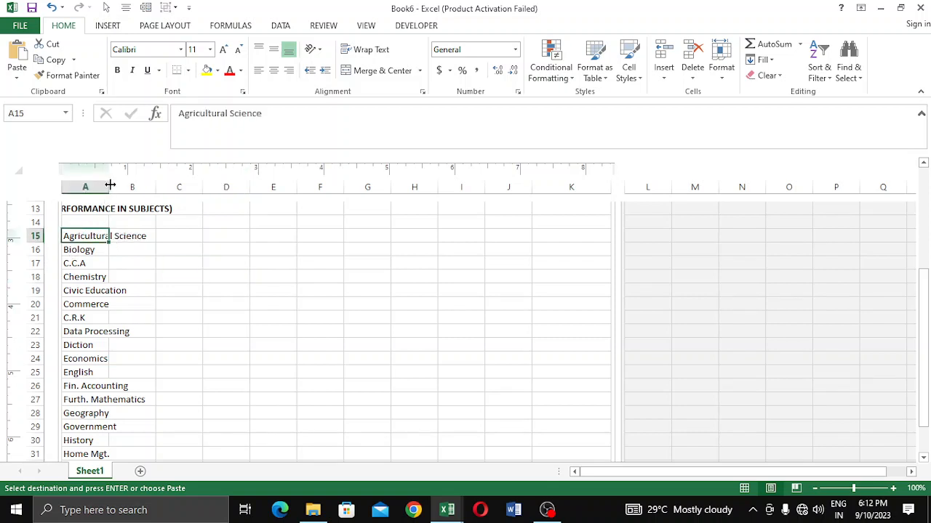
{"action": "left_click_drag", "start_coordinate": [110, 186], "coordinate": [157, 187]}
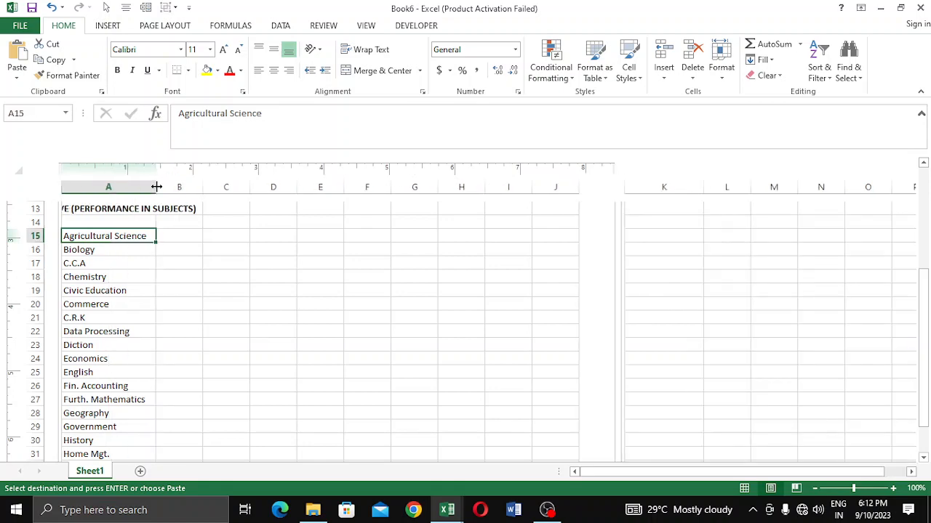
{"action": "scroll", "coordinate": [201, 365], "scroll_direction": "up", "scroll_amount": 4}
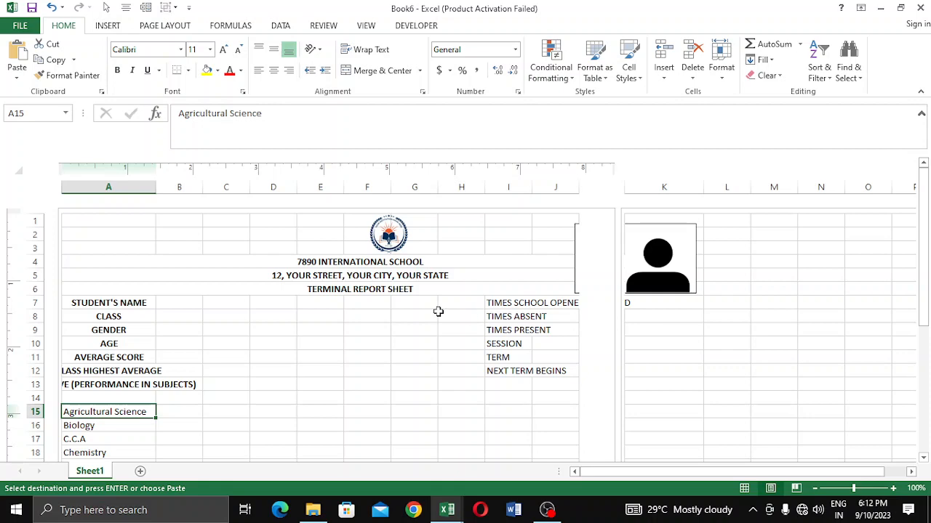
- Apply single-line outline and inside borders to the subject table range A14:K34
{"action": "scroll", "coordinate": [438, 311], "scroll_direction": "down", "scroll_amount": 4}
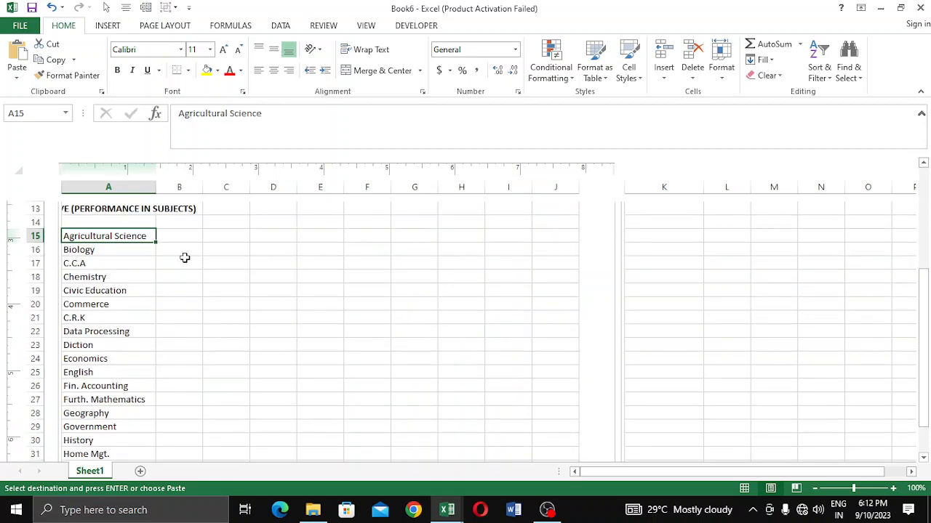
{"action": "left_click", "coordinate": [173, 222]}
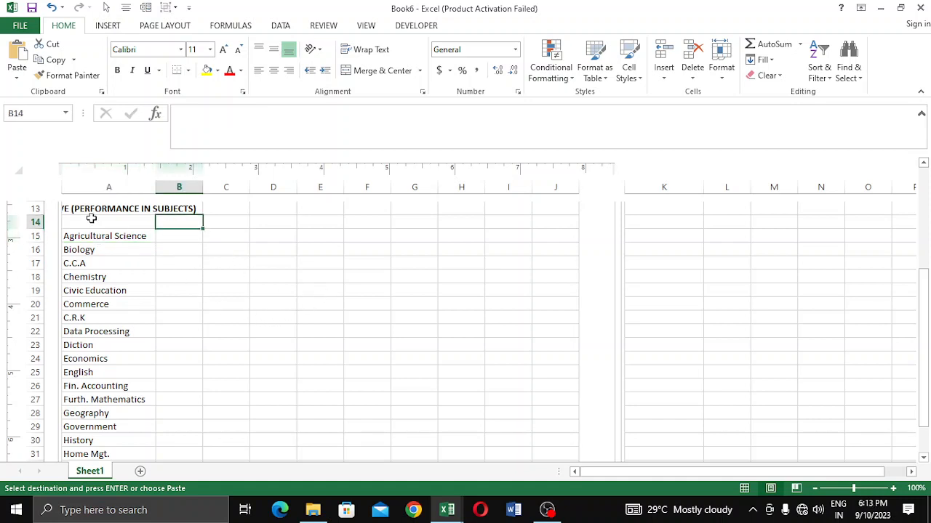
{"action": "mouse_move", "coordinate": [98, 218]}
{"action": "left_mouse_down"}
{"action": "mouse_move", "coordinate": [428, 276]}
{"action": "mouse_move", "coordinate": [532, 333]}
{"action": "mouse_move", "coordinate": [573, 470]}
{"action": "mouse_move", "coordinate": [546, 424]}
{"action": "mouse_move", "coordinate": [529, 357]}
{"action": "mouse_move", "coordinate": [661, 358]}
{"action": "mouse_move", "coordinate": [673, 470]}
{"action": "mouse_move", "coordinate": [667, 374]}
{"action": "mouse_move", "coordinate": [676, 388]}
{"action": "left_mouse_up"}
{"action": "key", "text": "ctrl+v"}
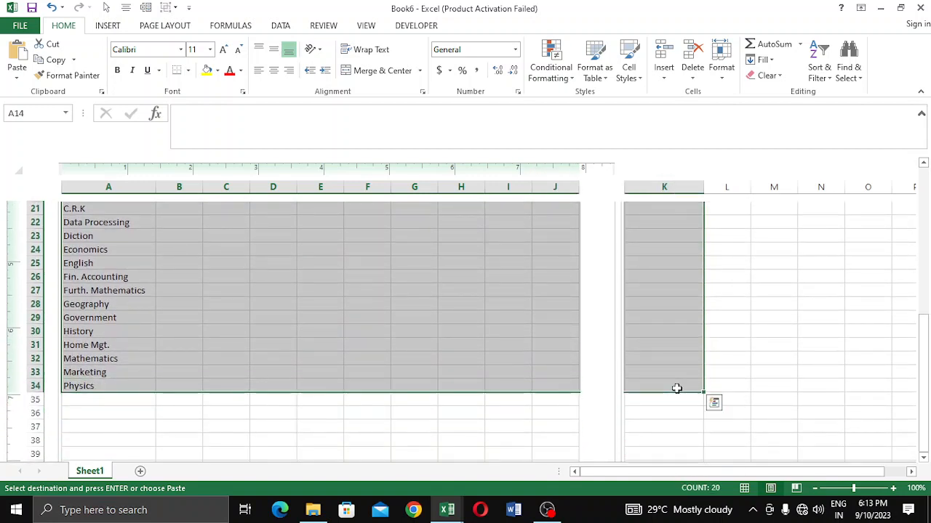
{"action": "right_click", "coordinate": [676, 388]}
{"action": "left_click", "coordinate": [698, 331]}
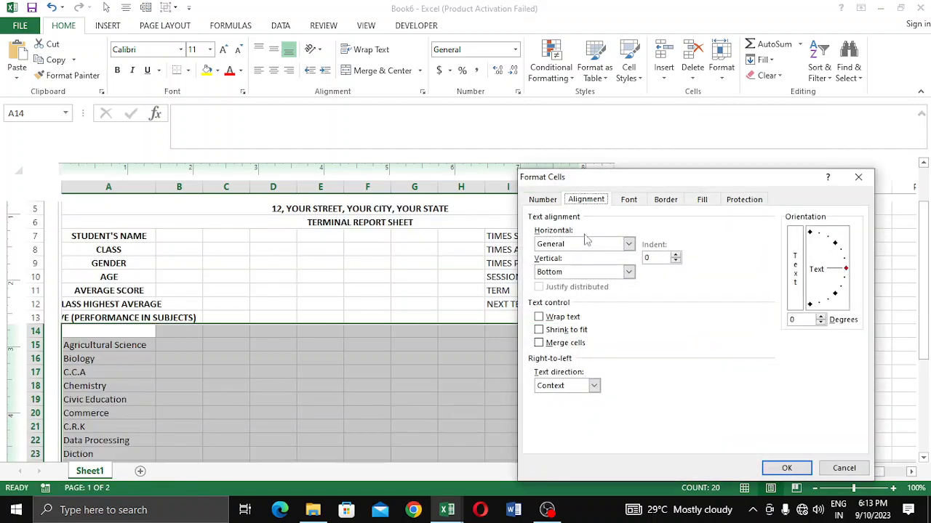
{"action": "left_click", "coordinate": [666, 199]}
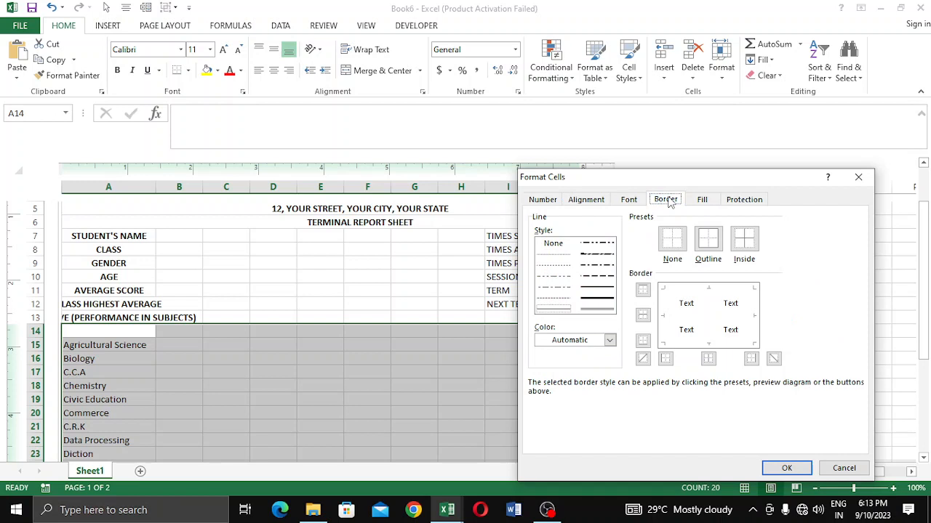
{"action": "left_click", "coordinate": [717, 245]}
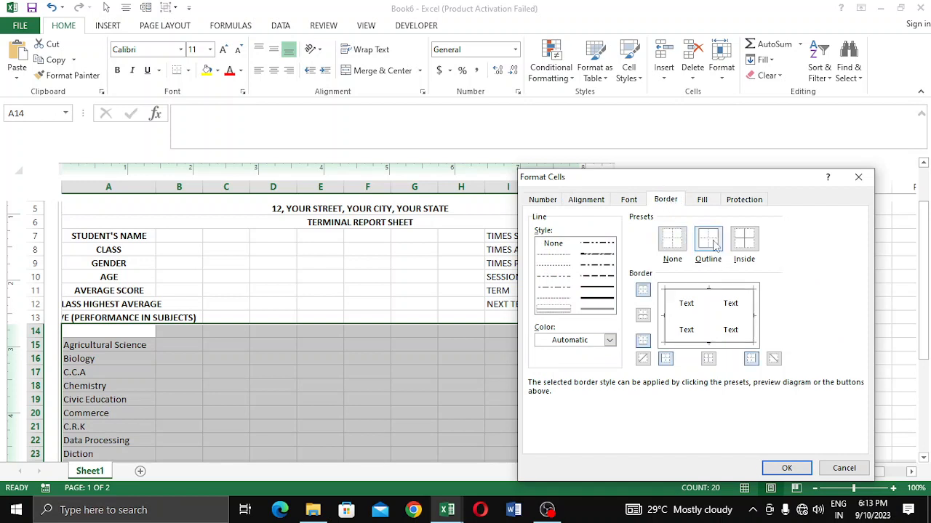
{"action": "left_click", "coordinate": [711, 291]}
{"action": "left_click", "coordinate": [710, 292]}
{"action": "left_click", "coordinate": [688, 317]}
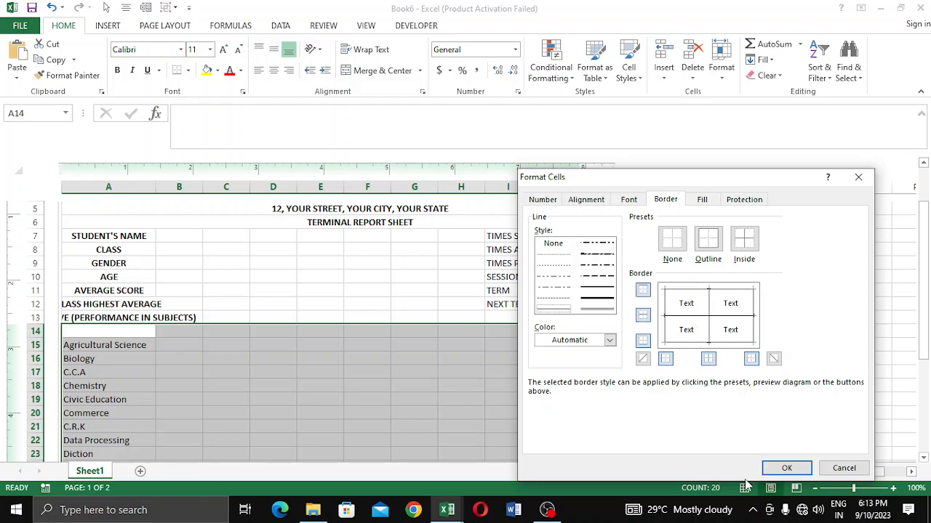
{"action": "left_click", "coordinate": [772, 469]}
{"action": "scroll", "coordinate": [347, 395], "scroll_direction": "down", "scroll_amount": 5}
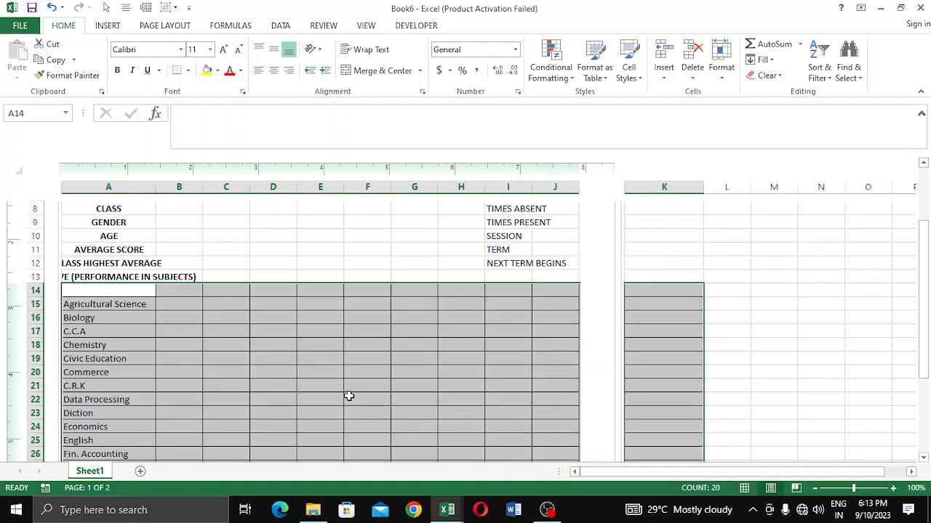
{"action": "left_click", "coordinate": [486, 453]}
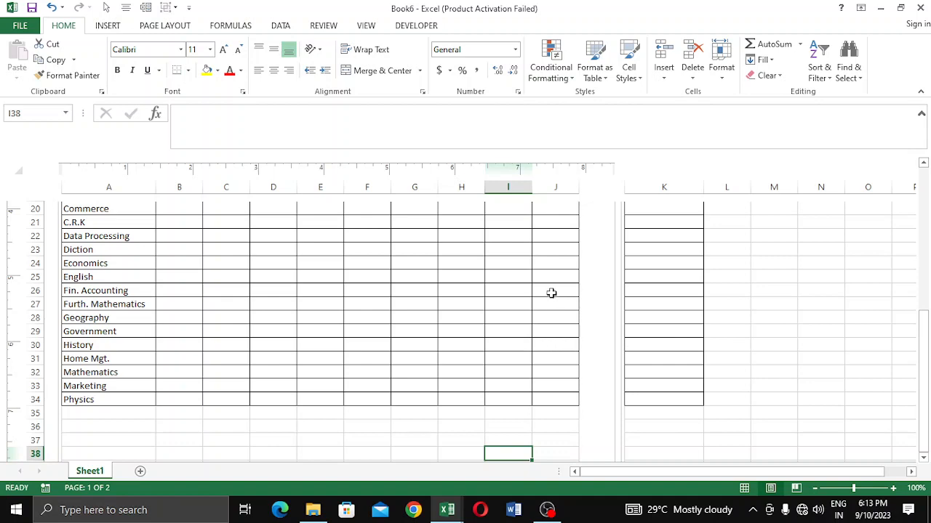
- Center the COGNITIVE (PERFORMANCE IN SUBJECTS) heading over A13:K13 with the Center Across Selection alignment
{"action": "scroll", "coordinate": [551, 293], "scroll_direction": "up", "scroll_amount": 6}
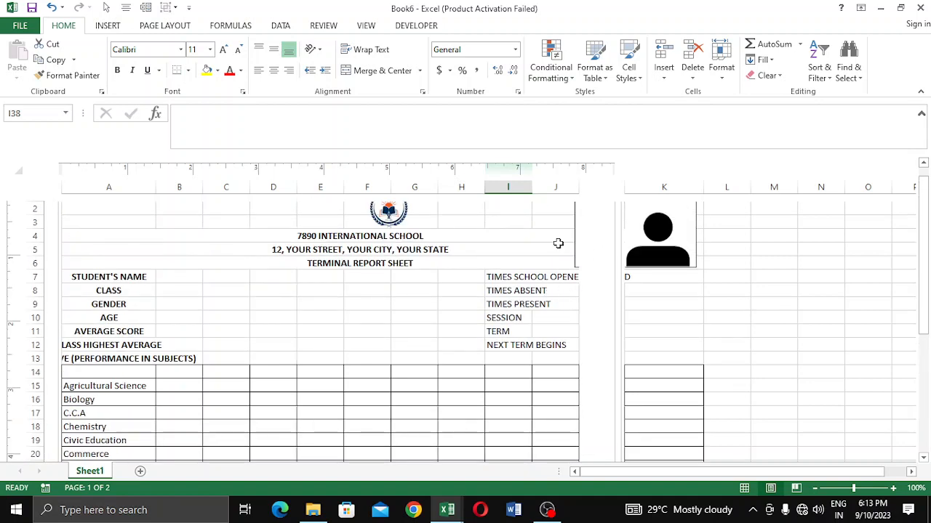
{"action": "scroll", "coordinate": [309, 386], "scroll_direction": "down", "scroll_amount": 4}
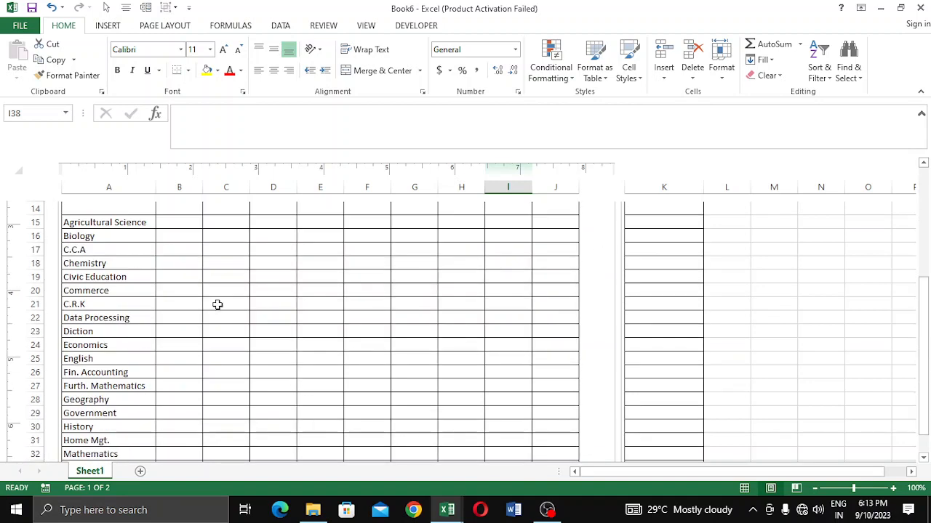
{"action": "scroll", "coordinate": [140, 276], "scroll_direction": "up", "scroll_amount": 4}
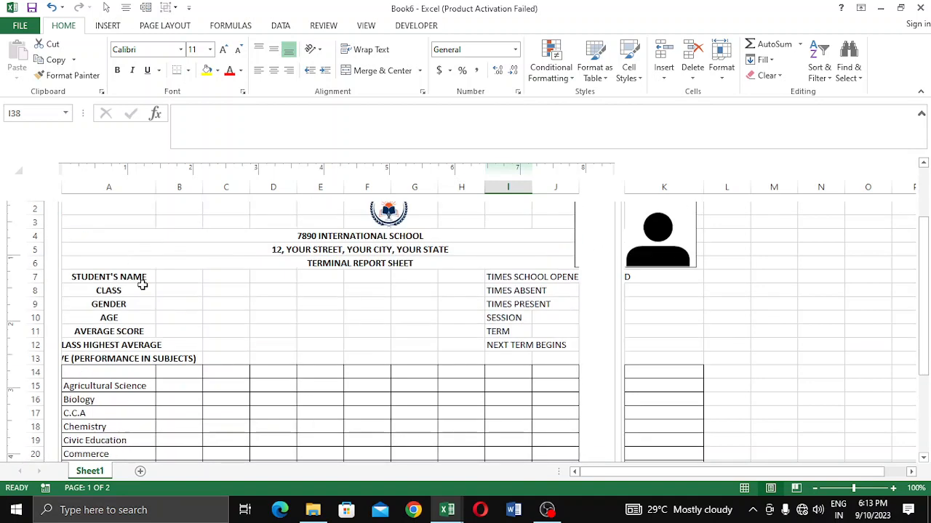
{"action": "left_click", "coordinate": [73, 360]}
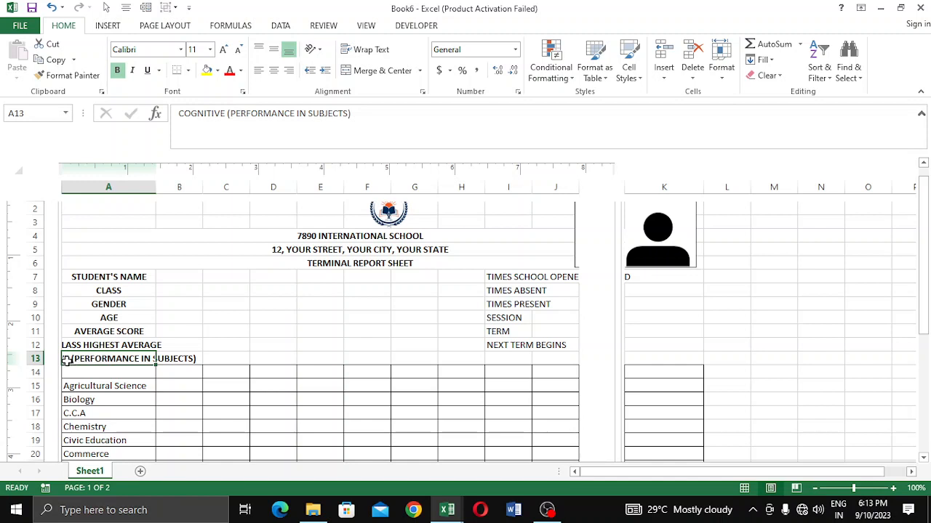
{"action": "left_click_drag", "start_coordinate": [66, 362], "coordinate": [539, 367]}
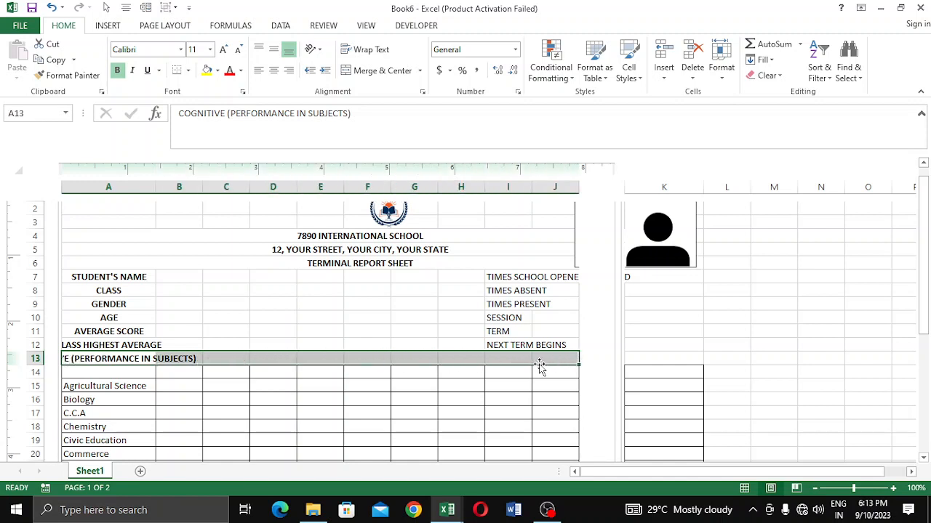
{"action": "left_click_drag", "start_coordinate": [67, 359], "coordinate": [651, 357]}
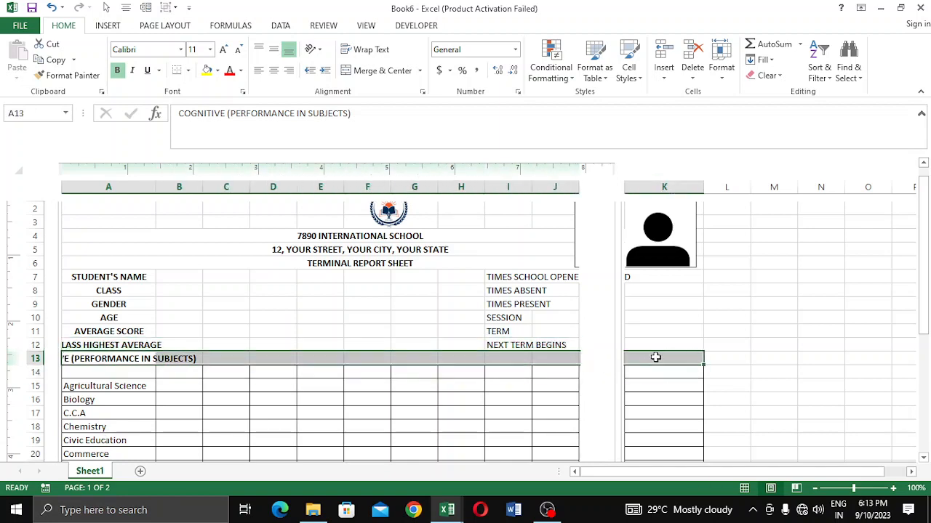
{"action": "right_click", "coordinate": [656, 358]}
{"action": "left_click", "coordinate": [695, 300]}
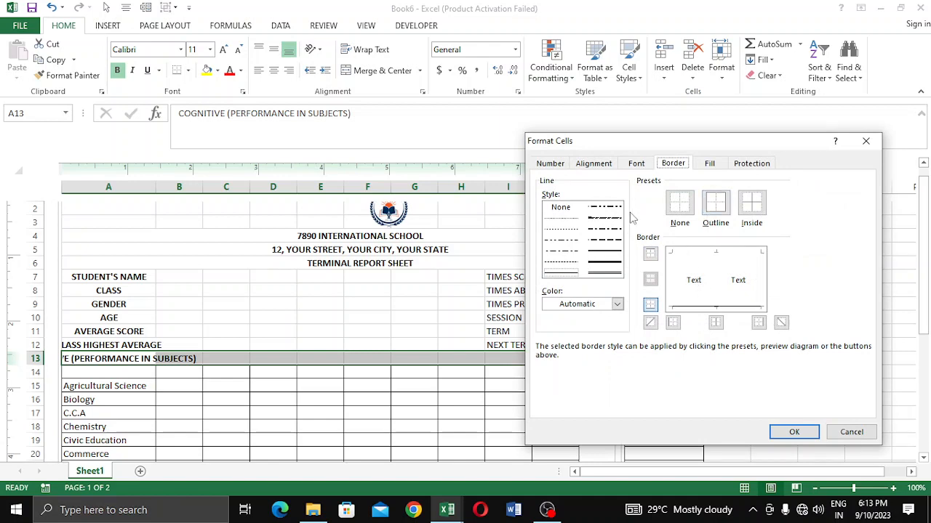
{"action": "left_click", "coordinate": [594, 164]}
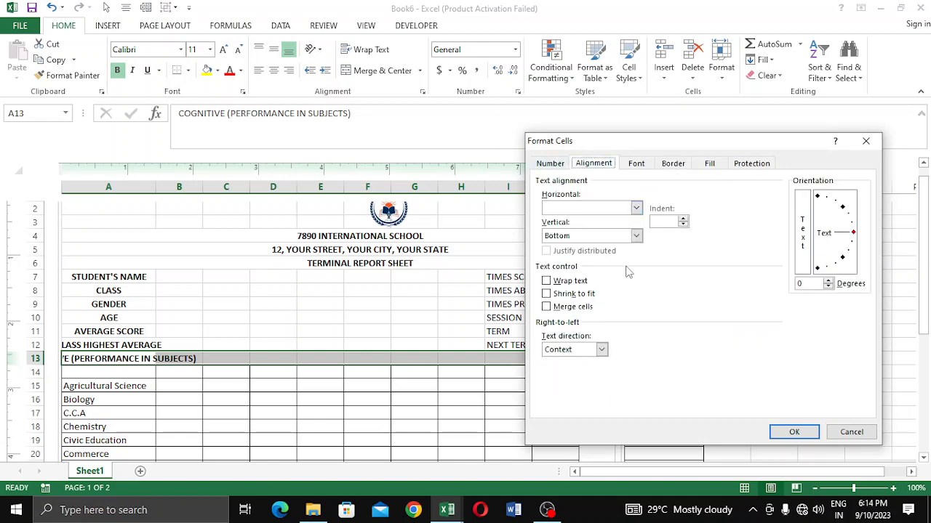
{"action": "left_click", "coordinate": [636, 208]}
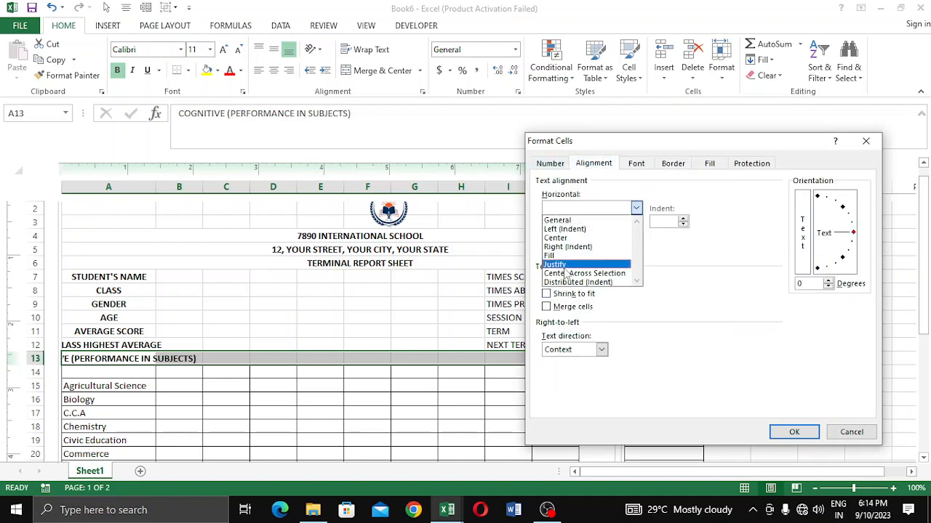
{"action": "left_click", "coordinate": [568, 273]}
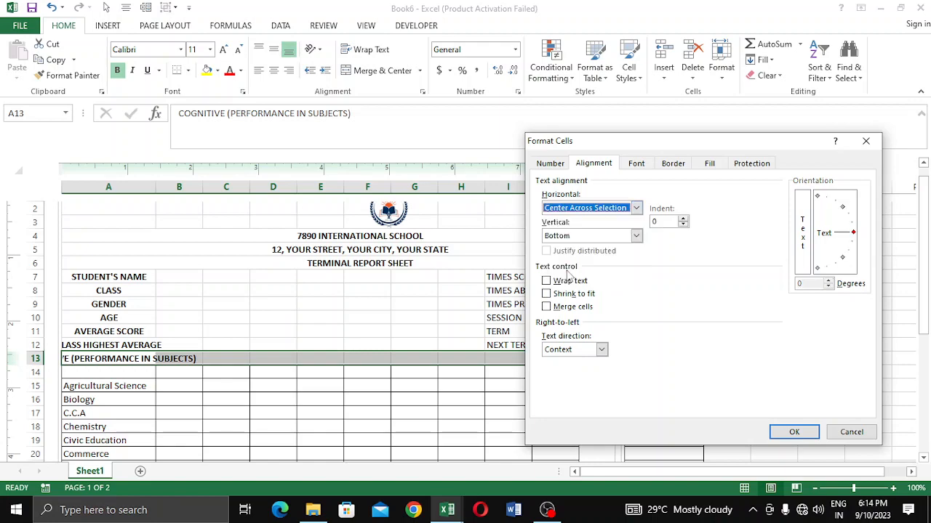
{"action": "left_click", "coordinate": [795, 432]}
{"action": "left_click", "coordinate": [325, 331]}
- Make the subject names in A15:A34, Agricultural Science through Physics, bold
{"action": "scroll", "coordinate": [374, 415], "scroll_direction": "down", "scroll_amount": 4}
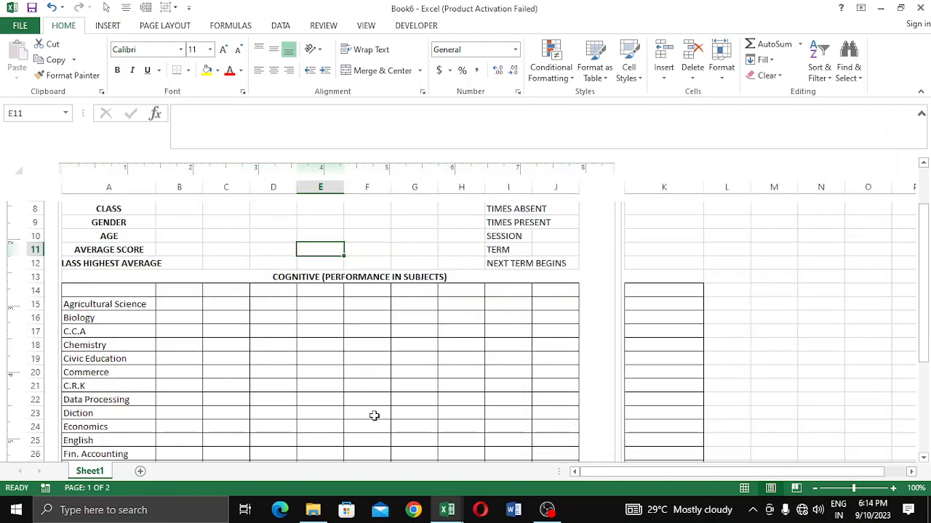
{"action": "scroll", "coordinate": [379, 396], "scroll_direction": "up", "scroll_amount": 5}
{"action": "scroll", "coordinate": [378, 395], "scroll_direction": "down", "scroll_amount": 3}
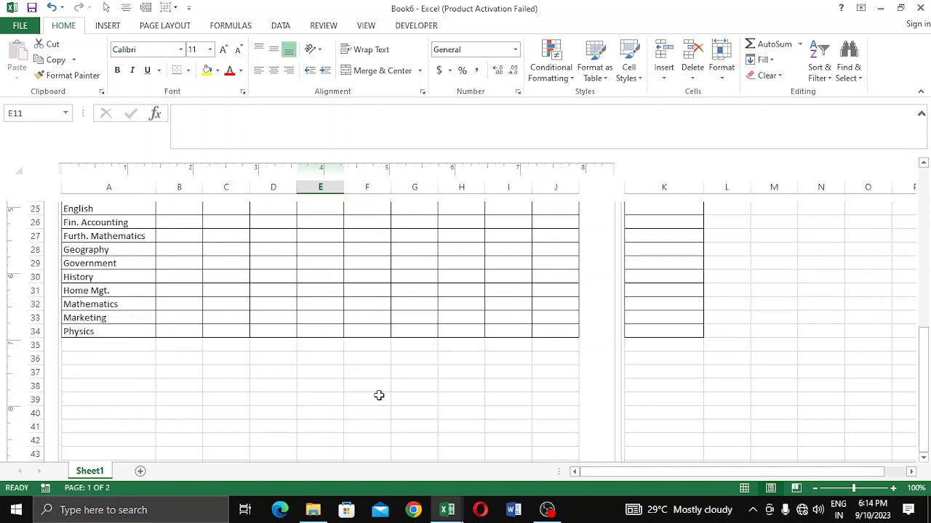
{"action": "scroll", "coordinate": [379, 395], "scroll_direction": "up", "scroll_amount": 5}
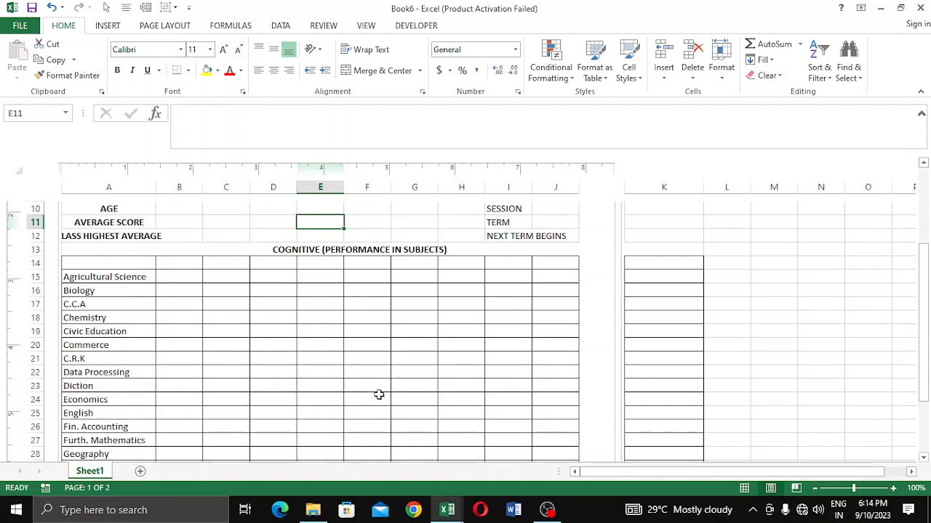
{"action": "scroll", "coordinate": [379, 396], "scroll_direction": "up", "scroll_amount": 3}
{"action": "scroll", "coordinate": [380, 390], "scroll_direction": "down", "scroll_amount": 3}
{"action": "left_click_drag", "start_coordinate": [124, 282], "coordinate": [131, 424]}
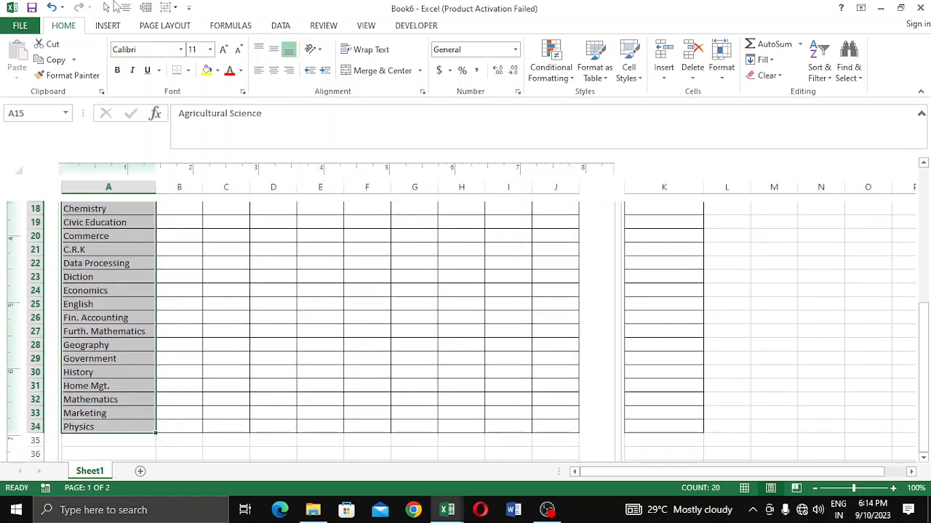
{"action": "left_click", "coordinate": [117, 71]}
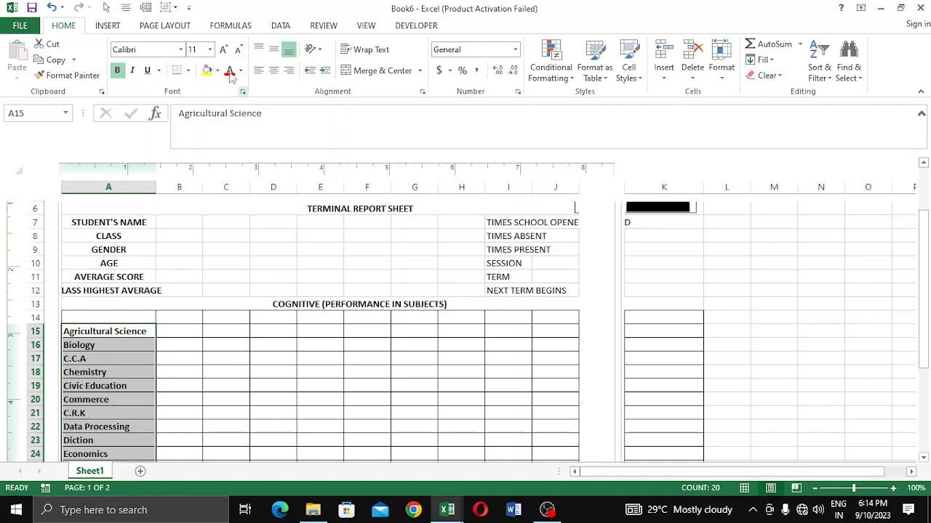
- Enter the column headings TEST 1, TEST 2 and TEST 3 in cells B14 to D14
{"action": "scroll", "coordinate": [338, 395], "scroll_direction": "down", "scroll_amount": 2}
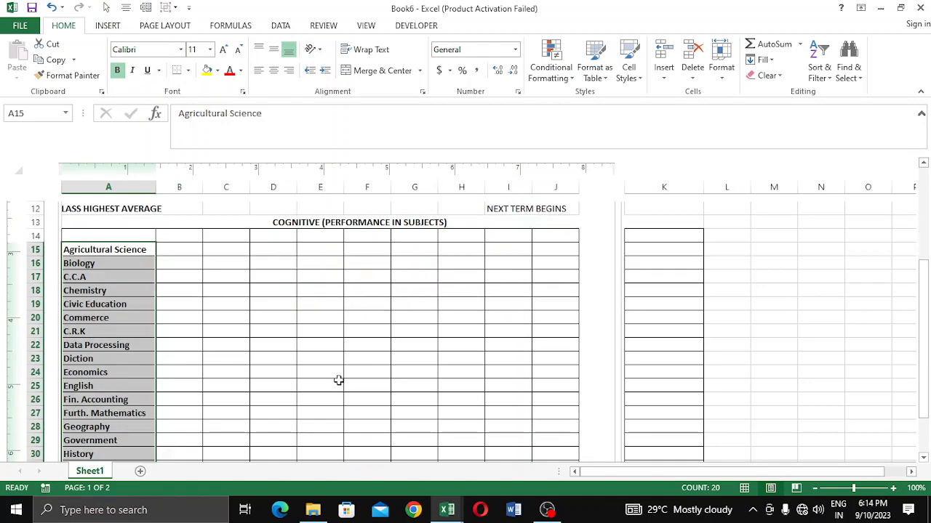
{"action": "left_click", "coordinate": [182, 234]}
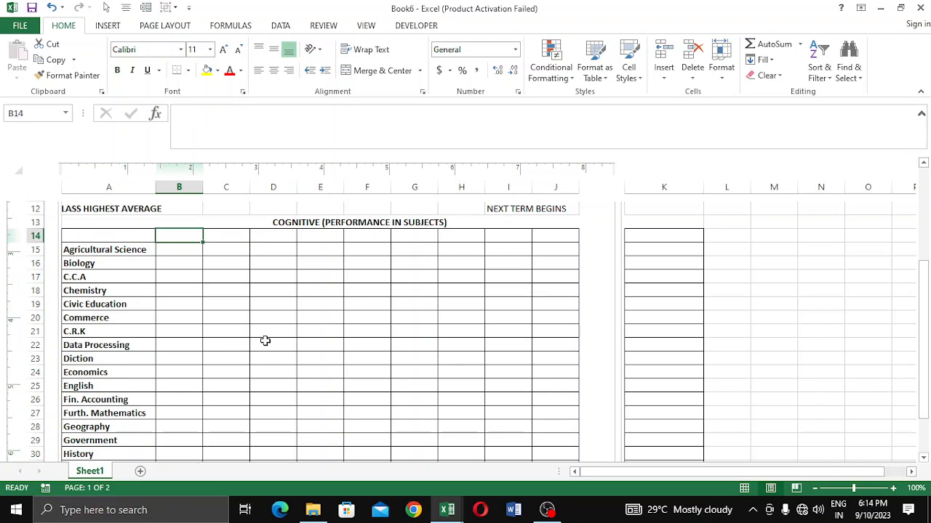
{"action": "type", "text": "TEST"}
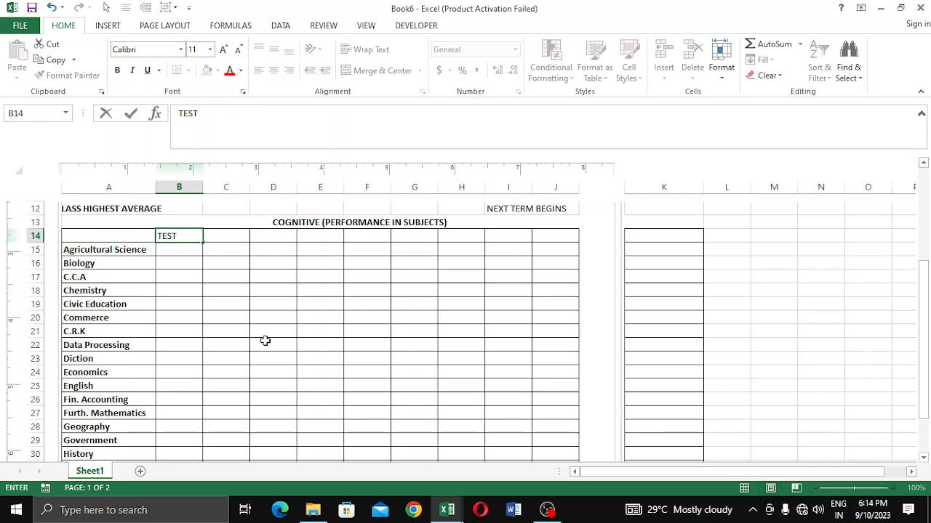
{"action": "type", "text": " 1"}
{"action": "key", "text": "Tab"}
{"action": "type", "text": "T"}
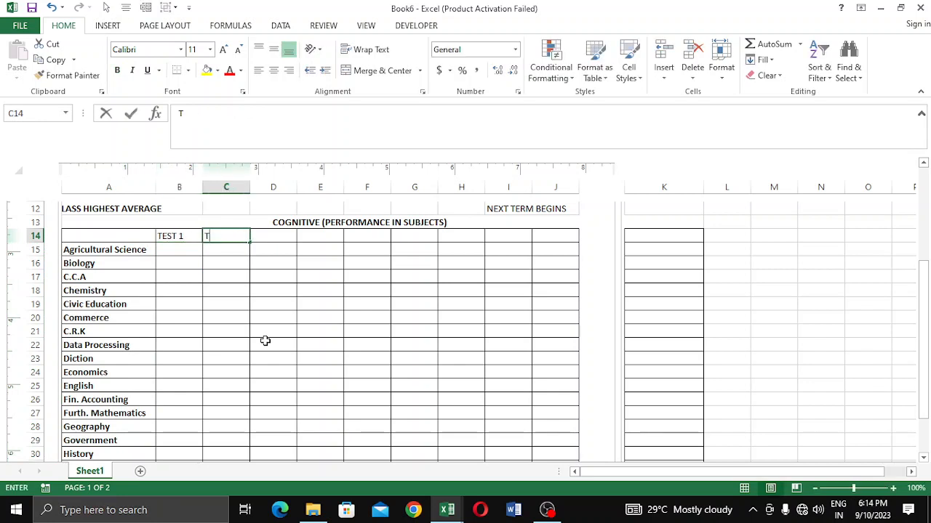
{"action": "type", "text": "EST 2"}
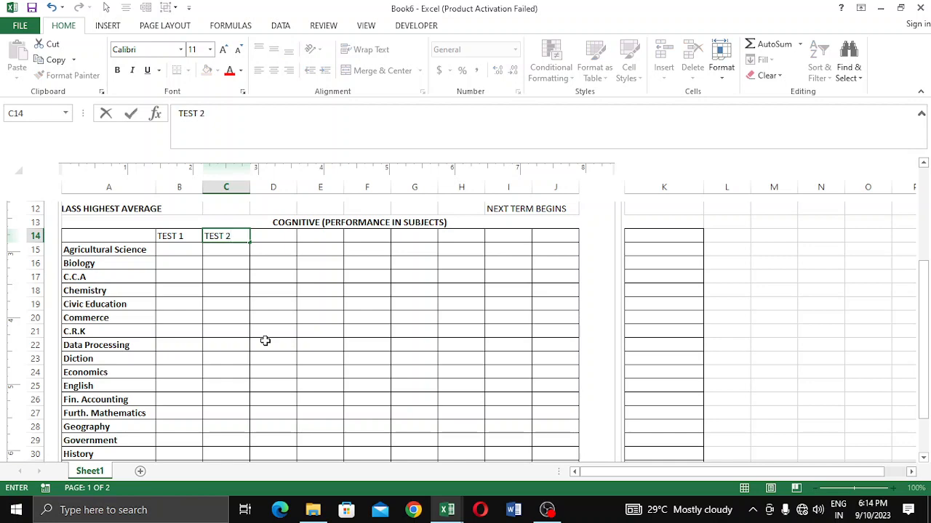
{"action": "key", "text": "Tab"}
{"action": "type", "text": "TES"}
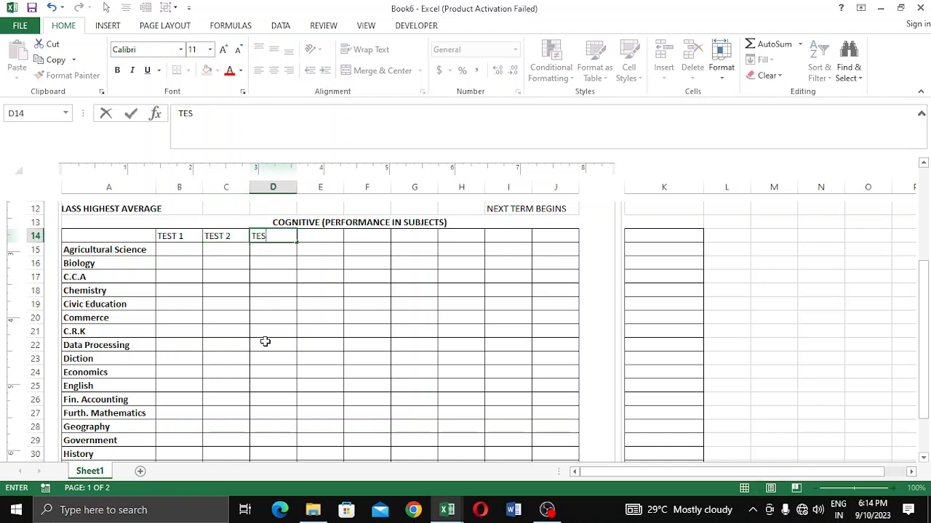
{"action": "type", "text": "T 3"}
{"action": "key", "text": "Tab"}
- Enter the column headings EXAMS, TOTAL and GRADE (A-F) in cells E14 to G14
{"action": "type", "text": "EXAMS"}
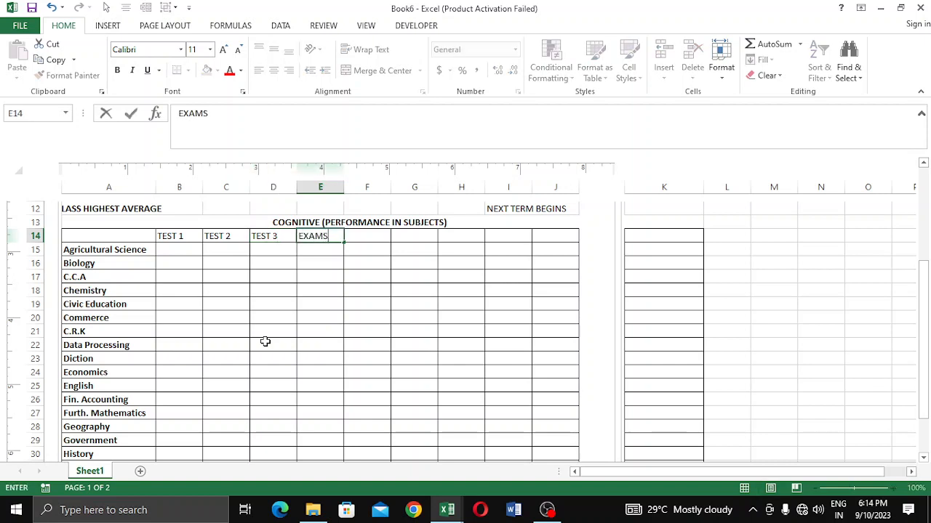
{"action": "key", "text": "Tab"}
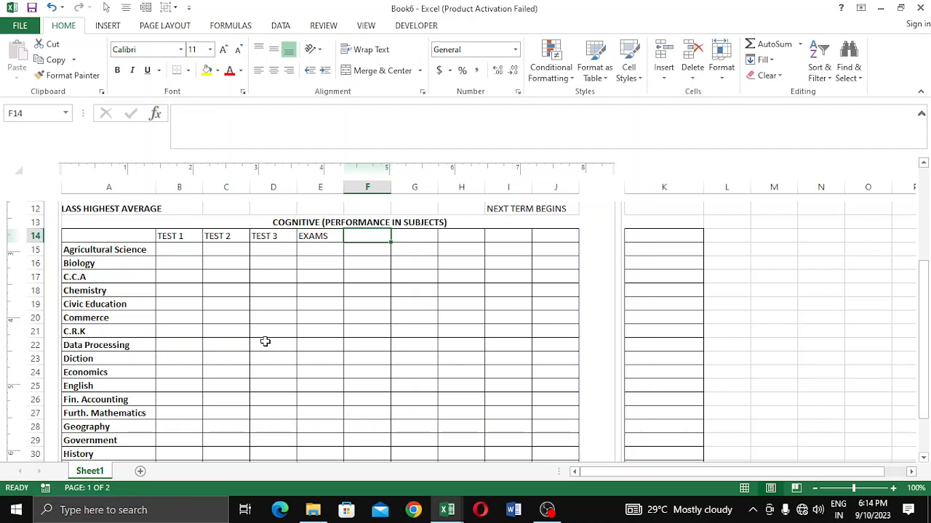
{"action": "type", "text": "E"}
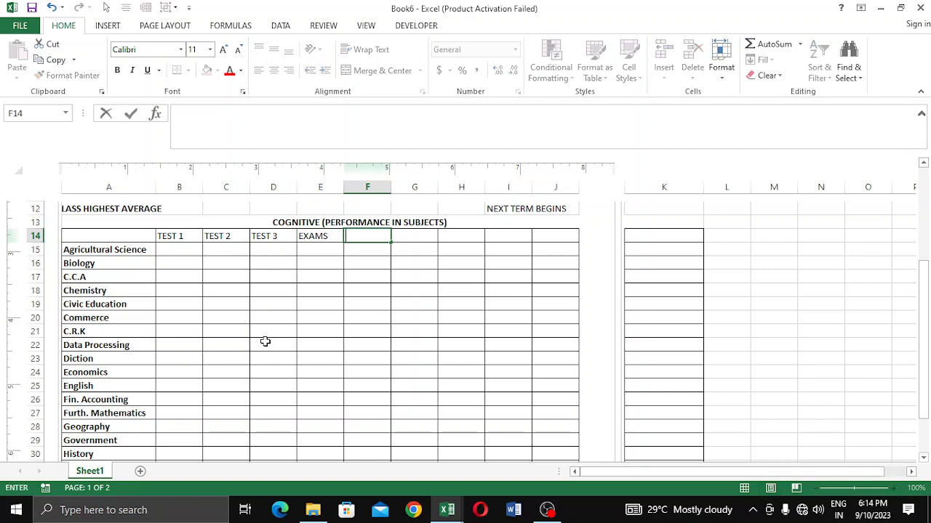
{"action": "type", "text": "TOTAL"}
{"action": "left_click", "coordinate": [421, 236]}
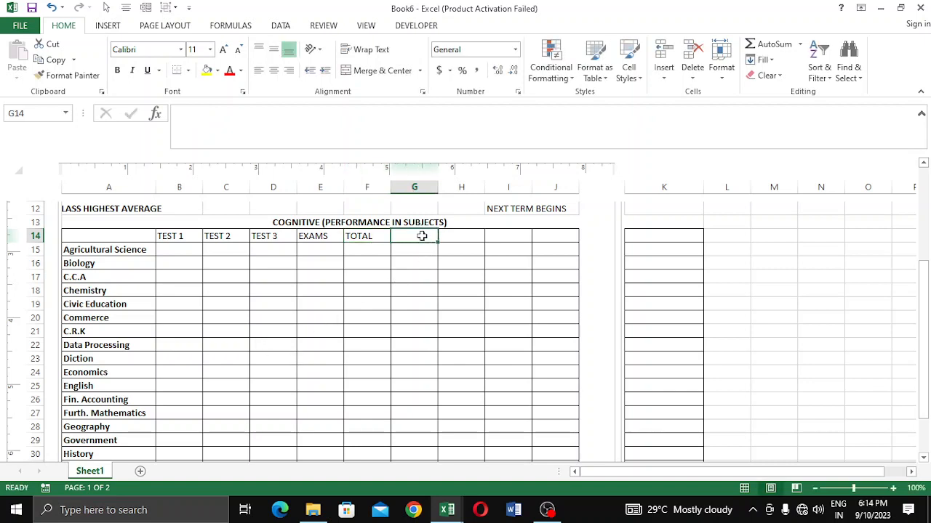
{"action": "type", "text": "GRADE"}
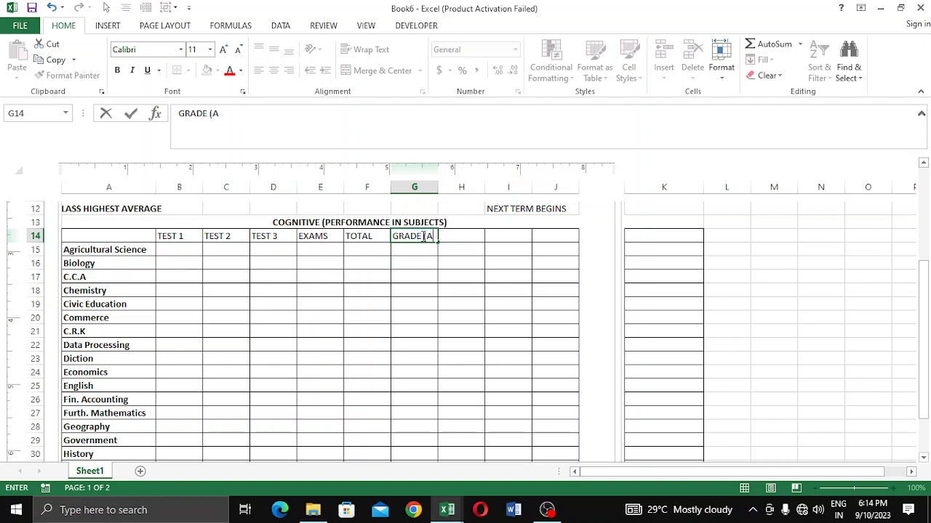
{"action": "type", "text": "(A_"}
{"action": "key", "text": "BackSpace"}
{"action": "key", "text": "Tab"}
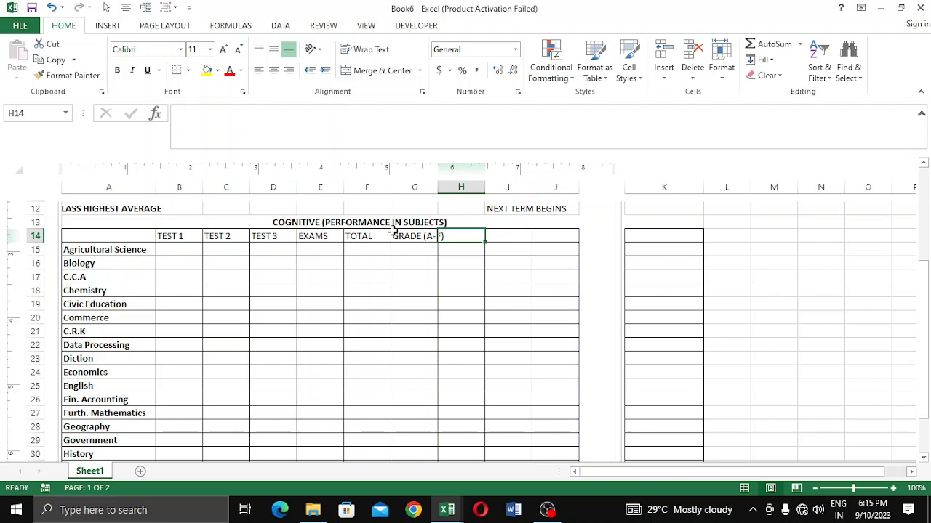
- Enter the column headings HIGHEST SCORE in H14 and LOWEST SCORE in I14
{"action": "type", "text": "H"}
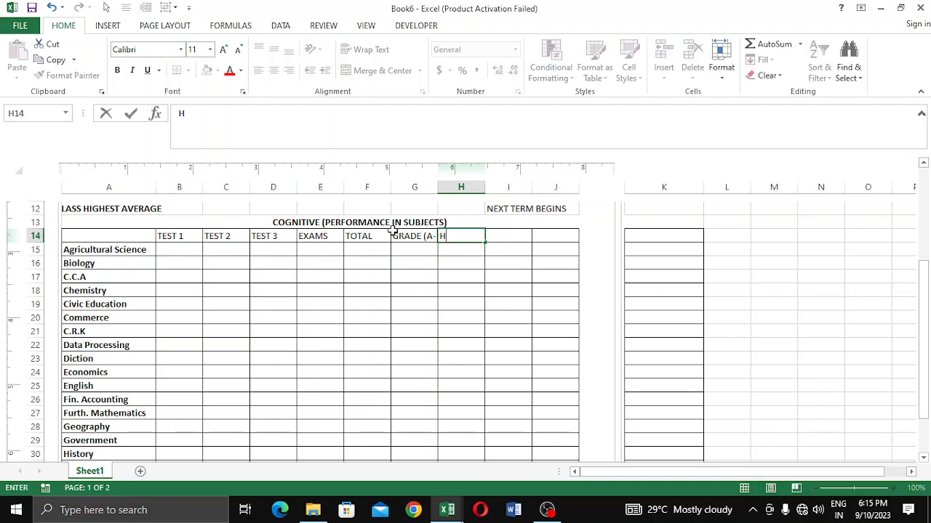
{"action": "type", "text": "IGHEST SCORE"}
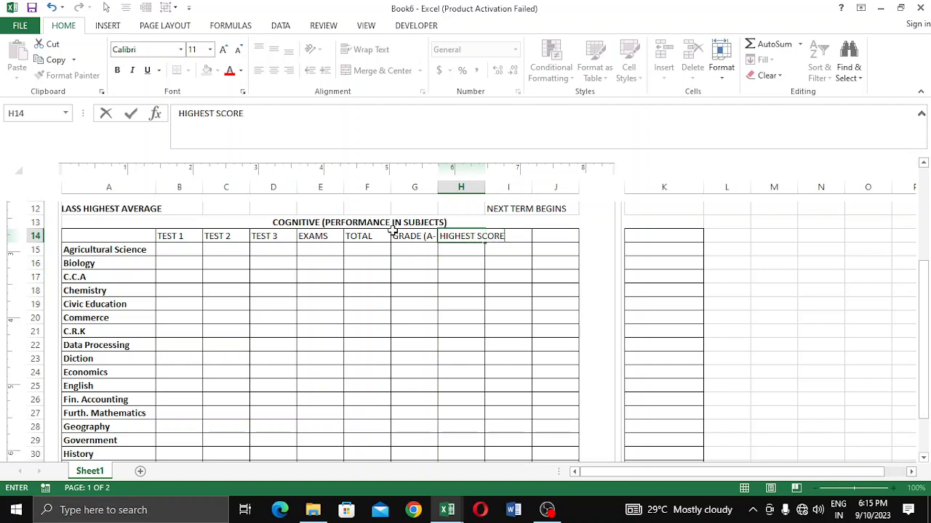
{"action": "key", "text": "Tab"}
{"action": "type", "text": "LO"}
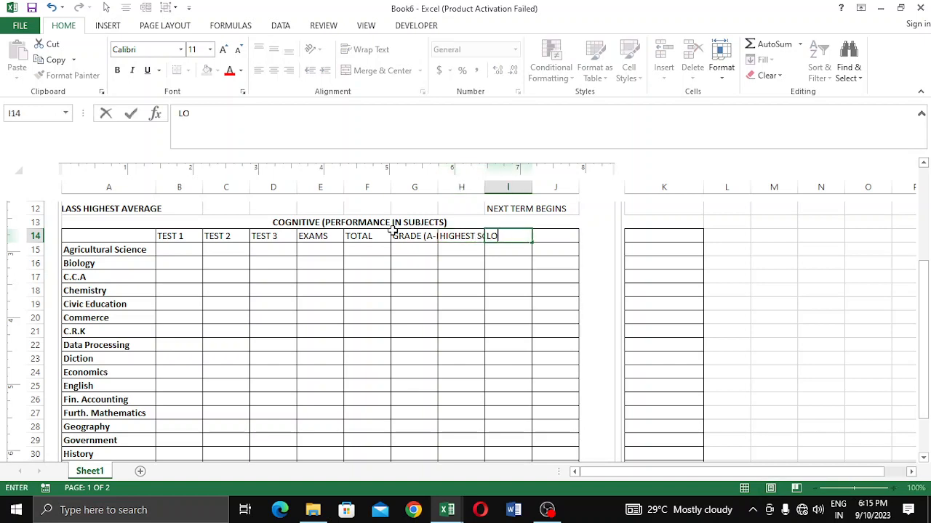
{"action": "type", "text": "WEST SCORE"}
{"action": "key", "text": "Tab"}
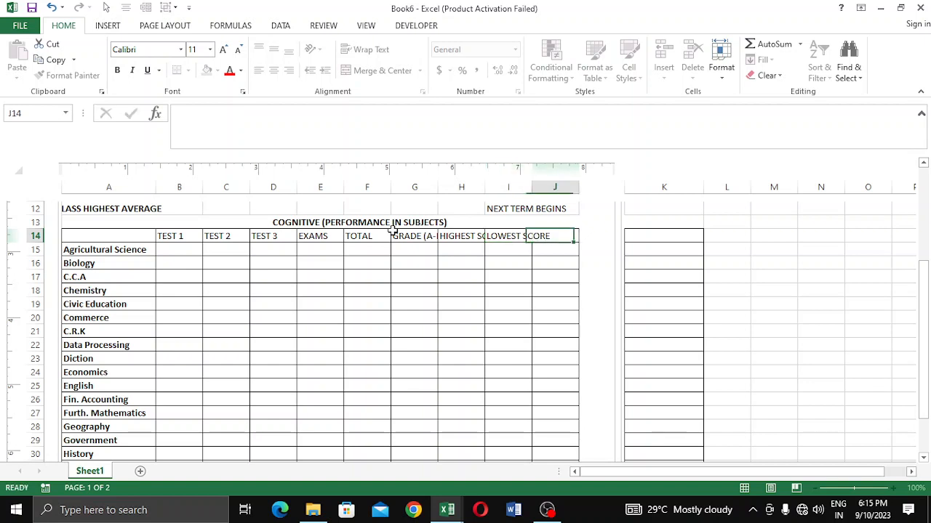
- Enter the column headings SUBJECT AVERAGE in J14 and TEACHER'S REMARKS in K14
{"action": "type", "text": "SUB"}
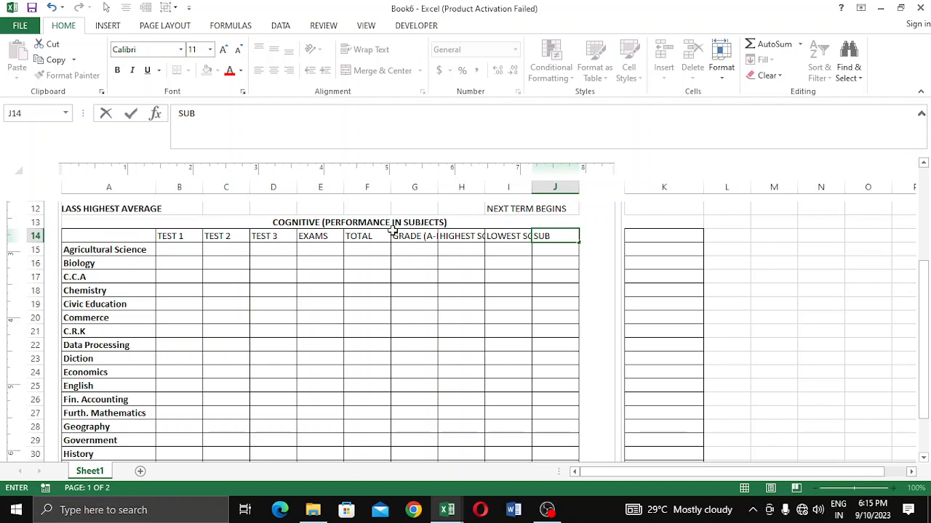
{"action": "type", "text": "JECT AVE"}
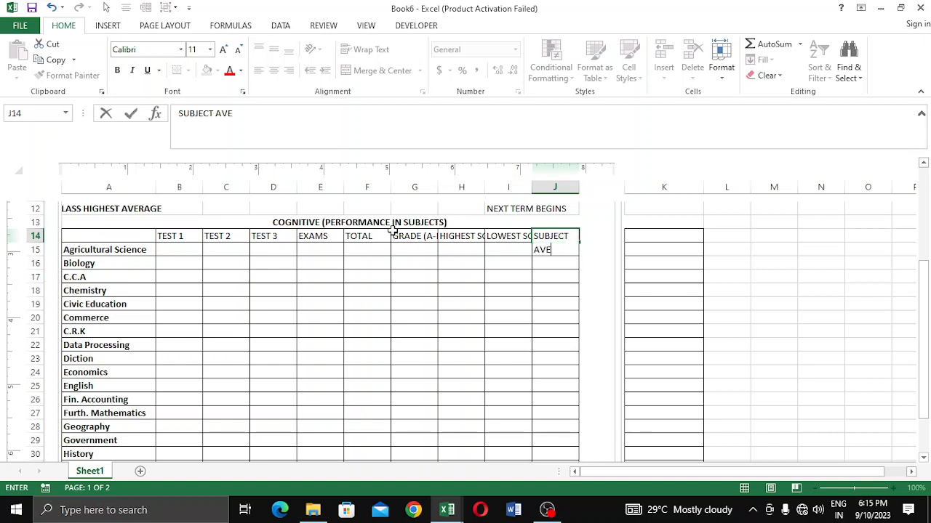
{"action": "type", "text": "RAGE"}
{"action": "key", "text": "Tab"}
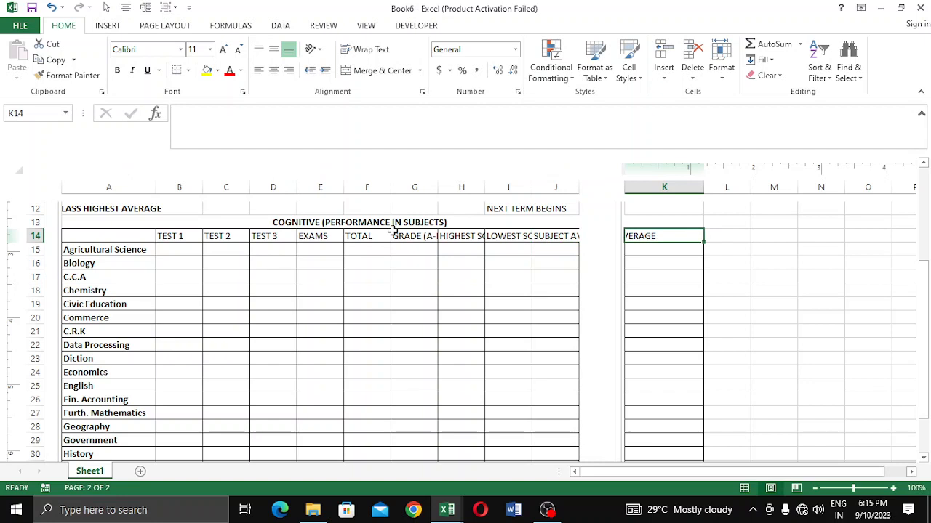
{"action": "type", "text": "TEACHERS"}
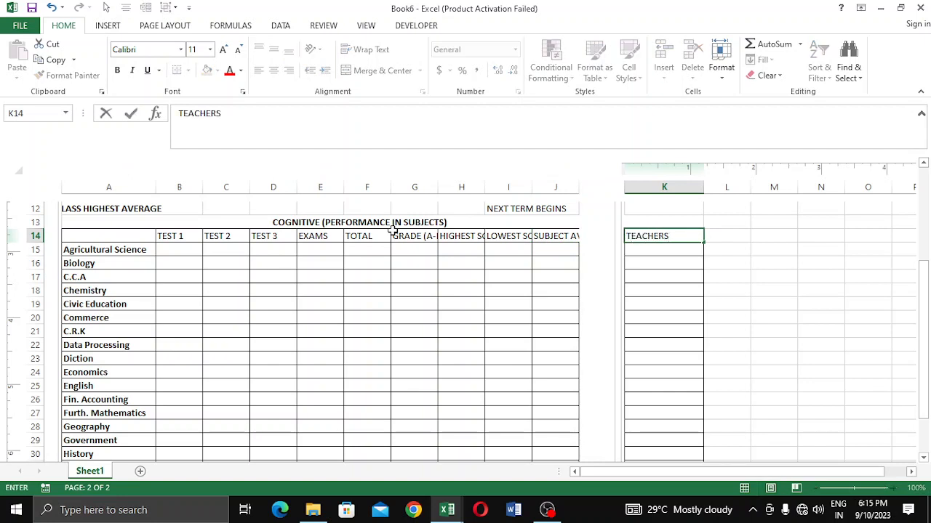
{"action": "key", "text": "BackSpace"}
{"action": "type", "text": "'S REMARKS"}
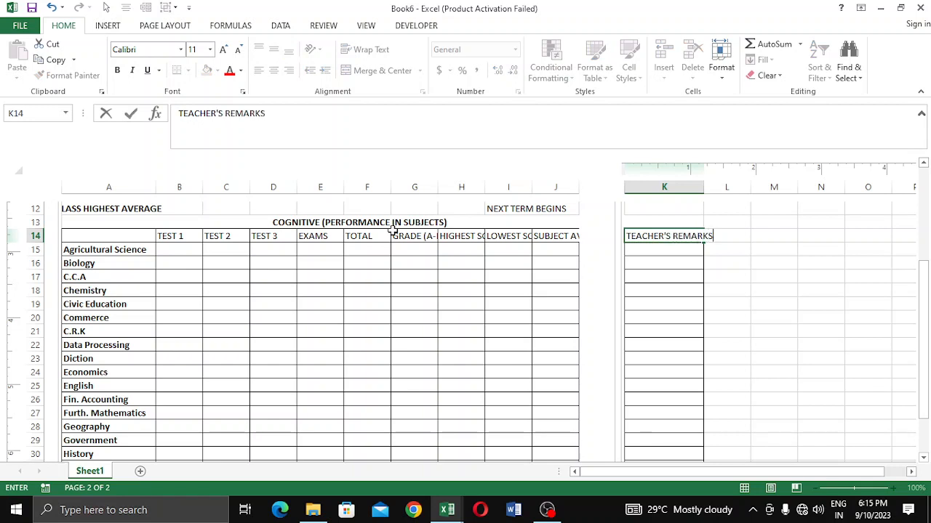
{"action": "left_click", "coordinate": [569, 310]}
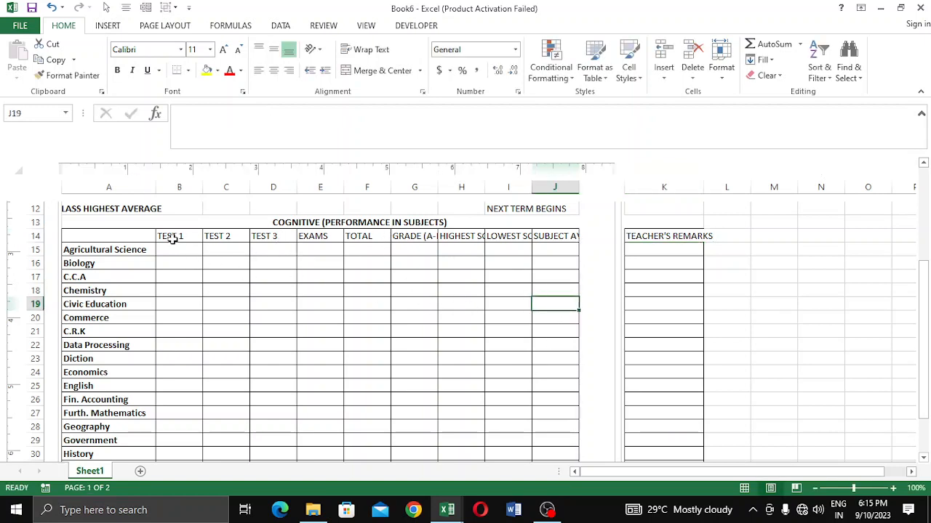
- Try wrapping the text of the heading row A14:K14, and undo it
{"action": "left_click_drag", "start_coordinate": [85, 240], "coordinate": [687, 236]}
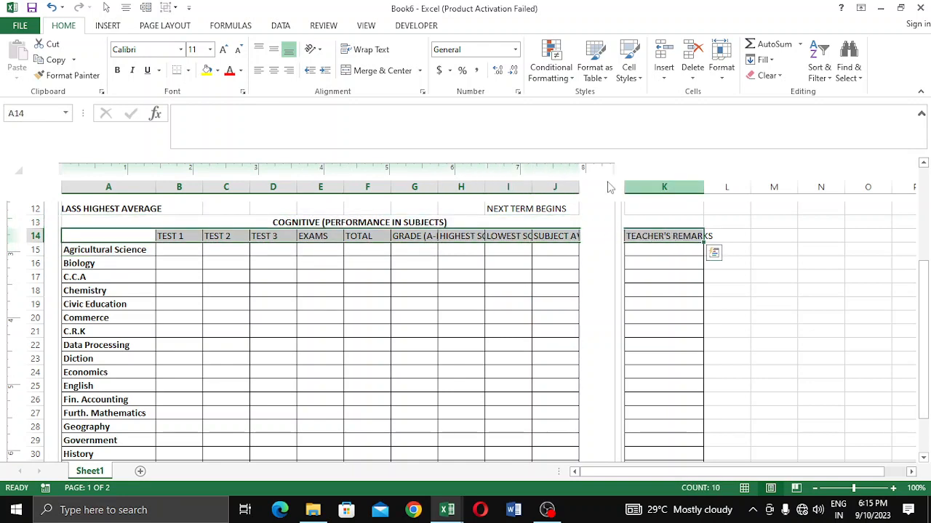
{"action": "left_click", "coordinate": [364, 49]}
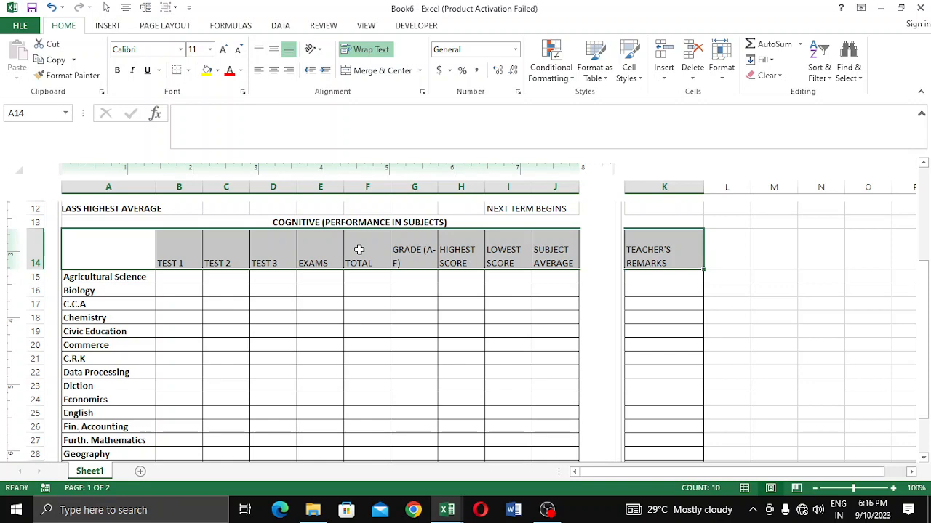
{"action": "key", "text": "ctrl+z"}
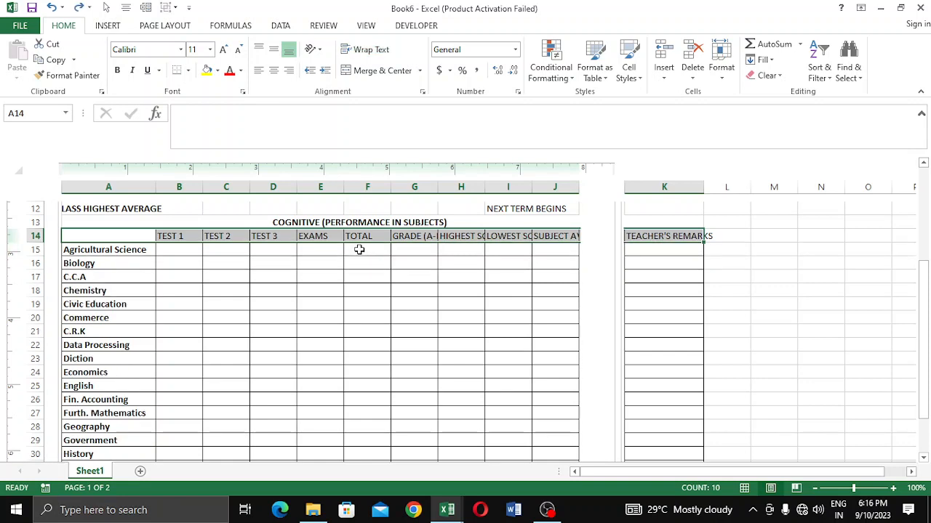
{"action": "left_click", "coordinate": [433, 262]}
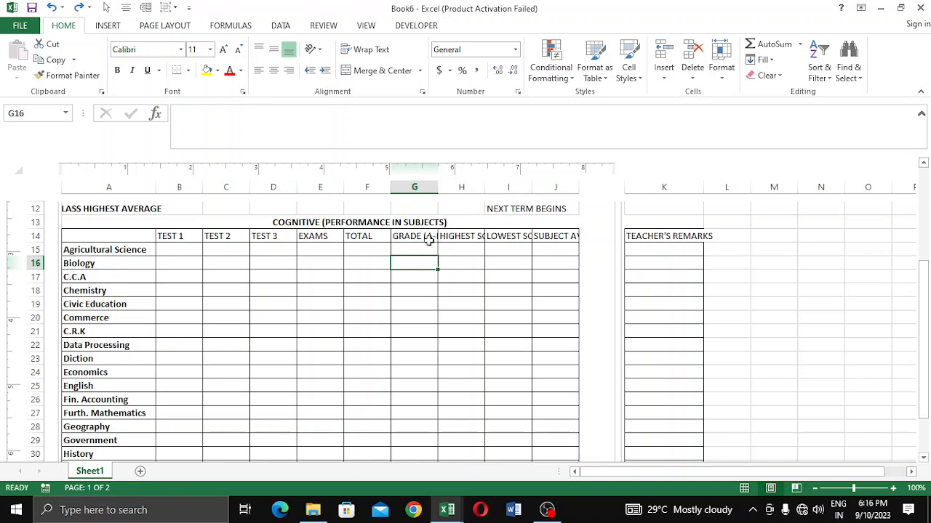
{"action": "left_click", "coordinate": [411, 237]}
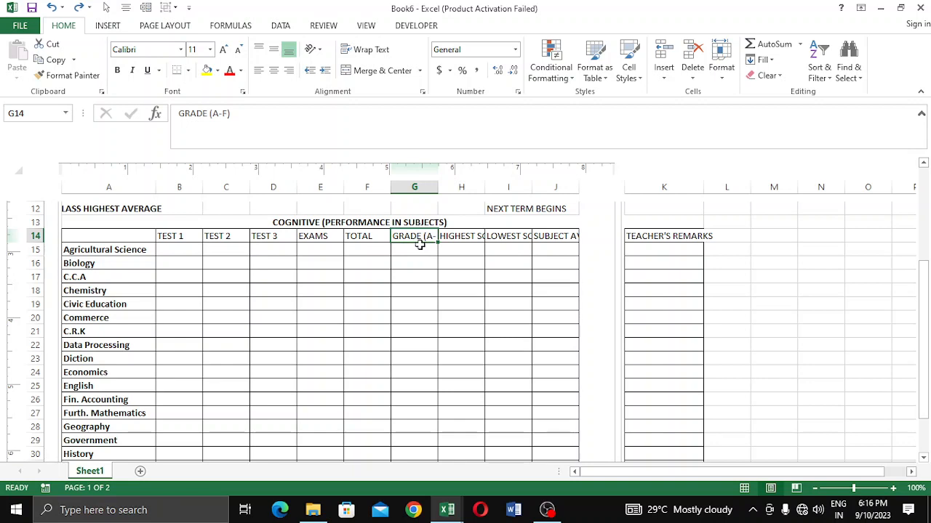
{"action": "left_click", "coordinate": [464, 237]}
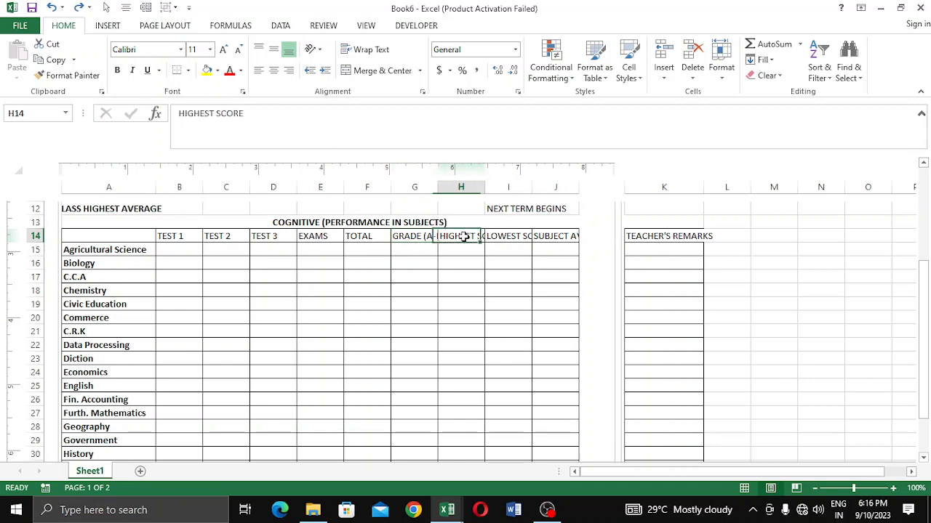
{"action": "left_click", "coordinate": [501, 235]}
{"action": "left_click", "coordinate": [556, 235]}
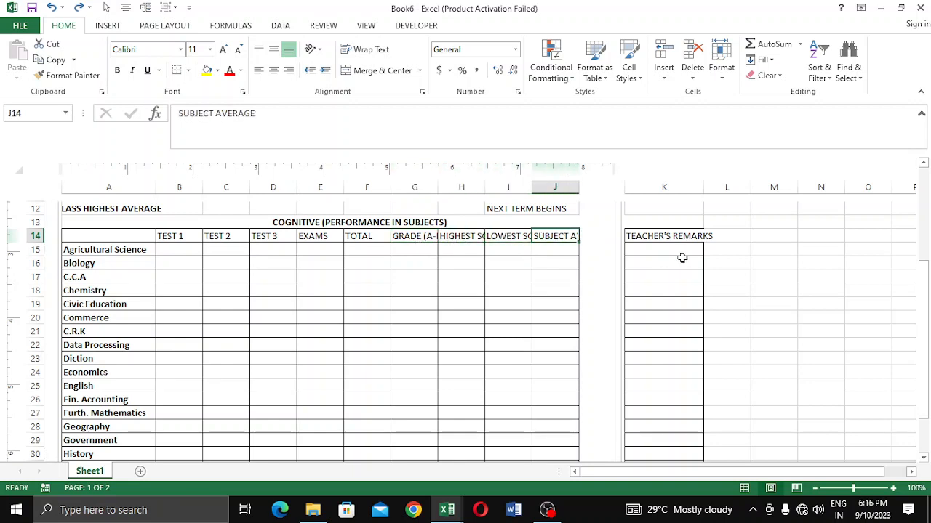
{"action": "left_click", "coordinate": [682, 237]}
- Try wrapping only the TEACHER'S REMARKS heading in K14, and undo it
{"action": "left_click_drag", "start_coordinate": [108, 236], "coordinate": [681, 235]}
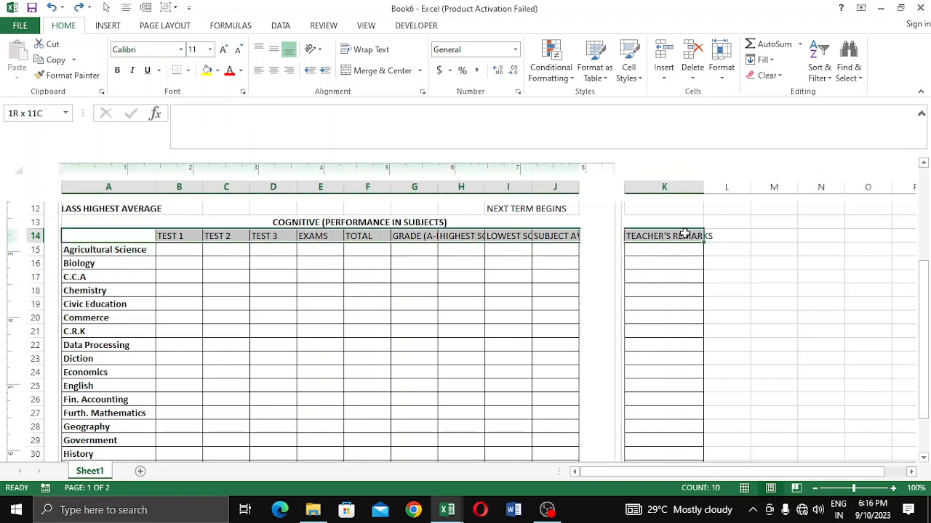
{"action": "left_click", "coordinate": [682, 235]}
{"action": "left_click", "coordinate": [354, 54]}
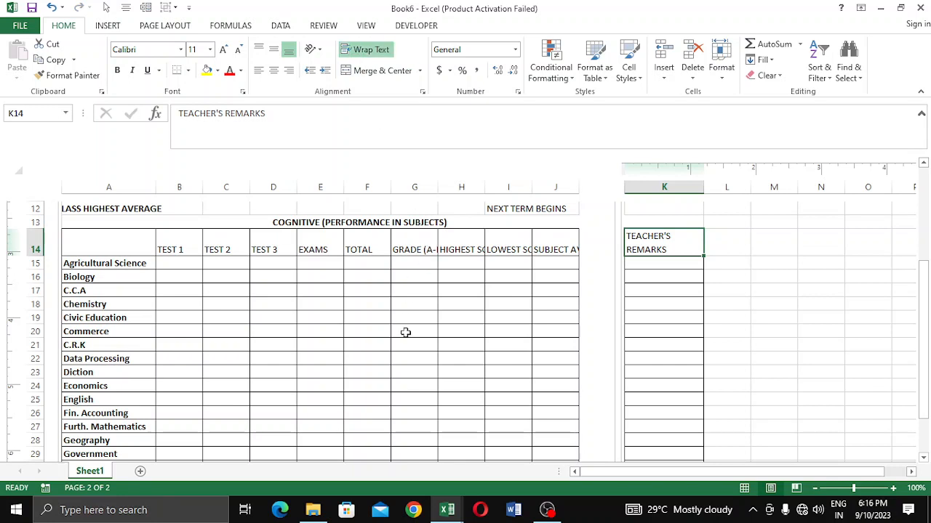
{"action": "key", "text": "ctrl+z"}
{"action": "left_click", "coordinate": [395, 300]}
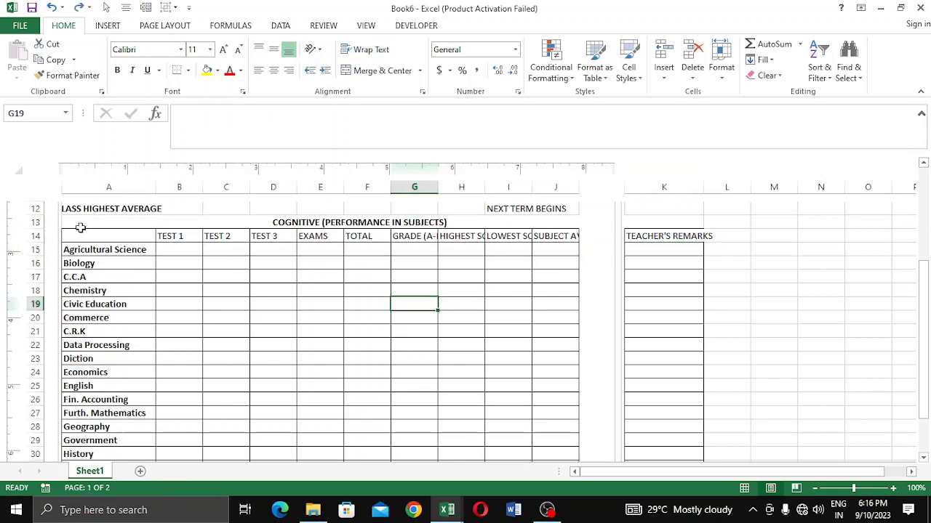
- Wrap the text of headings A14:K14 and add spaces after GRADE in G14 to move (A-F) onto its second line
{"action": "left_click_drag", "start_coordinate": [88, 240], "coordinate": [636, 235]}
{"action": "left_click", "coordinate": [367, 53]}
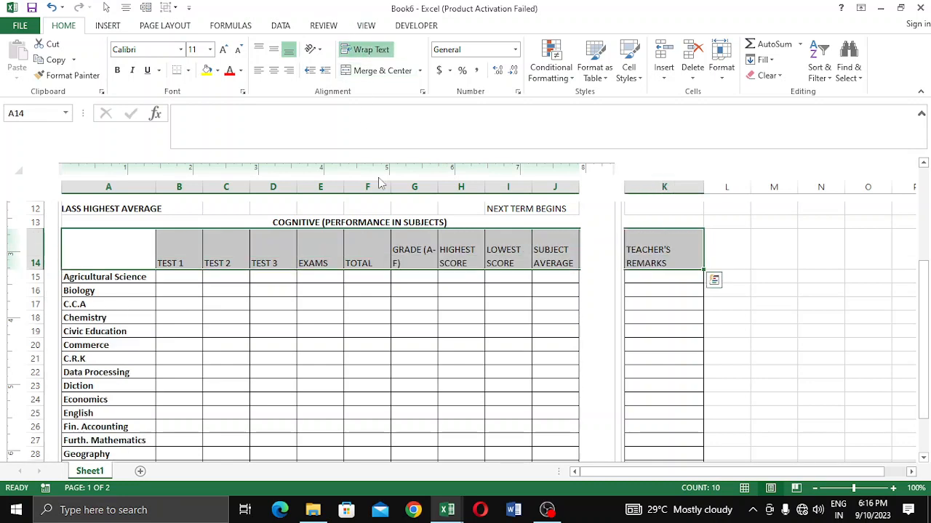
{"action": "left_click", "coordinate": [424, 253]}
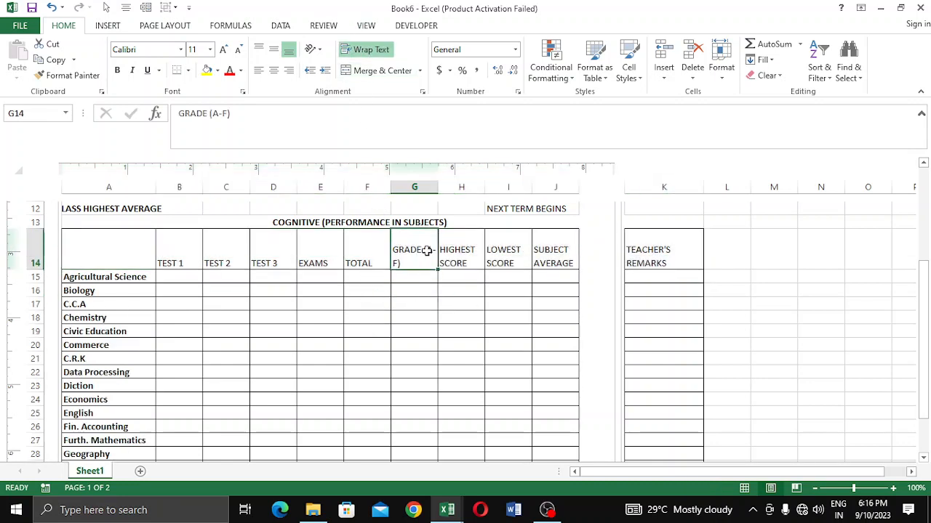
{"action": "double_click", "coordinate": [425, 251]}
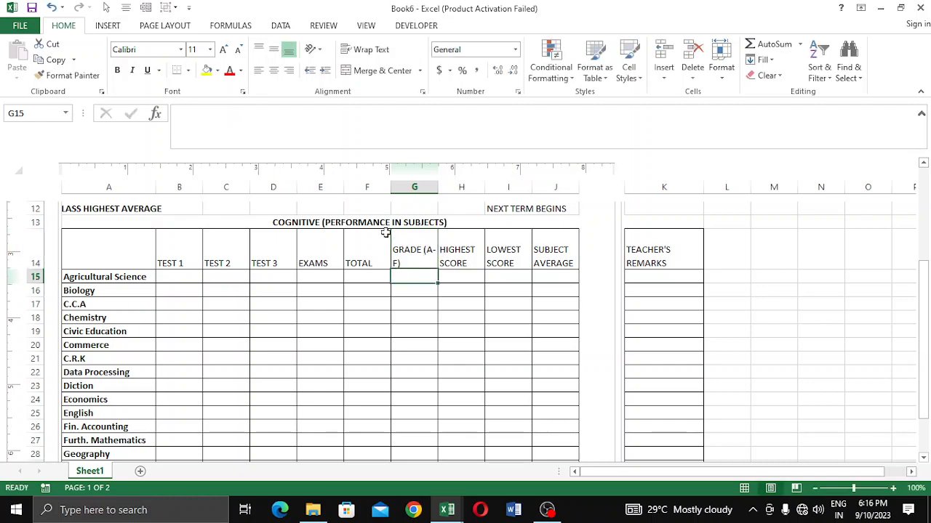
{"action": "key", "text": "Escape"}
{"action": "double_click", "coordinate": [429, 252]}
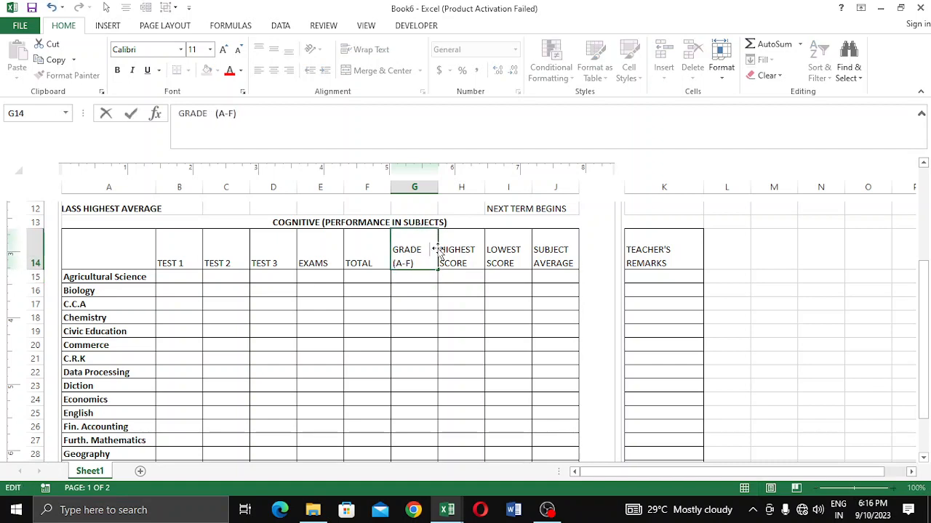
{"action": "left_click", "coordinate": [450, 251]}
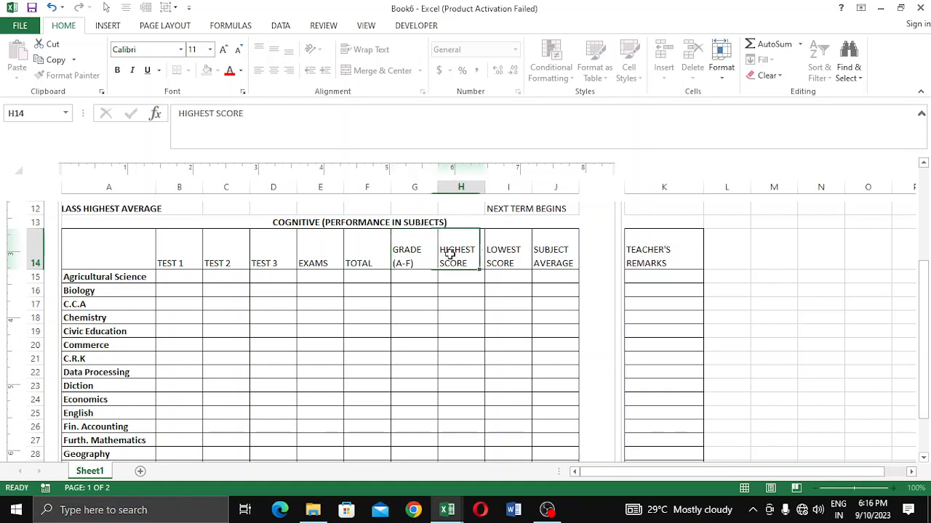
{"action": "left_click", "coordinate": [519, 249]}
{"action": "left_click", "coordinate": [541, 246]}
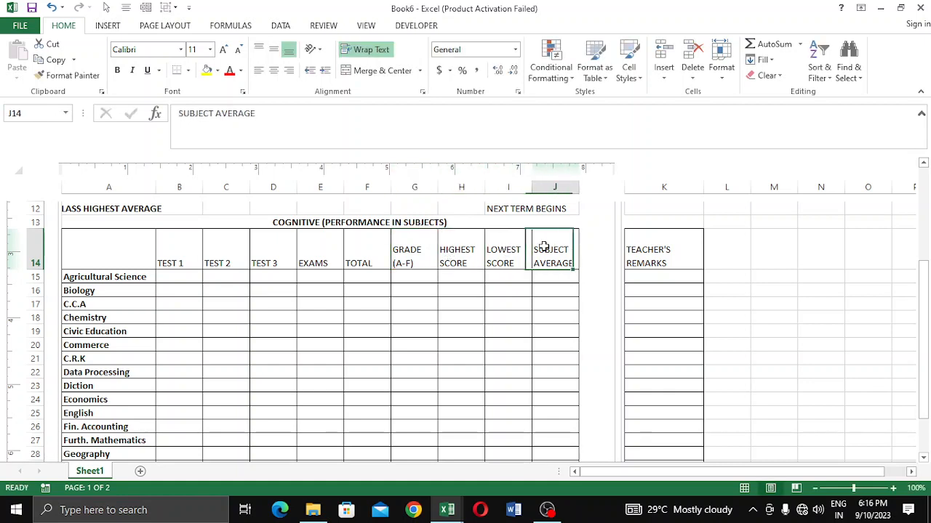
{"action": "left_click", "coordinate": [630, 249]}
- Add the maximum marks 100 to the TOTAL heading in F14 and 70 to the EXAMS heading in E14, each on a second line
{"action": "double_click", "coordinate": [369, 266]}
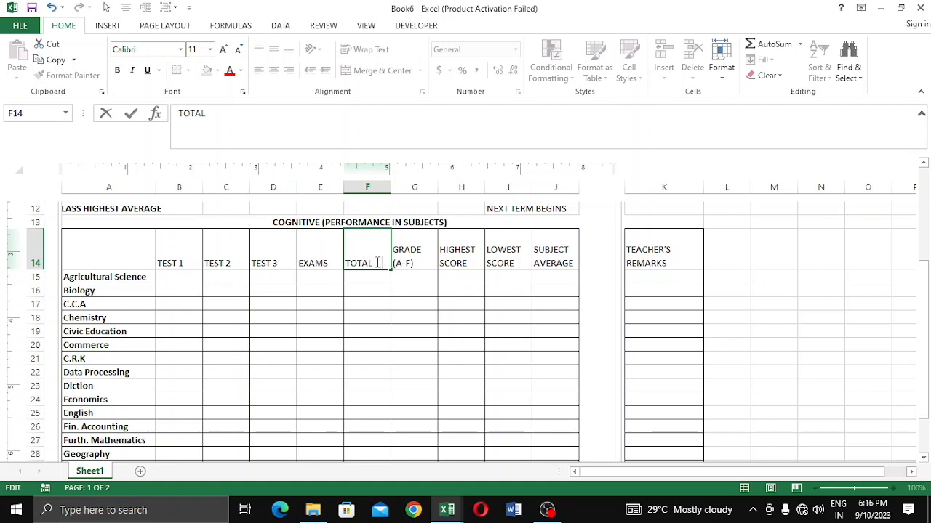
{"action": "type", "text": "100"}
{"action": "left_click", "coordinate": [337, 264]}
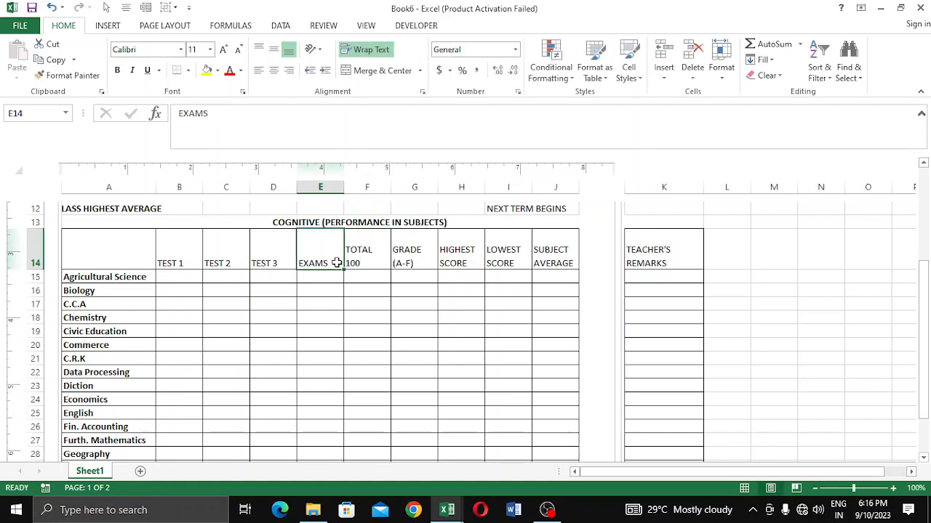
{"action": "double_click", "coordinate": [337, 263]}
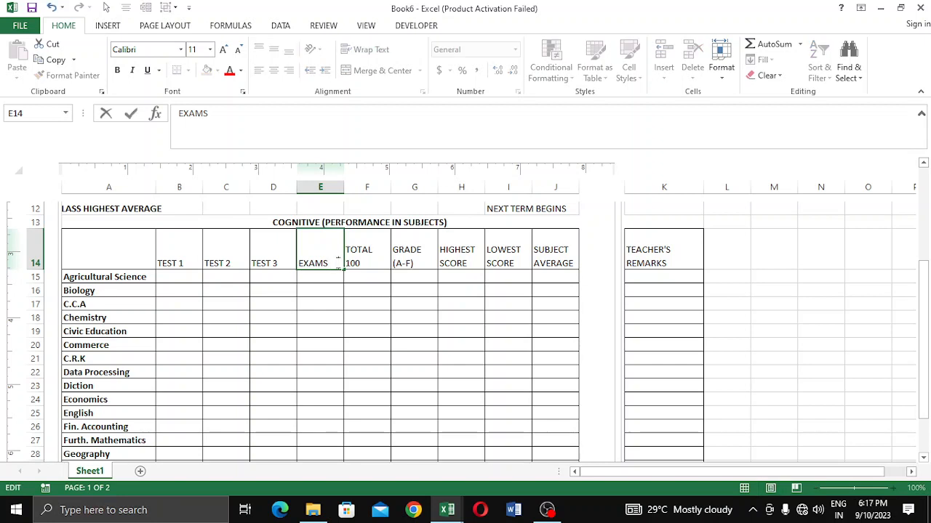
{"action": "type", "text": "70"}
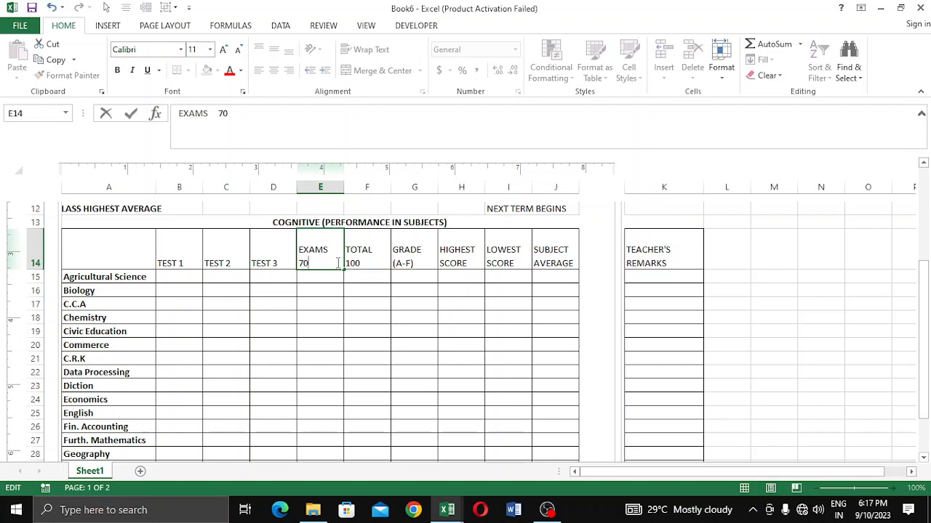
- Add the maximum mark 10 on a second line of the TEST 3, TEST 2 and TEST 1 headings in D14, C14 and B14
{"action": "double_click", "coordinate": [282, 263]}
{"action": "type", "text": "10"}
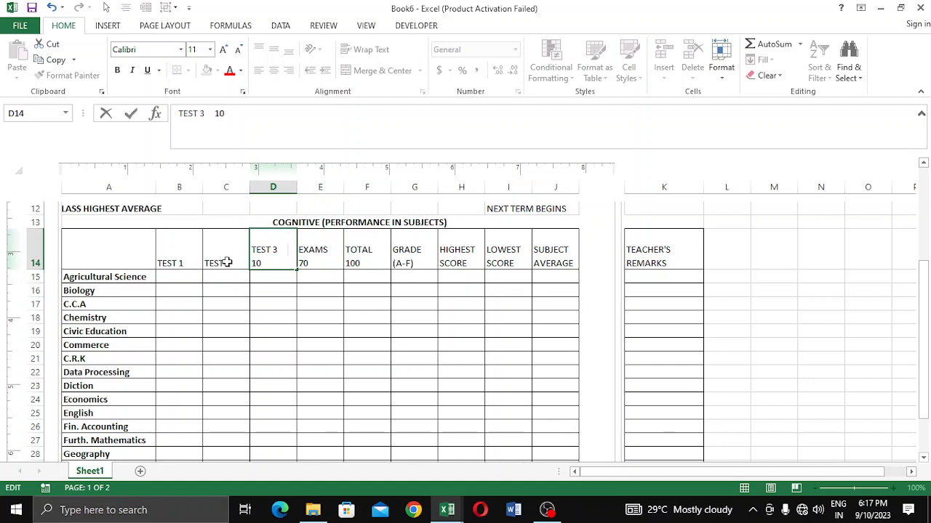
{"action": "left_click", "coordinate": [237, 263]}
{"action": "double_click", "coordinate": [238, 263]}
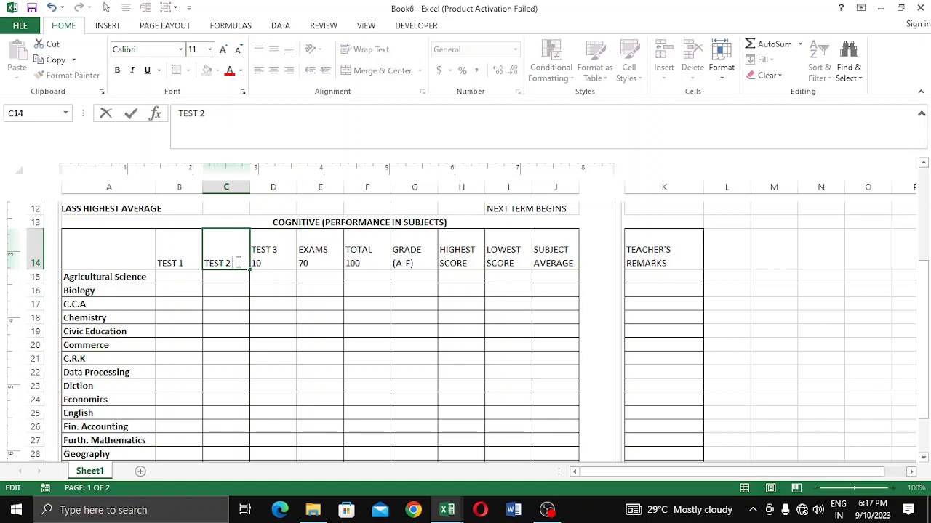
{"action": "type", "text": "10"}
{"action": "double_click", "coordinate": [198, 263]}
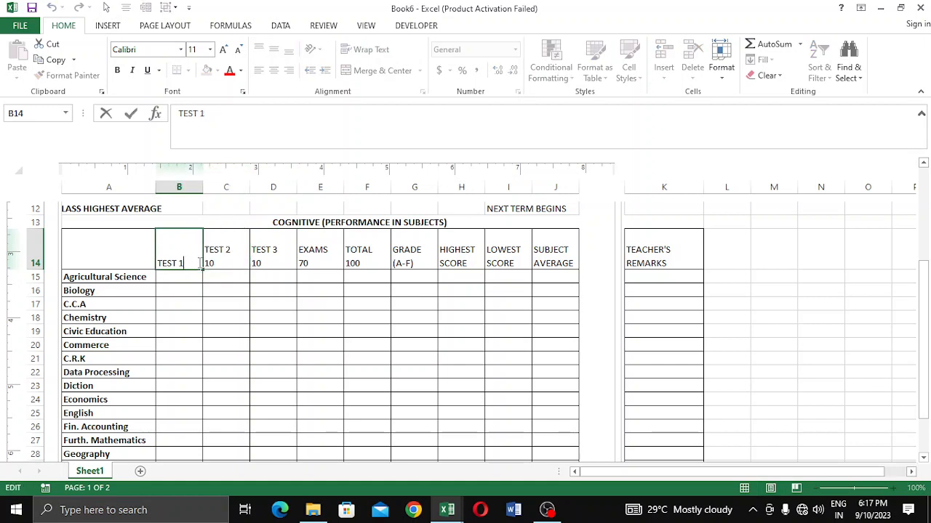
{"action": "type", "text": "10"}
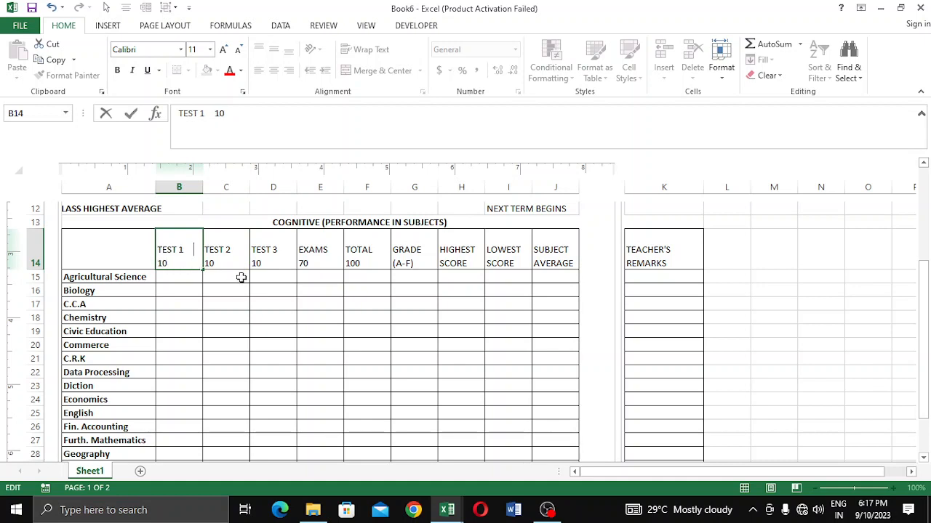
{"action": "left_click", "coordinate": [293, 305]}
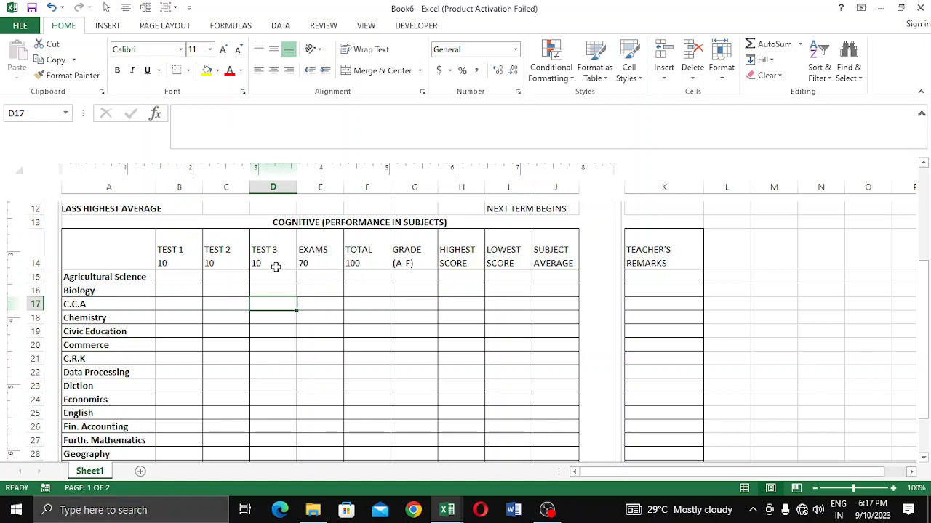
- Centre the headings in A14:K14 horizontally and make them bold
{"action": "left_click_drag", "start_coordinate": [63, 258], "coordinate": [662, 258]}
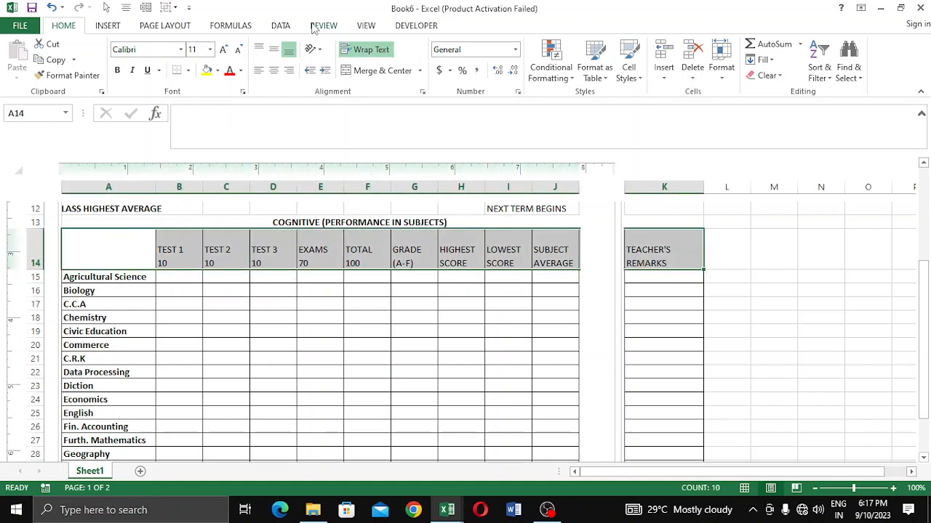
{"action": "left_click", "coordinate": [274, 71]}
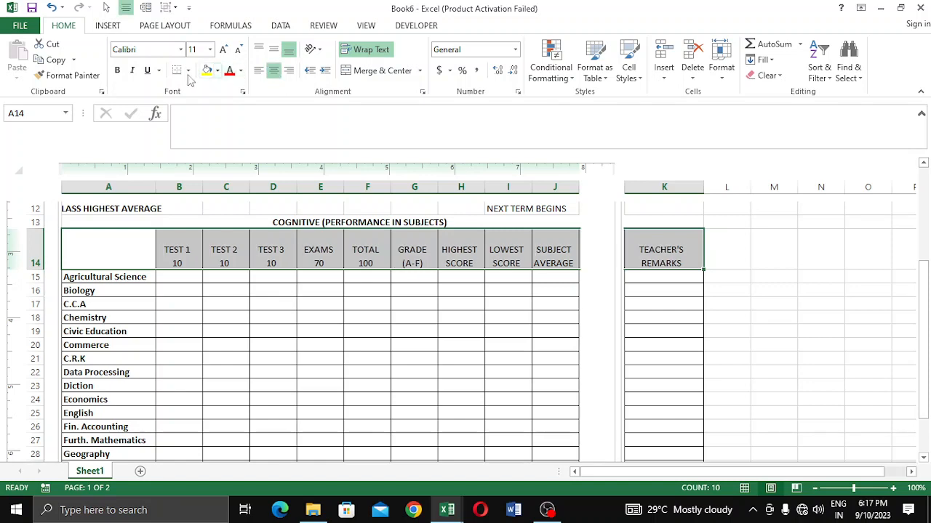
{"action": "left_click", "coordinate": [117, 70]}
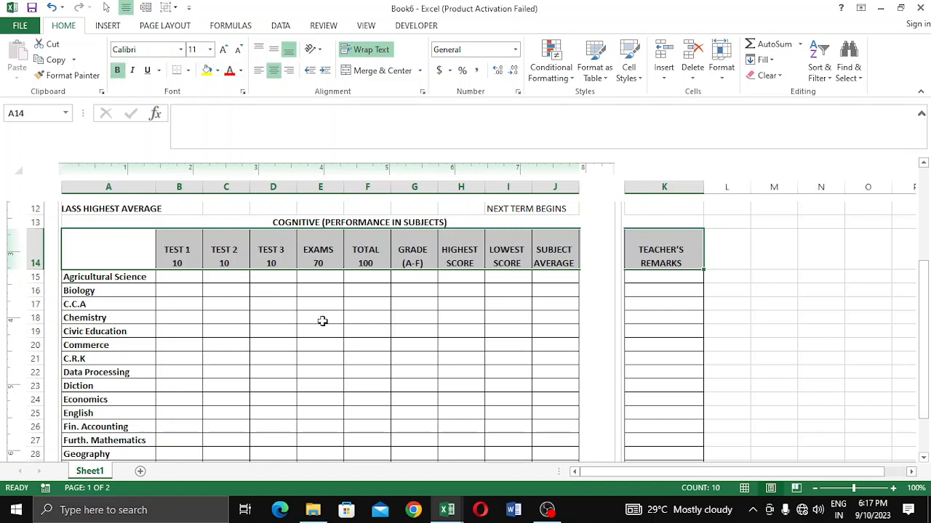
{"action": "left_click", "coordinate": [245, 314]}
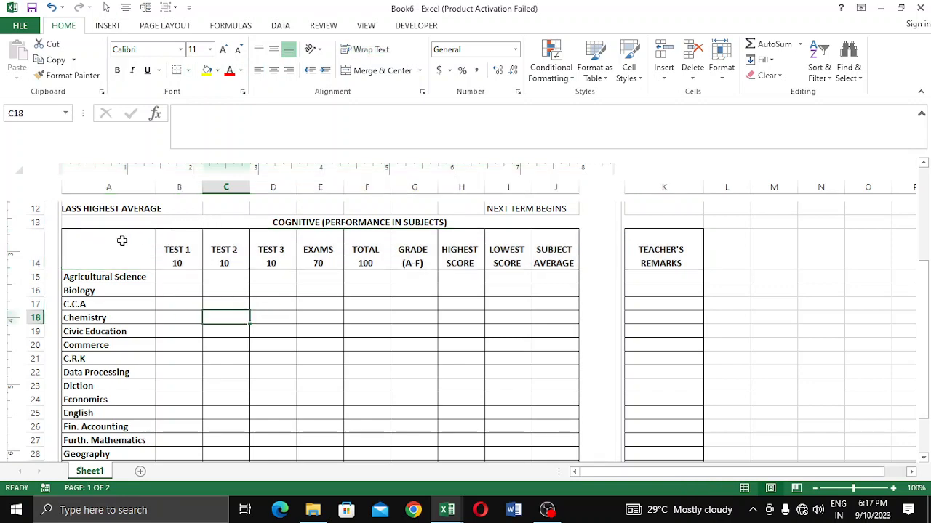
- Reduce the height of heading row 14 so it just fits the two lines of heading text
{"action": "left_click_drag", "start_coordinate": [120, 241], "coordinate": [618, 262]}
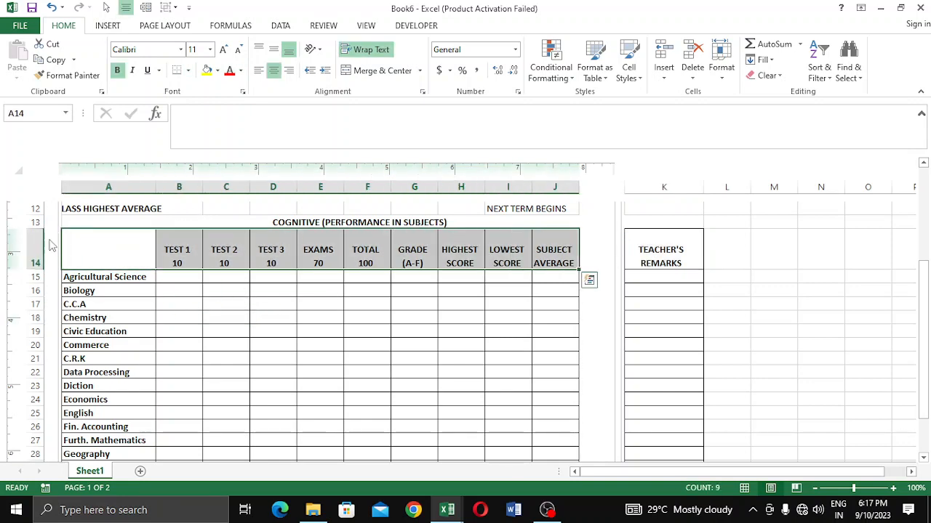
{"action": "left_click_drag", "start_coordinate": [36, 268], "coordinate": [37, 254]}
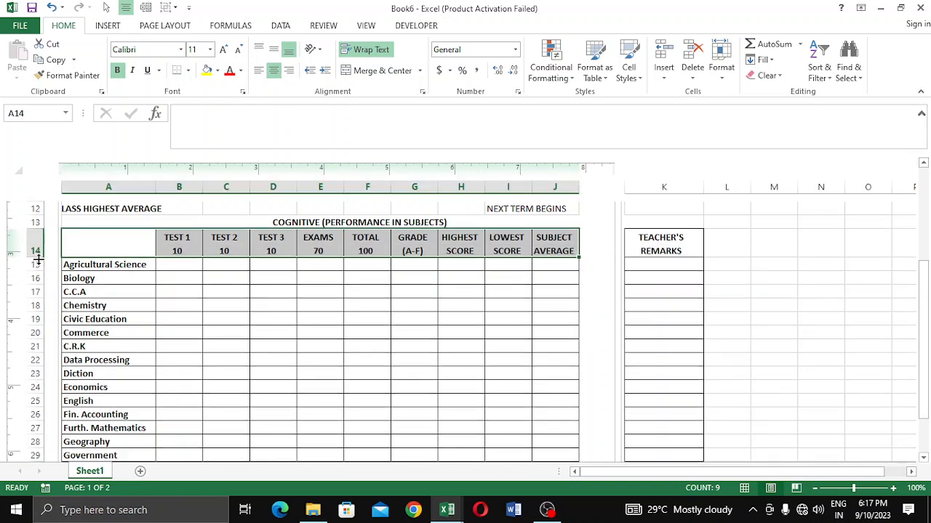
{"action": "left_click_drag", "start_coordinate": [39, 256], "coordinate": [37, 252]}
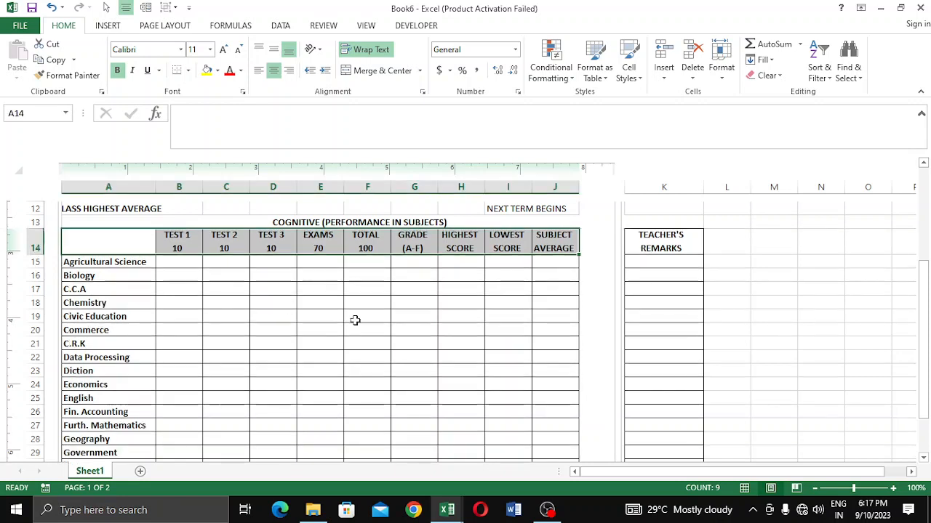
{"action": "left_click", "coordinate": [469, 331]}
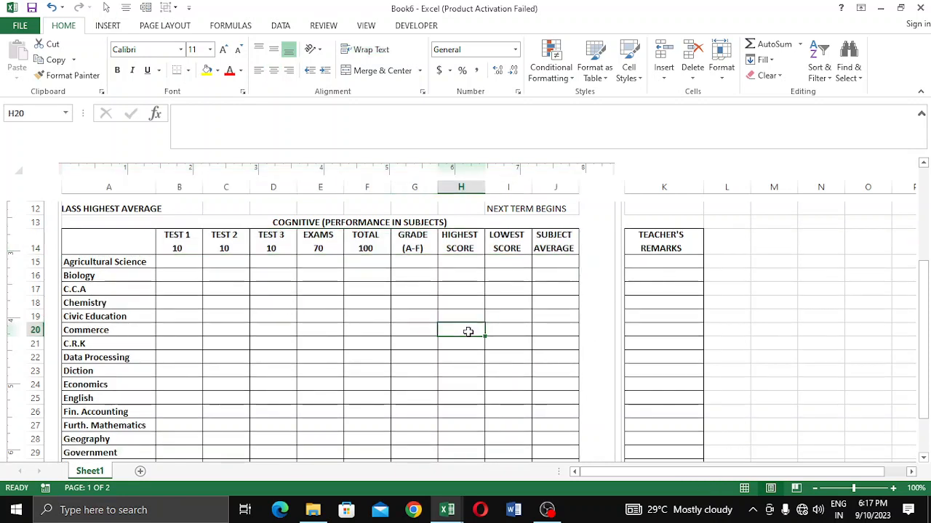
- Narrow columns B to I so that the TEACHER'S REMARKS column K fits on the first page
{"action": "left_click", "coordinate": [660, 246]}
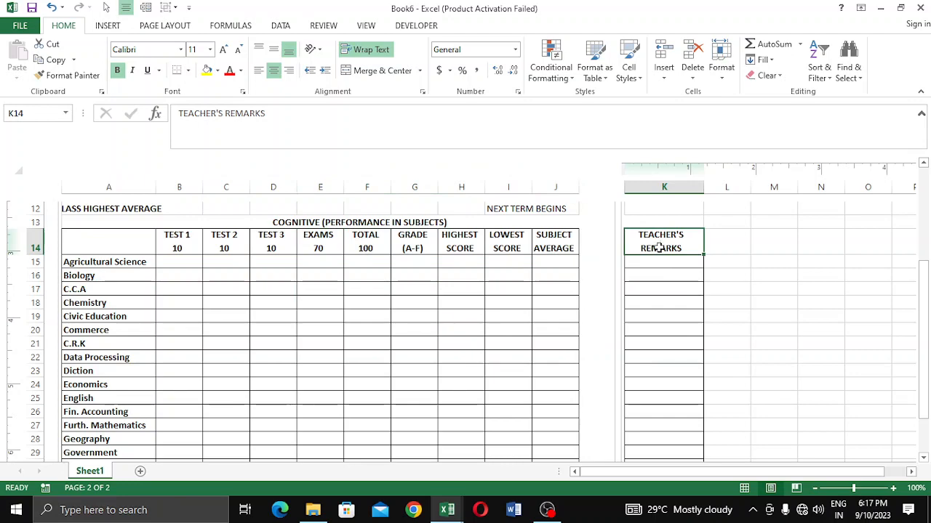
{"action": "scroll", "coordinate": [460, 252], "scroll_direction": "up", "scroll_amount": 4}
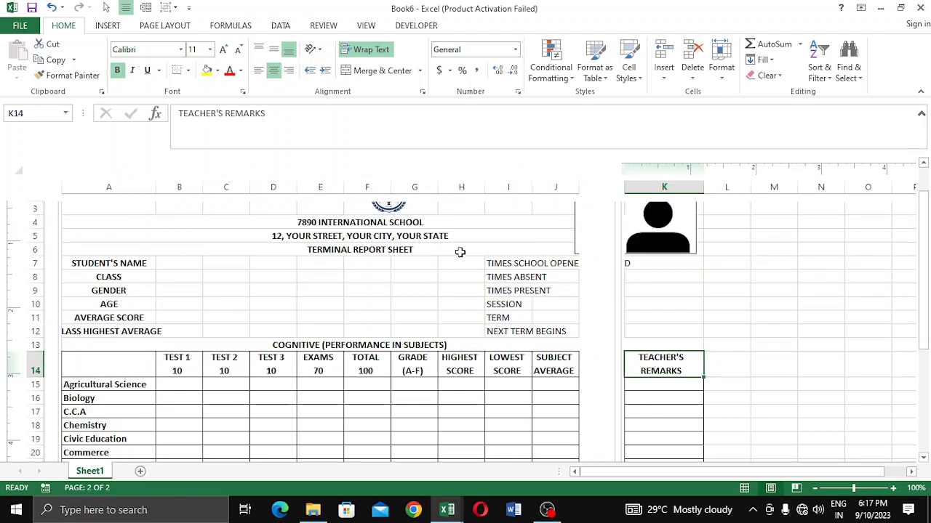
{"action": "scroll", "coordinate": [460, 251], "scroll_direction": "down", "scroll_amount": 5}
{"action": "scroll", "coordinate": [460, 251], "scroll_direction": "up", "scroll_amount": 3}
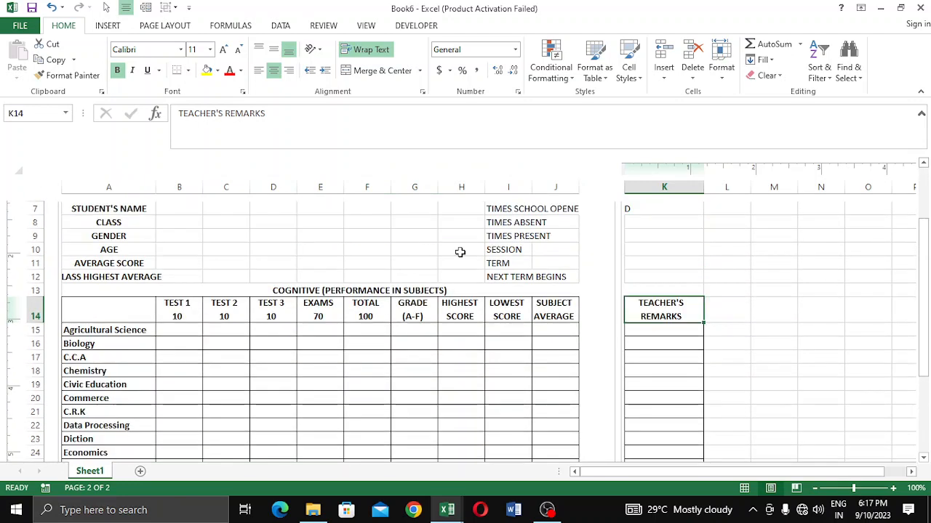
{"action": "scroll", "coordinate": [460, 252], "scroll_direction": "up", "scroll_amount": 1}
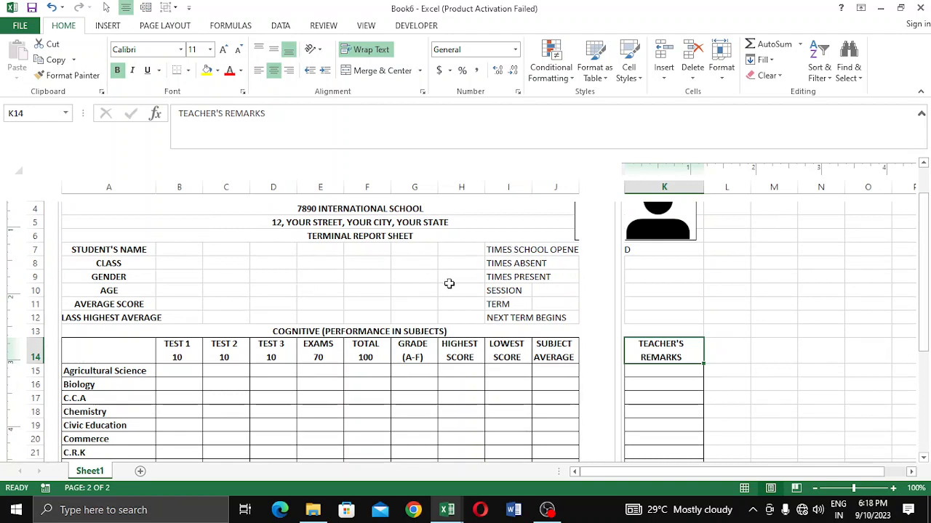
{"action": "scroll", "coordinate": [450, 284], "scroll_direction": "down", "scroll_amount": 3}
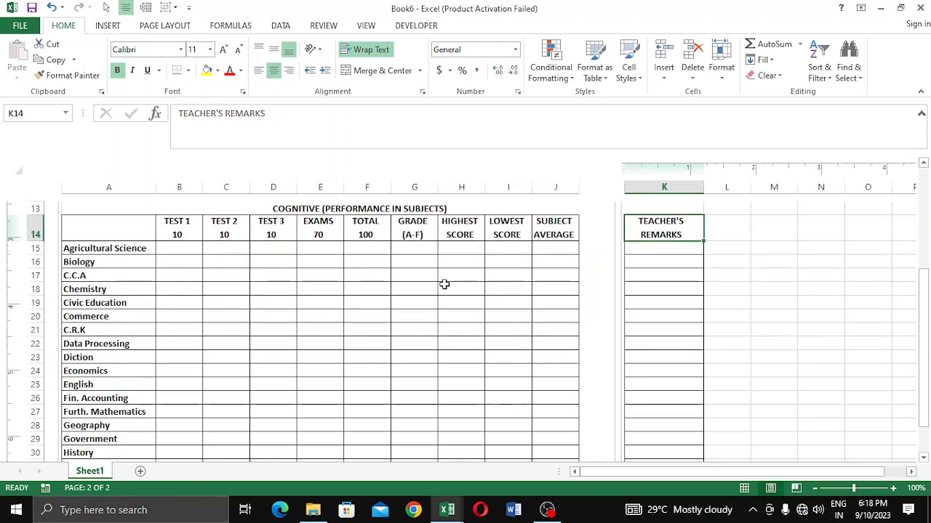
{"action": "left_click", "coordinate": [181, 247]}
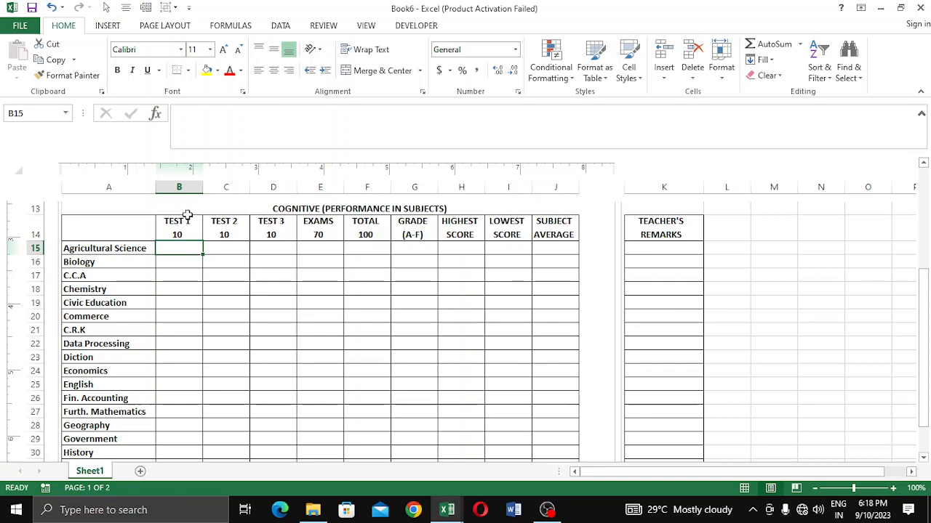
{"action": "left_click", "coordinate": [184, 292]}
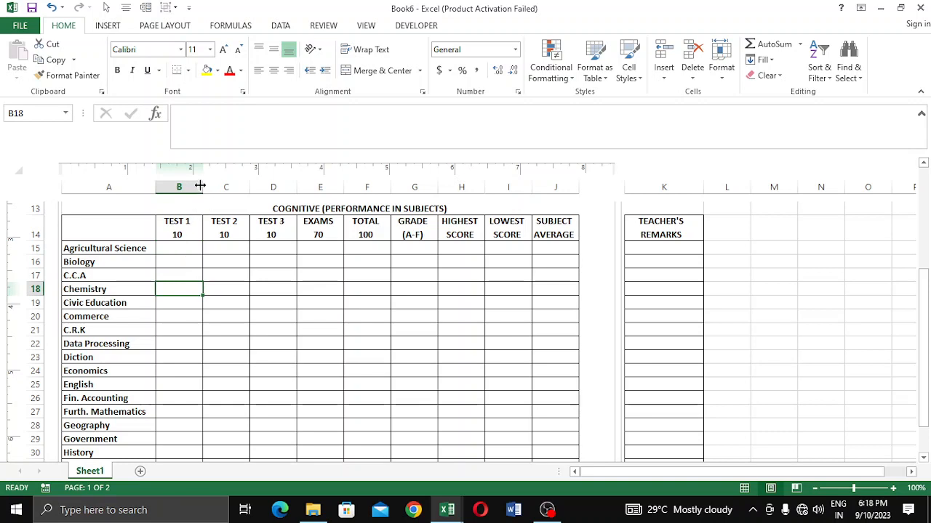
{"action": "left_click_drag", "start_coordinate": [202, 186], "coordinate": [345, 182]}
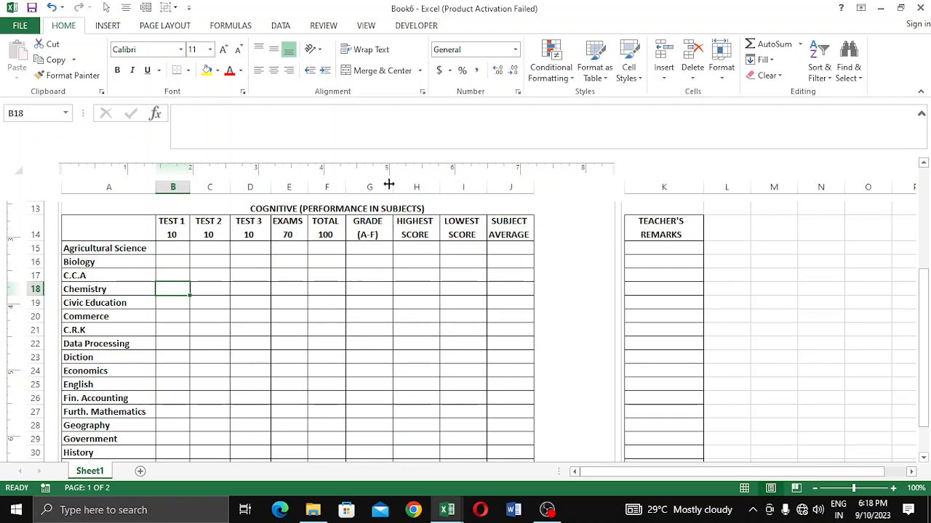
{"action": "left_click_drag", "start_coordinate": [389, 182], "coordinate": [422, 190]}
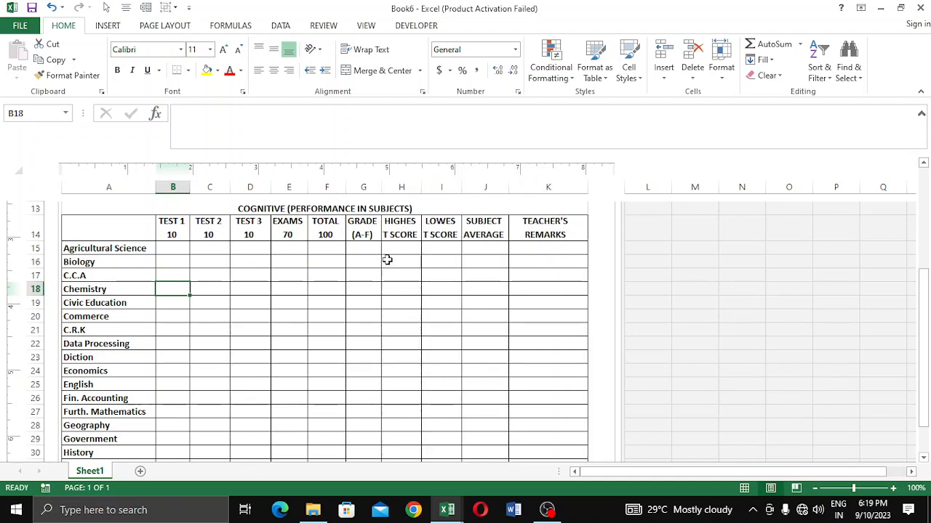
{"action": "left_click", "coordinate": [393, 234]}
{"action": "double_click", "coordinate": [392, 234]}
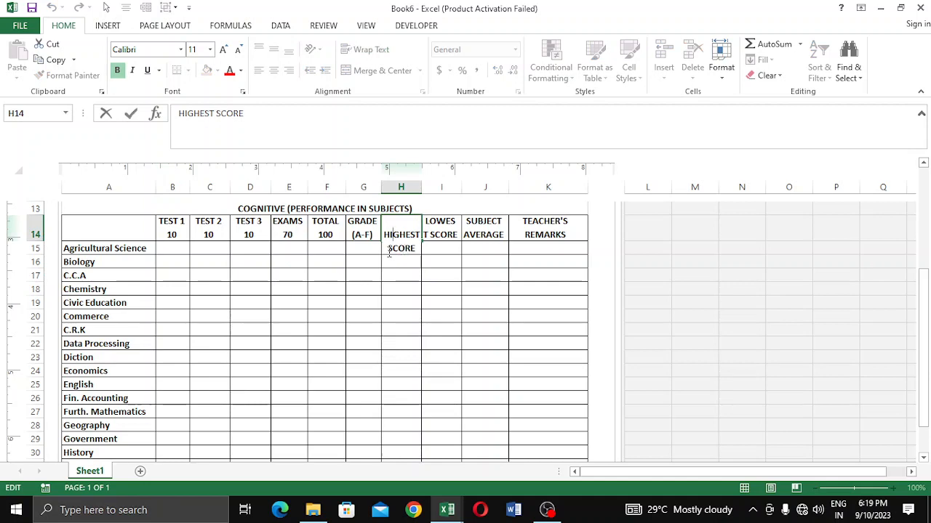
{"action": "left_click", "coordinate": [451, 246]}
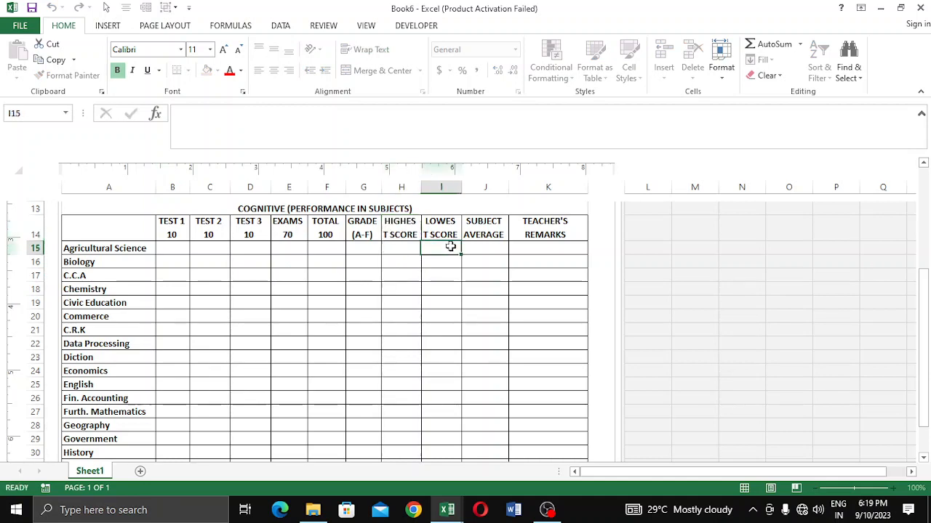
{"action": "left_click", "coordinate": [411, 225]}
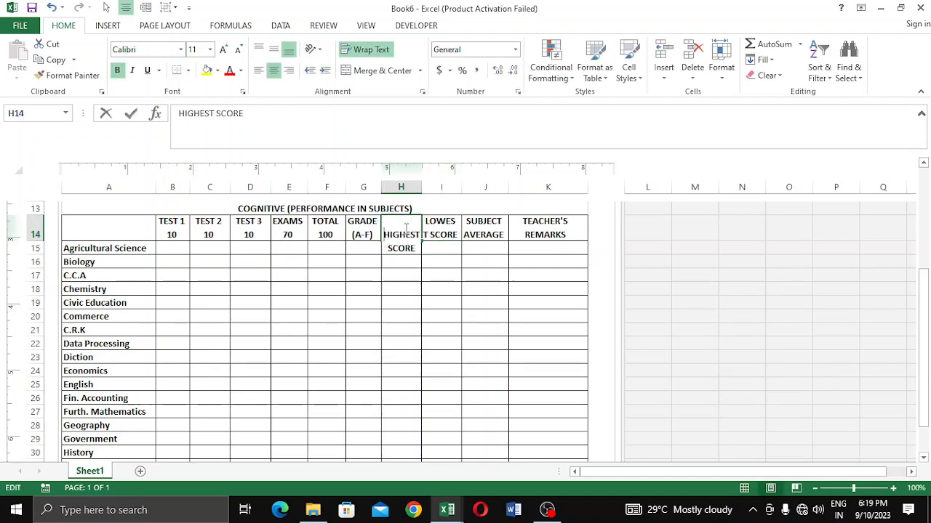
{"action": "double_click", "coordinate": [411, 226]}
{"action": "left_click", "coordinate": [429, 227]}
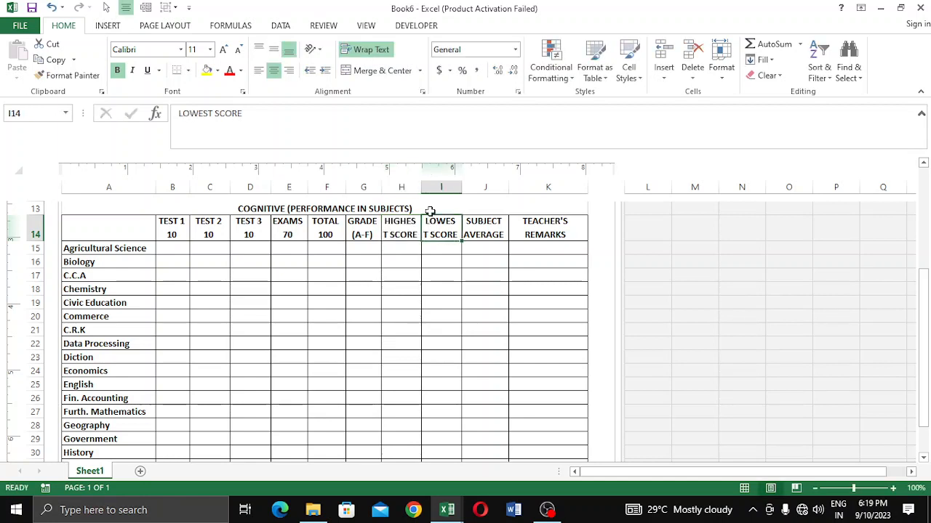
- Widen columns H and I slightly so their score headings wrap between whole words, and widen column K to fill the page width
{"action": "left_click", "coordinate": [400, 238]}
{"action": "left_click_drag", "start_coordinate": [419, 181], "coordinate": [466, 189]}
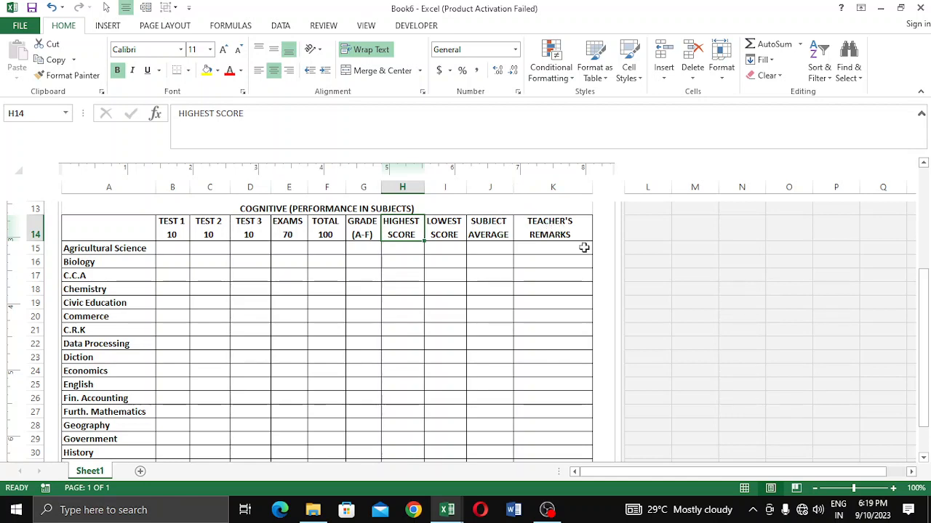
{"action": "left_click_drag", "start_coordinate": [592, 185], "coordinate": [608, 185]}
{"action": "scroll", "coordinate": [421, 278], "scroll_direction": "down", "scroll_amount": 3}
{"action": "scroll", "coordinate": [422, 269], "scroll_direction": "up", "scroll_amount": 7}
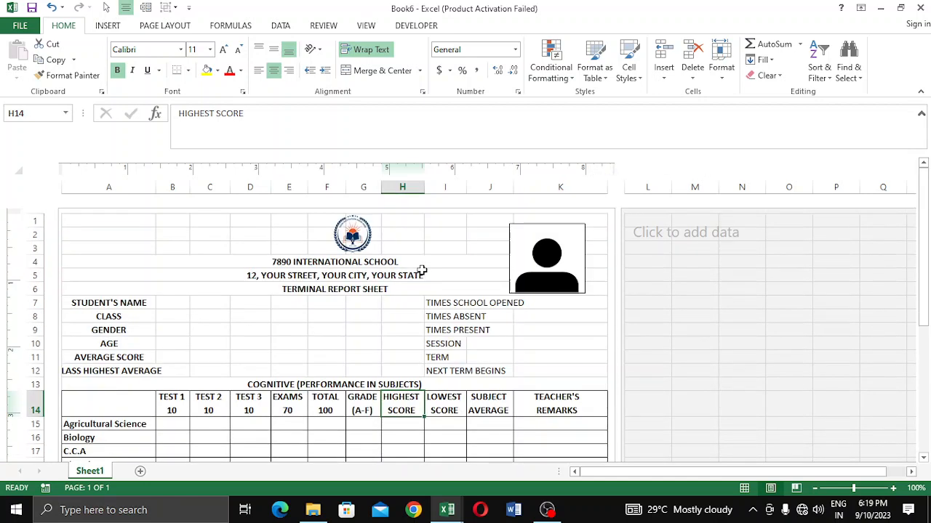
{"action": "scroll", "coordinate": [436, 407], "scroll_direction": "down", "scroll_amount": 6}
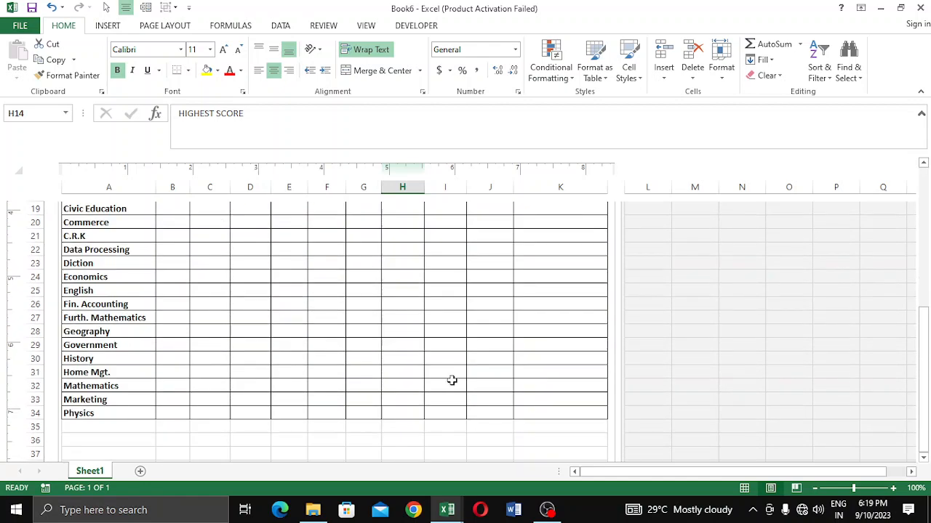
- Left-align the student information labels in A7:A12, from STUDENT'S NAME to CLASS HIGHEST AVERAGE
{"action": "scroll", "coordinate": [339, 291], "scroll_direction": "up", "scroll_amount": 6}
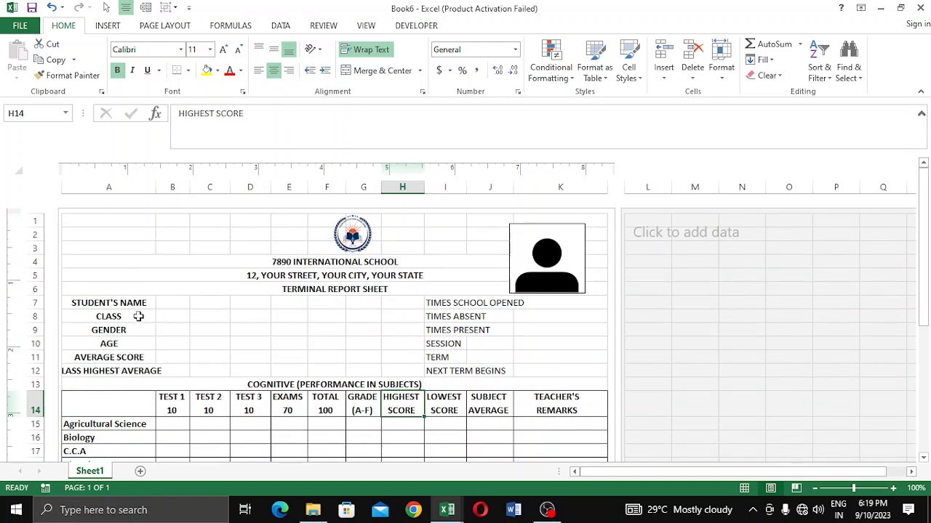
{"action": "left_click_drag", "start_coordinate": [94, 303], "coordinate": [116, 367]}
{"action": "left_click", "coordinate": [116, 368]}
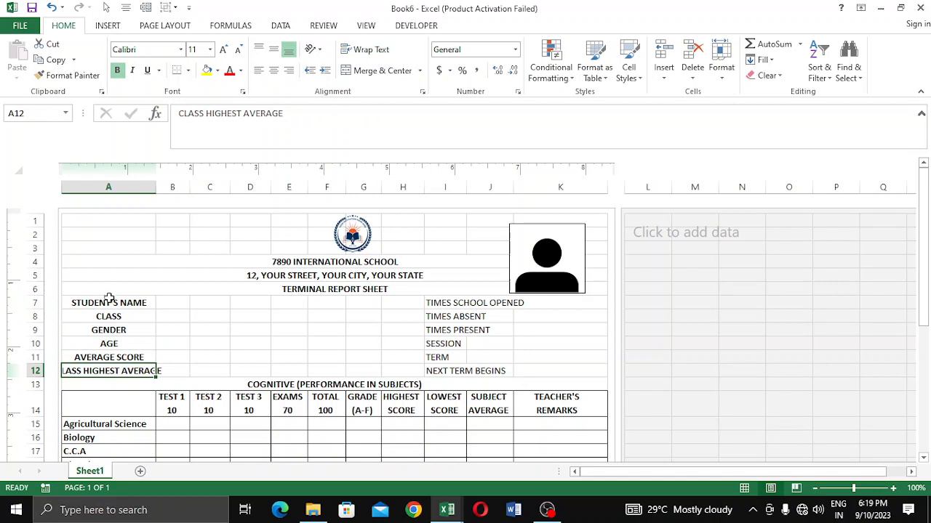
{"action": "left_click_drag", "start_coordinate": [108, 302], "coordinate": [118, 368]}
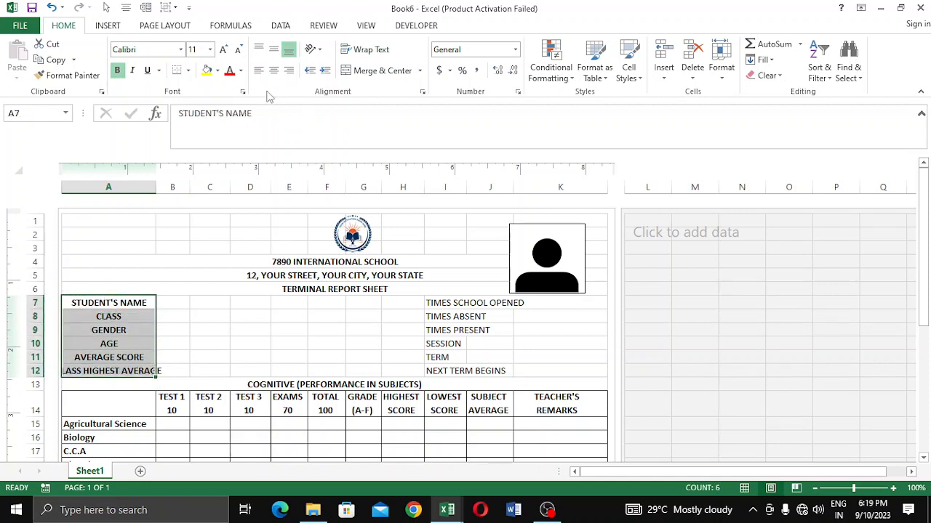
{"action": "left_click", "coordinate": [259, 70]}
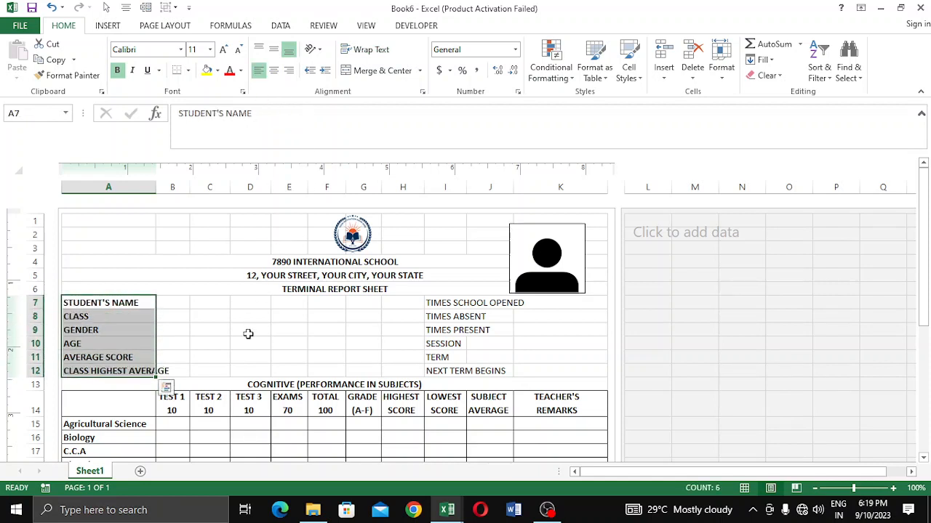
{"action": "left_click", "coordinate": [222, 345]}
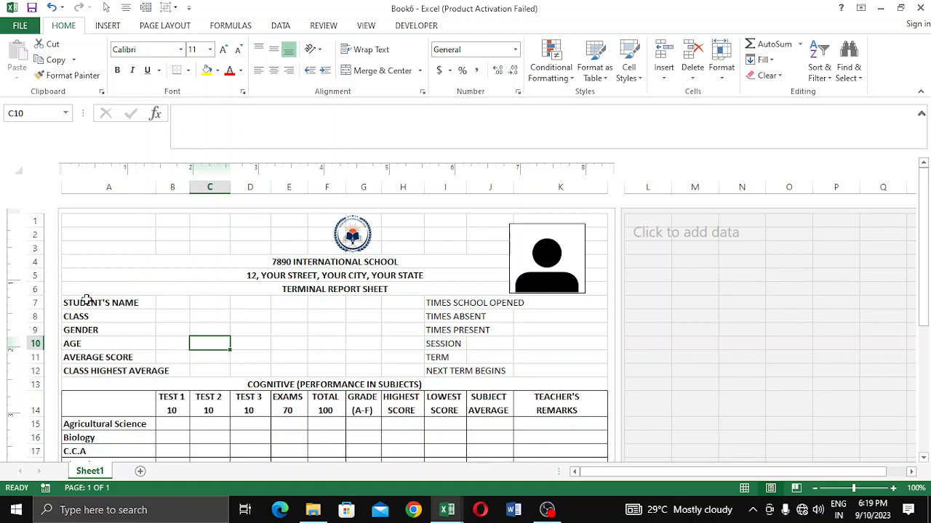
- Merge A7:B7 for STUDENT'S NAME and A8:B8 for CLASS, keeping both labels left-aligned
{"action": "left_click_drag", "start_coordinate": [87, 300], "coordinate": [179, 300]}
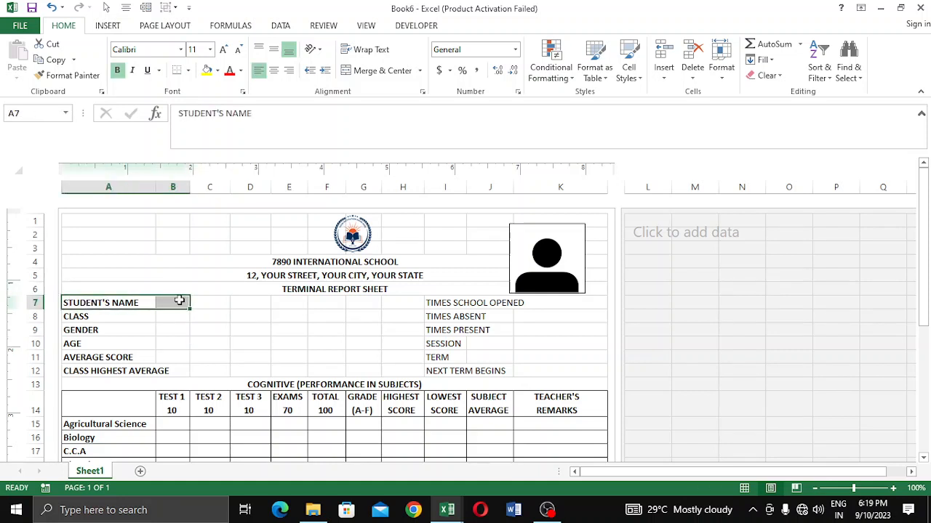
{"action": "left_click", "coordinate": [375, 70]}
{"action": "left_click", "coordinate": [258, 71]}
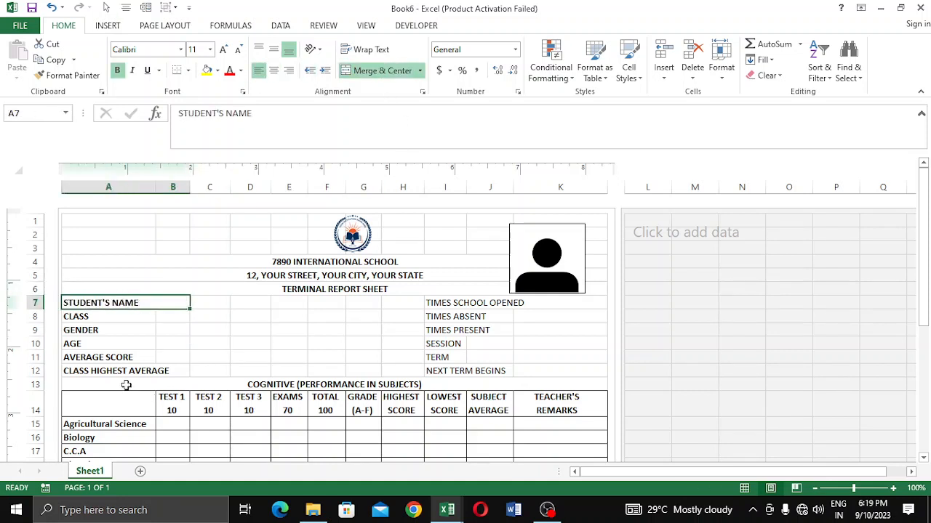
{"action": "left_click_drag", "start_coordinate": [94, 316], "coordinate": [169, 316]}
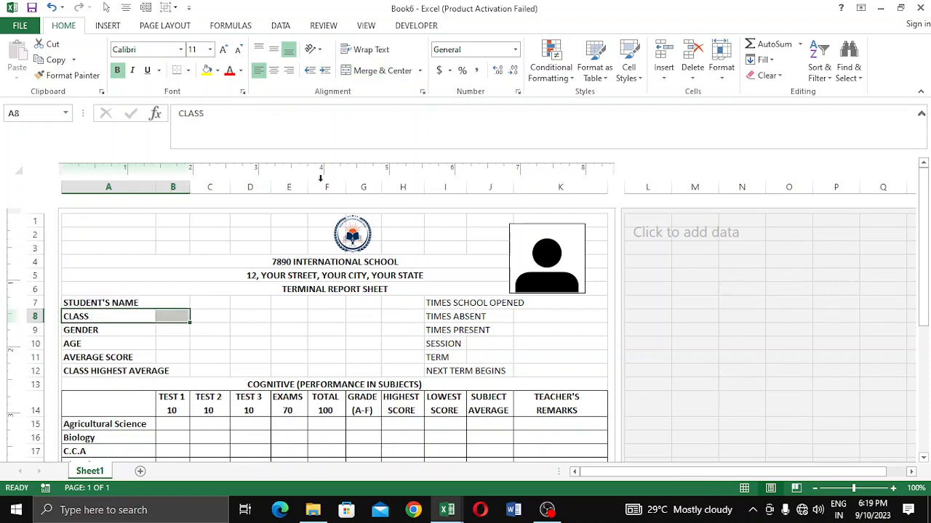
{"action": "left_click", "coordinate": [372, 70]}
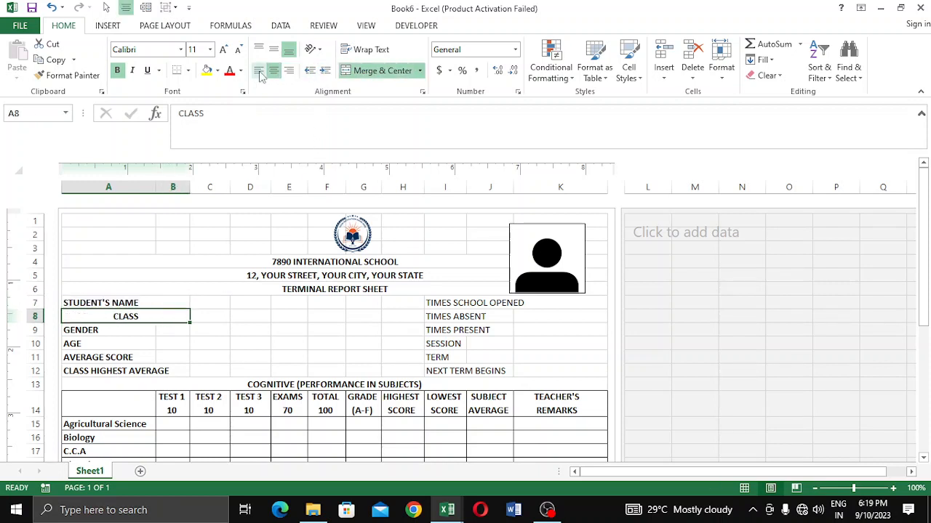
{"action": "left_click", "coordinate": [258, 71]}
- Merge A9:B9 for GENDER and A10:B10 for AGE, keeping both labels left-aligned
{"action": "left_click_drag", "start_coordinate": [83, 331], "coordinate": [154, 325]}
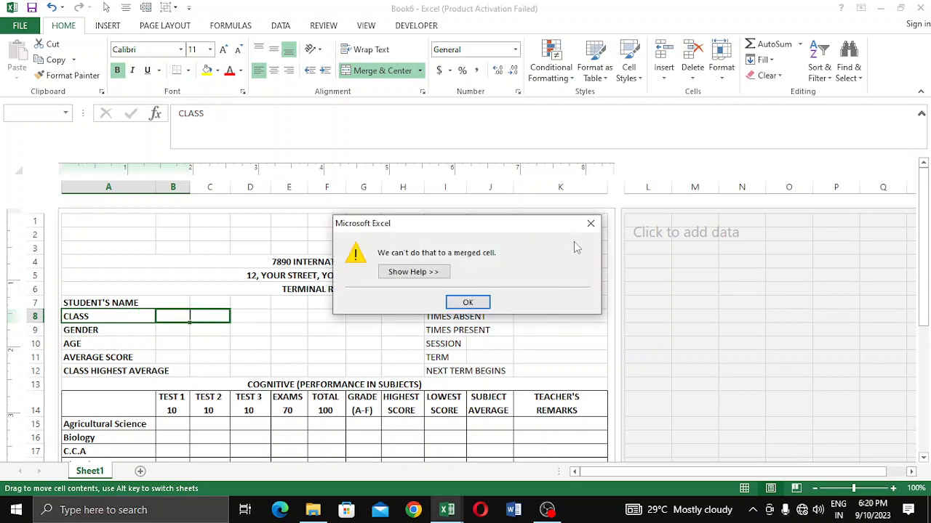
{"action": "left_click", "coordinate": [590, 223]}
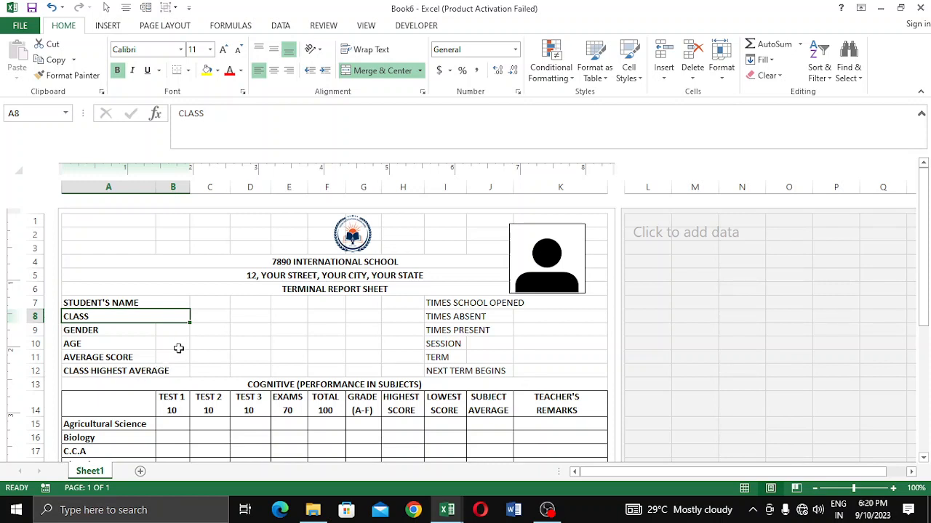
{"action": "left_click", "coordinate": [124, 330]}
{"action": "left_click_drag", "start_coordinate": [124, 330], "coordinate": [170, 330]}
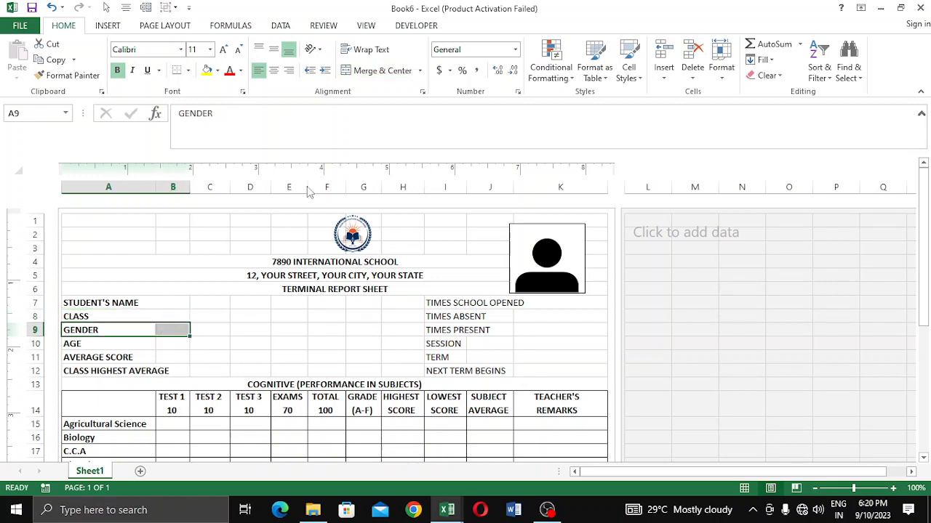
{"action": "left_click", "coordinate": [409, 76]}
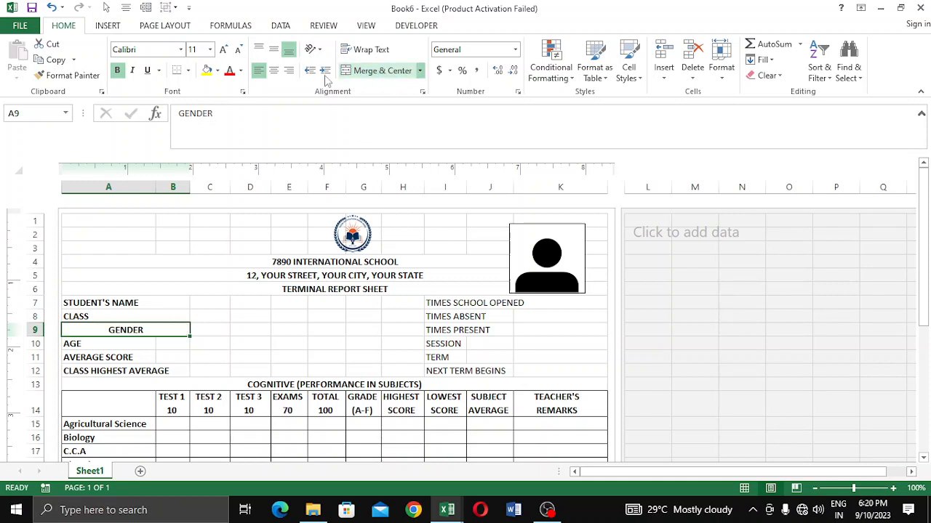
{"action": "left_click", "coordinate": [258, 70]}
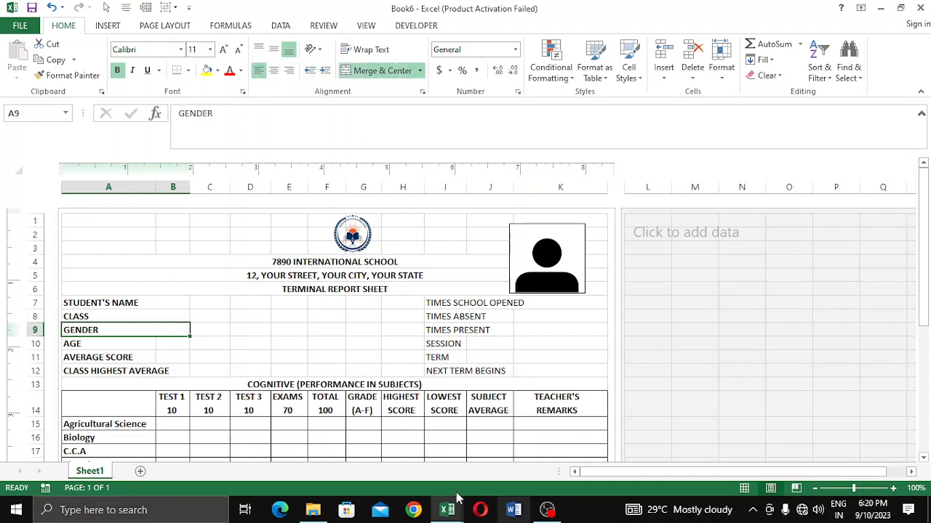
{"action": "left_click_drag", "start_coordinate": [83, 344], "coordinate": [168, 336]}
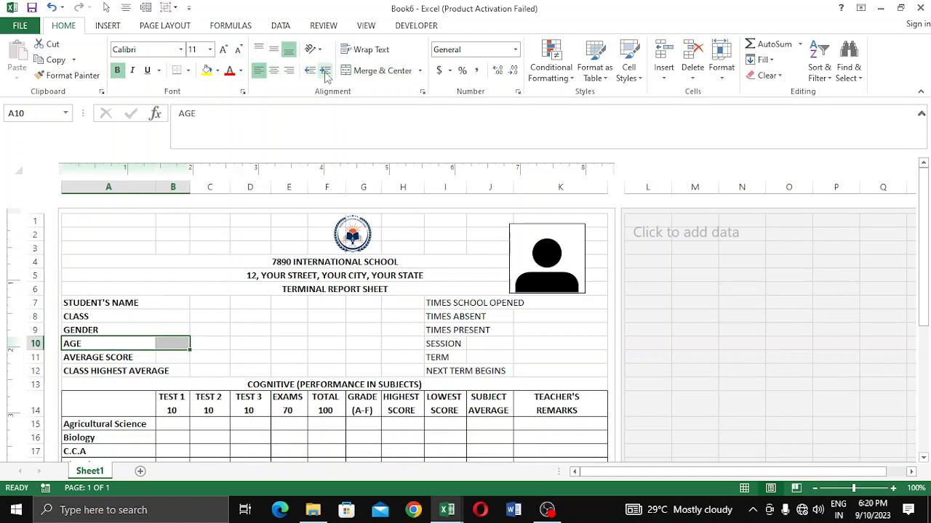
{"action": "left_click", "coordinate": [378, 71]}
{"action": "left_click", "coordinate": [259, 72]}
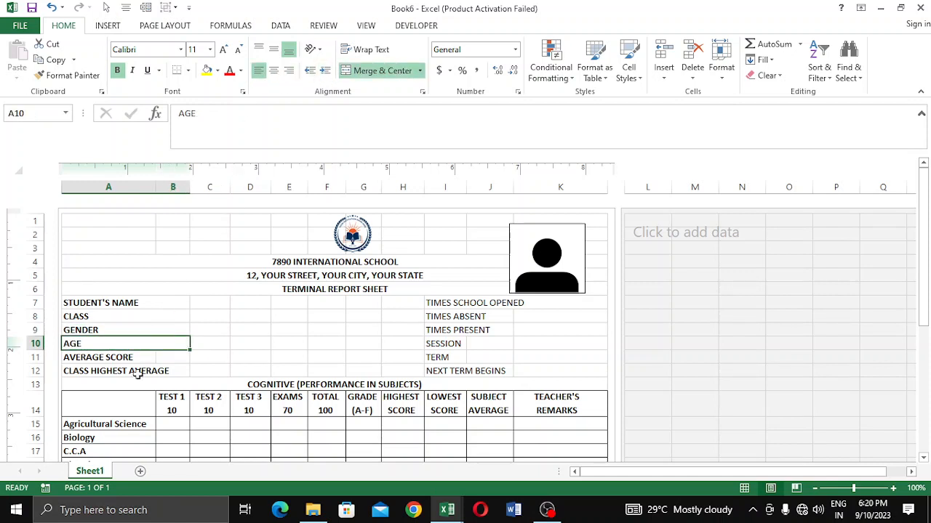
- Merge A11:B11 for AVERAGE SCORE and A12:B12 for CLASS HIGHEST AVERAGE, keeping both labels left-aligned
{"action": "left_click_drag", "start_coordinate": [105, 356], "coordinate": [189, 356]}
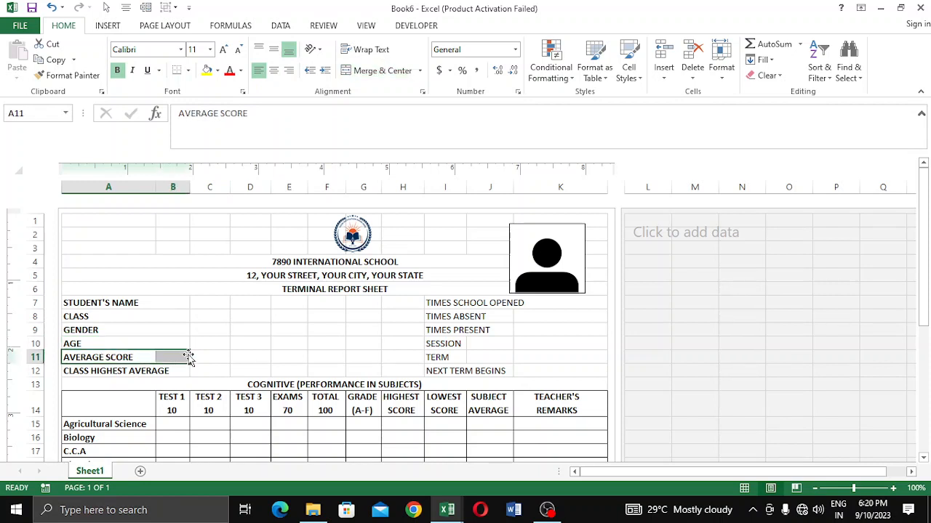
{"action": "left_click", "coordinate": [359, 73]}
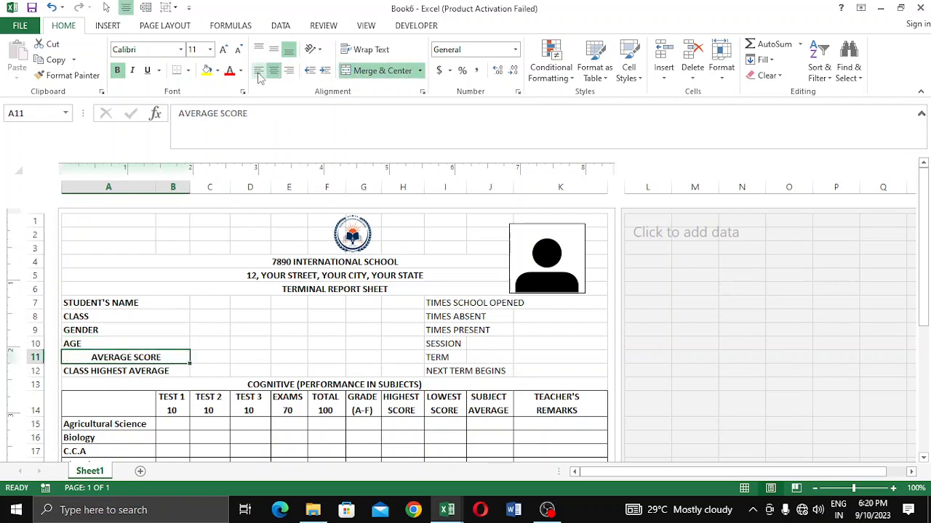
{"action": "left_click", "coordinate": [259, 71]}
{"action": "left_click_drag", "start_coordinate": [110, 379], "coordinate": [181, 367]}
{"action": "left_click", "coordinate": [370, 72]}
{"action": "left_click", "coordinate": [259, 70]}
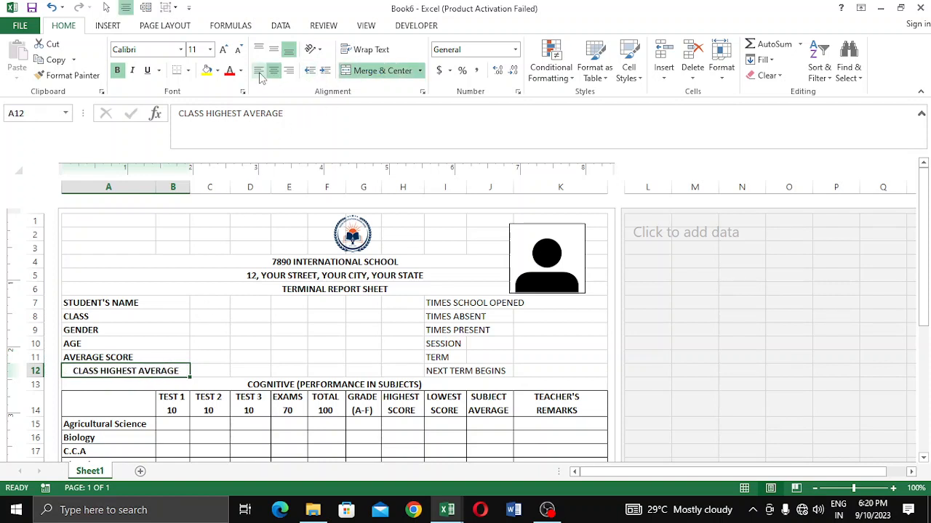
{"action": "left_click", "coordinate": [220, 370]}
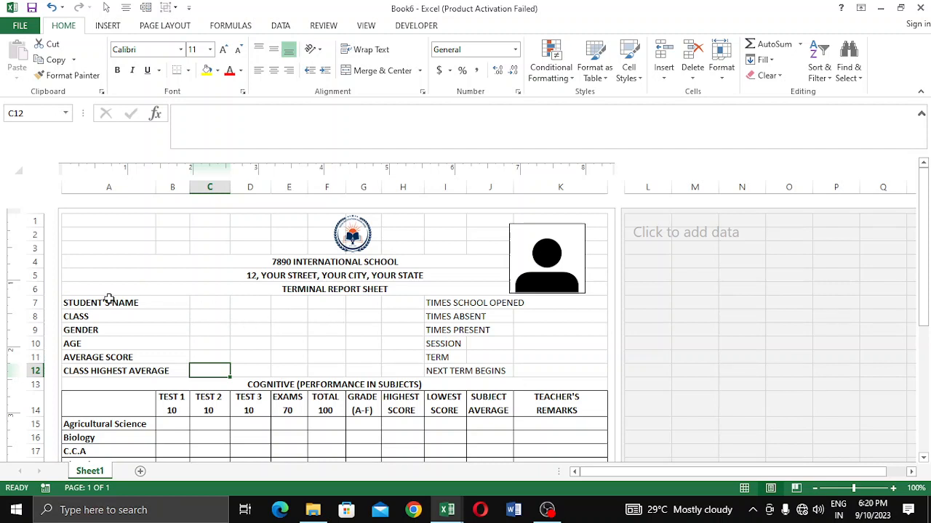
- Merge and center columns C to F separately in rows 7, 8 and 9 as entry fields for student's name, class and gender
{"action": "left_click", "coordinate": [90, 302]}
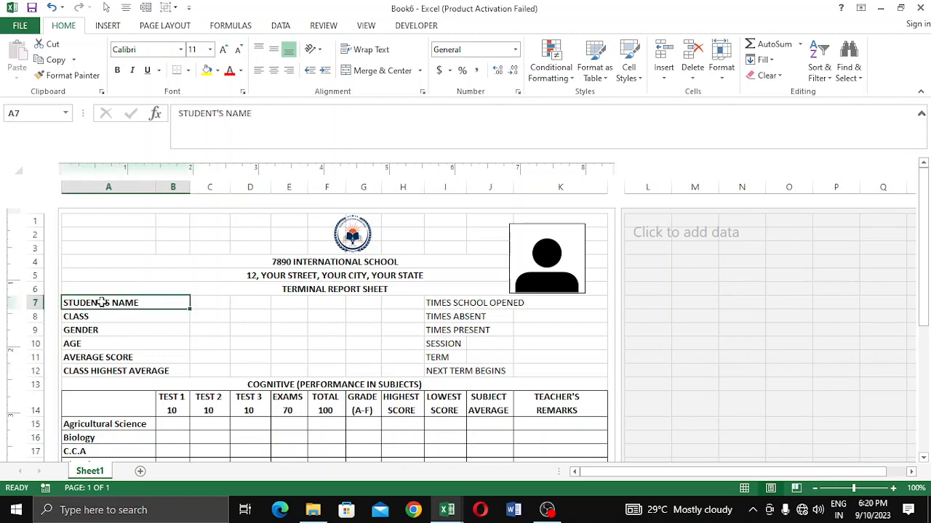
{"action": "left_click", "coordinate": [251, 339]}
{"action": "left_click_drag", "start_coordinate": [206, 301], "coordinate": [318, 304]}
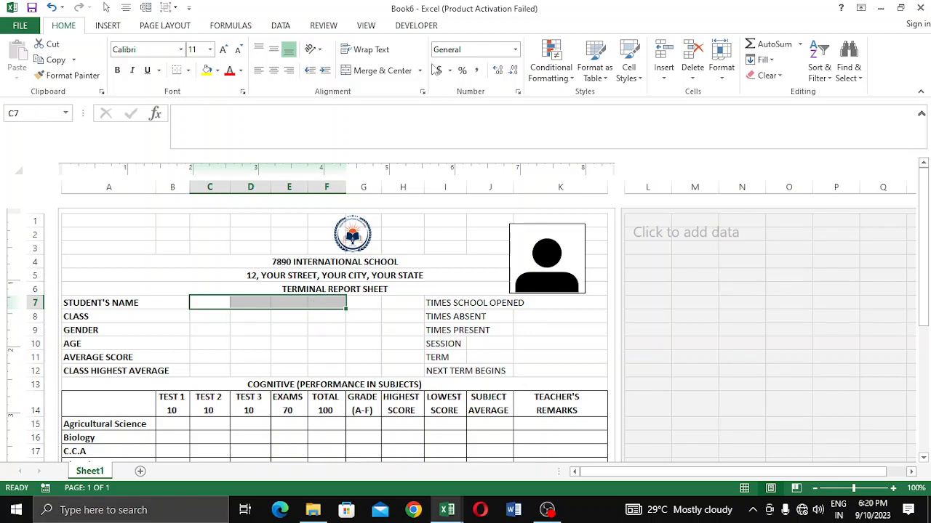
{"action": "left_click", "coordinate": [382, 69]}
{"action": "left_click_drag", "start_coordinate": [214, 320], "coordinate": [313, 316]}
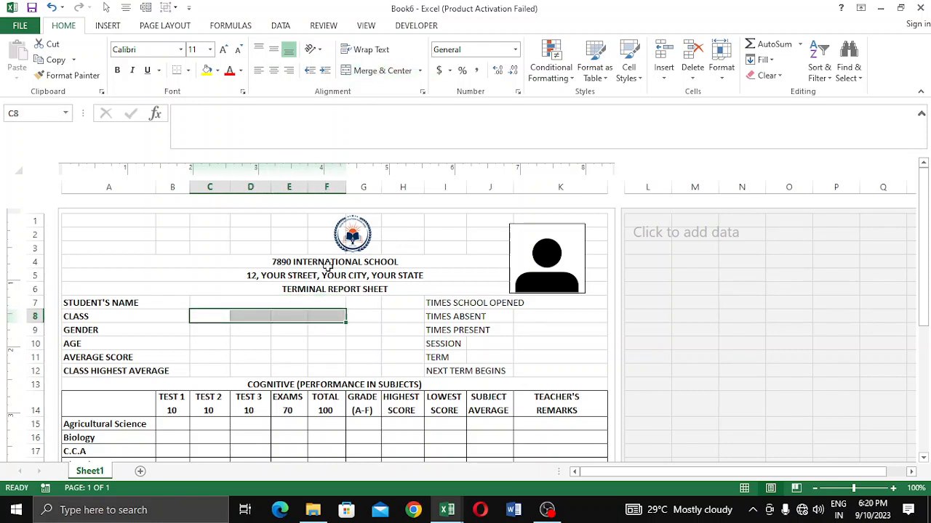
{"action": "left_click", "coordinate": [382, 70]}
{"action": "left_click_drag", "start_coordinate": [203, 328], "coordinate": [320, 328]}
{"action": "left_click", "coordinate": [381, 71]}
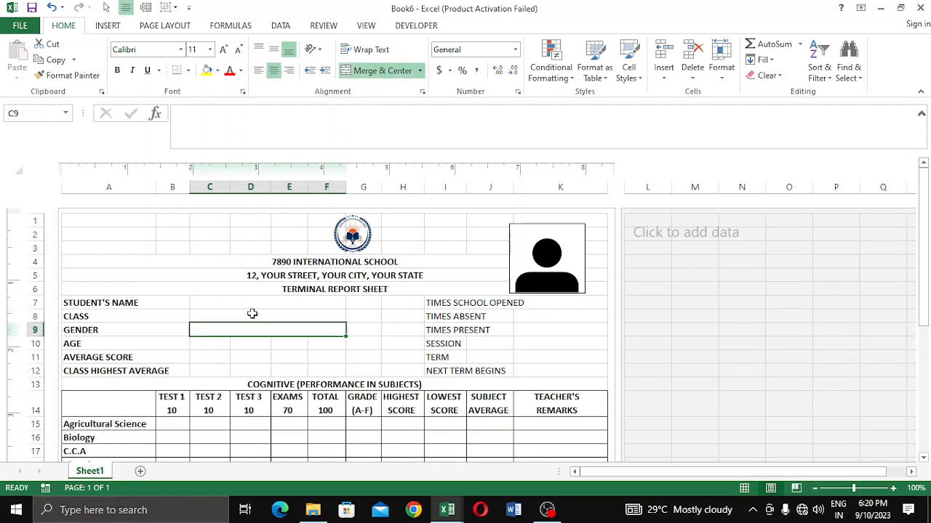
- Merge and center columns C to F separately in rows 10, 11 and 12 as entry fields for age and both averages
{"action": "left_click", "coordinate": [200, 343]}
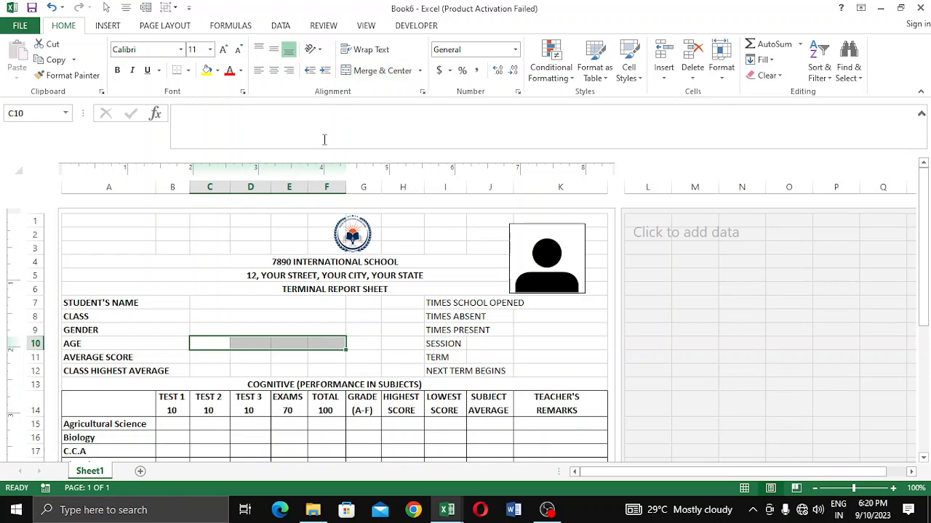
{"action": "left_click", "coordinate": [383, 70]}
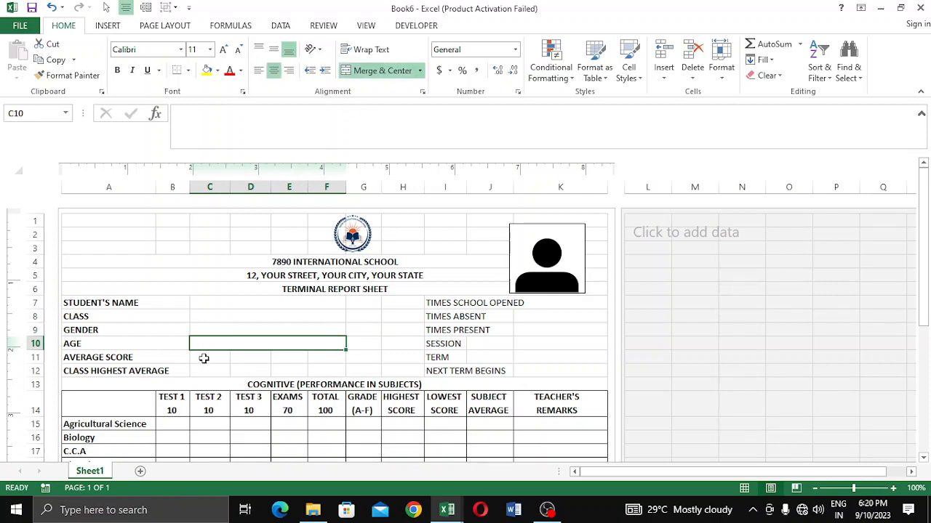
{"action": "left_click_drag", "start_coordinate": [203, 358], "coordinate": [327, 358]}
{"action": "left_click", "coordinate": [382, 71]}
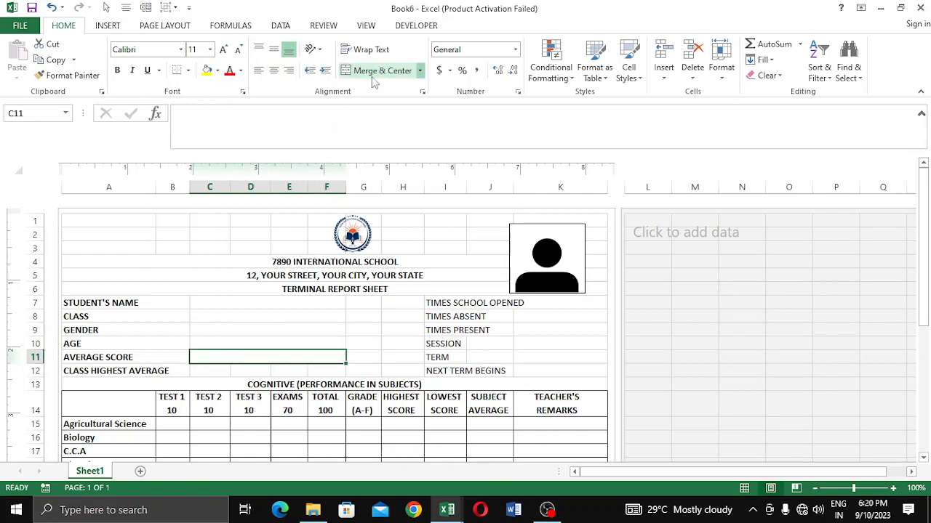
{"action": "left_click_drag", "start_coordinate": [204, 371], "coordinate": [325, 372]}
{"action": "left_click", "coordinate": [382, 71]}
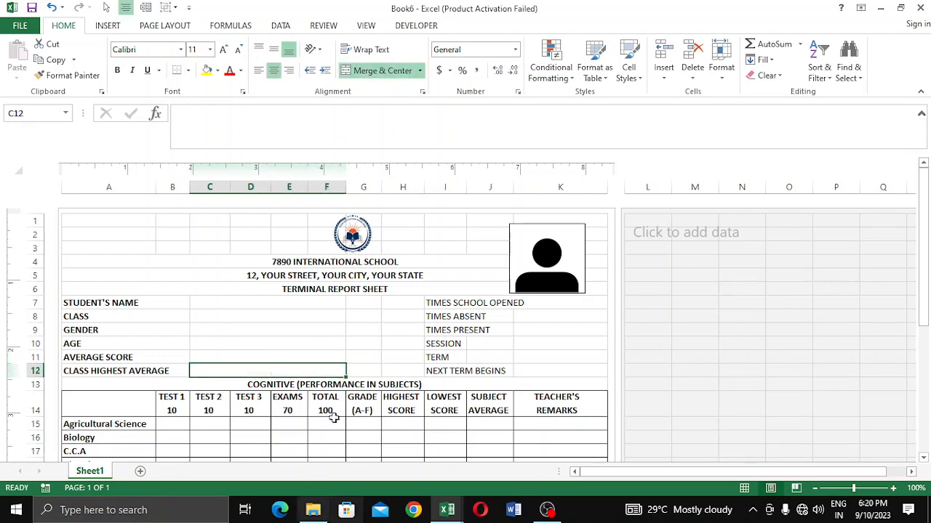
{"action": "left_click", "coordinate": [373, 367]}
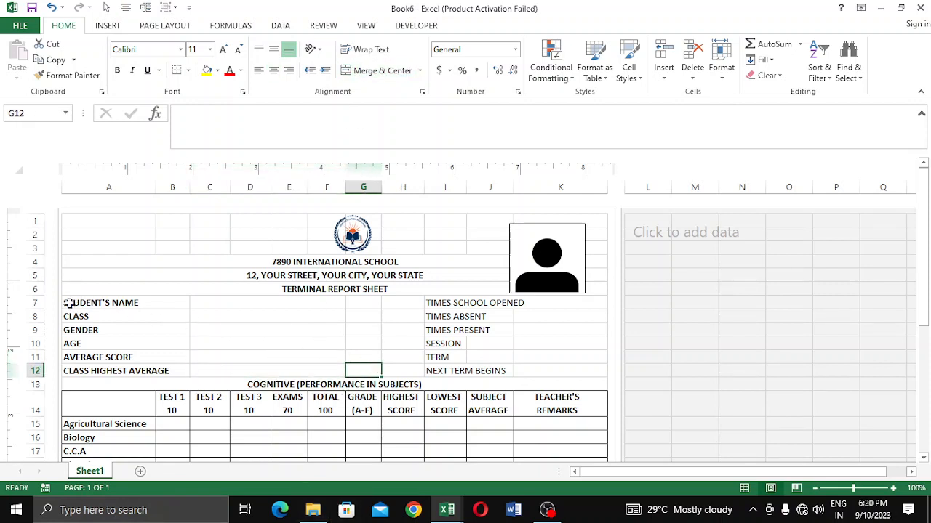
- Apply thin outline and inside borders to the student information block A7:F12
{"action": "left_click_drag", "start_coordinate": [69, 302], "coordinate": [234, 366]}
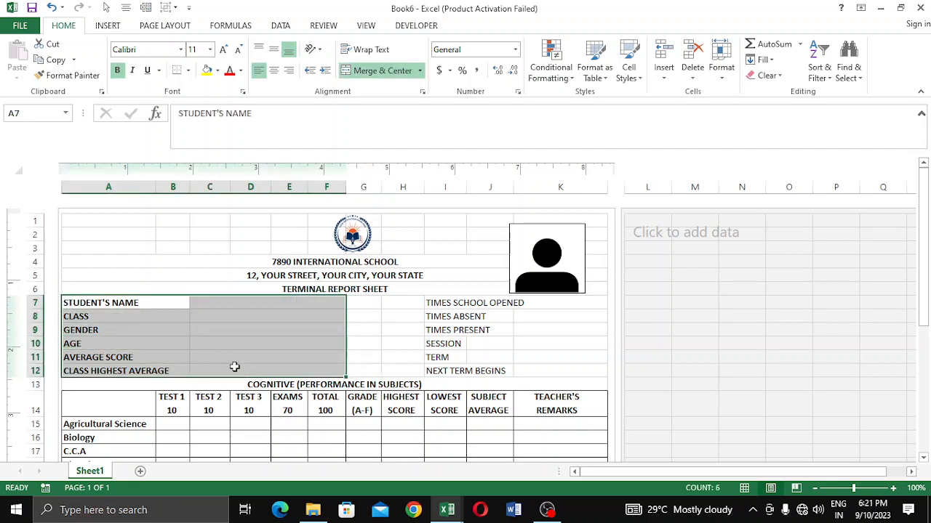
{"action": "right_click", "coordinate": [234, 367]}
{"action": "left_click", "coordinate": [277, 306]}
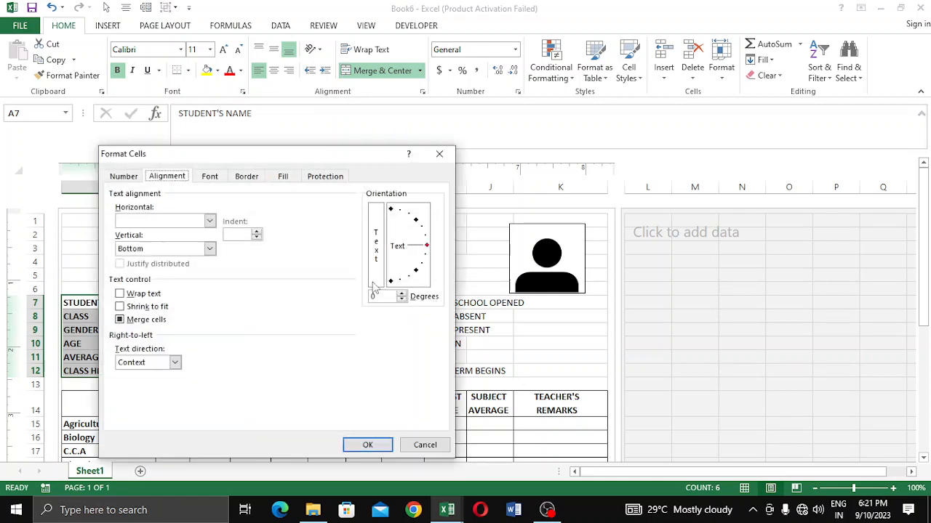
{"action": "left_click", "coordinate": [285, 177]}
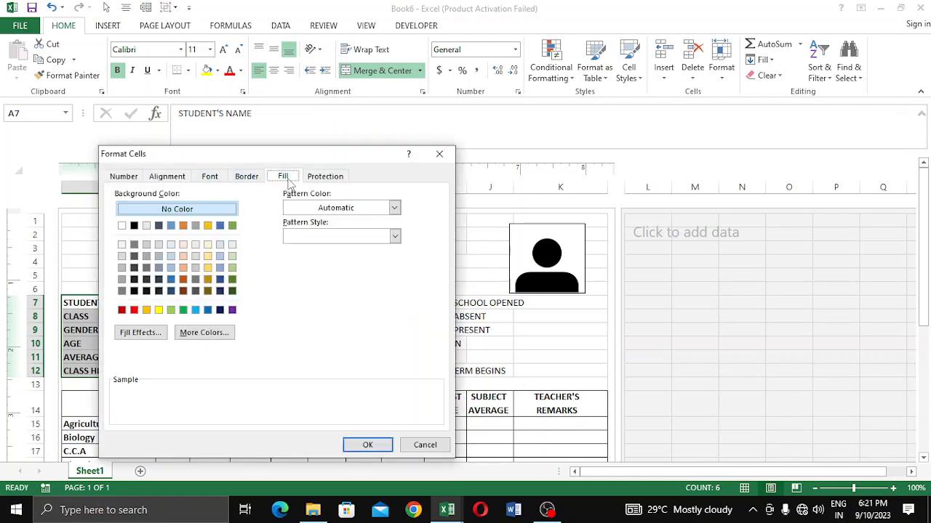
{"action": "left_click", "coordinate": [247, 176]}
{"action": "left_click", "coordinate": [289, 216]}
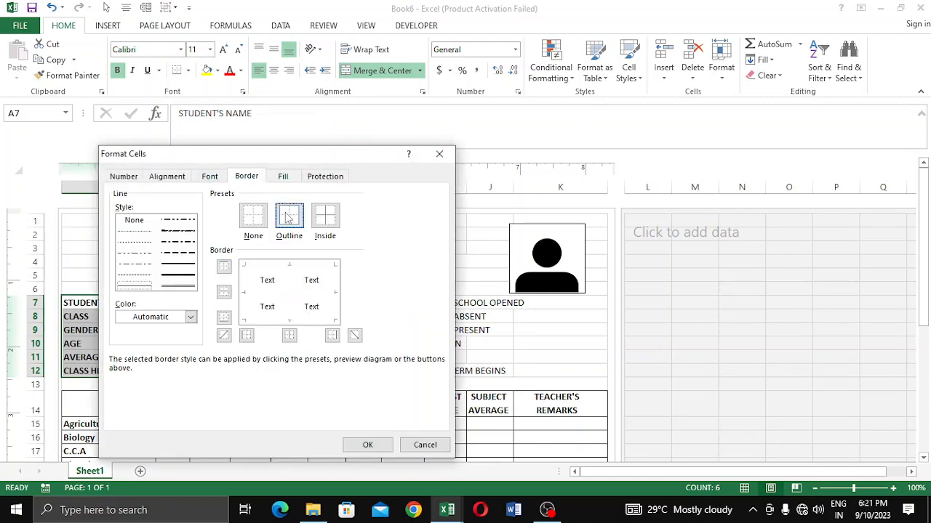
{"action": "left_click", "coordinate": [287, 304]}
{"action": "left_click", "coordinate": [298, 293]}
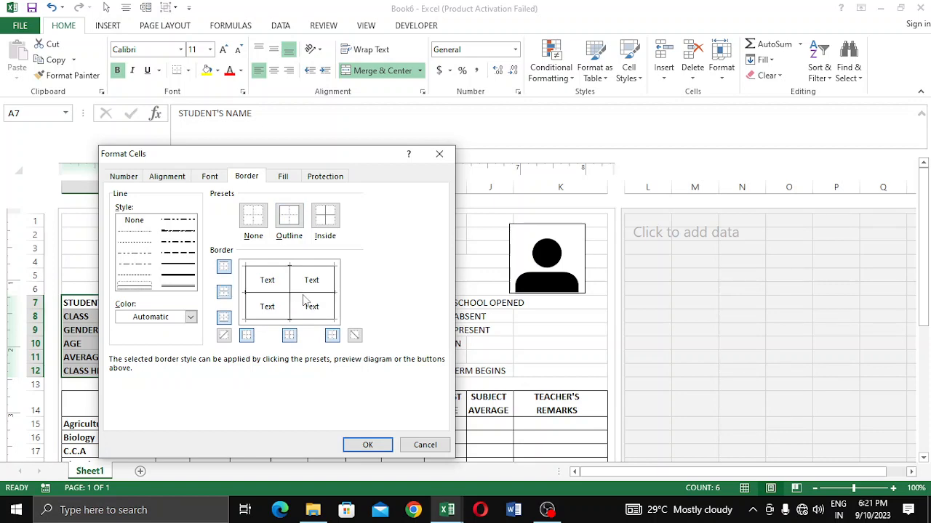
{"action": "left_click", "coordinate": [368, 445]}
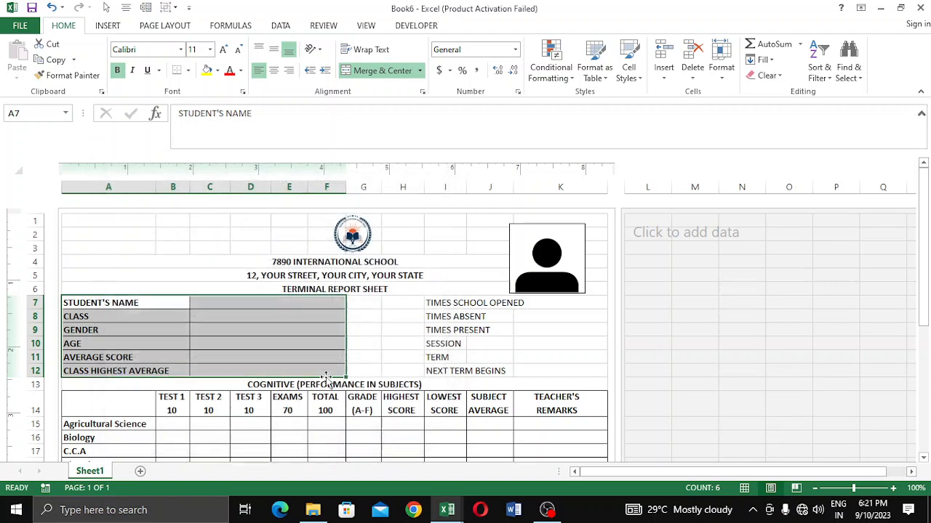
- Check the report sheet in the print preview and return to the worksheet
{"action": "left_click", "coordinate": [368, 342]}
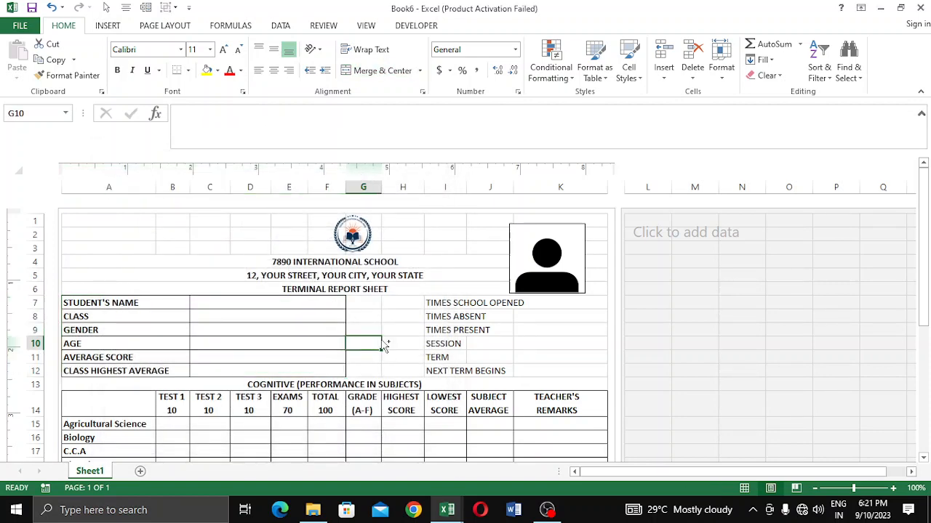
{"action": "key", "text": "ctrl+p"}
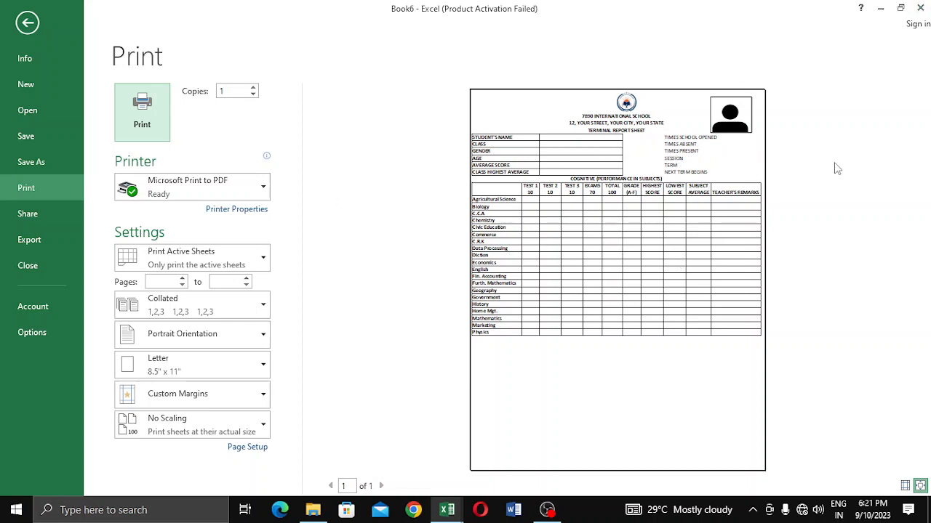
{"action": "left_click", "coordinate": [27, 23]}
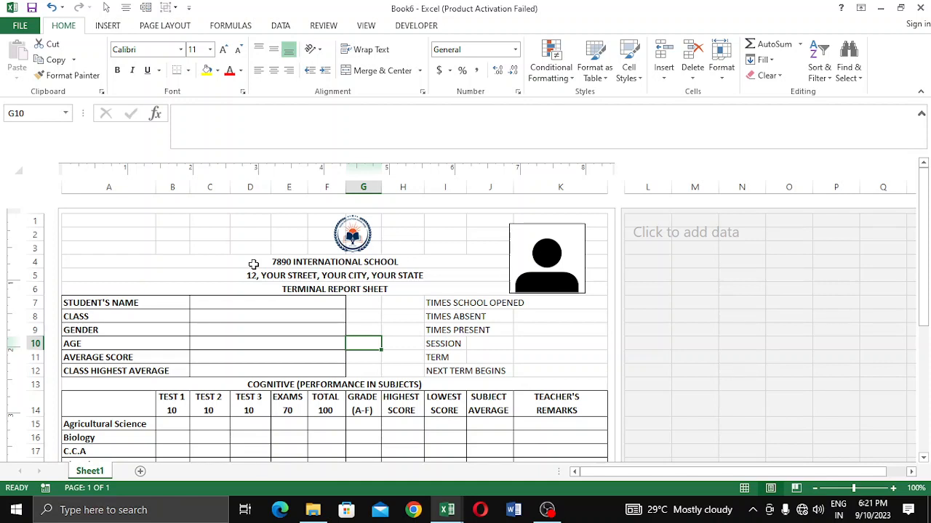
- Widen column J to fit the TIMES SCHOOL OPENED label and narrow column K so the sheet stays on one page
{"action": "left_click", "coordinate": [508, 346]}
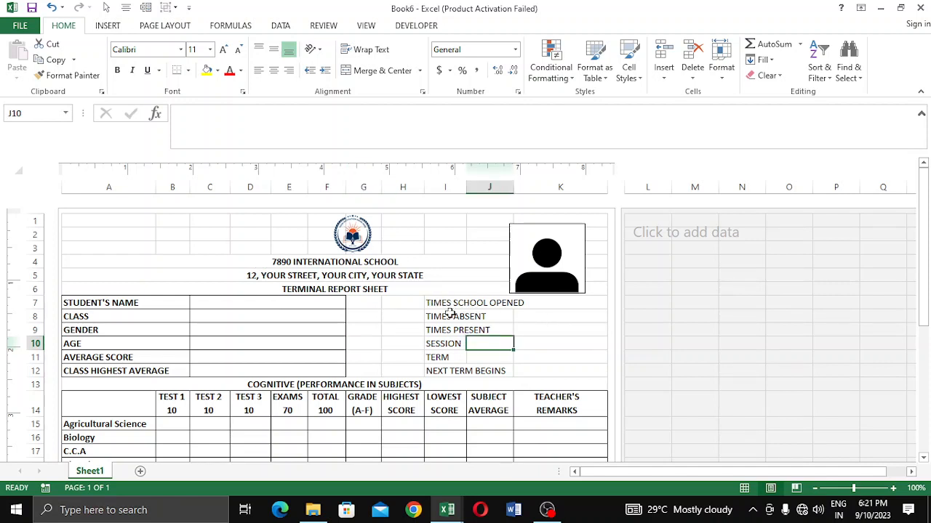
{"action": "left_click", "coordinate": [551, 351]}
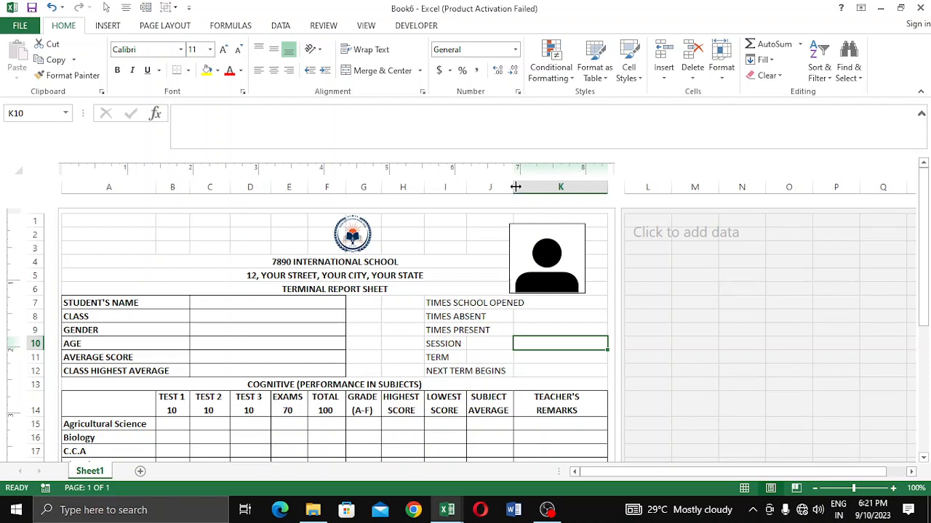
{"action": "left_click", "coordinate": [476, 290]}
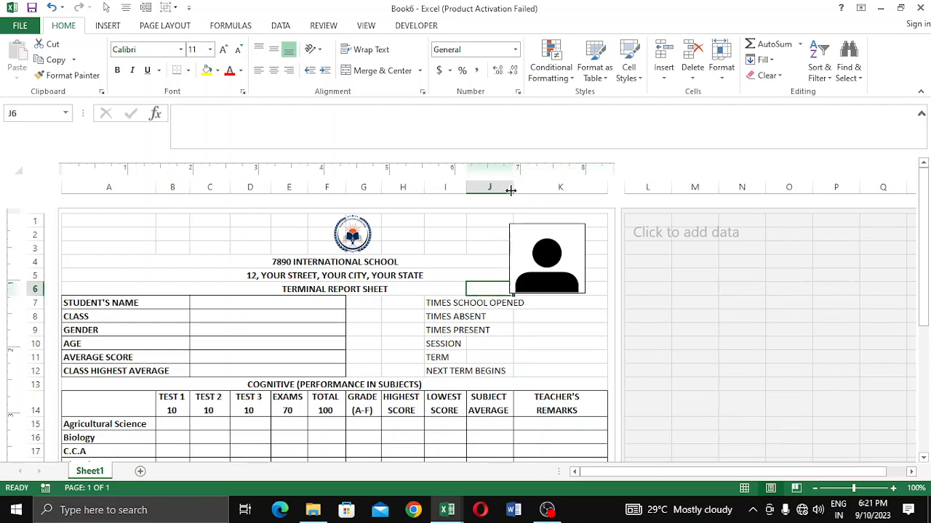
{"action": "left_click_drag", "start_coordinate": [511, 190], "coordinate": [524, 190]}
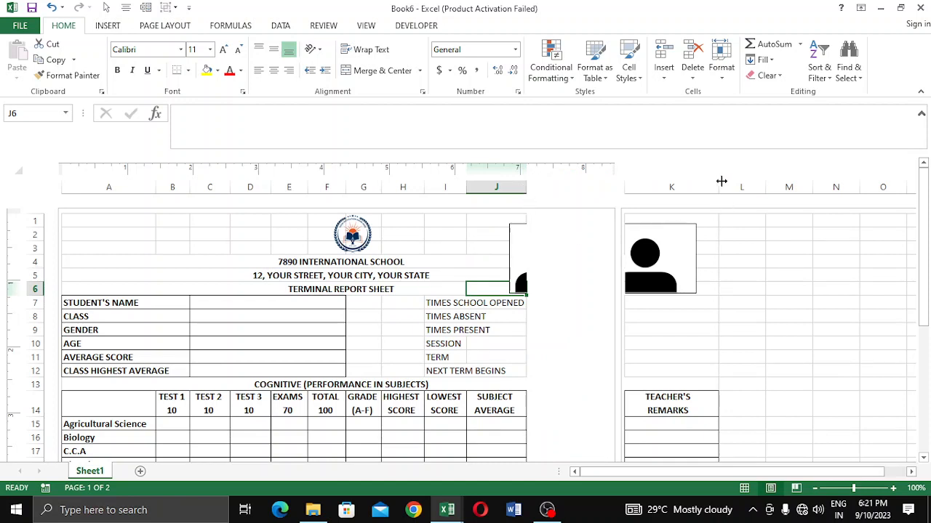
{"action": "left_click_drag", "start_coordinate": [720, 181], "coordinate": [708, 181]}
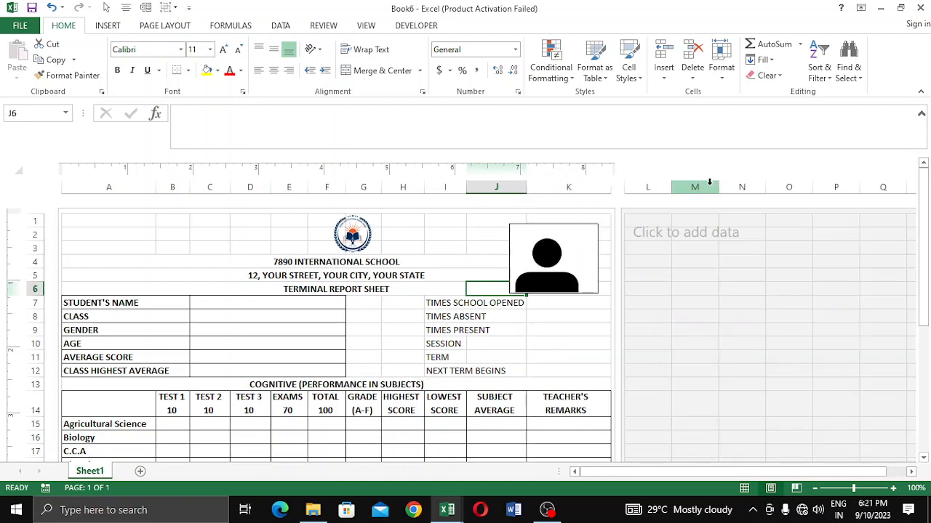
{"action": "left_click", "coordinate": [545, 346]}
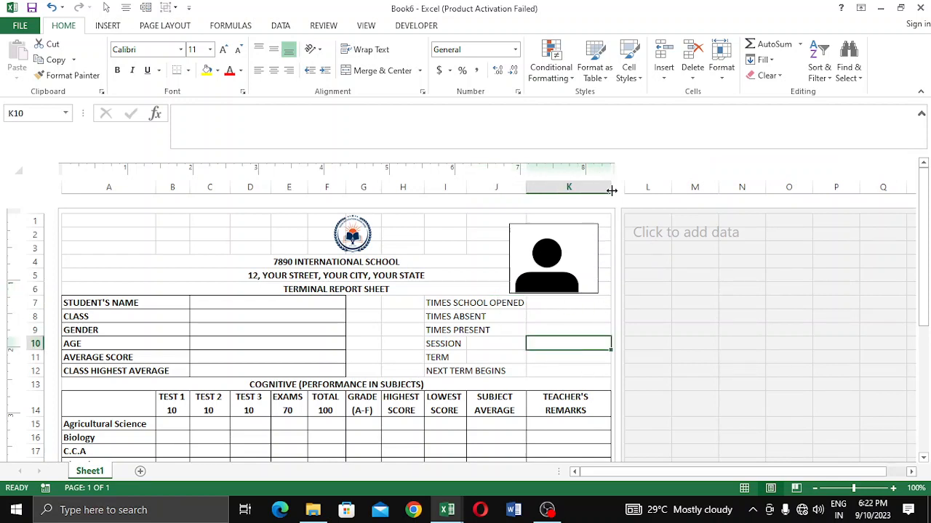
{"action": "left_click_drag", "start_coordinate": [612, 190], "coordinate": [609, 189]}
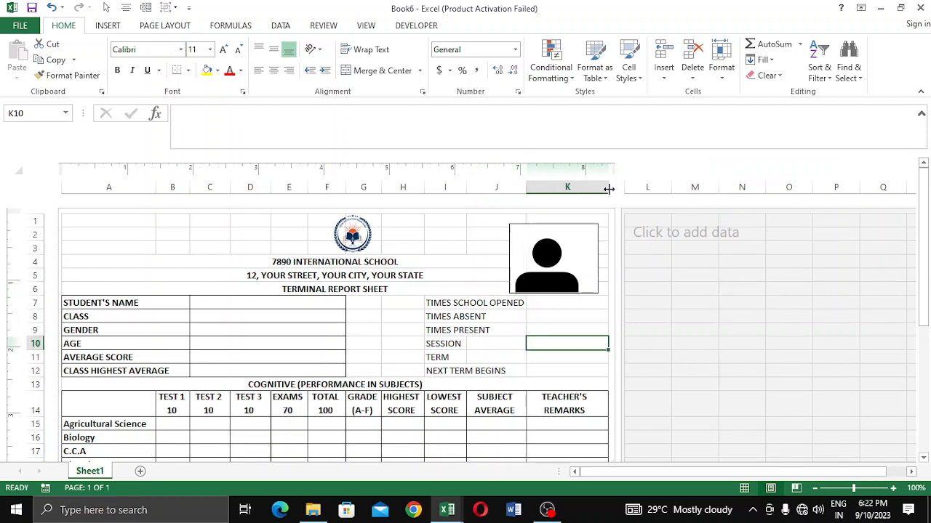
- Merge I7:J7 for TIMES SCHOOL OPENED and I8:J8 for TIMES ABSENT, keeping both labels left-aligned
{"action": "scroll", "coordinate": [565, 312], "scroll_direction": "down", "scroll_amount": 6}
{"action": "scroll", "coordinate": [565, 312], "scroll_direction": "up", "scroll_amount": 4}
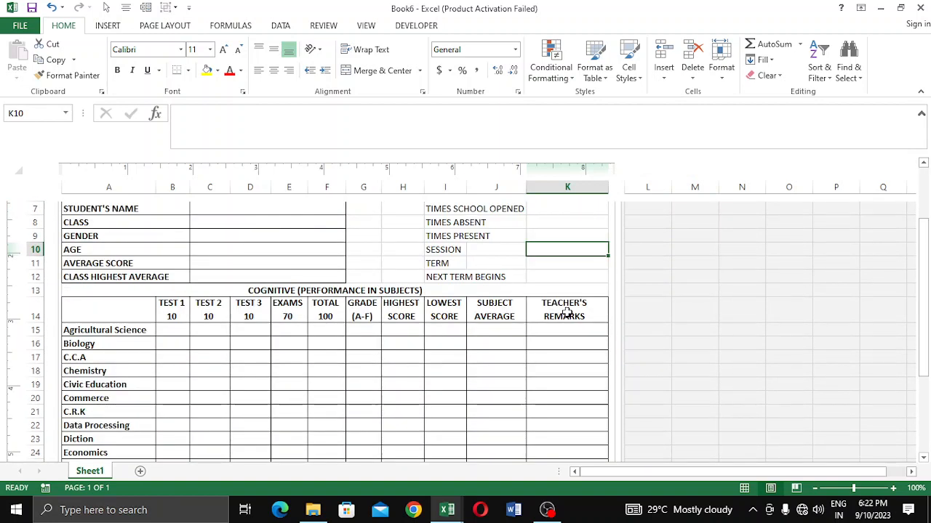
{"action": "scroll", "coordinate": [534, 319], "scroll_direction": "up", "scroll_amount": 2}
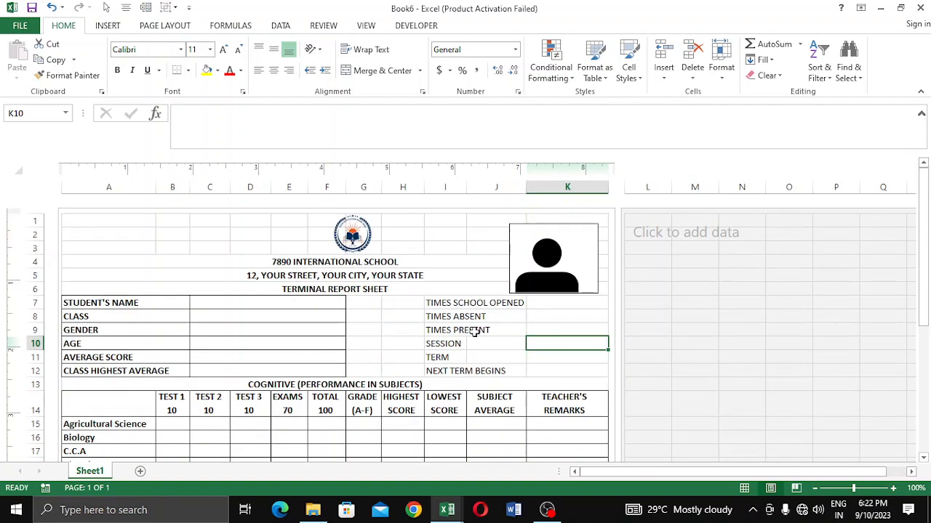
{"action": "left_click", "coordinate": [438, 300]}
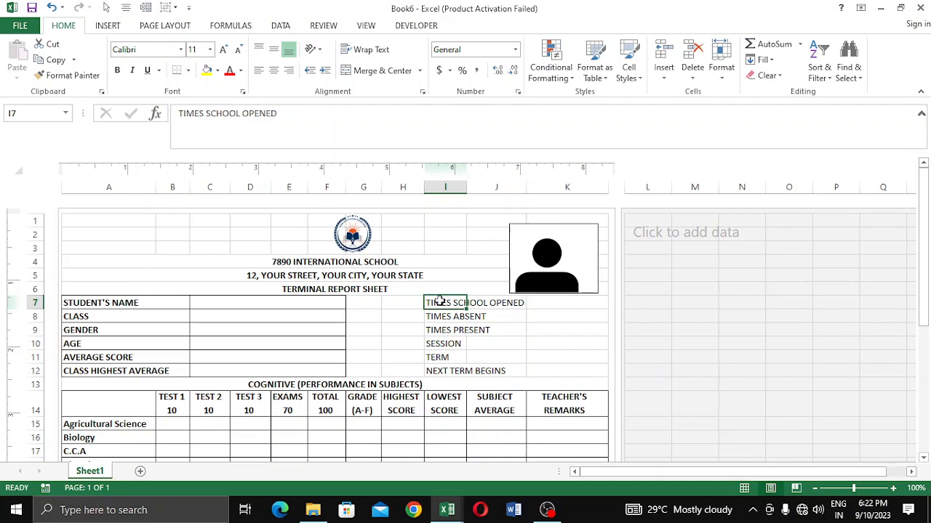
{"action": "left_click", "coordinate": [445, 341]}
{"action": "left_click_drag", "start_coordinate": [451, 302], "coordinate": [509, 304]}
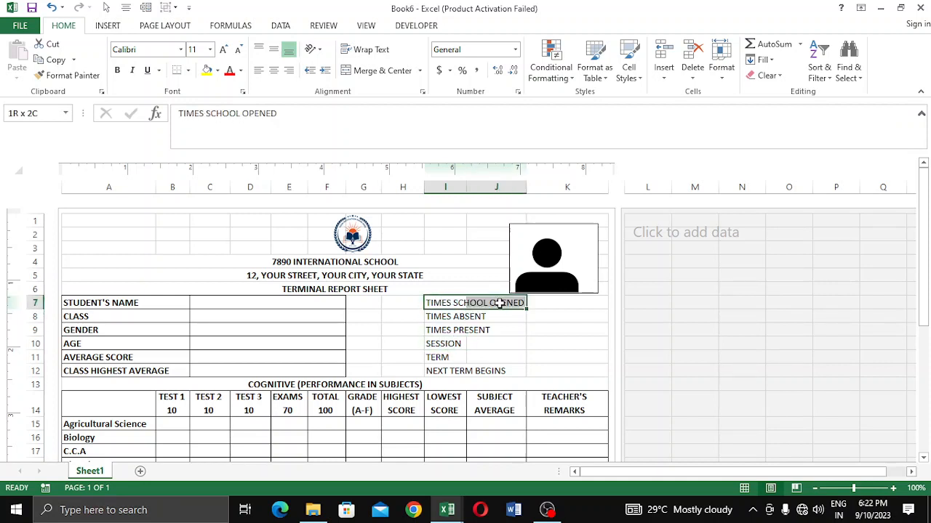
{"action": "left_click", "coordinate": [372, 71]}
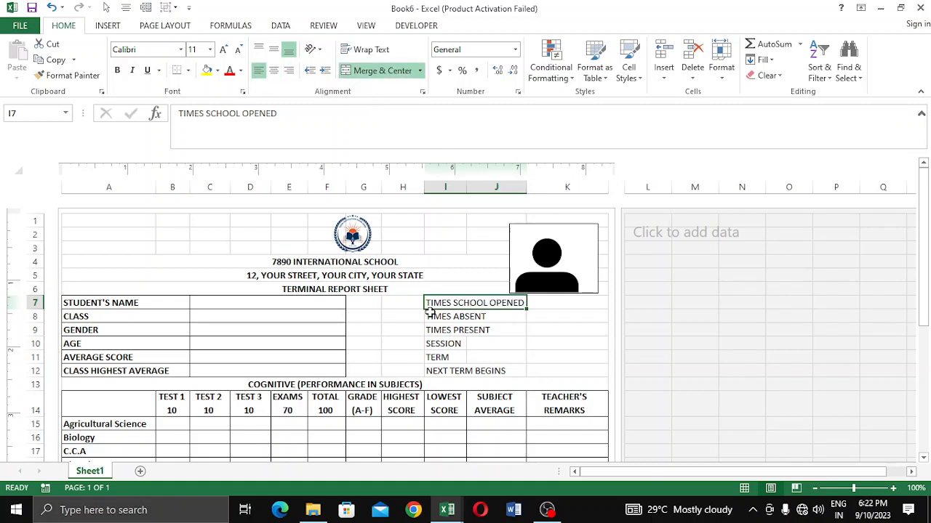
{"action": "left_click_drag", "start_coordinate": [432, 314], "coordinate": [473, 318]}
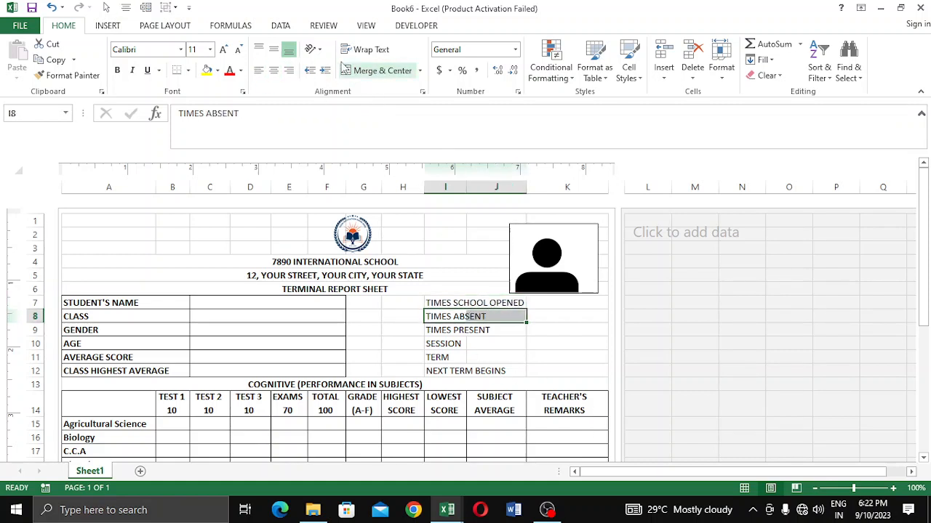
{"action": "left_click", "coordinate": [370, 70]}
{"action": "left_click", "coordinate": [258, 71]}
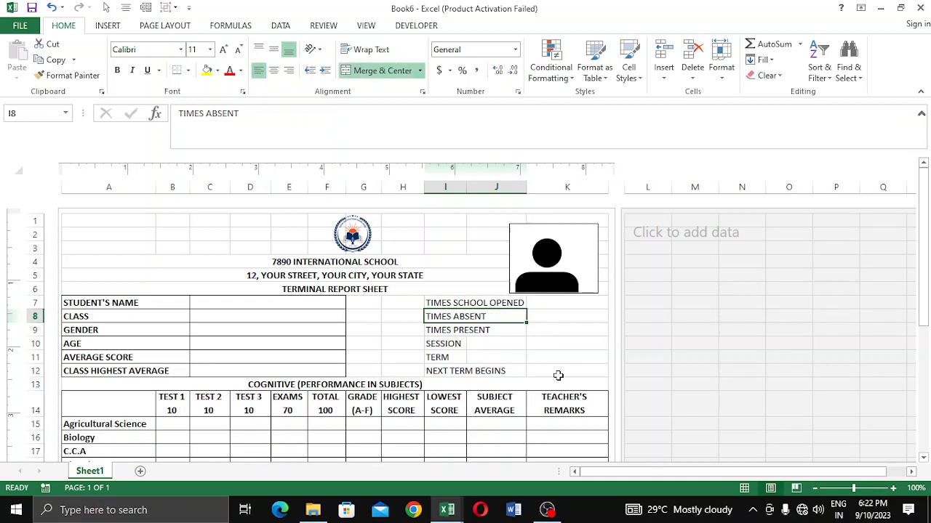
- Merge I9:J9 for TIMES PRESENT and I10:J10 for SESSION, keeping both labels left-aligned
{"action": "left_click_drag", "start_coordinate": [427, 331], "coordinate": [484, 331]}
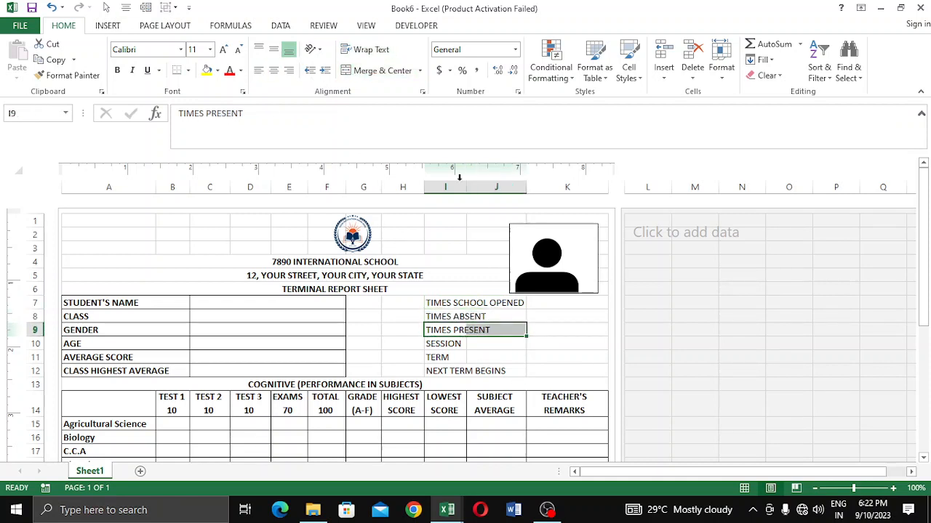
{"action": "left_click", "coordinate": [376, 70]}
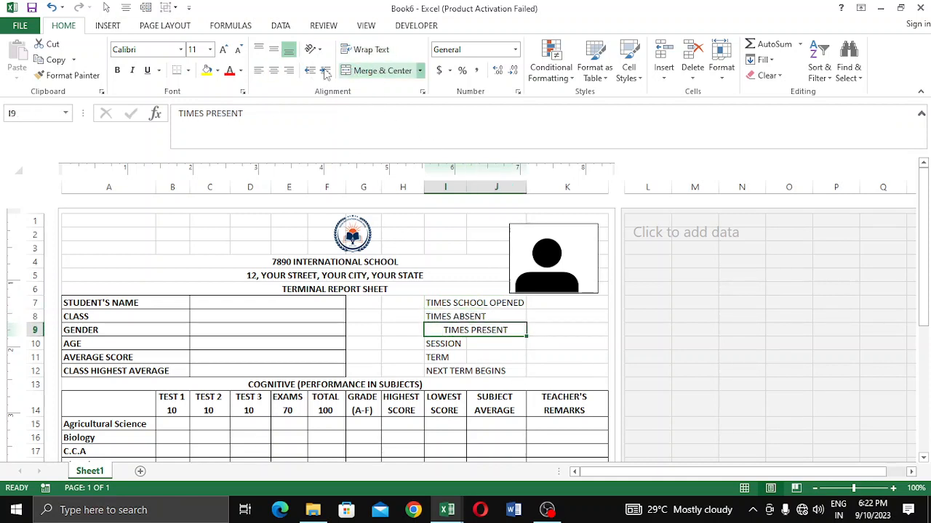
{"action": "left_click", "coordinate": [258, 71]}
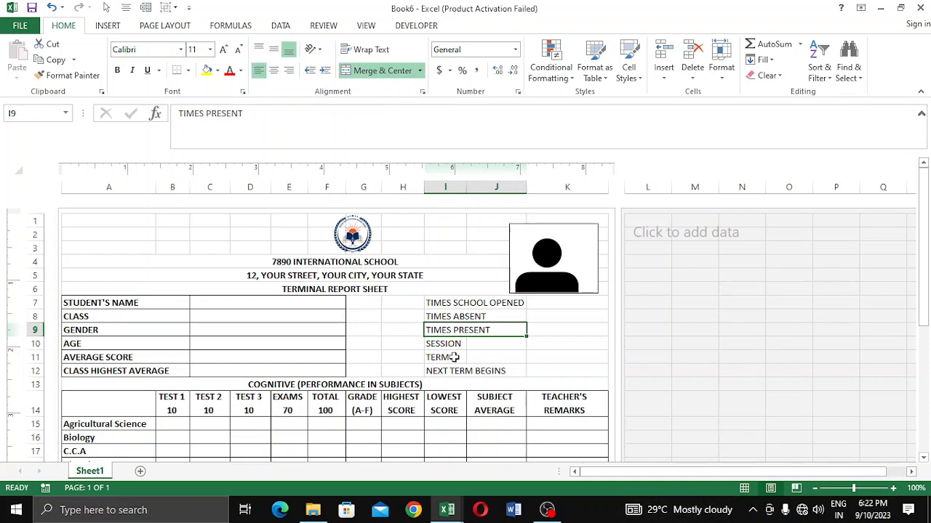
{"action": "left_click_drag", "start_coordinate": [436, 344], "coordinate": [516, 343]}
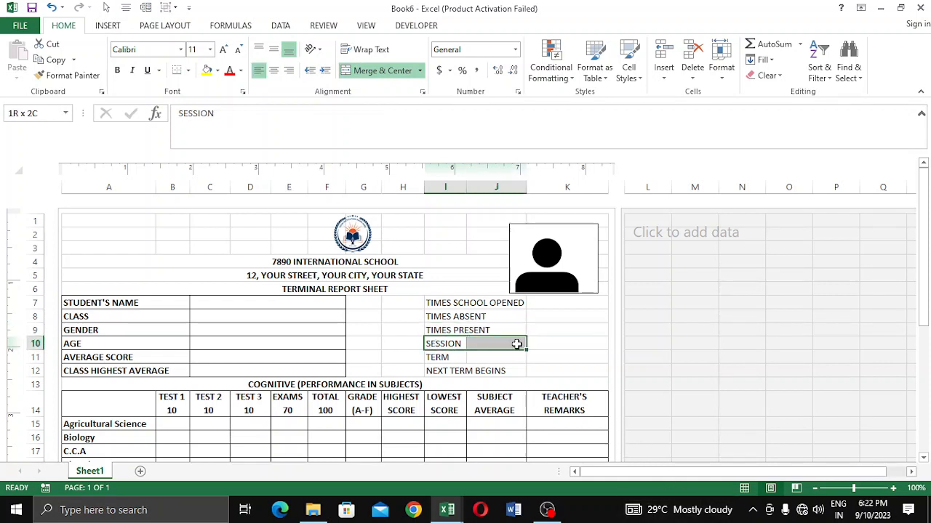
{"action": "left_click", "coordinate": [356, 73]}
{"action": "left_click", "coordinate": [258, 71]}
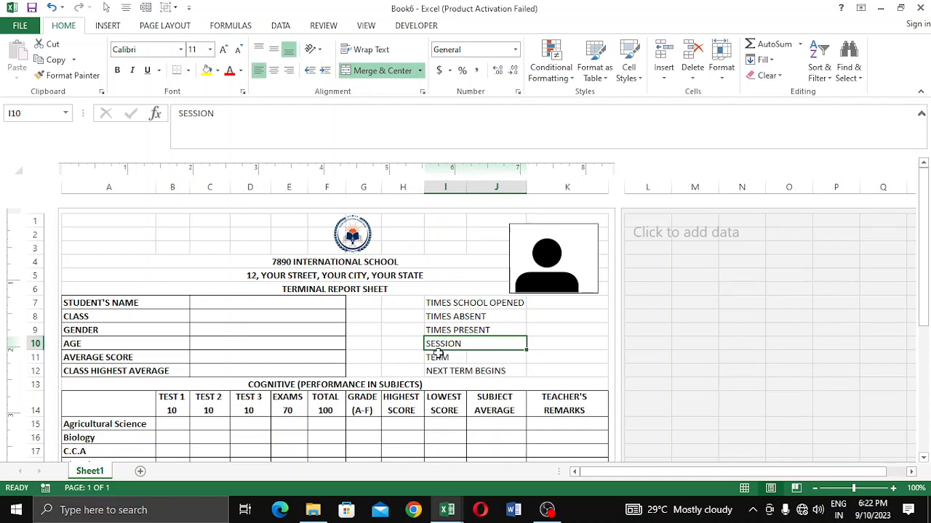
- Merge I11:J11 for TERM and I12:J12 for NEXT TERM BEGINS, keeping both labels left-aligned
{"action": "left_click_drag", "start_coordinate": [439, 355], "coordinate": [513, 357]}
{"action": "left_click", "coordinate": [374, 71]}
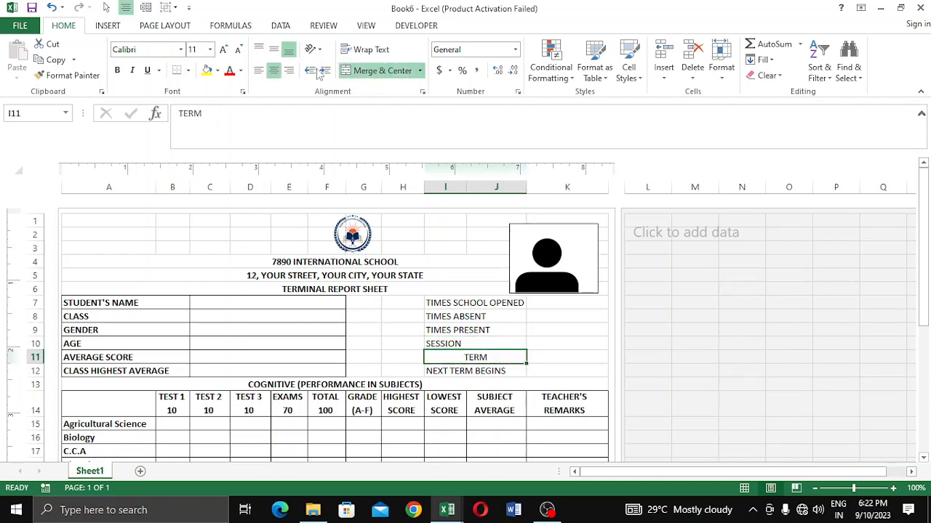
{"action": "left_click", "coordinate": [258, 70]}
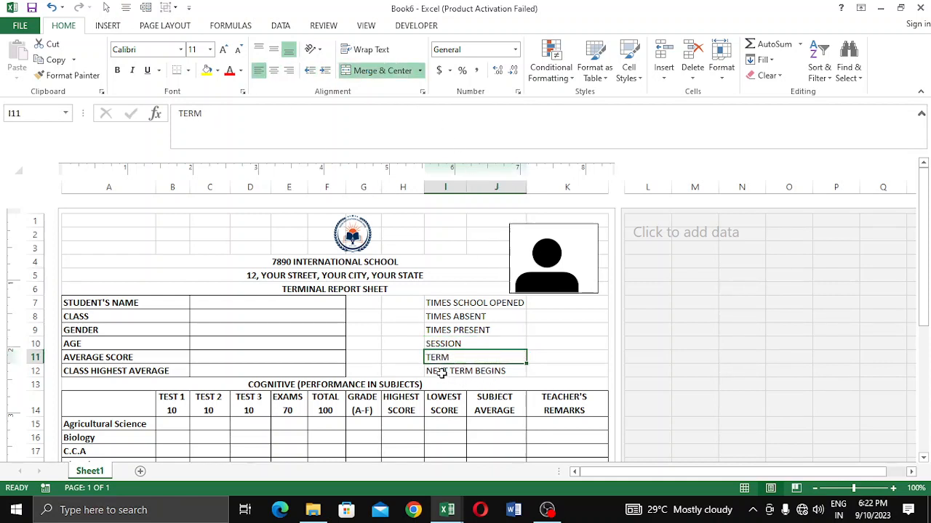
{"action": "left_click_drag", "start_coordinate": [441, 372], "coordinate": [508, 370]}
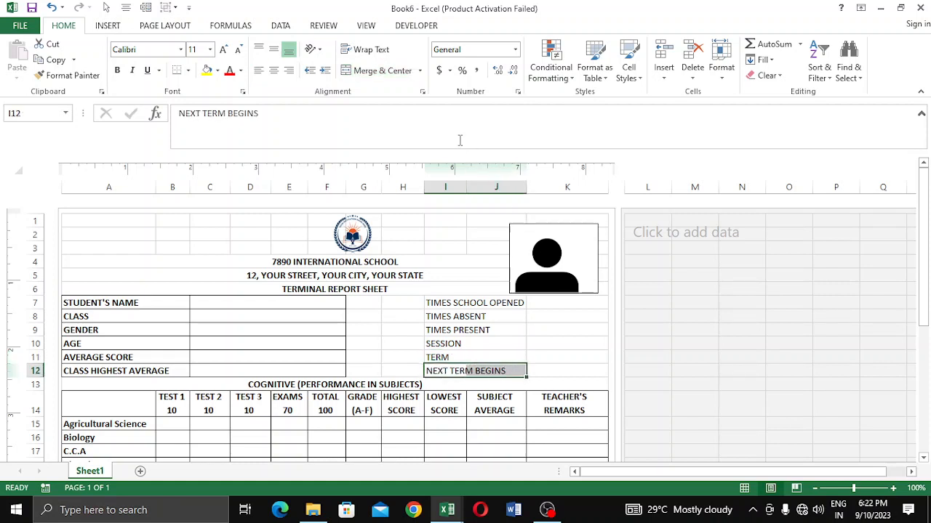
{"action": "left_click", "coordinate": [376, 70]}
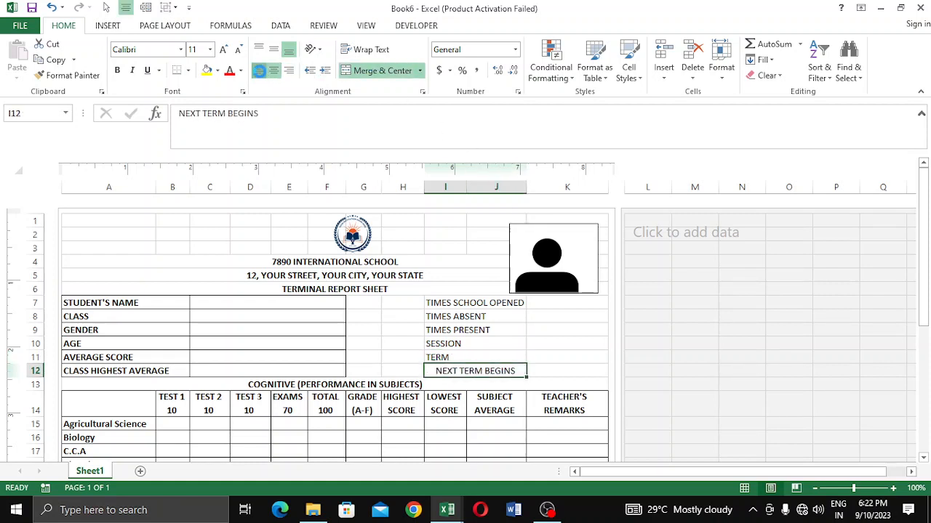
{"action": "left_click", "coordinate": [259, 70]}
{"action": "left_click", "coordinate": [582, 372]}
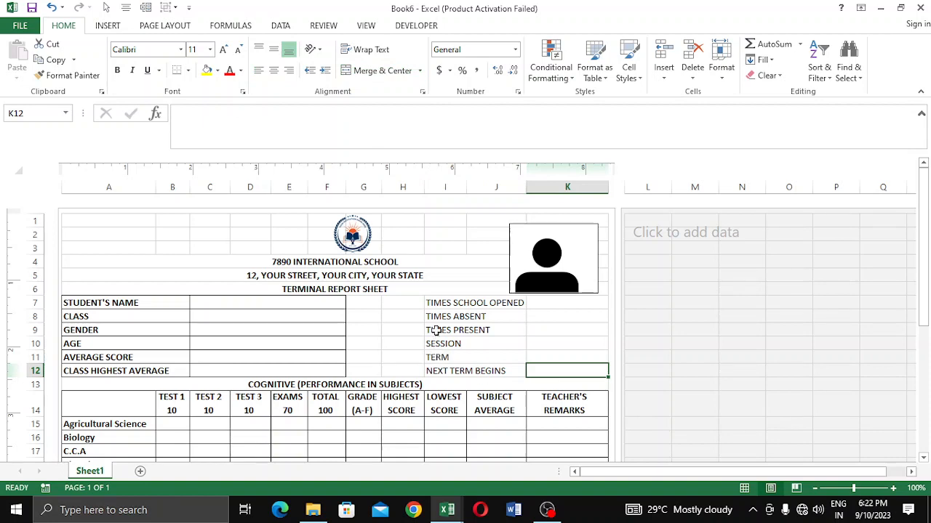
- Apply thin outline and inside borders to the attendance information block I7:K12
{"action": "left_click_drag", "start_coordinate": [440, 300], "coordinate": [565, 368]}
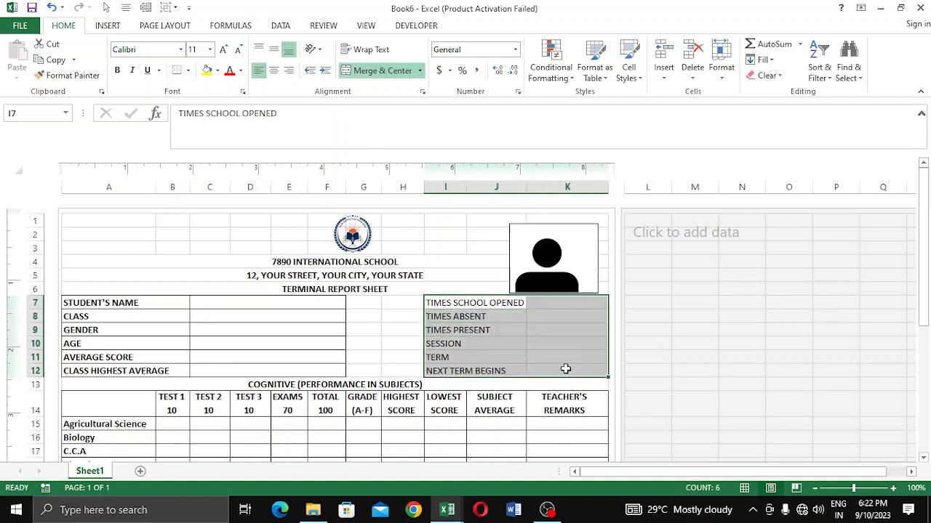
{"action": "right_click", "coordinate": [563, 367]}
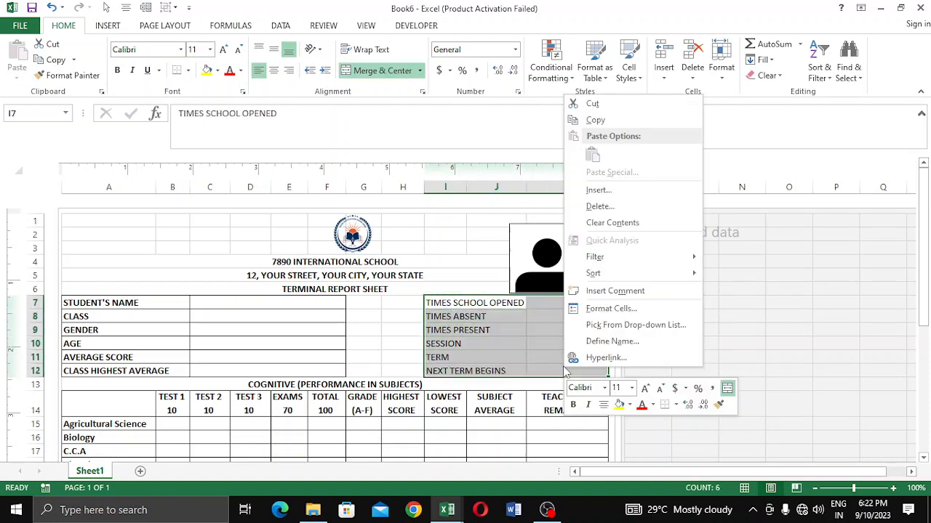
{"action": "left_click", "coordinate": [609, 313]}
{"action": "left_click", "coordinate": [500, 176]}
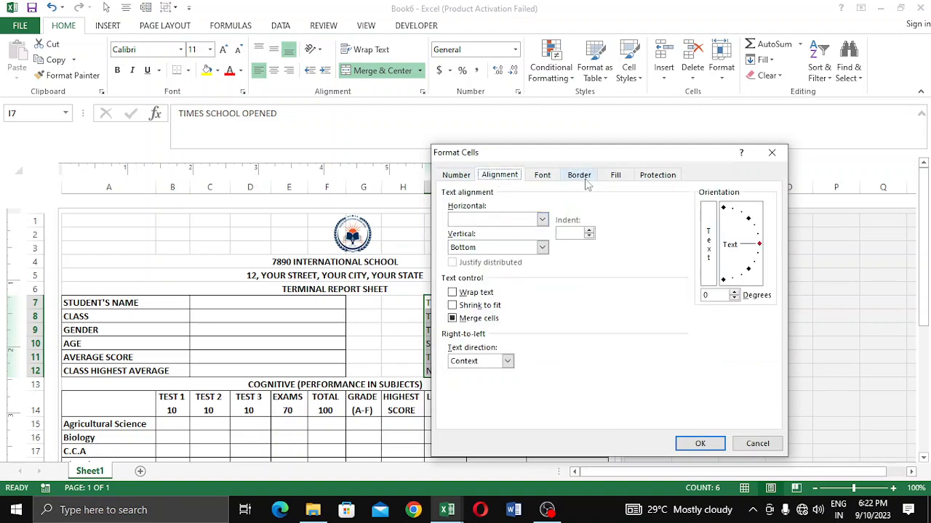
{"action": "left_click", "coordinate": [616, 176]}
{"action": "left_click", "coordinate": [579, 175]}
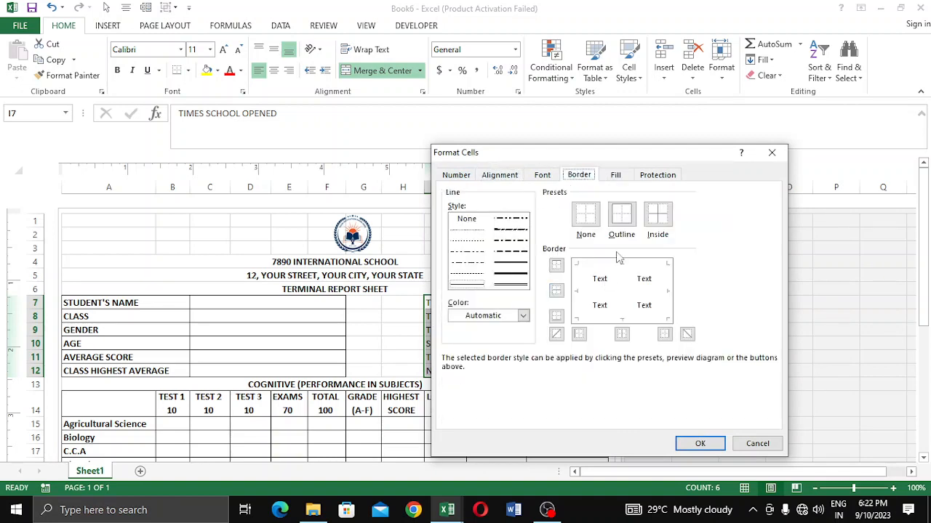
{"action": "left_click", "coordinate": [622, 223]}
{"action": "left_click", "coordinate": [623, 295]}
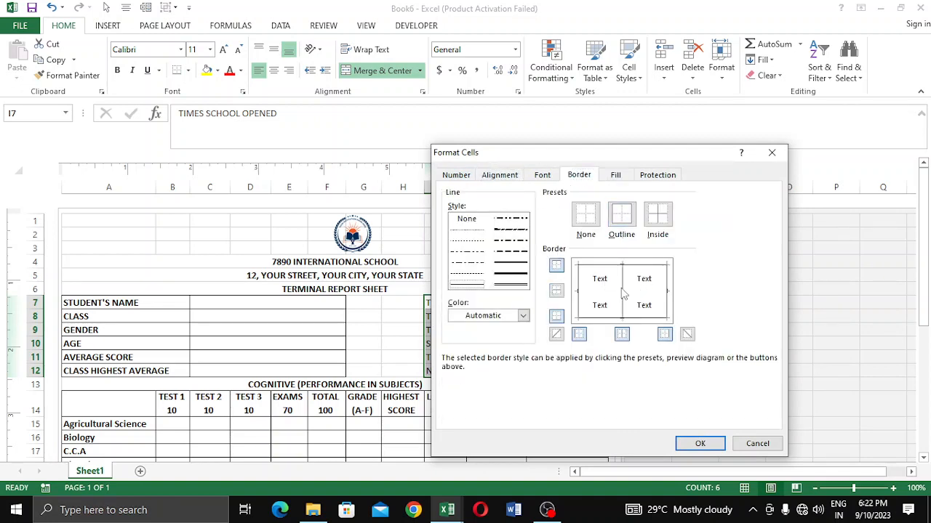
{"action": "left_click", "coordinate": [589, 294]}
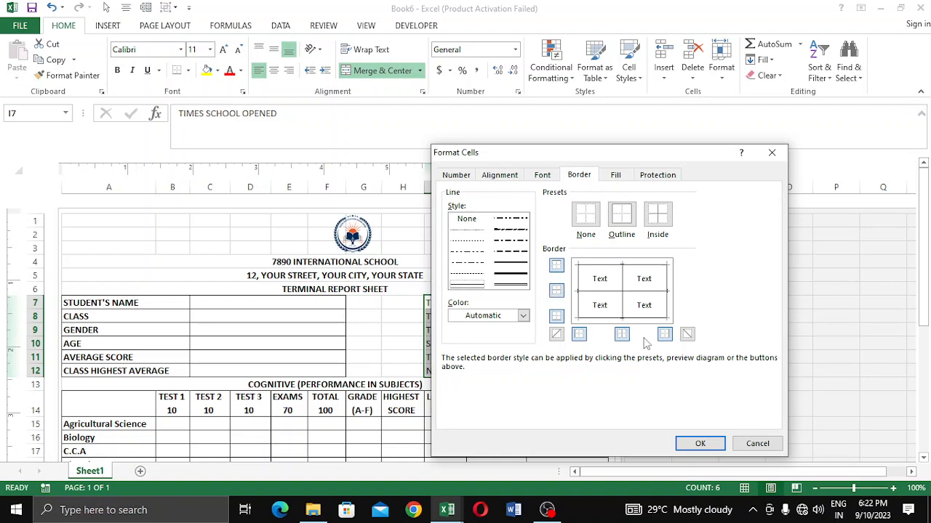
{"action": "left_click", "coordinate": [700, 443]}
{"action": "left_click", "coordinate": [386, 330]}
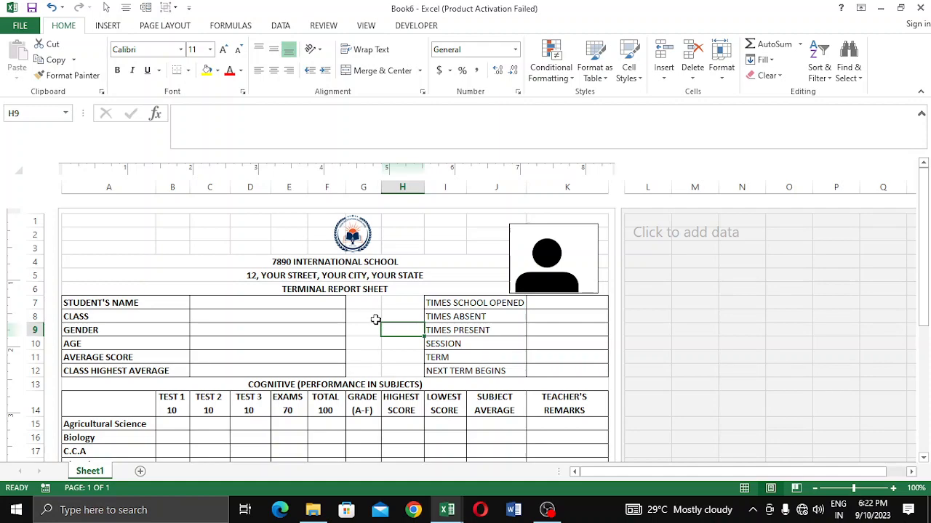
{"action": "scroll", "coordinate": [375, 321], "scroll_direction": "down", "scroll_amount": 6}
{"action": "scroll", "coordinate": [377, 327], "scroll_direction": "up", "scroll_amount": 4}
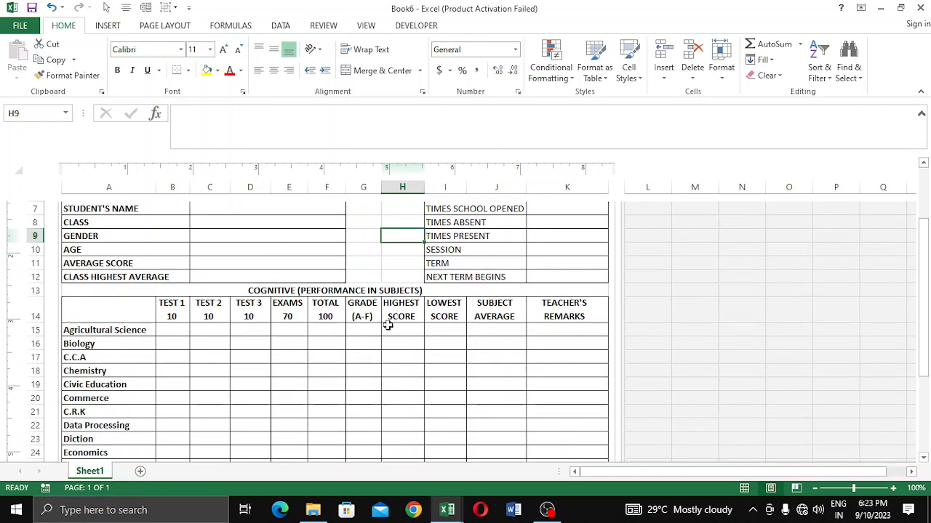
- Check the report sheet's page layout and remaining space below the subject table in the print preview
{"action": "scroll", "coordinate": [434, 337], "scroll_direction": "down", "scroll_amount": 10}
{"action": "scroll", "coordinate": [433, 333], "scroll_direction": "up", "scroll_amount": 2}
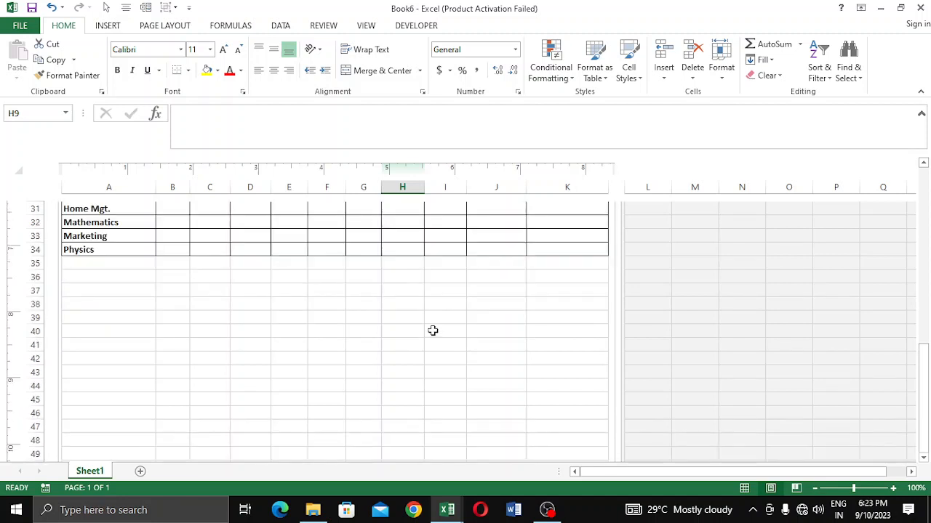
{"action": "scroll", "coordinate": [416, 324], "scroll_direction": "up", "scroll_amount": 4}
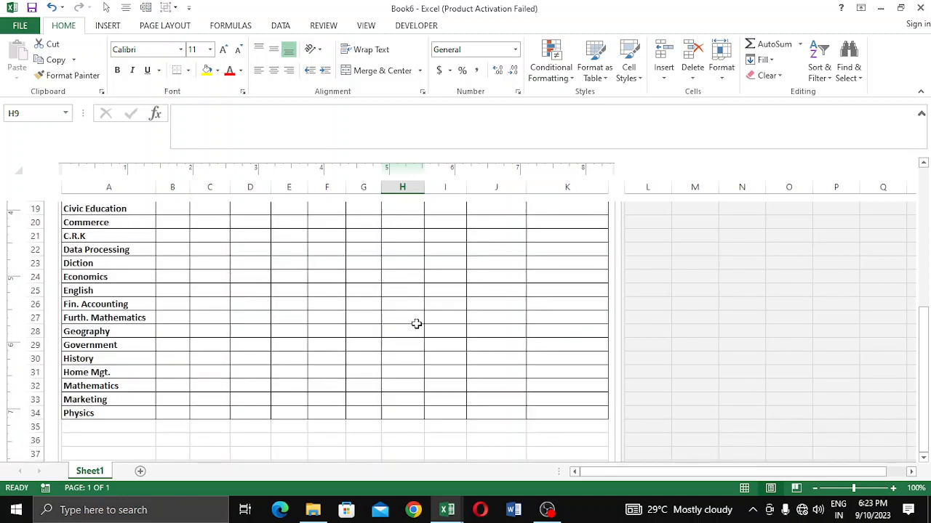
{"action": "key", "text": "ctrl+p"}
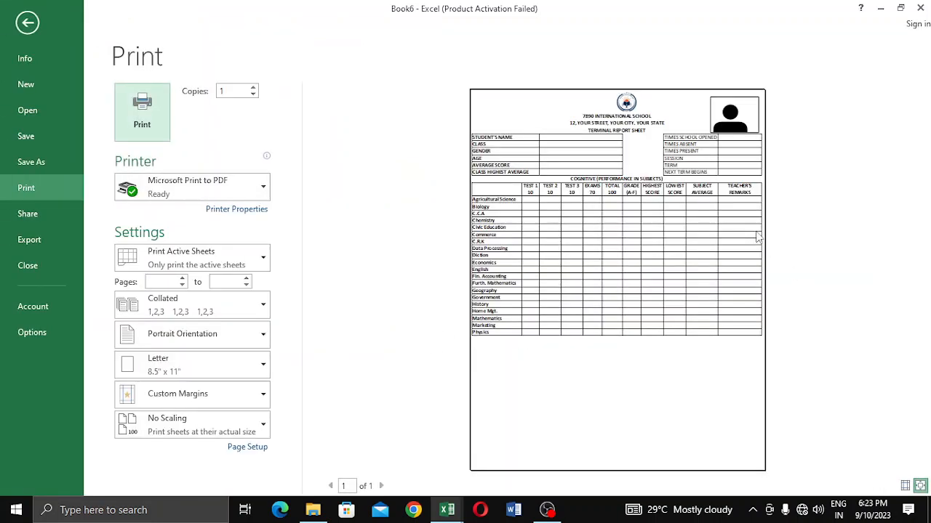
{"action": "left_click", "coordinate": [31, 22]}
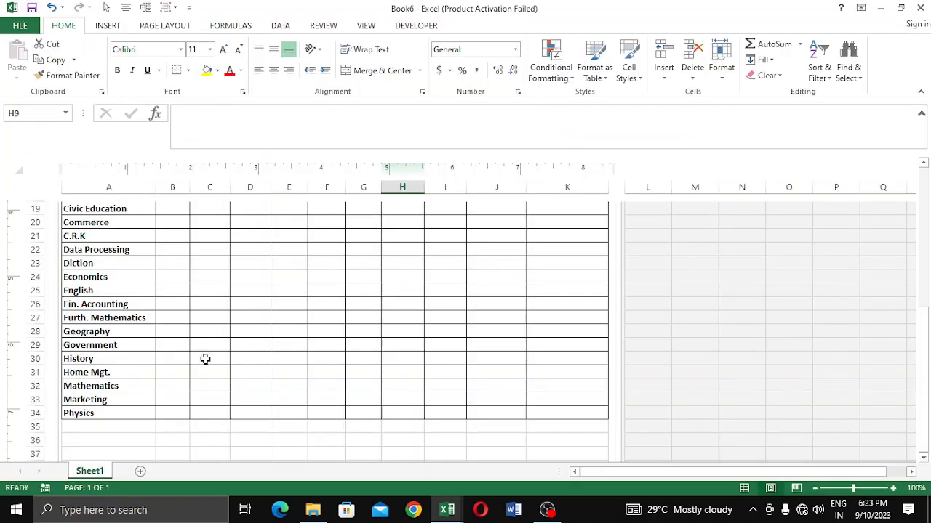
- Enter the label RESULT SUMMARY in cell A36, below the subject score table
{"action": "scroll", "coordinate": [208, 367], "scroll_direction": "down", "scroll_amount": 4}
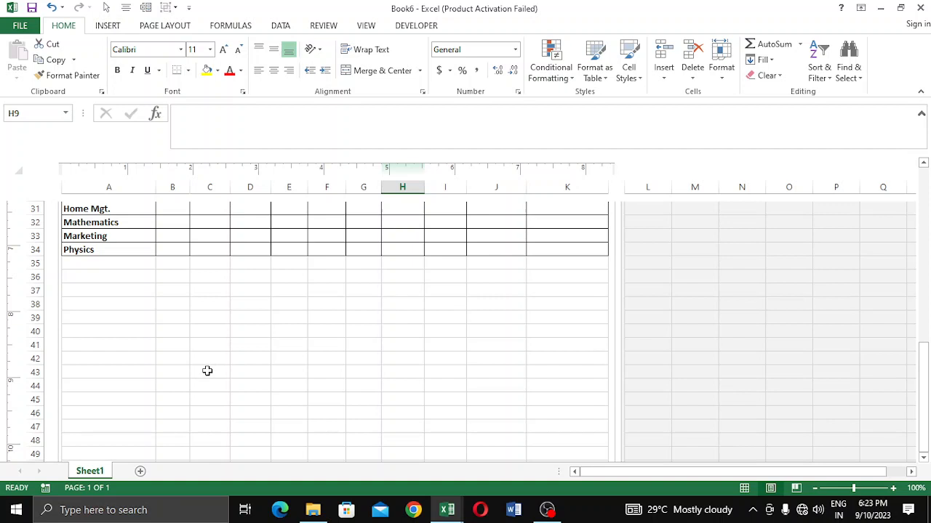
{"action": "left_click", "coordinate": [63, 277]}
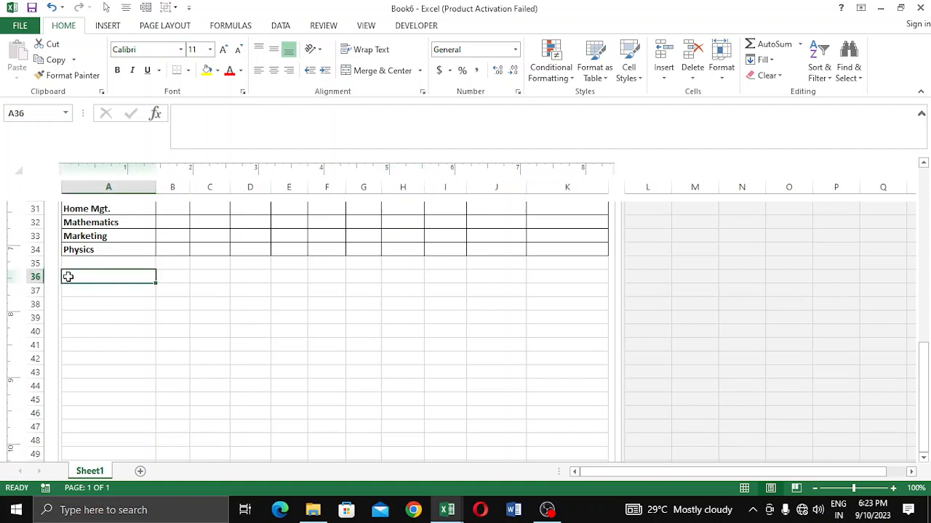
{"action": "type", "text": "RES"}
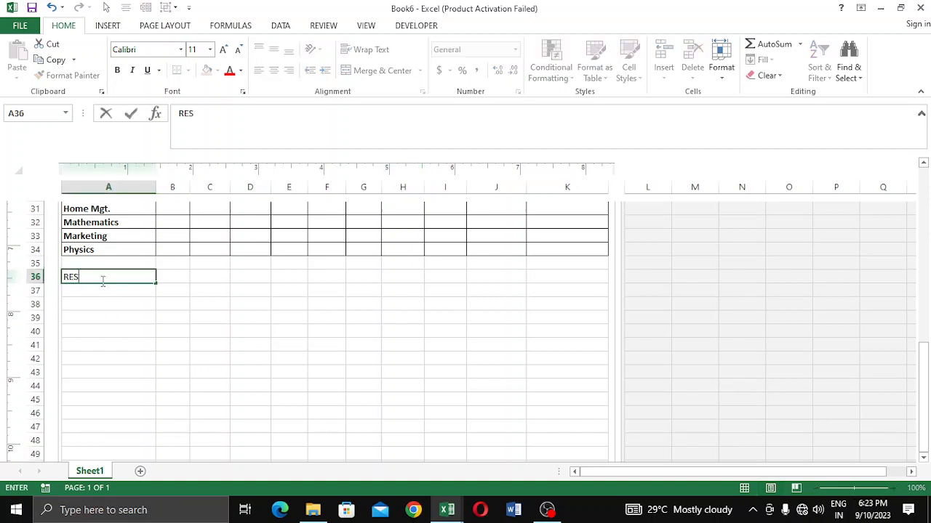
{"action": "type", "text": "ULT SUMMA"}
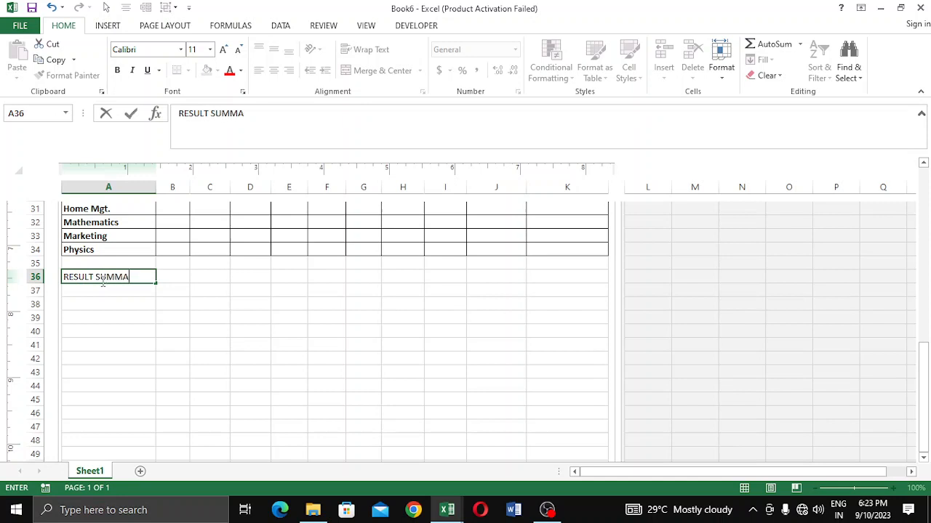
{"action": "type", "text": "RY"}
{"action": "left_click", "coordinate": [165, 318]}
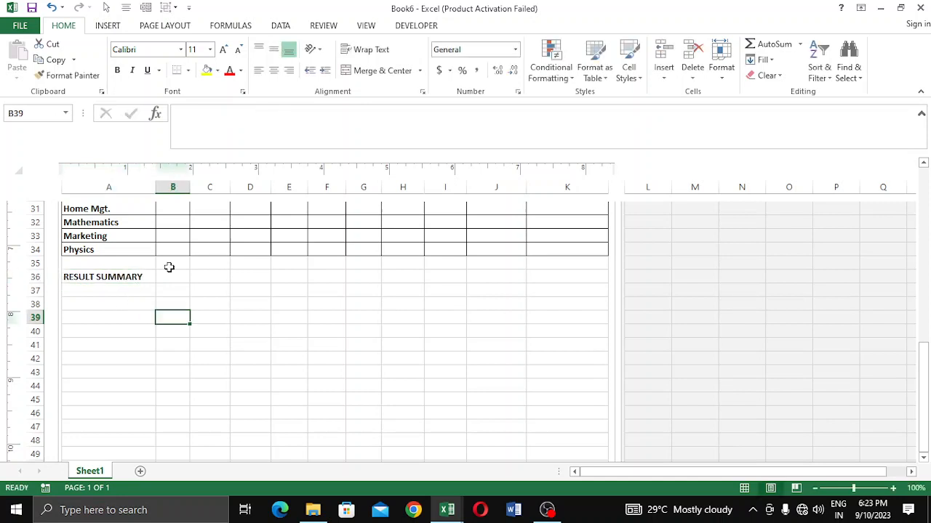
- Enter the label GRAND TOTAL in cell B36, beside RESULT SUMMARY
{"action": "left_click", "coordinate": [167, 279]}
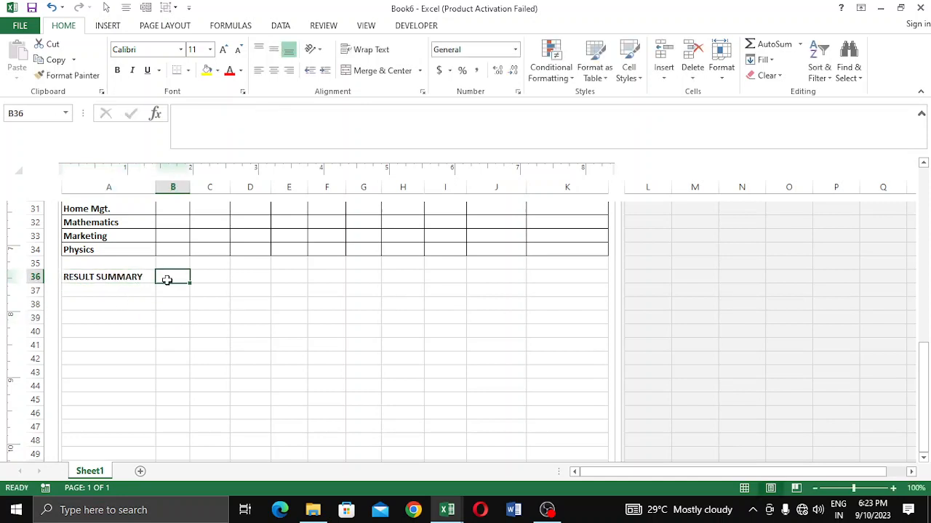
{"action": "type", "text": "GRAD"}
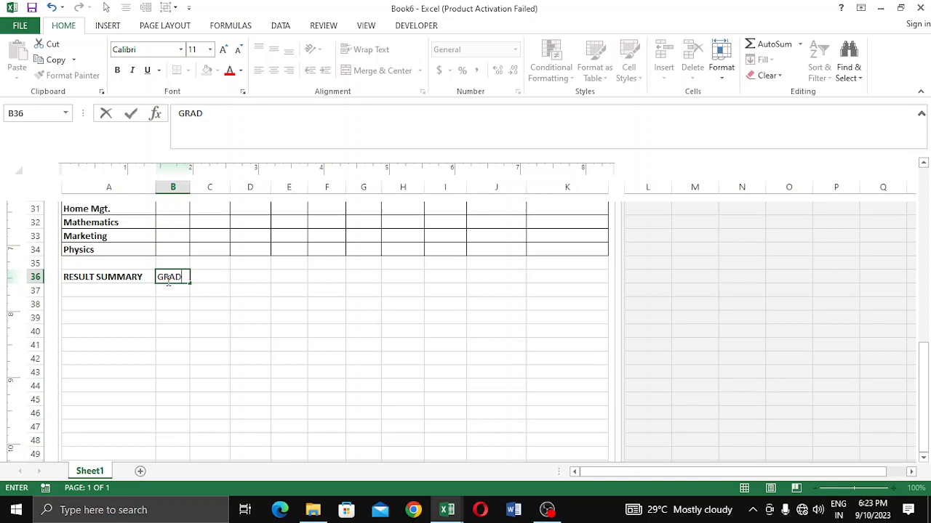
{"action": "key", "text": "BackSpace"}
{"action": "type", "text": "ND TO"}
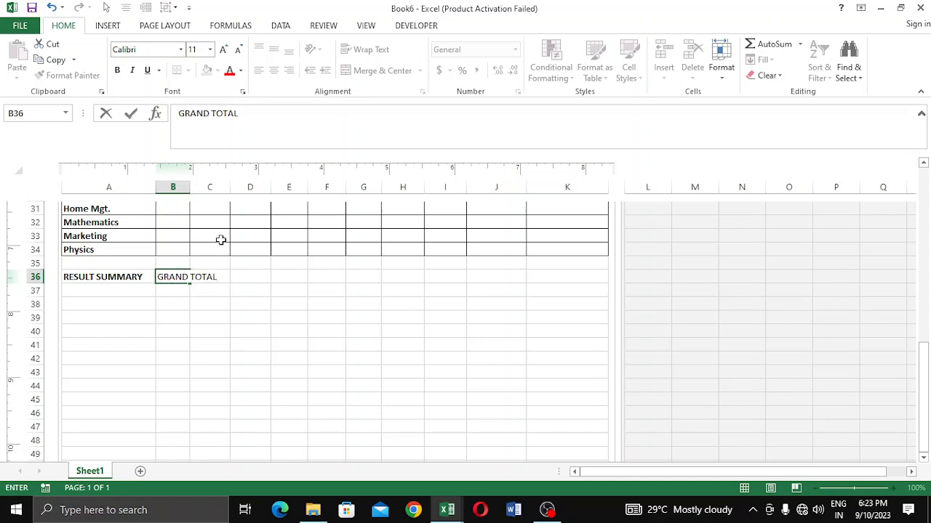
{"action": "type", "text": "TAL"}
{"action": "left_click", "coordinate": [244, 277]}
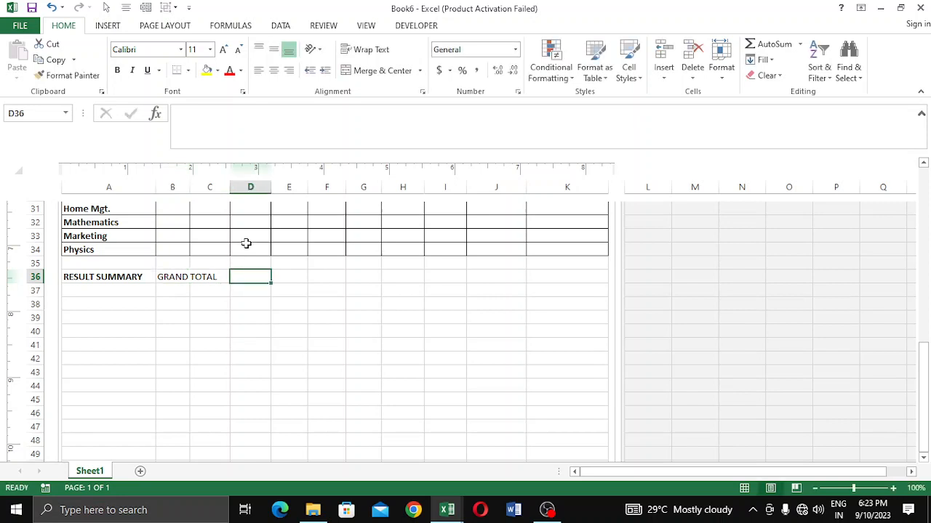
- Enter the labels AVERAGE in E36 and CLASS AVERAGE in H36 on the result summary row
{"action": "left_click", "coordinate": [295, 277]}
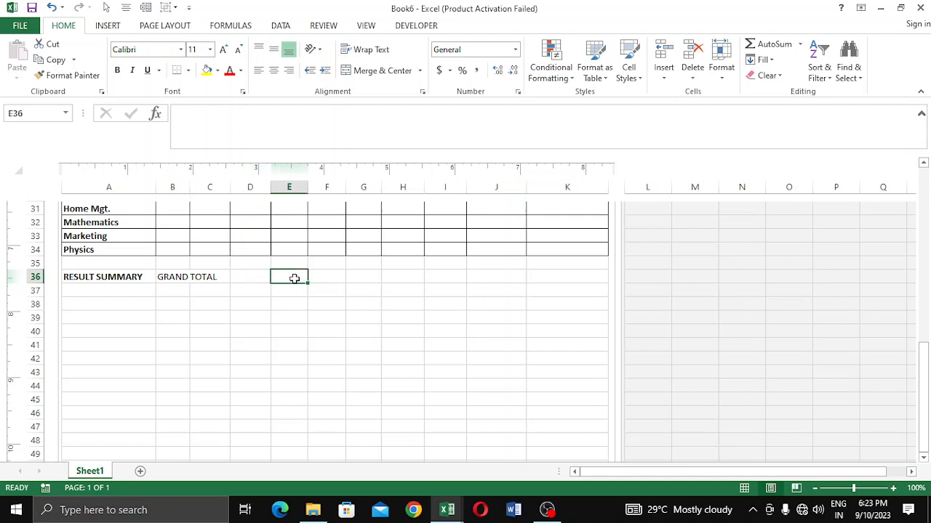
{"action": "type", "text": "AVERAG"}
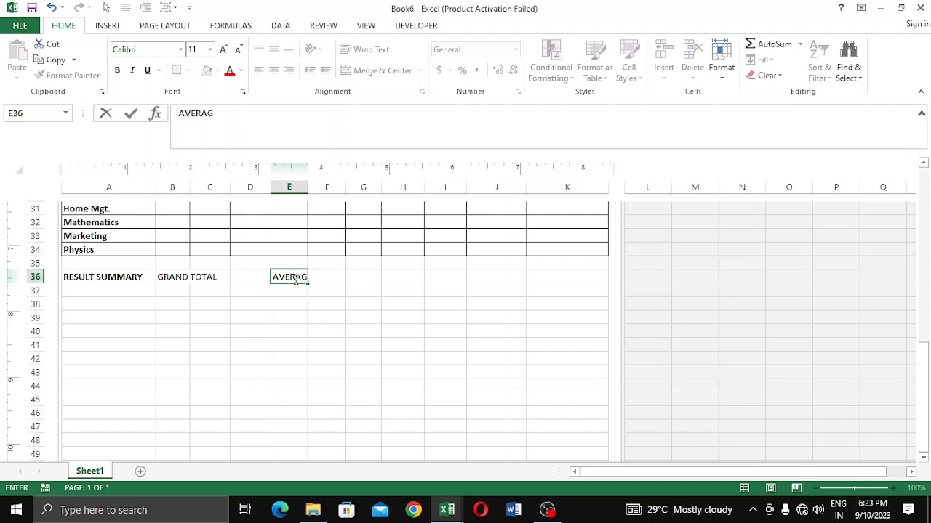
{"action": "type", "text": "E"}
{"action": "left_click", "coordinate": [364, 279]}
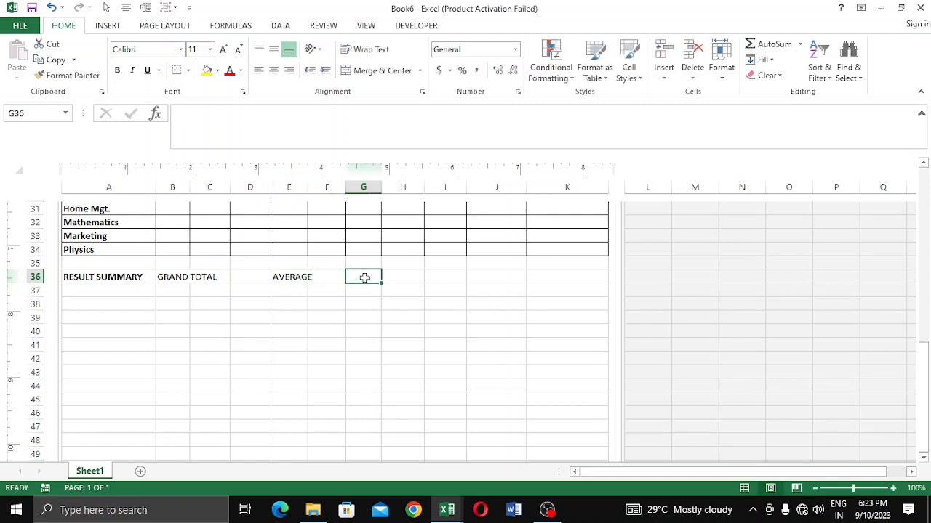
{"action": "left_click", "coordinate": [407, 278]}
{"action": "type", "text": "C"}
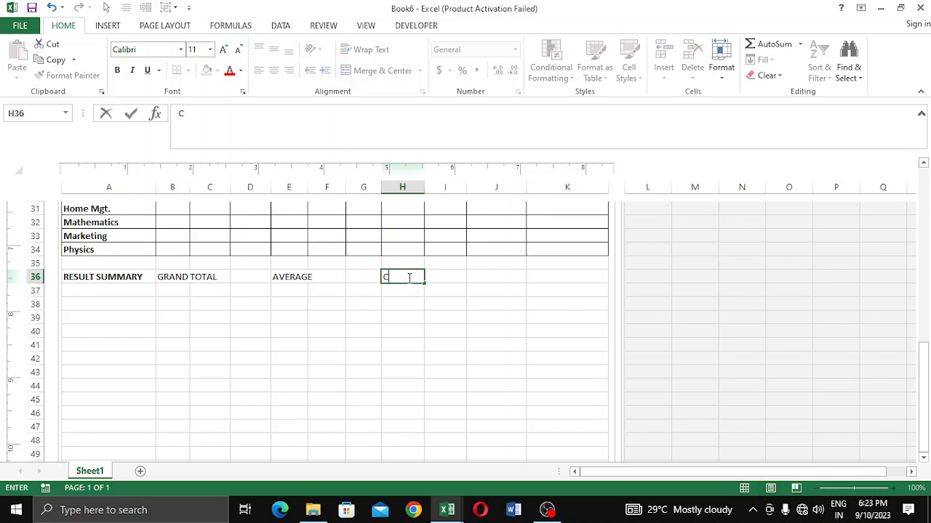
{"action": "type", "text": "LASS"}
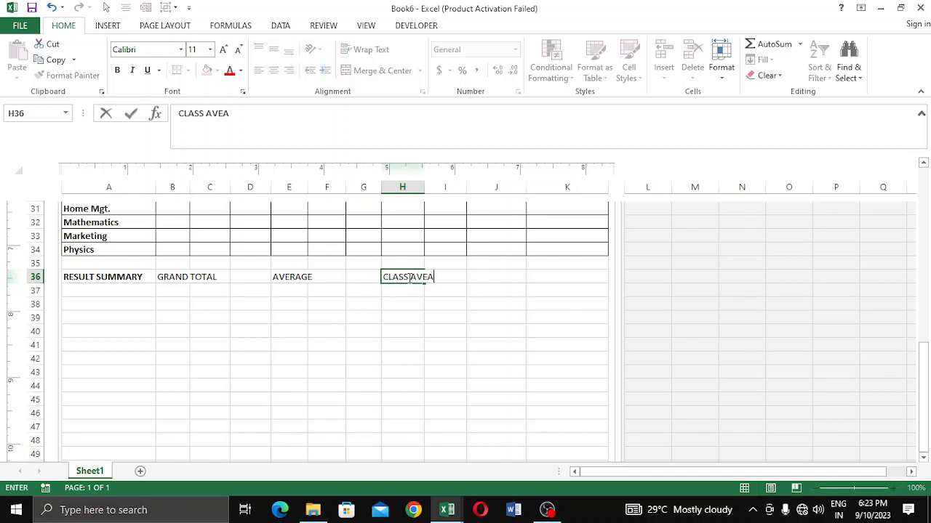
{"action": "type", "text": " AVERAGE"}
{"action": "left_click", "coordinate": [482, 303]}
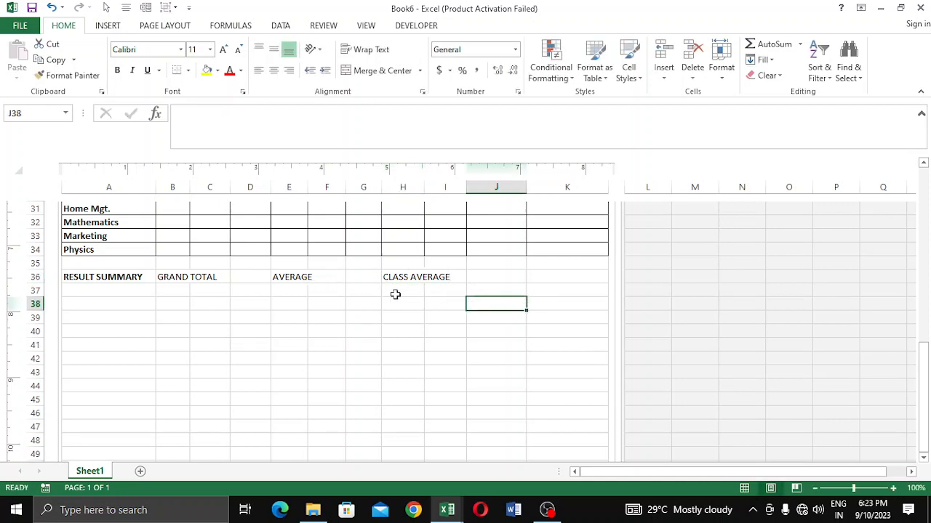
- Set the horizontal alignment of B36:C36 to Center Across Selection for the GRAND TOTAL label
{"action": "left_click_drag", "start_coordinate": [176, 276], "coordinate": [207, 280]}
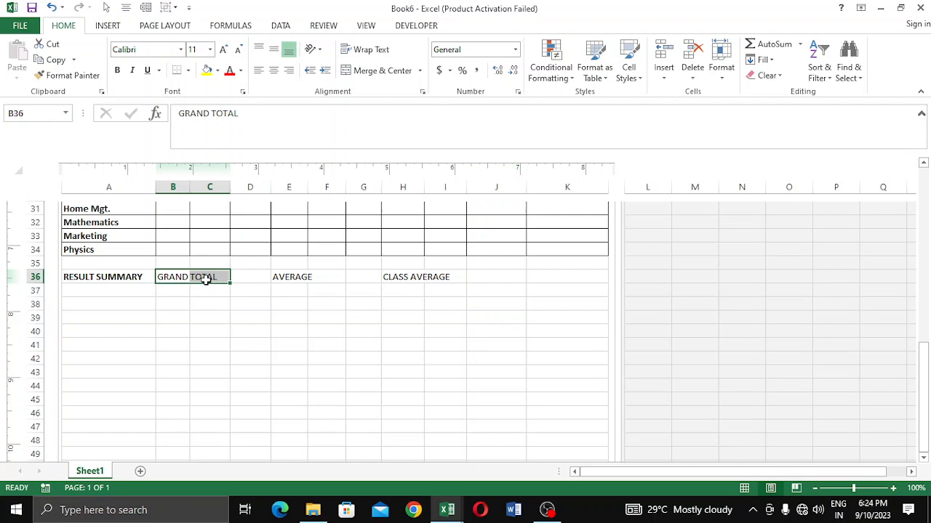
{"action": "right_click", "coordinate": [206, 280]}
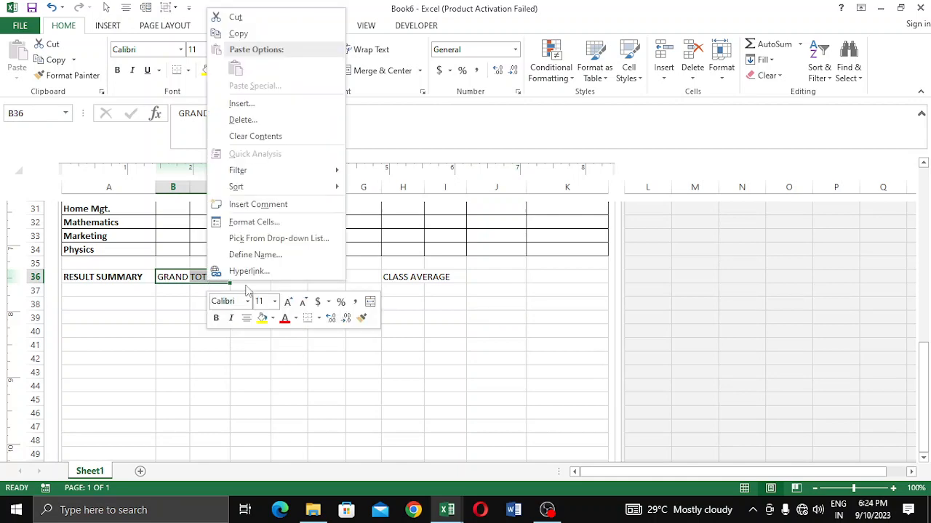
{"action": "left_click", "coordinate": [253, 222]}
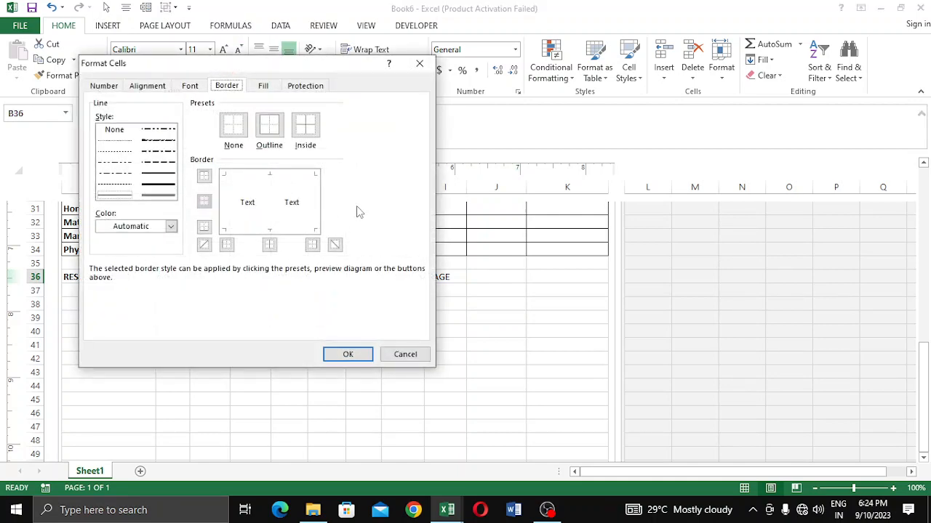
{"action": "left_click", "coordinate": [148, 86]}
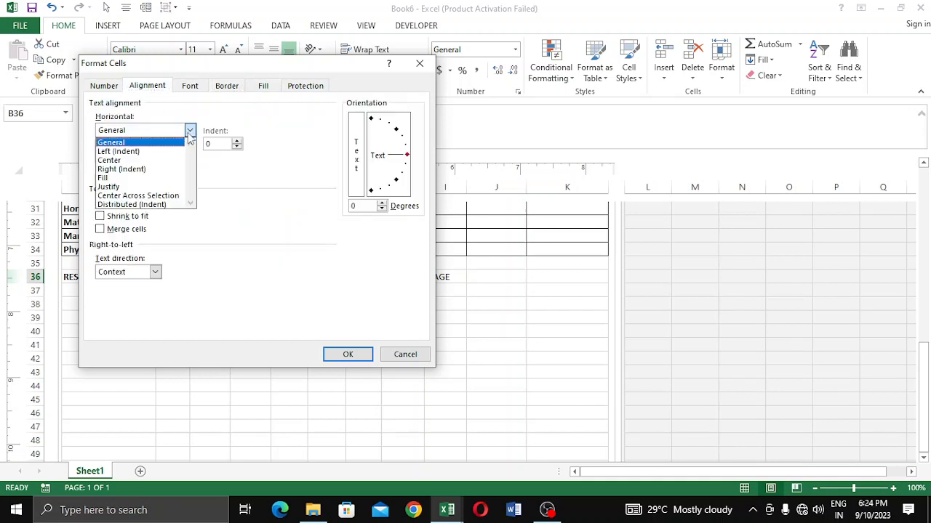
{"action": "left_click", "coordinate": [160, 196]}
{"action": "left_click", "coordinate": [349, 355]}
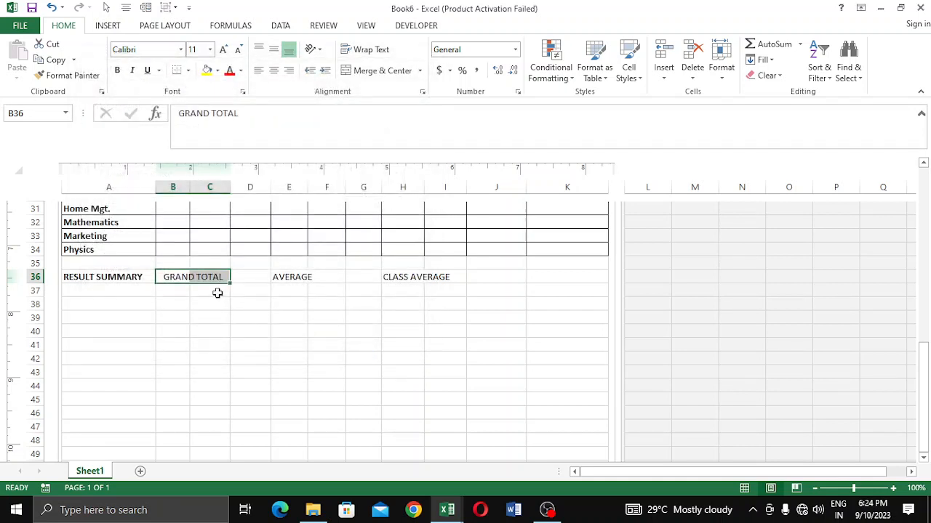
- Set the horizontal alignment of E36:F36 to Center Across Selection for the AVERAGE label
{"action": "left_click_drag", "start_coordinate": [287, 277], "coordinate": [322, 277]}
{"action": "right_click", "coordinate": [322, 277]}
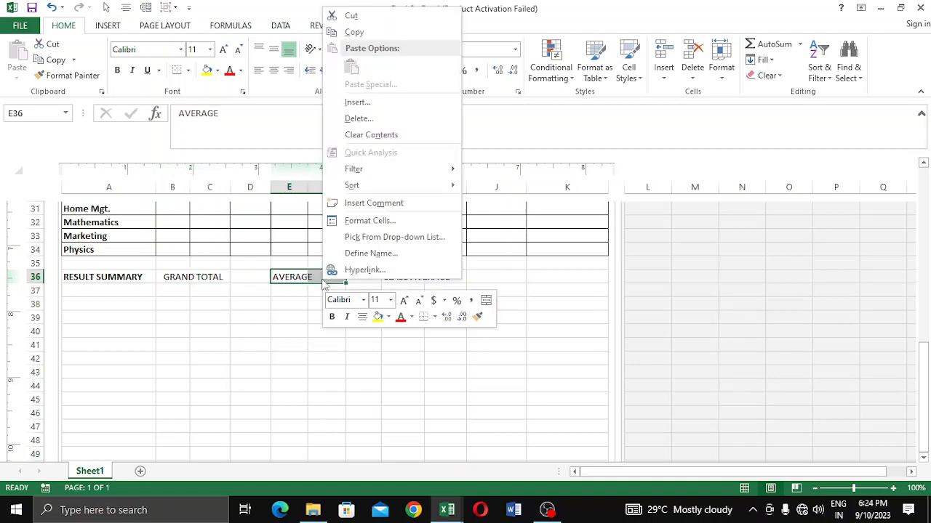
{"action": "left_click", "coordinate": [360, 220]}
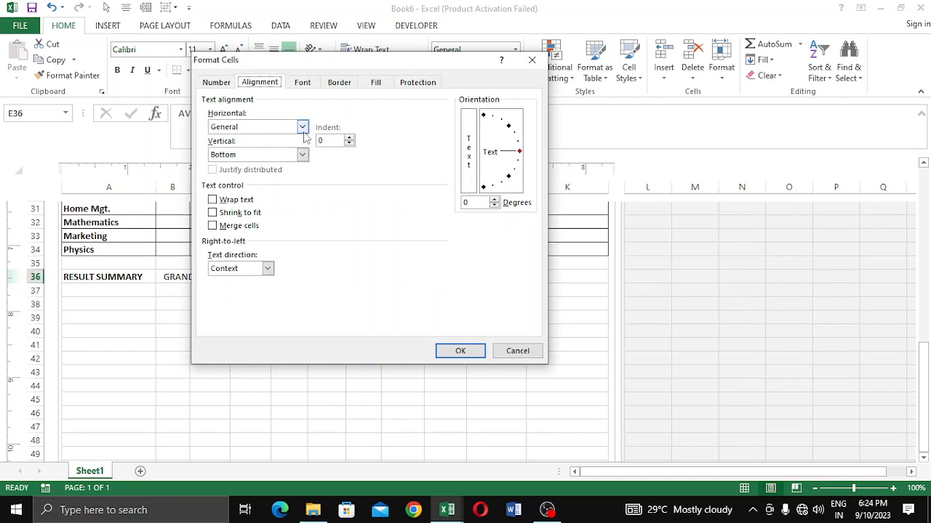
{"action": "left_click", "coordinate": [303, 129]}
{"action": "left_click", "coordinate": [261, 193]}
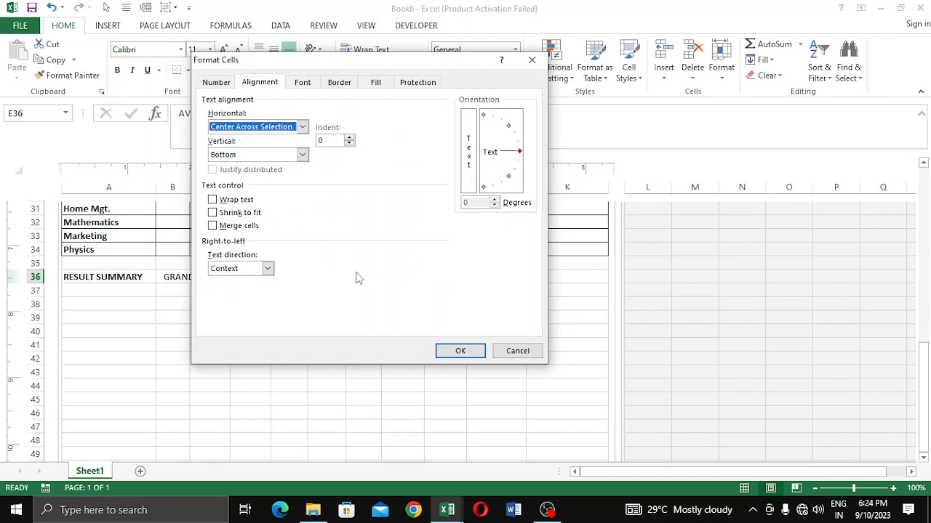
{"action": "left_click", "coordinate": [460, 350]}
- Center the CLASS AVERAGE label across H36:I36
{"action": "left_click_drag", "start_coordinate": [395, 275], "coordinate": [449, 276]}
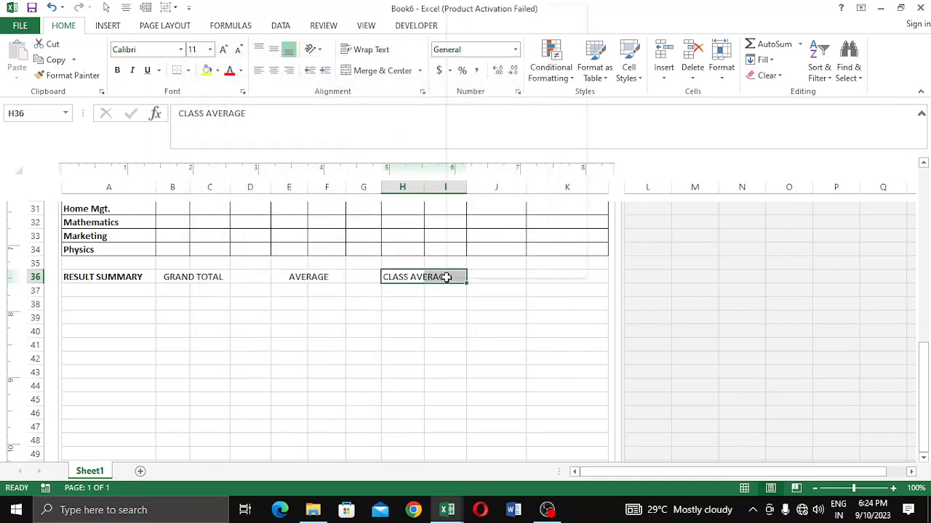
- Center the CLASS AVERAGE label across cells H36:I36 using Center Across Selection horizontal alignment
{"action": "right_click", "coordinate": [445, 277]}
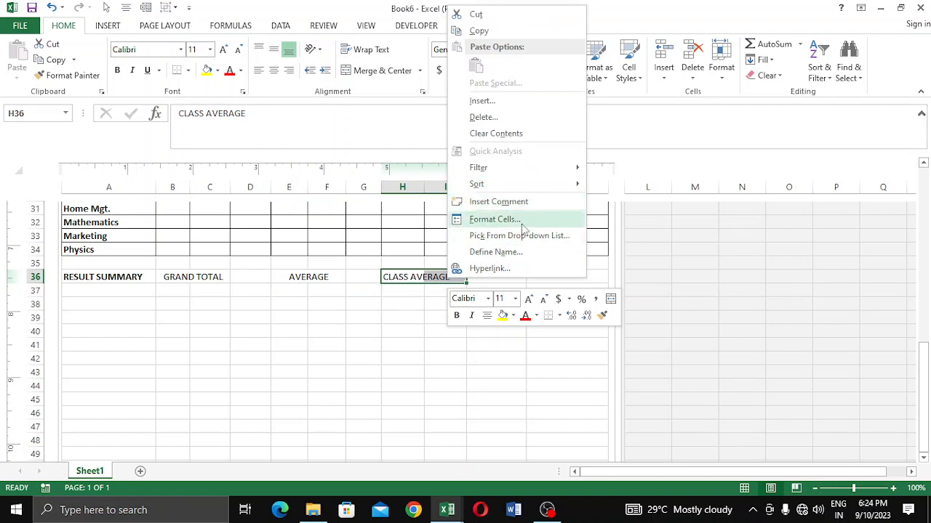
{"action": "left_click", "coordinate": [502, 219]}
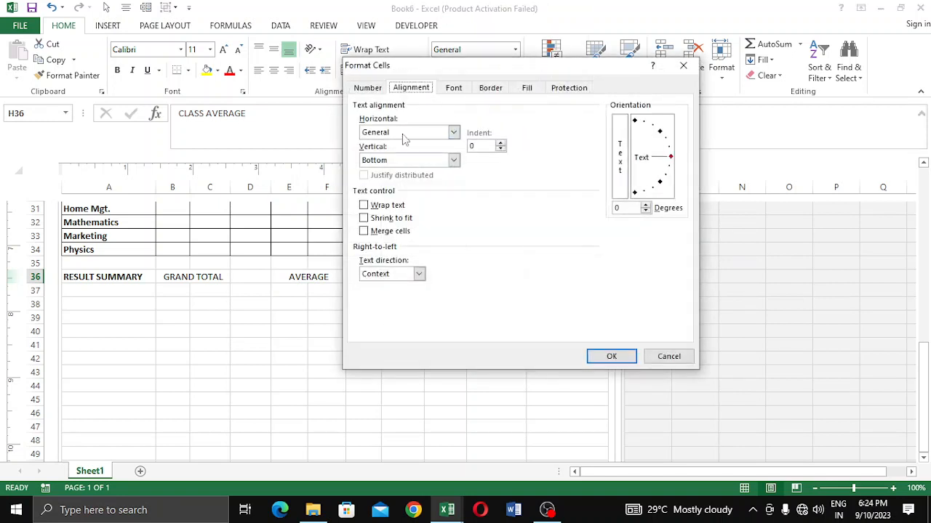
{"action": "left_click", "coordinate": [453, 132]}
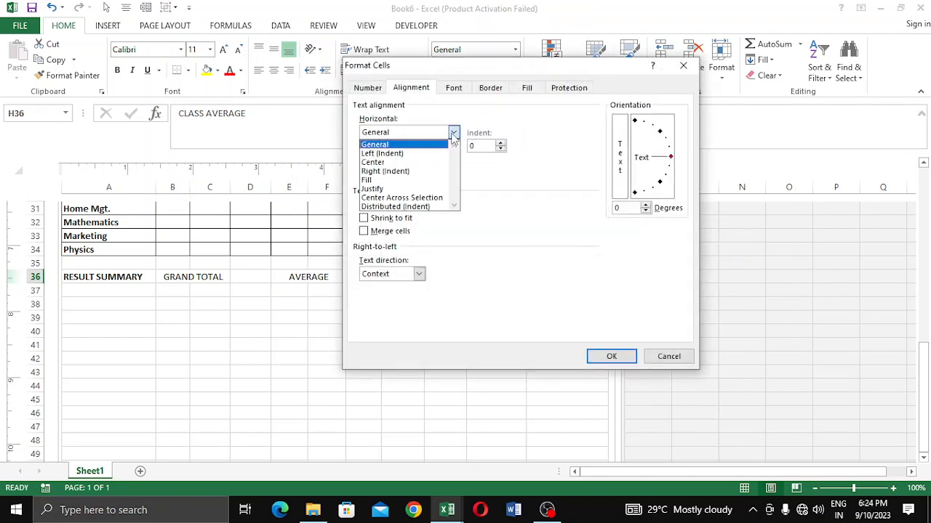
{"action": "left_click", "coordinate": [409, 199]}
{"action": "left_click", "coordinate": [612, 356]}
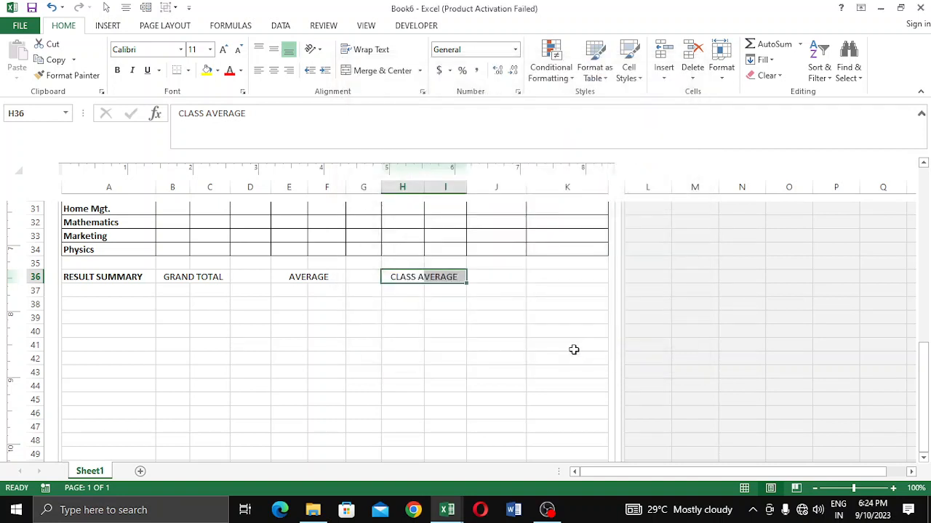
{"action": "left_click", "coordinate": [378, 344]}
- Apply an outline border and inner vertical lines to the result summary row, cells A36:J36
{"action": "left_click_drag", "start_coordinate": [84, 273], "coordinate": [477, 274]}
{"action": "right_click", "coordinate": [477, 273]}
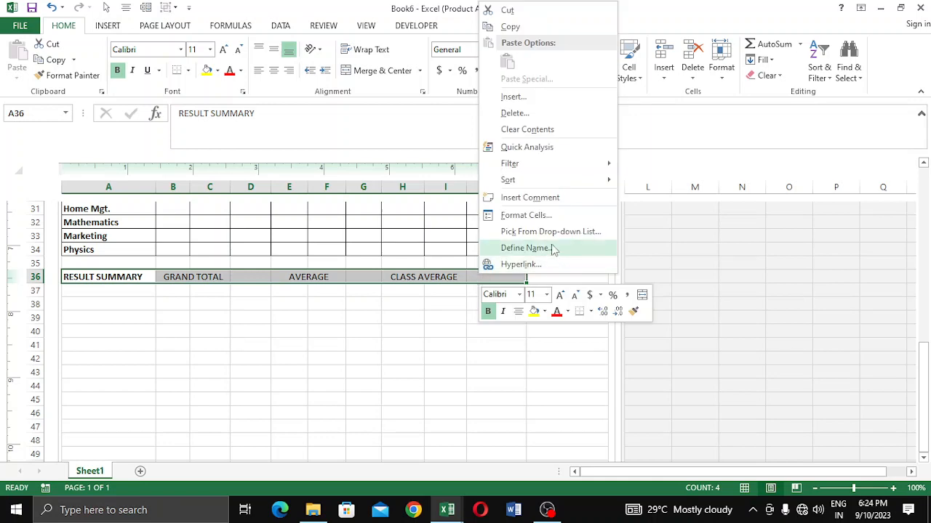
{"action": "left_click", "coordinate": [545, 216]}
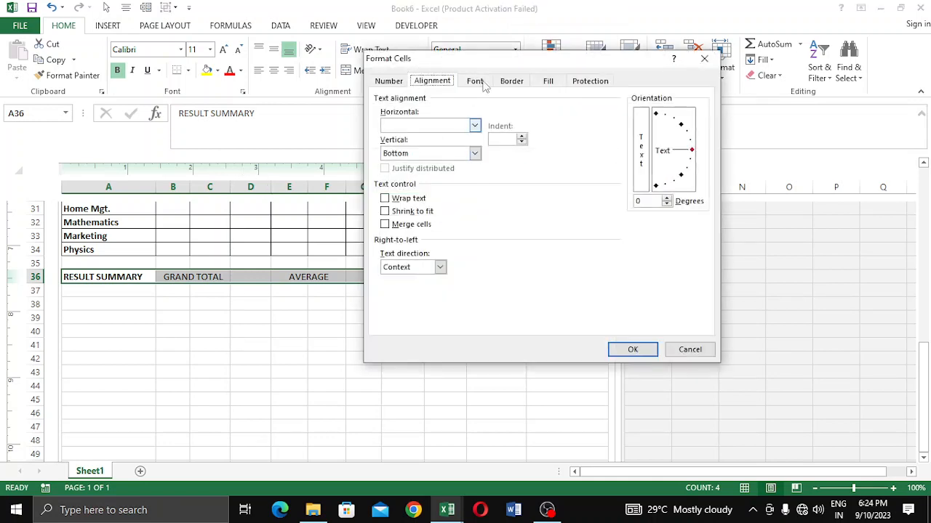
{"action": "left_click", "coordinate": [512, 81]}
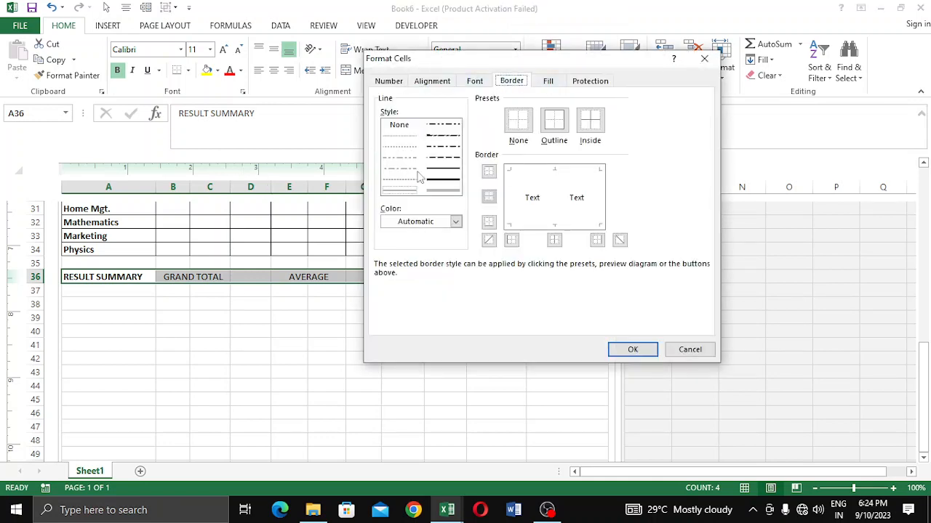
{"action": "left_click", "coordinate": [554, 124]}
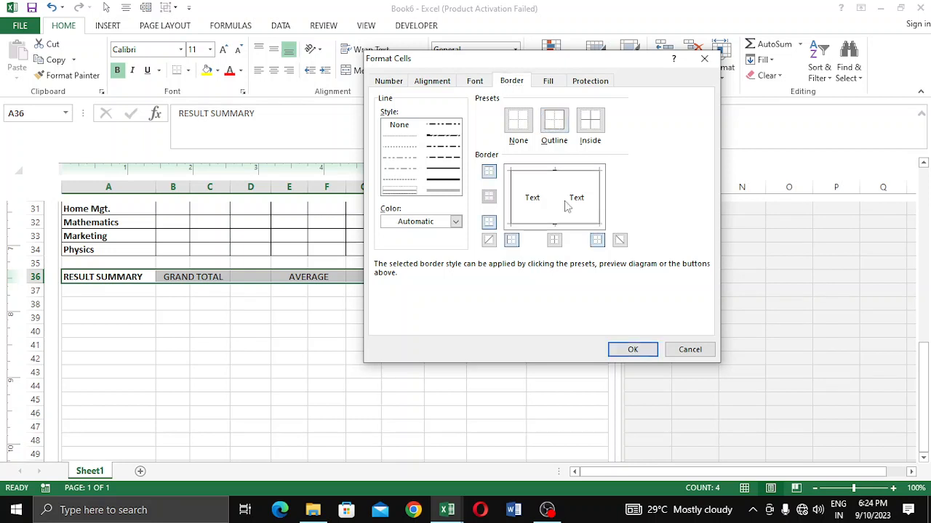
{"action": "left_click", "coordinate": [556, 198]}
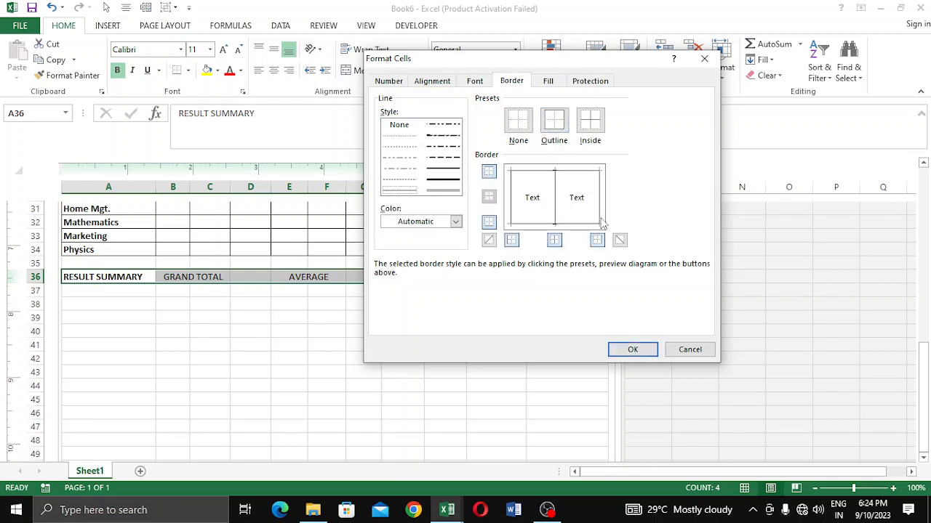
{"action": "left_click", "coordinate": [630, 349]}
{"action": "left_click", "coordinate": [458, 343]}
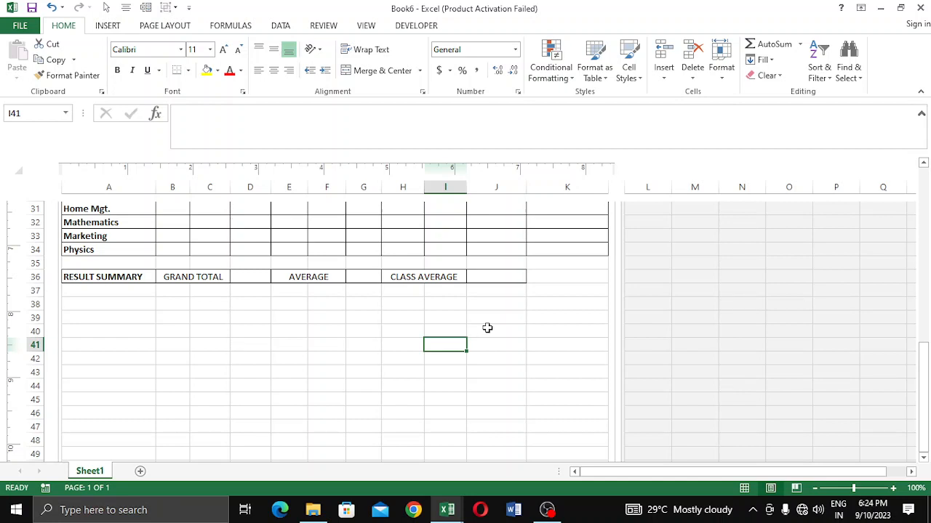
- Enter the labels KEY TO GRADE in cell A38 and KEY TO RATING in cell A39
{"action": "left_click", "coordinate": [90, 304]}
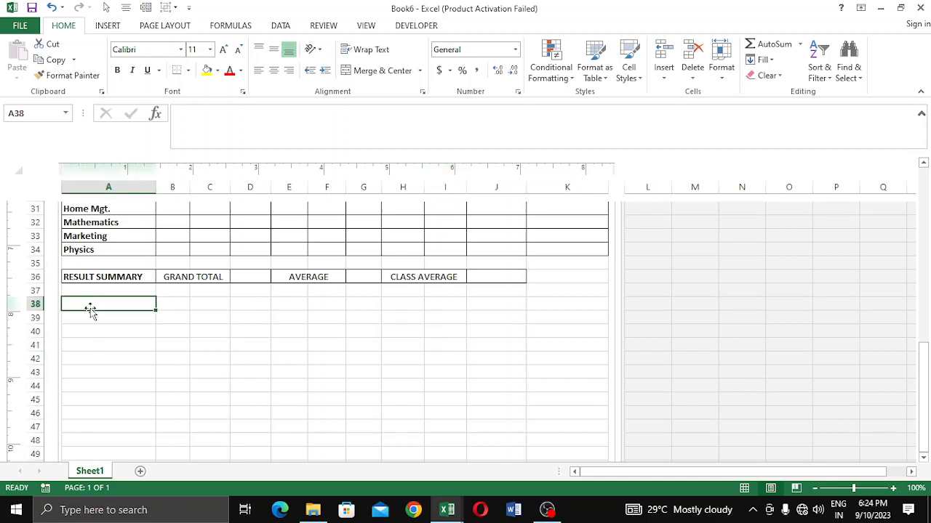
{"action": "type", "text": "KEY TO GR"}
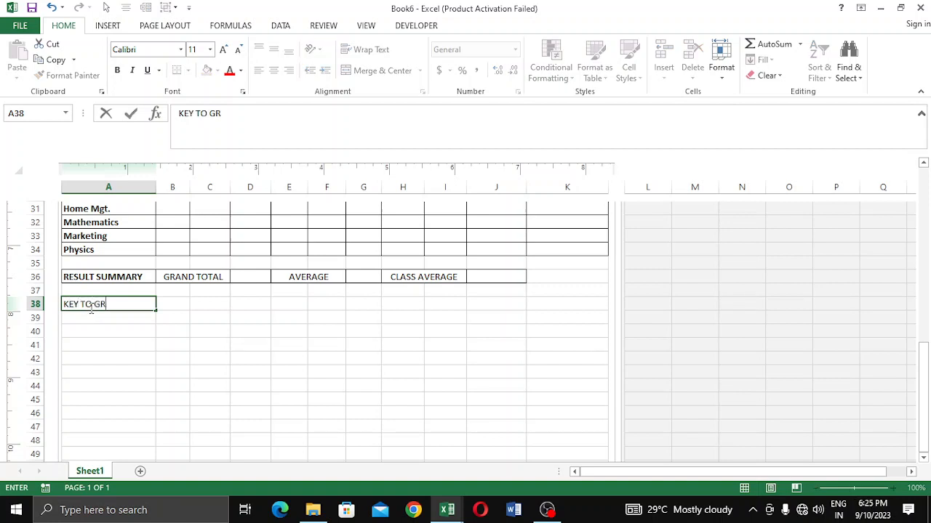
{"action": "type", "text": "ADE"}
{"action": "key", "text": "Return"}
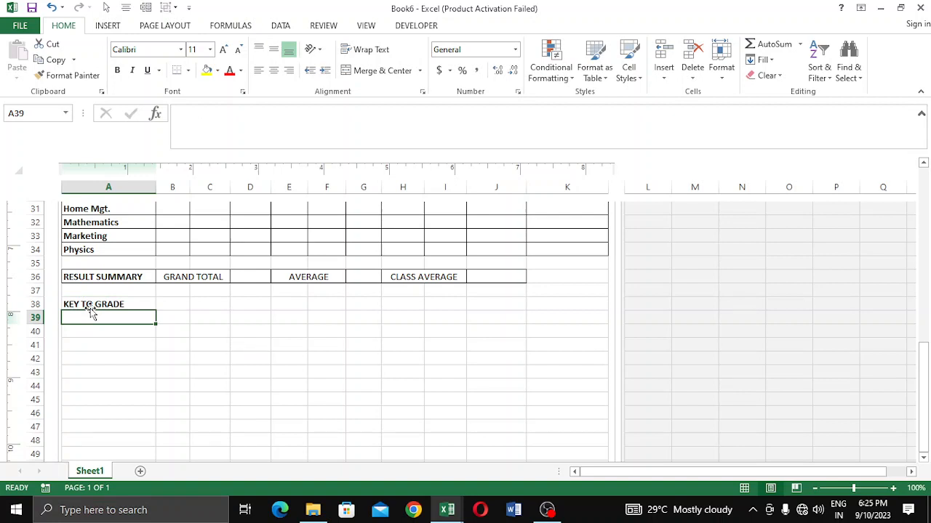
{"action": "type", "text": "KEY TO "}
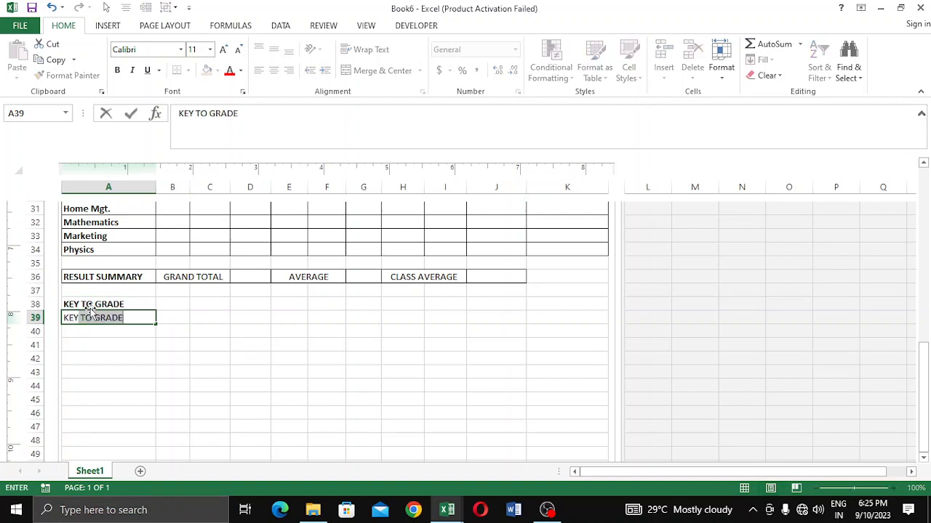
{"action": "type", "text": "RATING"}
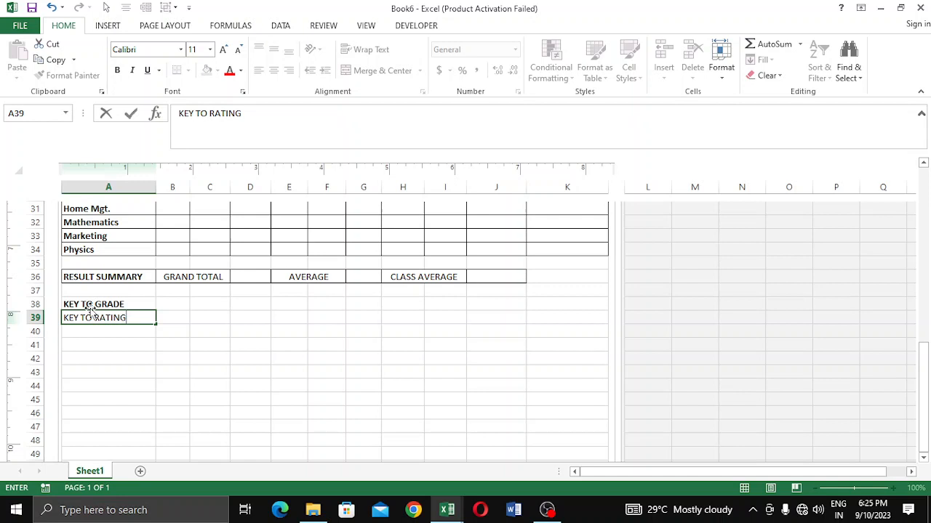
{"action": "left_click", "coordinate": [170, 359]}
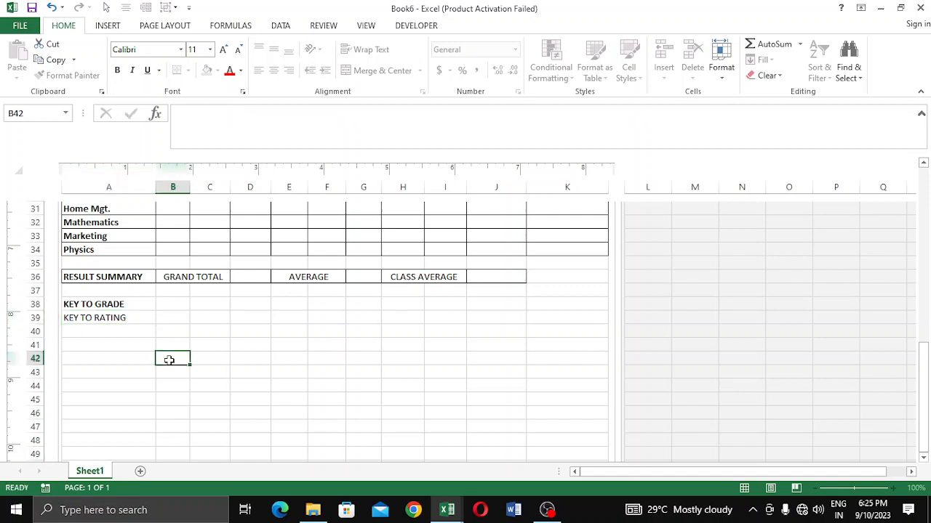
{"action": "left_click", "coordinate": [131, 317]}
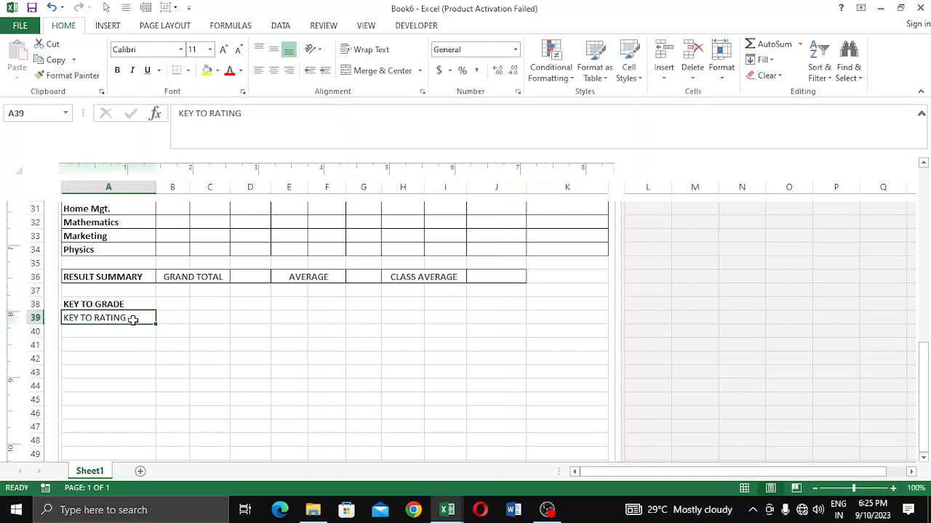
{"action": "left_click", "coordinate": [178, 313]}
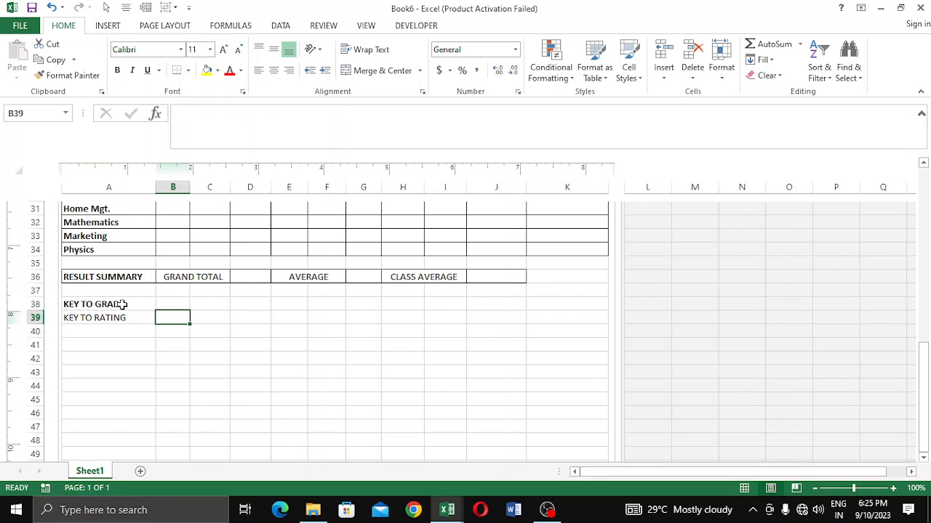
- Enter the first grade range "75-100 = A (EXCELLENT)" in cell B38
{"action": "left_click", "coordinate": [177, 304]}
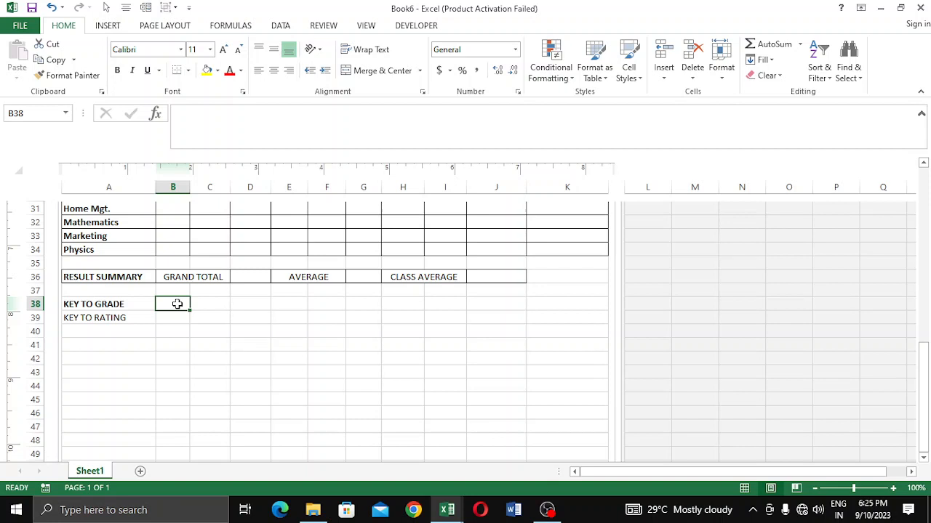
{"action": "type", "text": "75-"}
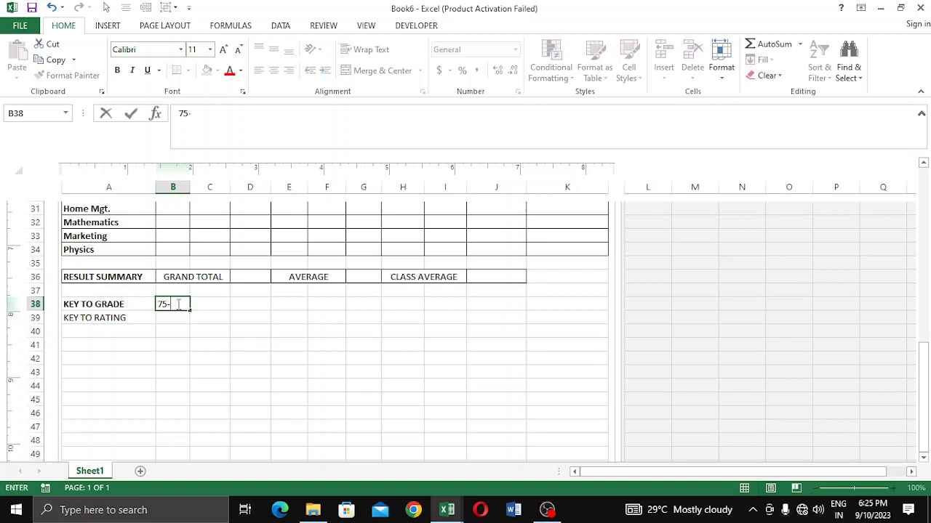
{"action": "type", "text": "100"}
{"action": "type", "text": "= a"}
{"action": "key", "text": "BackSpace"}
{"action": "type", "text": "A (EXCELLENT"}
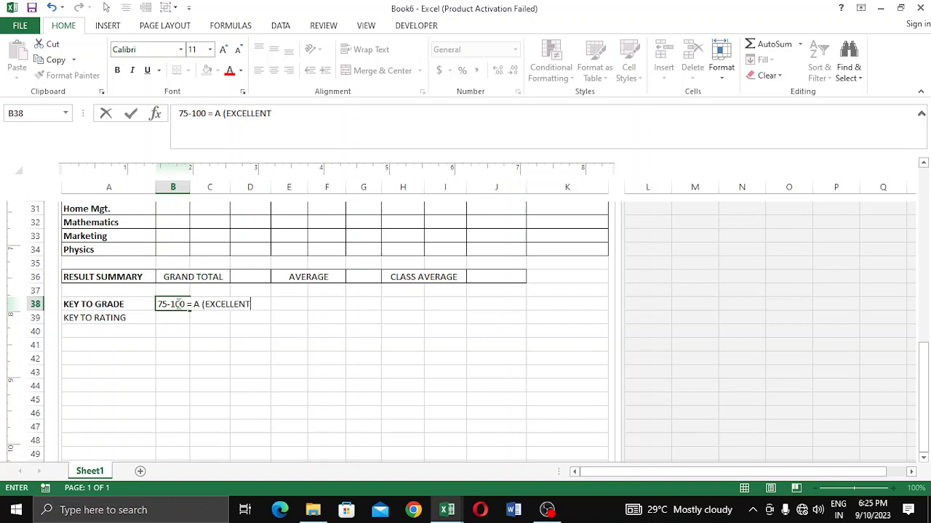
{"action": "type", "text": ")"}
- Enter the second grade range "65-74 = B (VERY GOOD)" in cell E38
{"action": "left_click", "coordinate": [289, 305]}
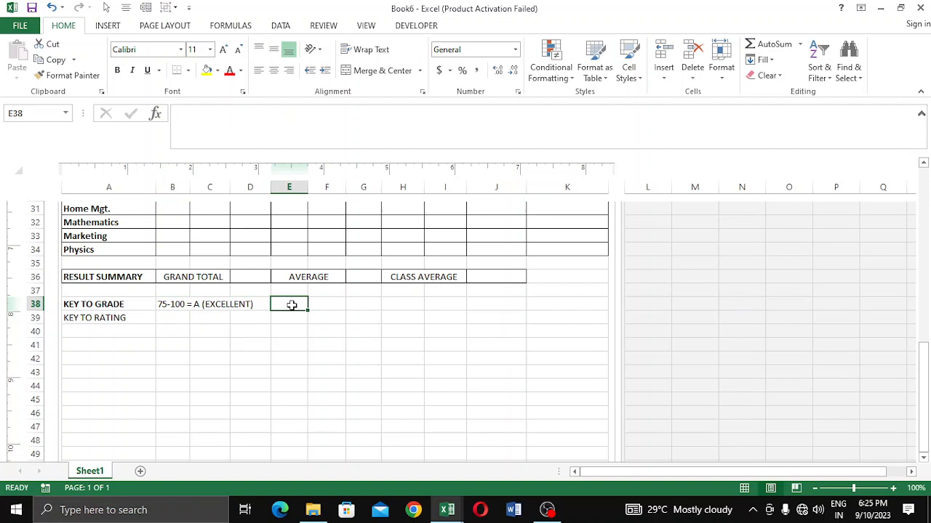
{"action": "type", "text": "65-74"}
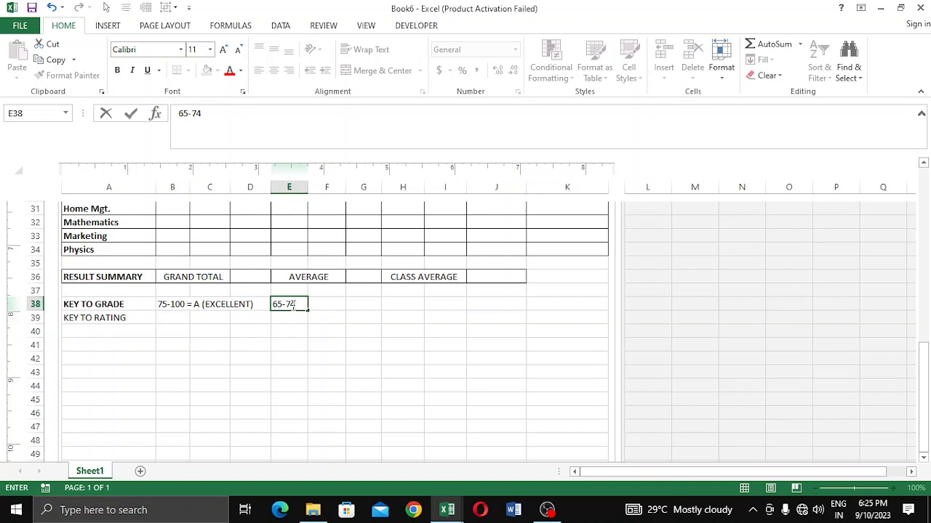
{"action": "type", "text": " = B (VERY GOOD"}
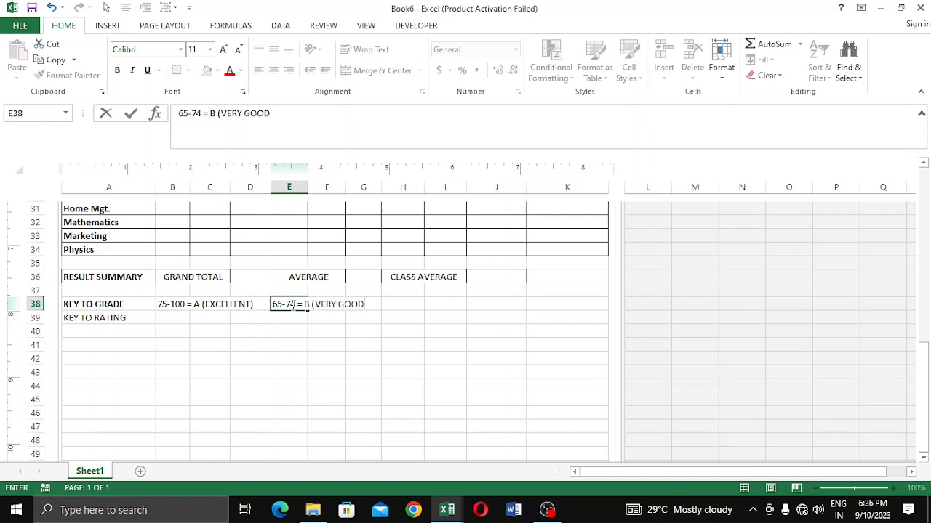
{"action": "type", "text": ")"}
{"action": "key", "text": "Tab"}
- Enter the third grade range "55 - 64 = C (GOOD)" in cell H38
{"action": "key", "text": "Tab"}
{"action": "key", "text": "Tab"}
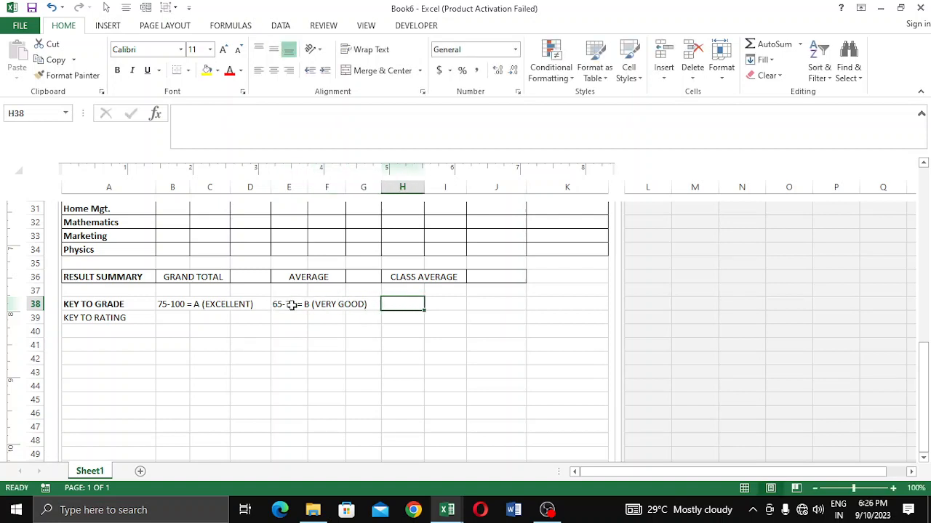
{"action": "type", "text": "55 -"}
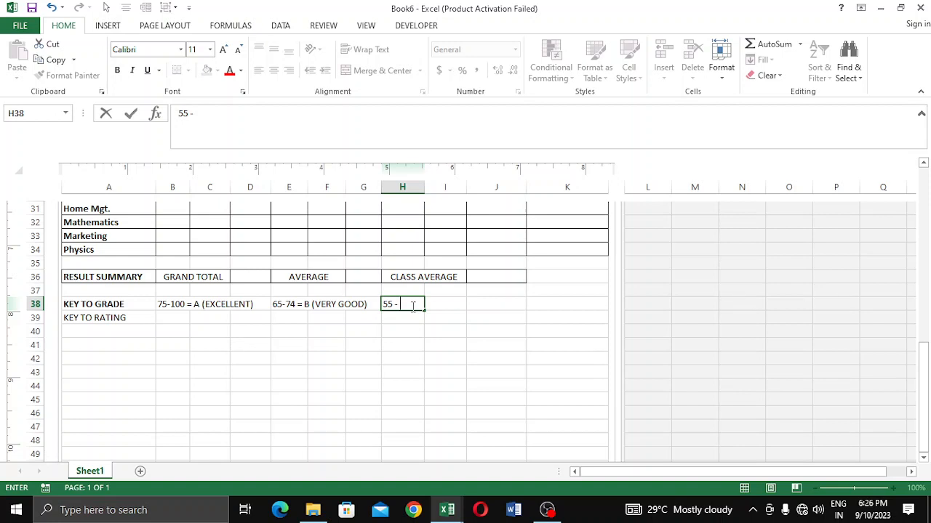
{"action": "type", "text": "64"}
{"action": "type", "text": "=c"}
{"action": "key", "text": "BackSpace"}
{"action": "type", "text": "C (GOOD)"}
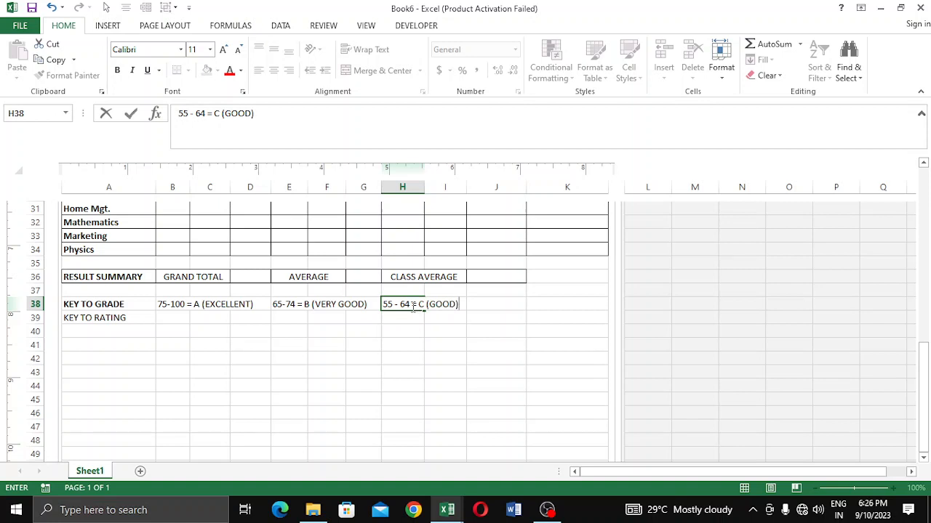
- Enter the fourth grade range "45-54 D (PASS" in cell J38
{"action": "left_click", "coordinate": [485, 305]}
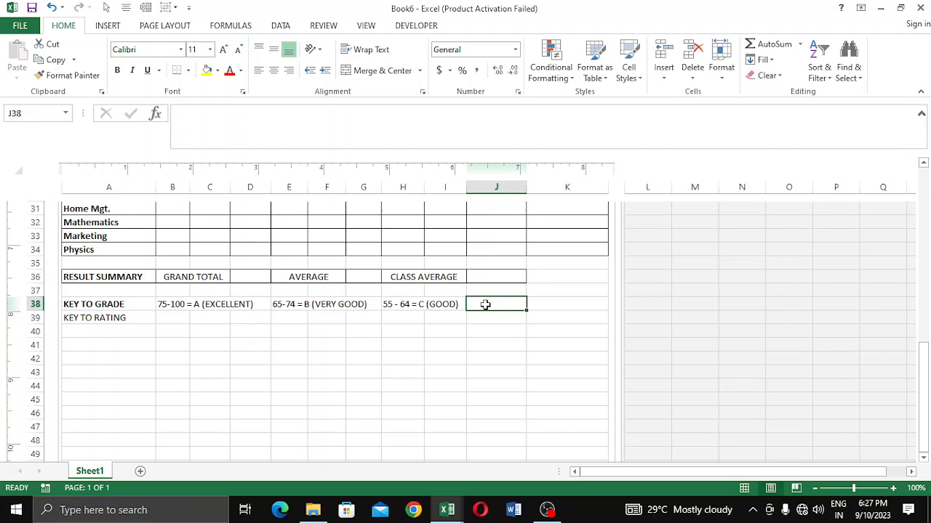
{"action": "type", "text": "45"}
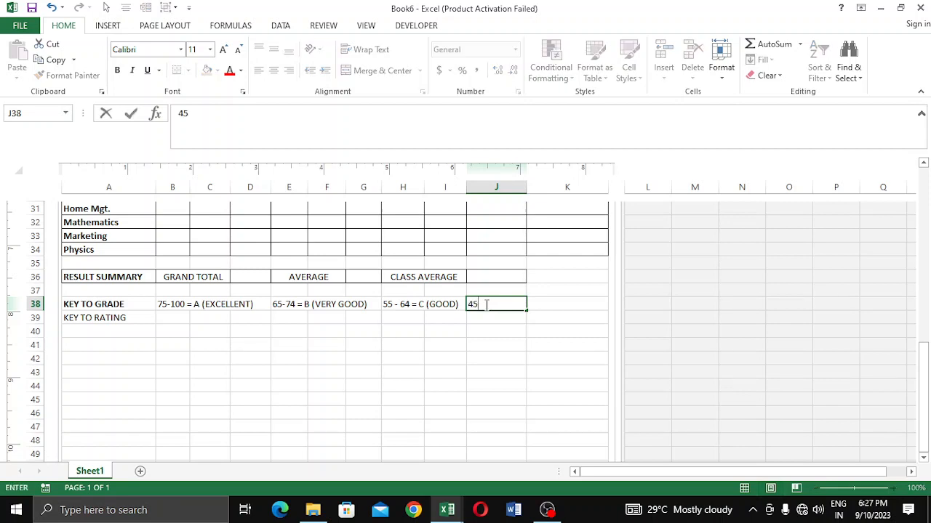
{"action": "type", "text": "-54"}
{"action": "type", "text": "D (pa"}
{"action": "key", "text": "BackSpace"}
{"action": "key", "text": "BackSpace"}
{"action": "type", "text": "PASS"}
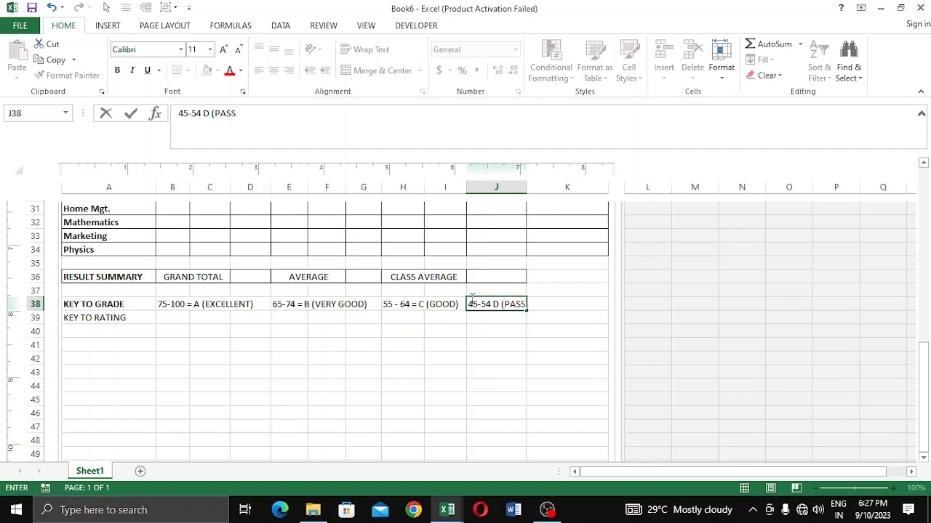
- Enter the lowest grade range "44 BELOW (FAIL)" in cell K38
{"action": "left_click", "coordinate": [563, 304]}
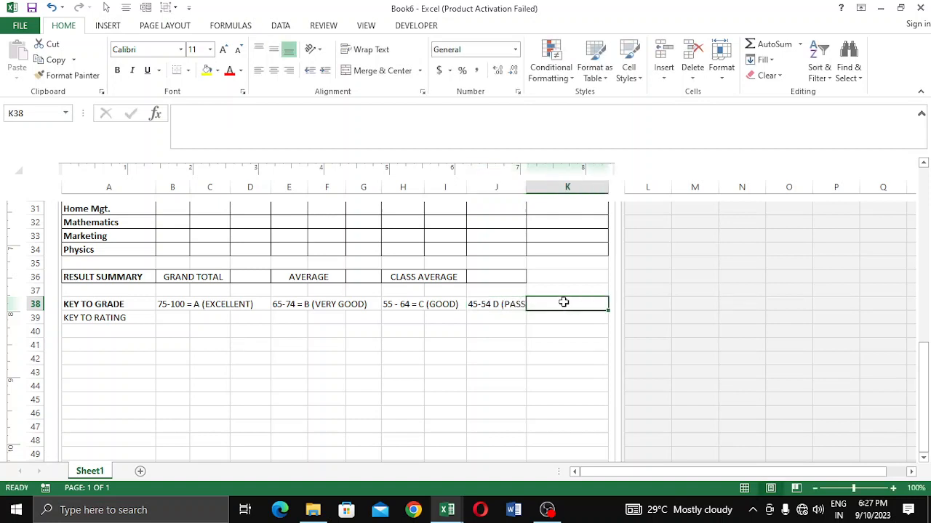
{"action": "type", "text": "4 BELO"}
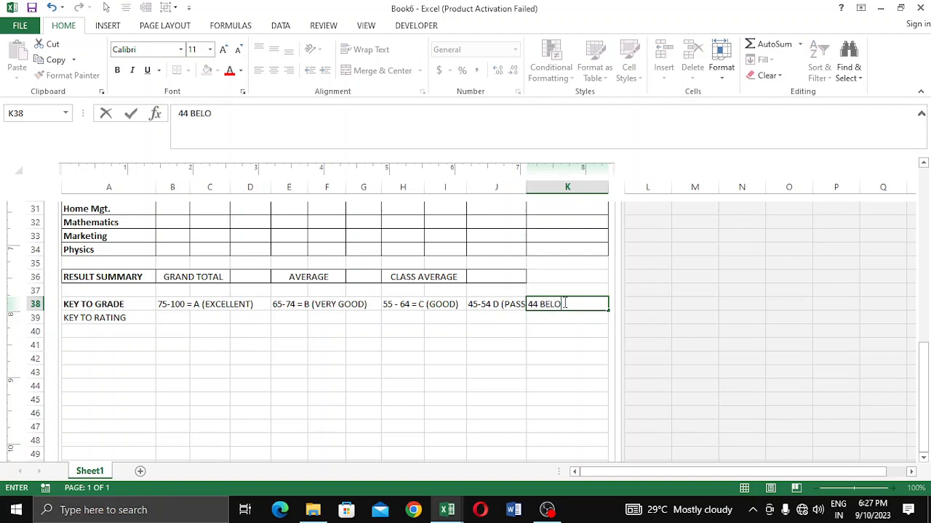
{"action": "type", "text": "W (FAIL)"}
{"action": "left_click", "coordinate": [447, 360]}
{"action": "left_click", "coordinate": [298, 304]}
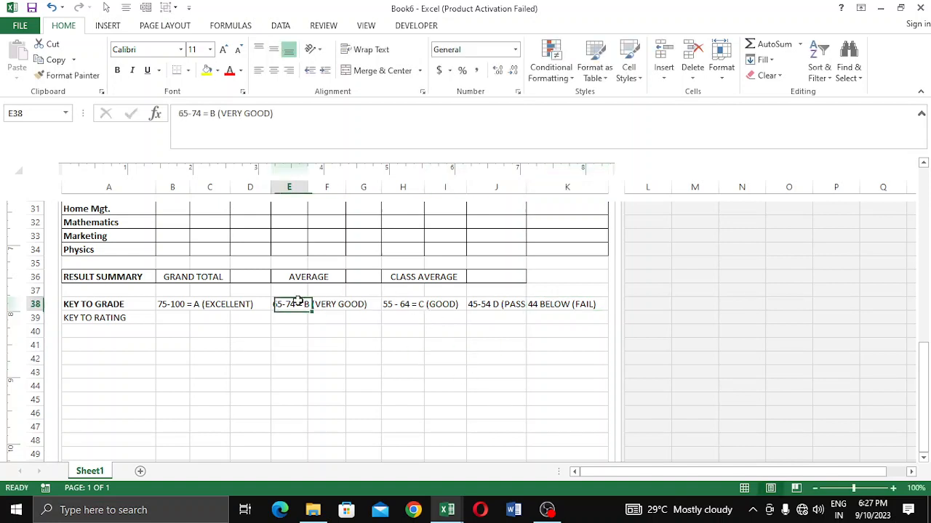
{"action": "left_click", "coordinate": [235, 304]}
{"action": "left_click", "coordinate": [172, 304]}
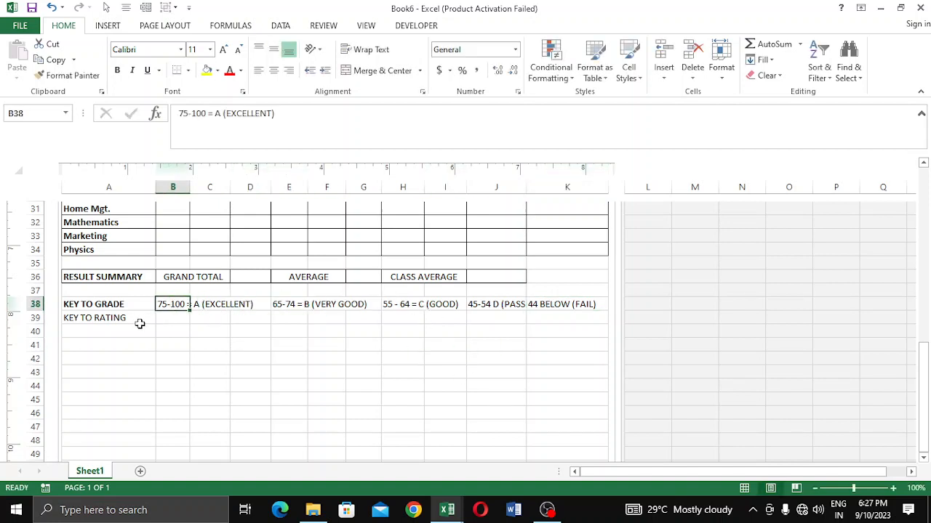
{"action": "left_click", "coordinate": [108, 318]}
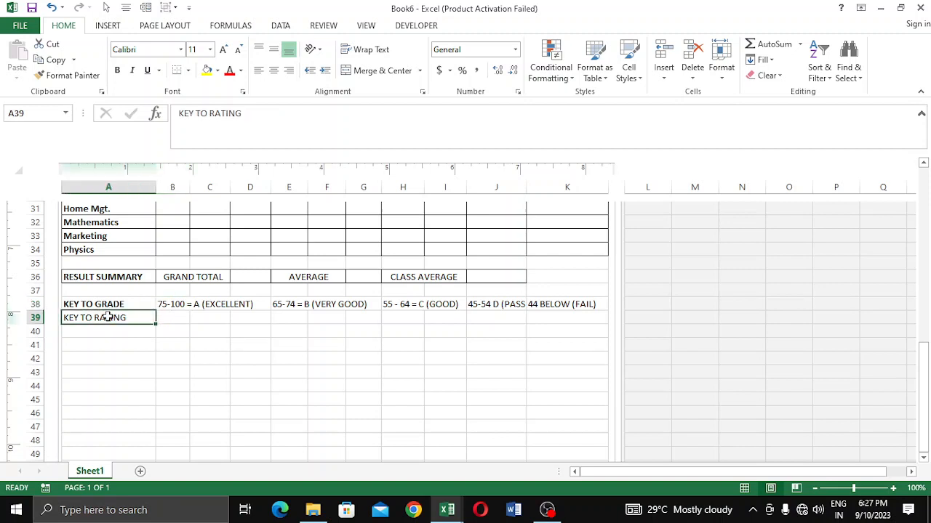
- Make the KEY TO RATING label bold and enter the top rating "5 (EXCELLENT)" in cell B39
{"action": "key", "text": "ctrl+b"}
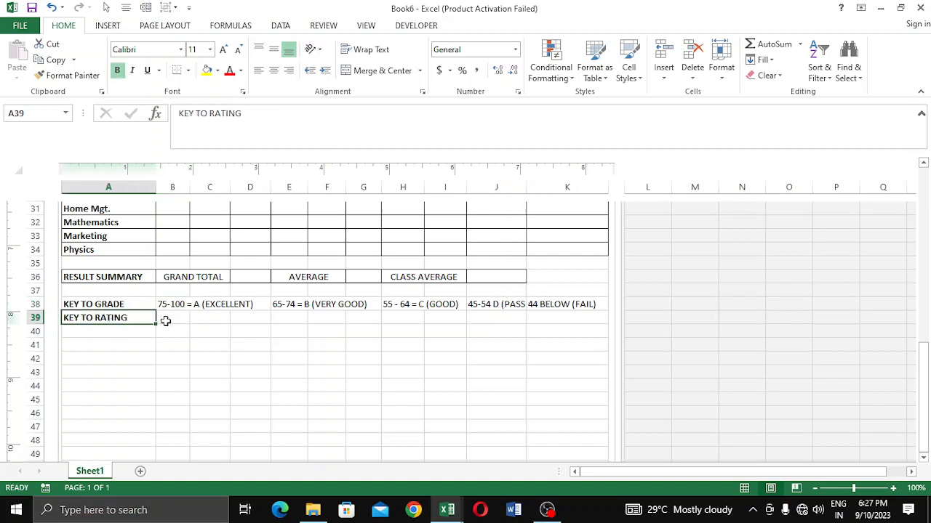
{"action": "left_click", "coordinate": [168, 319]}
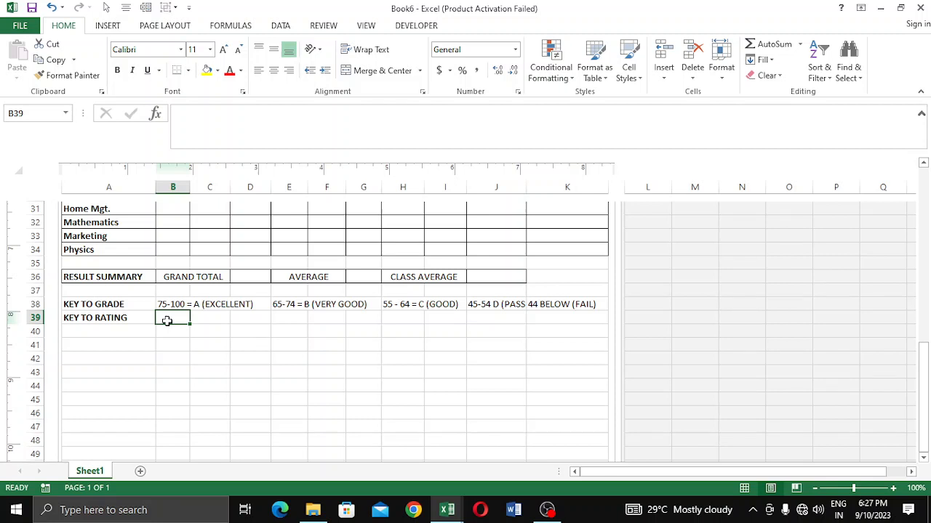
{"action": "type", "text": "5"}
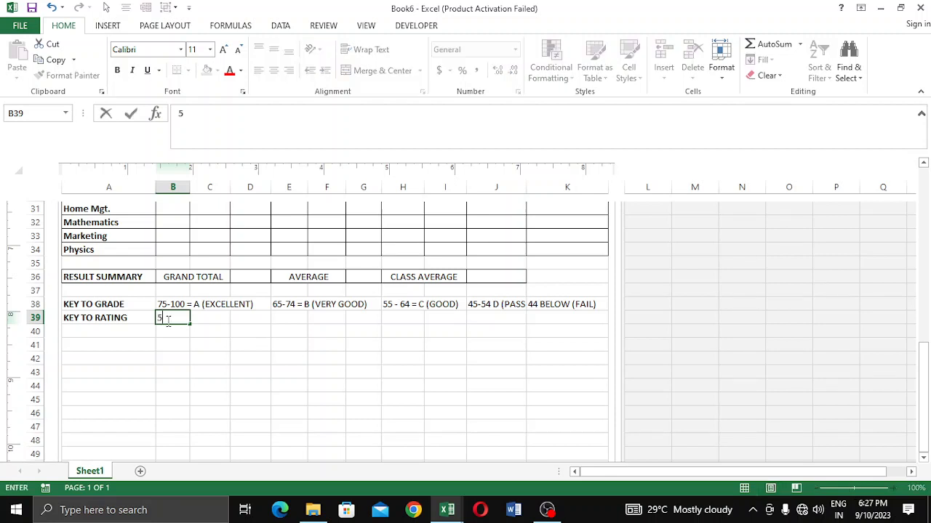
{"action": "type", "text": " (EXCELLENT"}
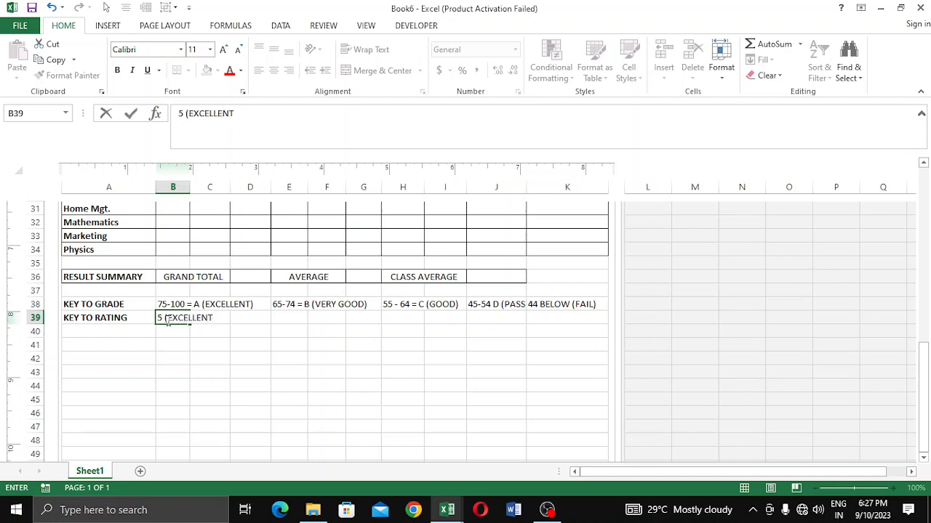
{"action": "type", "text": ")"}
- Enter the ratings "4 (VERY GOOD)" in cell E39 and "3 (GOOD)" in cell H39
{"action": "left_click", "coordinate": [280, 320]}
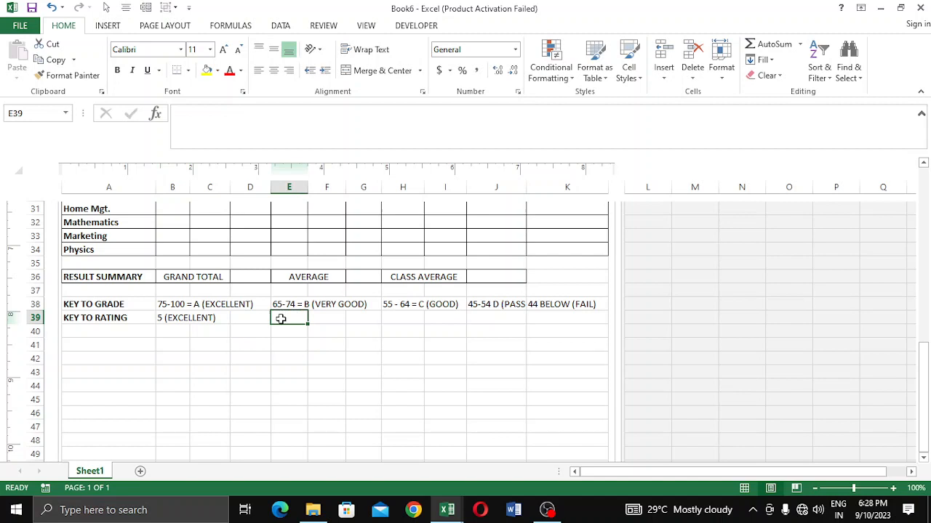
{"action": "type", "text": "4"}
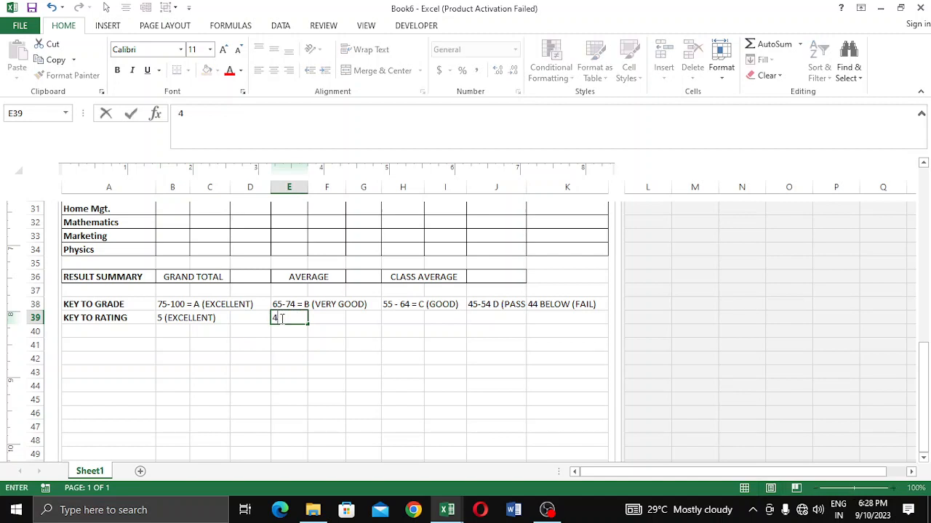
{"action": "type", "text": " (VERY GOO"}
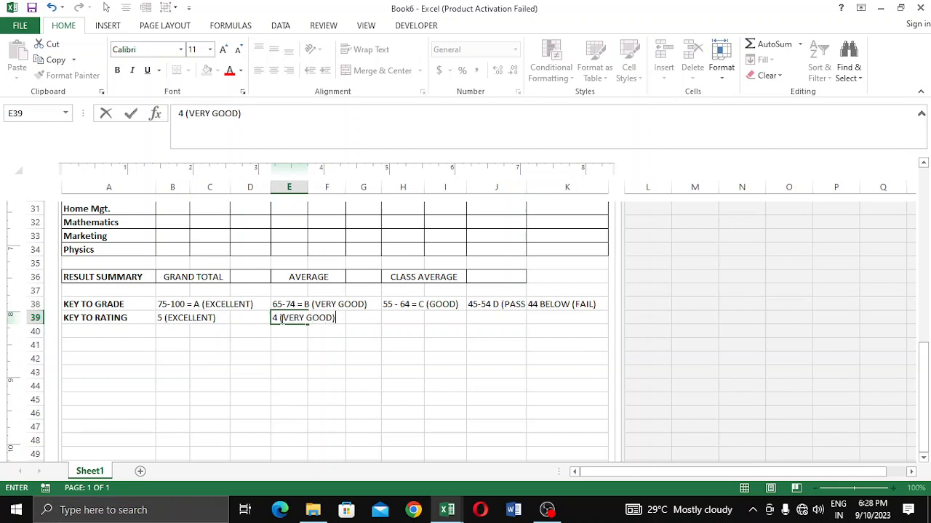
{"action": "type", "text": "D)"}
{"action": "left_click", "coordinate": [391, 315]}
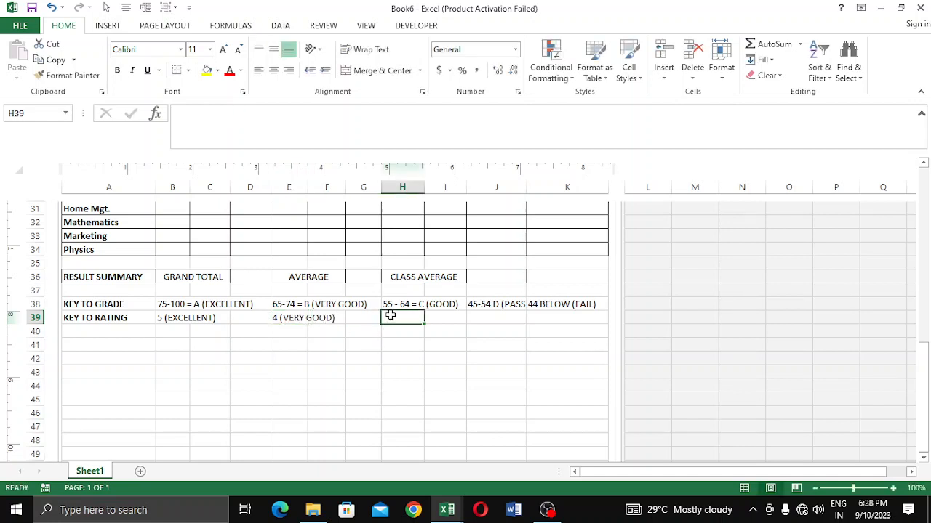
{"action": "type", "text": "3"}
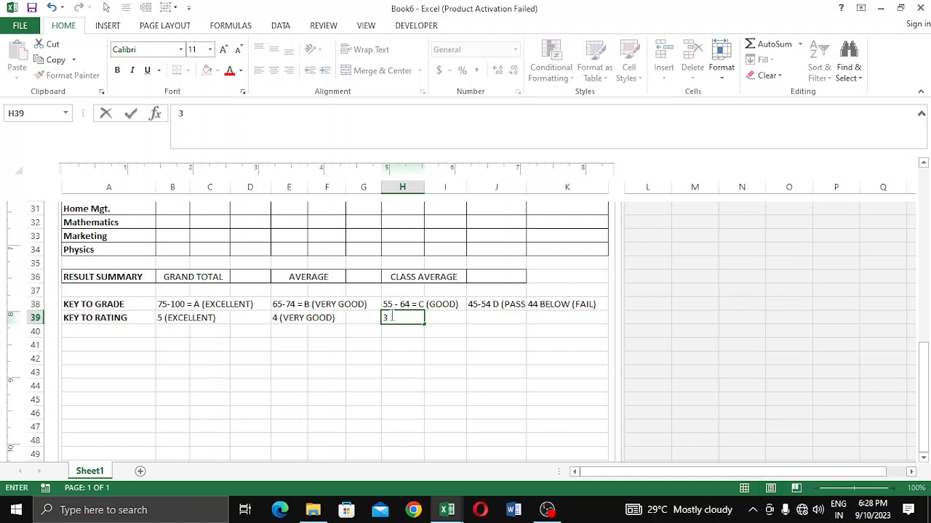
{"action": "type", "text": " (GOOD"}
- Enter the rating "2 (FAIR)" in cell J39
{"action": "left_click", "coordinate": [479, 319]}
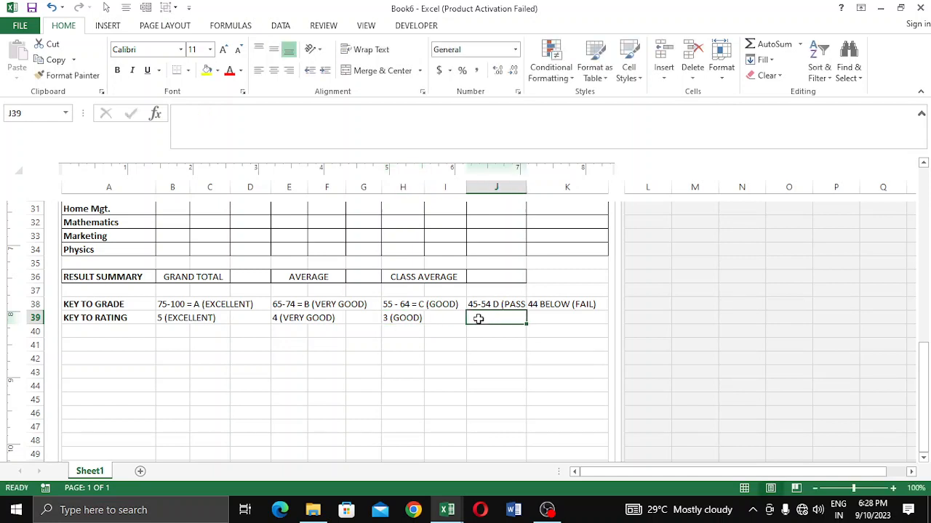
{"action": "type", "text": "2 (fA"}
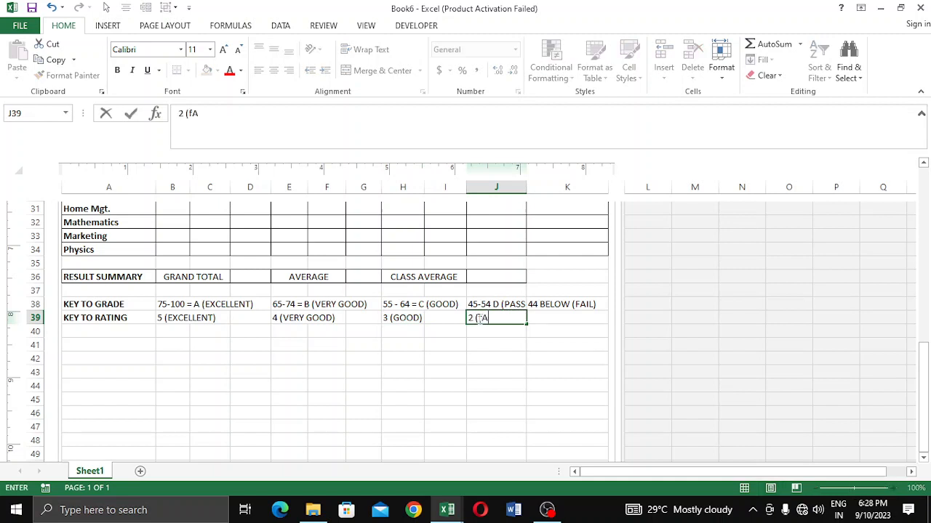
{"action": "type", "text": "I"}
{"action": "key", "text": "BackSpace"}
{"action": "key", "text": "BackSpace"}
{"action": "key", "text": "BackSpace"}
{"action": "type", "text": "FA"}
- Enter the lowest rating "1 (POOR)" in cell K39
{"action": "left_click", "coordinate": [550, 317]}
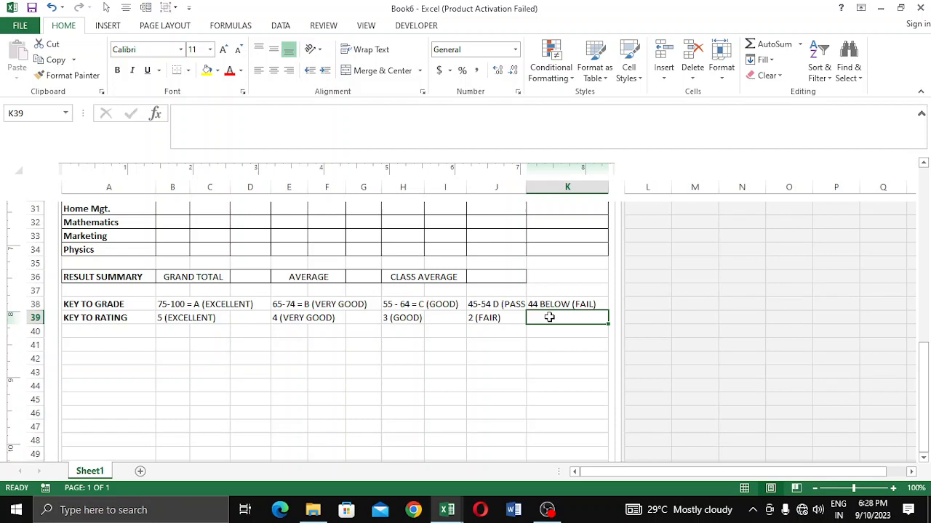
{"action": "type", "text": "1"}
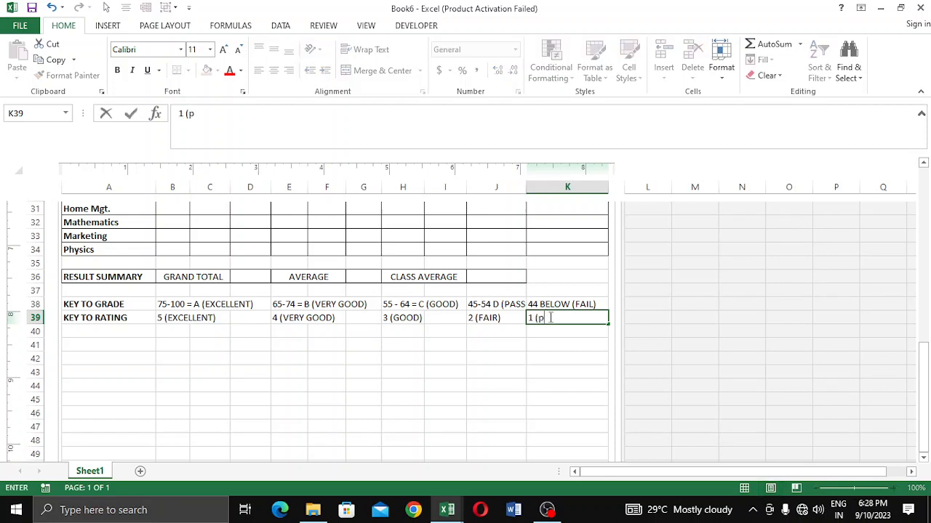
{"action": "type", "text": " (p"}
{"action": "key", "text": "BackSpace"}
{"action": "type", "text": "POOR"}
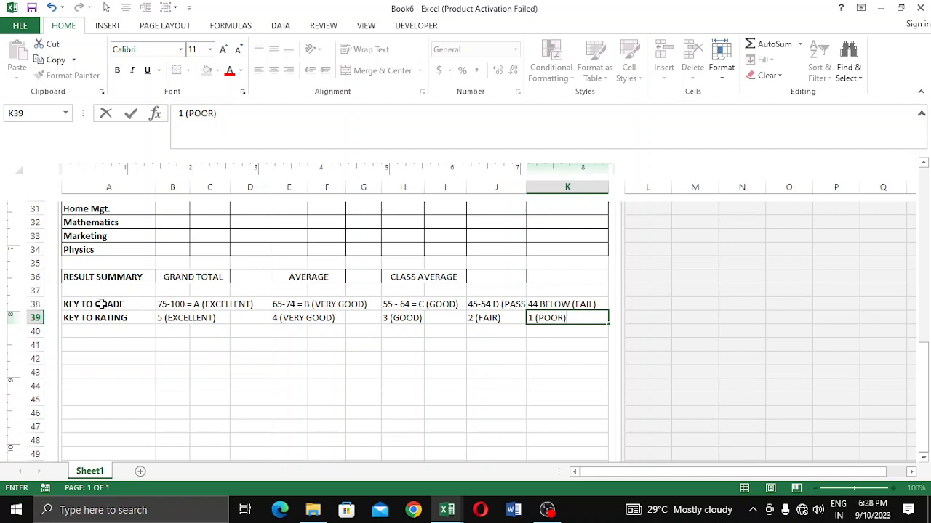
- Apply outline and inside borders to the grade and rating key rows, A38:K39
{"action": "left_click_drag", "start_coordinate": [100, 304], "coordinate": [543, 312]}
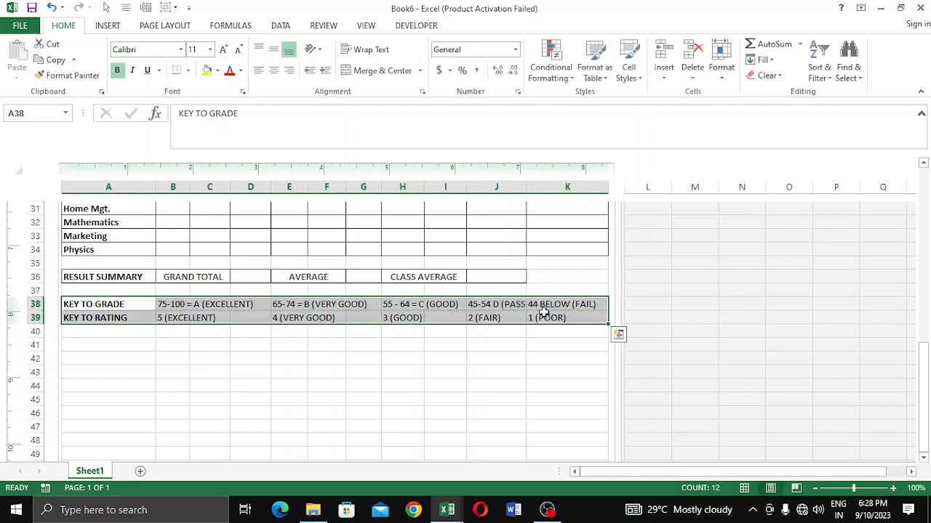
{"action": "right_click", "coordinate": [543, 312]}
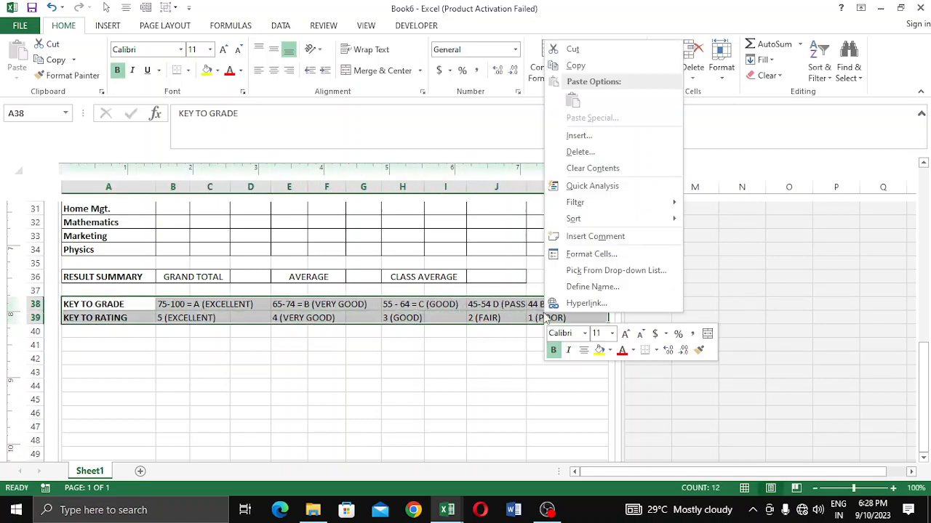
{"action": "left_click", "coordinate": [600, 248]}
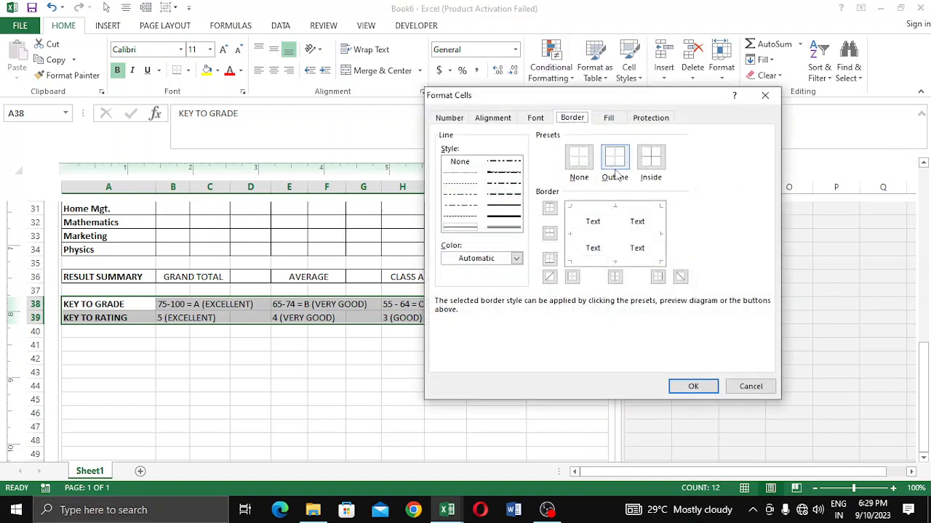
{"action": "left_click", "coordinate": [615, 172]}
{"action": "left_click", "coordinate": [631, 233]}
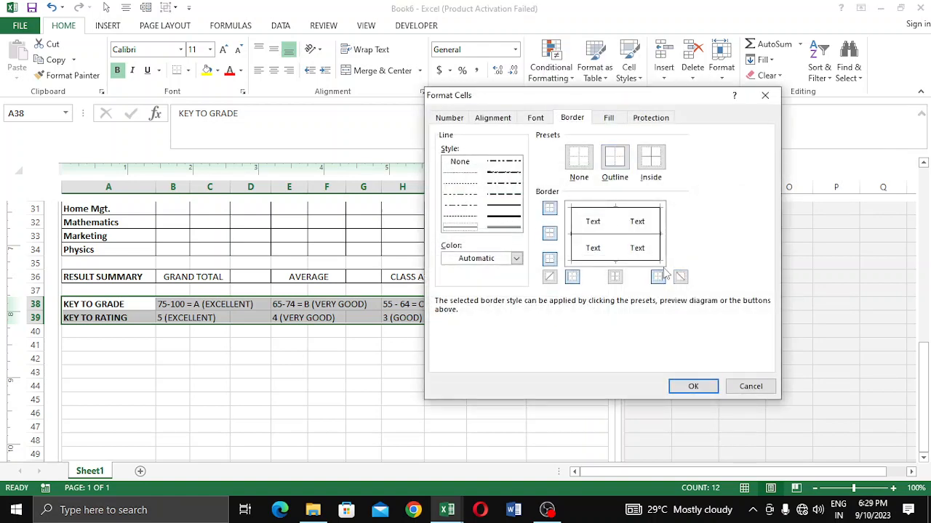
{"action": "left_click", "coordinate": [616, 240]}
{"action": "left_click", "coordinate": [693, 386]}
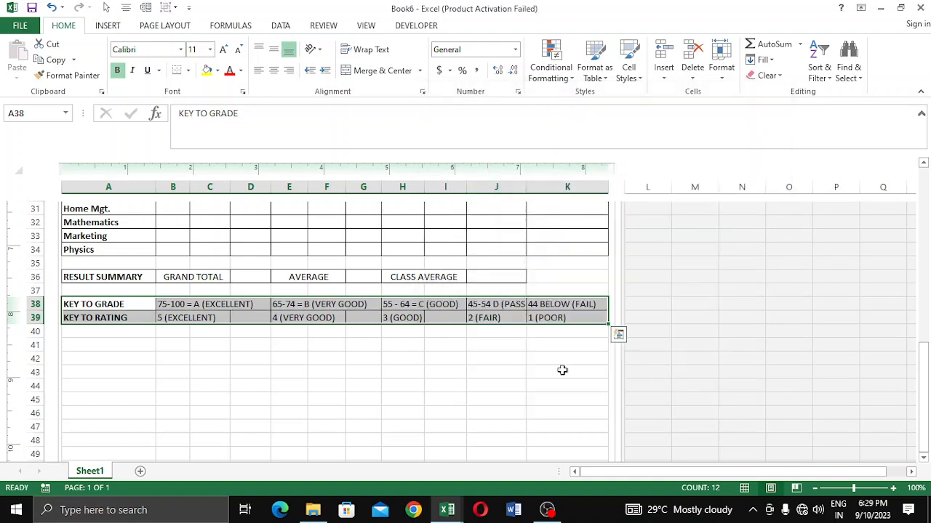
{"action": "left_click", "coordinate": [341, 361]}
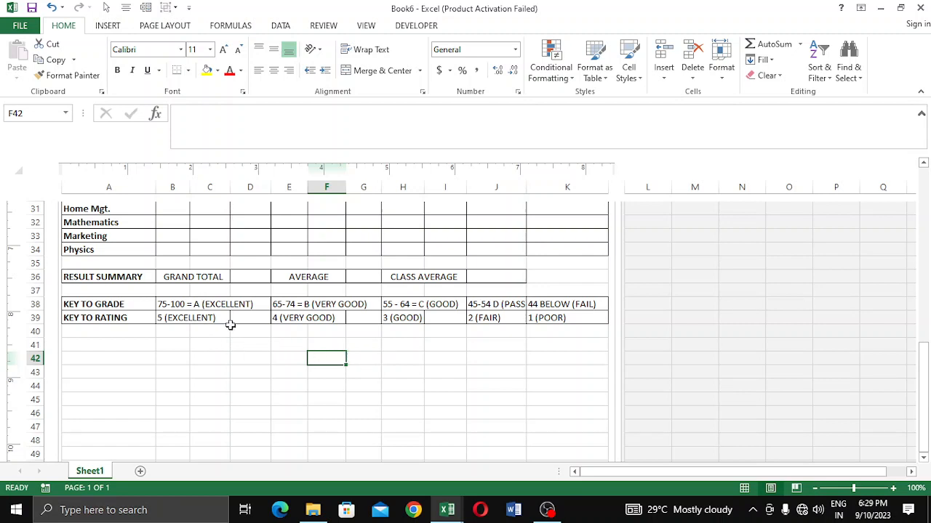
- Merge and center the two EXCELLENT entries across columns B to D, separately in rows 38 and 39
{"action": "left_click", "coordinate": [204, 306]}
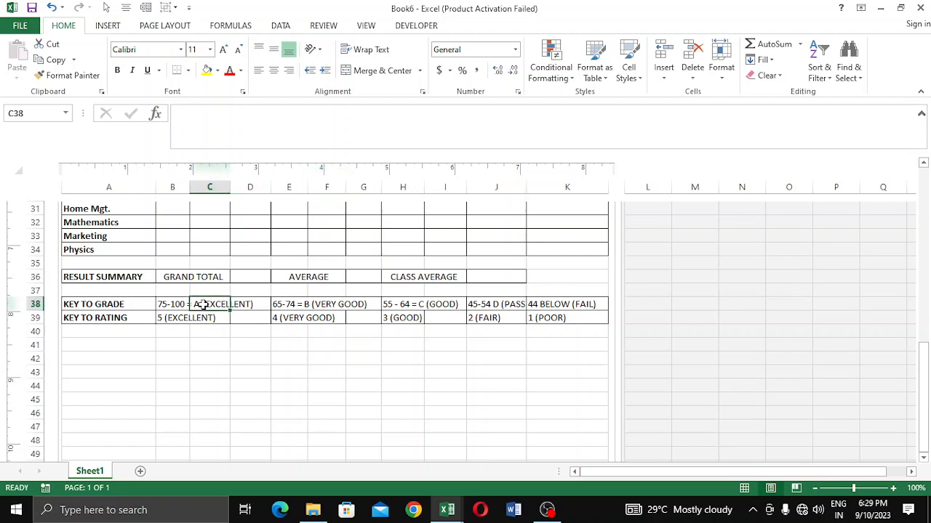
{"action": "left_click", "coordinate": [164, 305]}
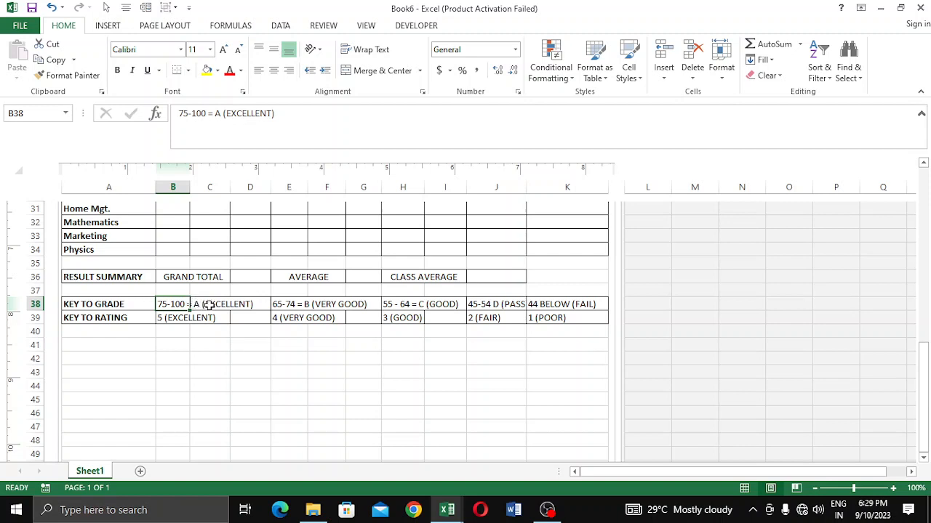
{"action": "left_click_drag", "start_coordinate": [189, 306], "coordinate": [256, 304]}
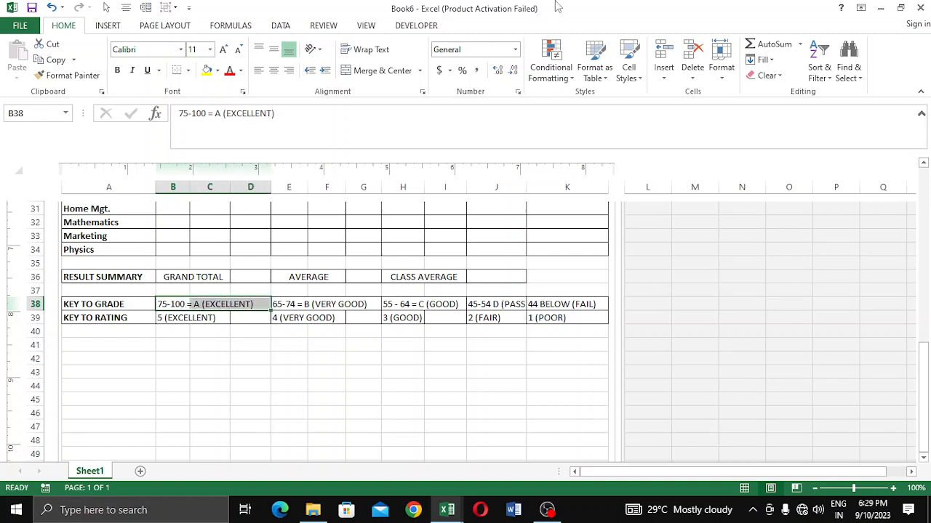
{"action": "left_click", "coordinate": [375, 70]}
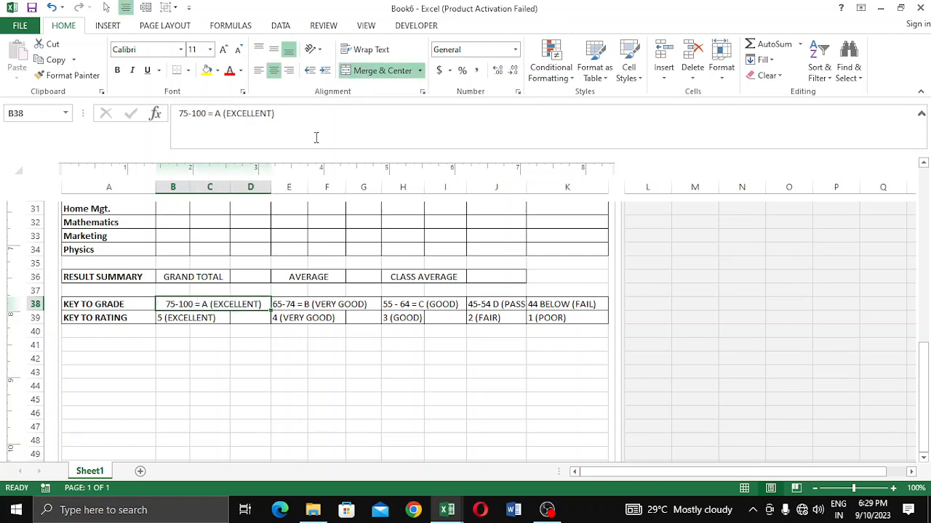
{"action": "left_click", "coordinate": [164, 318]}
{"action": "left_click_drag", "start_coordinate": [203, 319], "coordinate": [253, 317]}
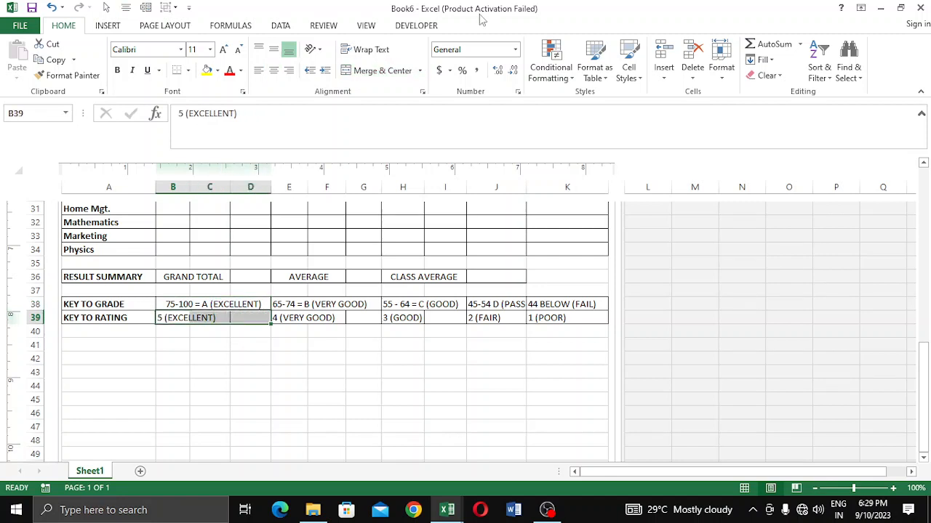
{"action": "left_click", "coordinate": [378, 70]}
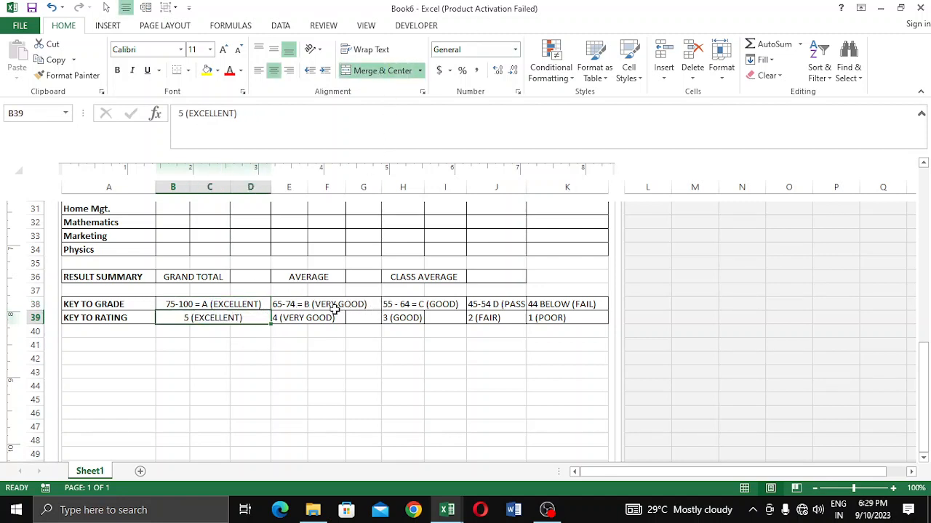
- Merge and center the two VERY GOOD entries across columns E to G, separately in rows 38 and 39
{"action": "left_click_drag", "start_coordinate": [279, 302], "coordinate": [368, 303]}
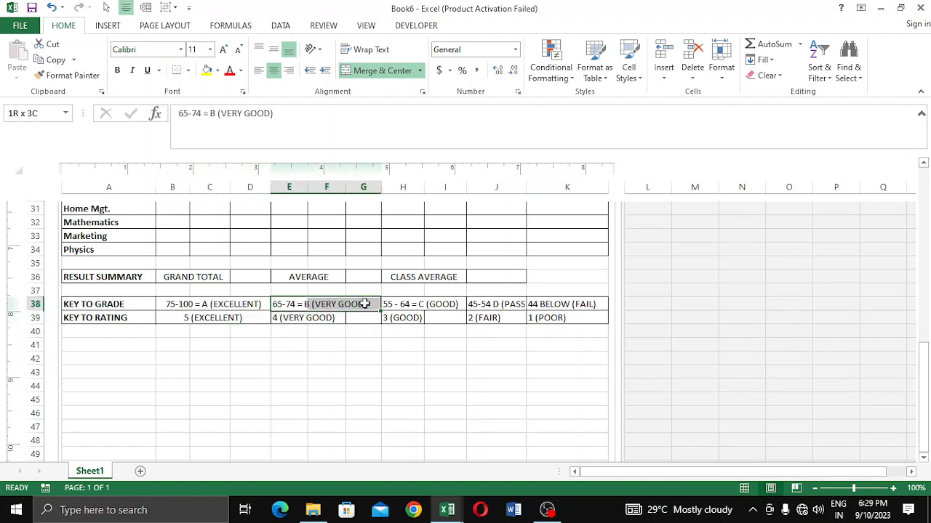
{"action": "left_click", "coordinate": [390, 71]}
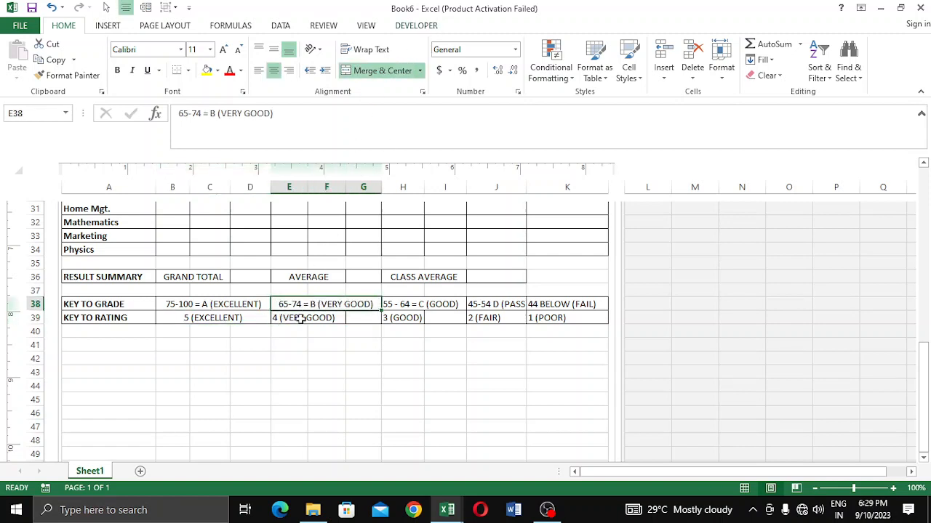
{"action": "left_click_drag", "start_coordinate": [301, 318], "coordinate": [458, 304]}
{"action": "left_click", "coordinate": [374, 70]}
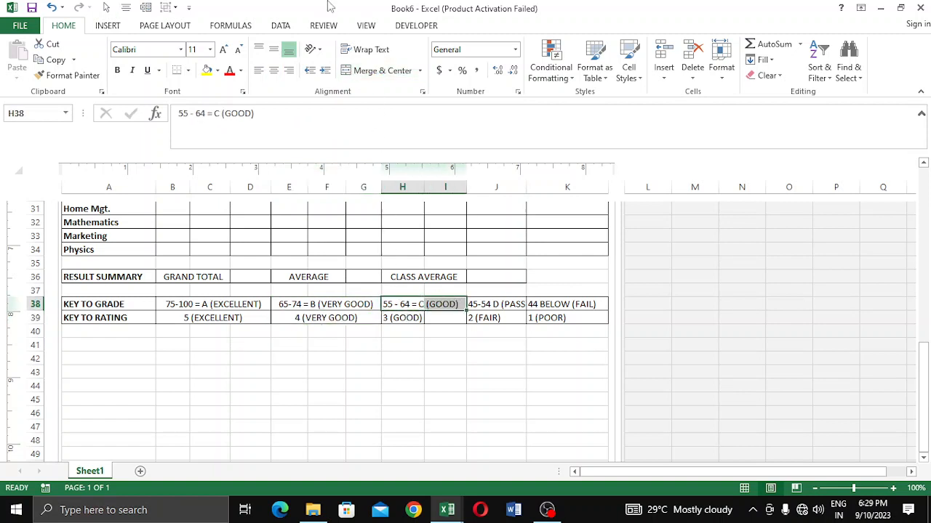
- Merge and center the two GOOD entries across columns H and I, separately in rows 38 and 39
{"action": "left_click", "coordinate": [368, 72]}
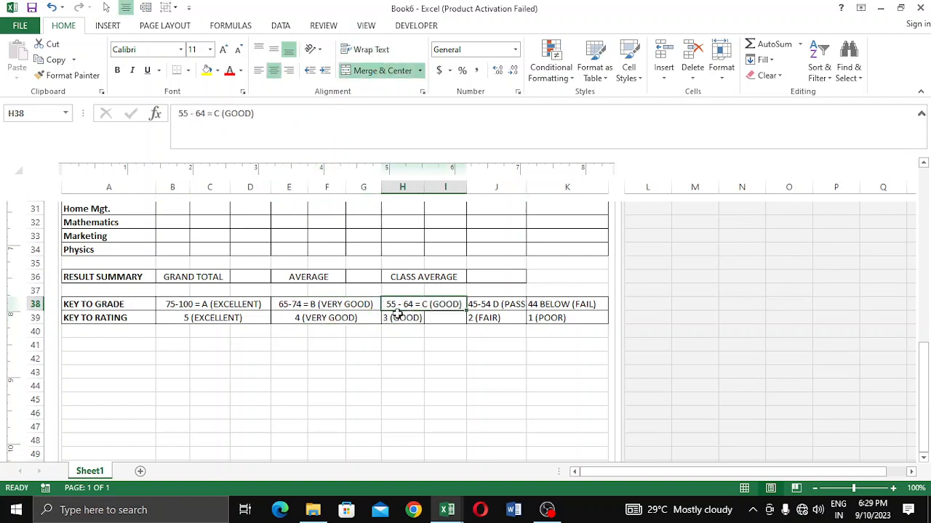
{"action": "left_click_drag", "start_coordinate": [395, 318], "coordinate": [445, 317]}
{"action": "left_click", "coordinate": [366, 70]}
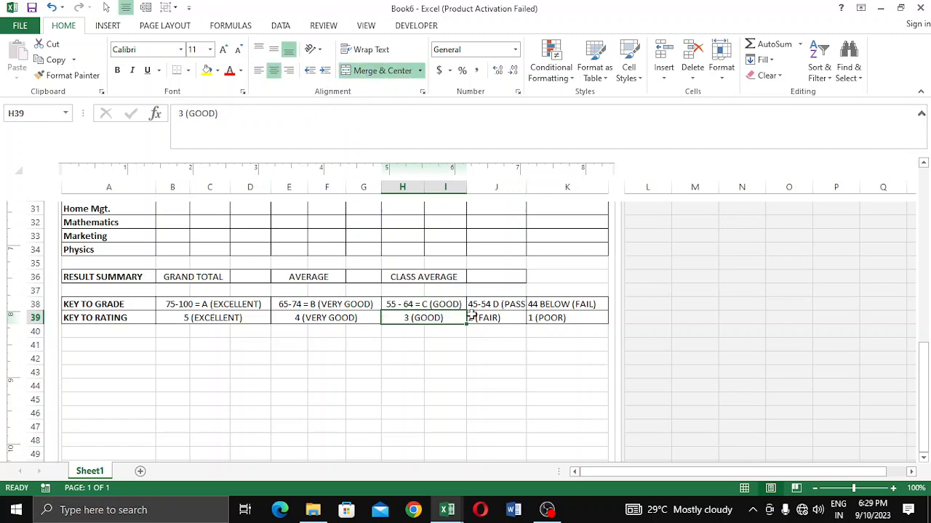
{"action": "left_click", "coordinate": [494, 304]}
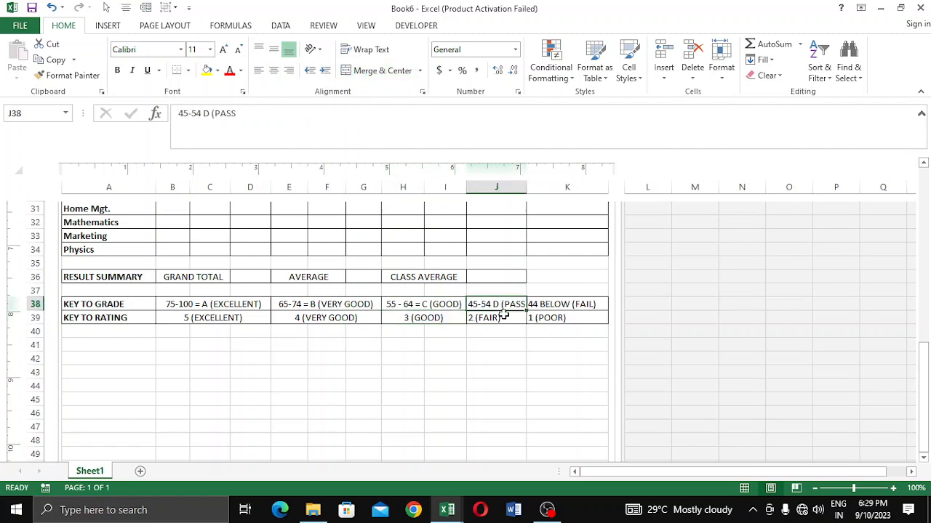
{"action": "left_click", "coordinate": [534, 303]}
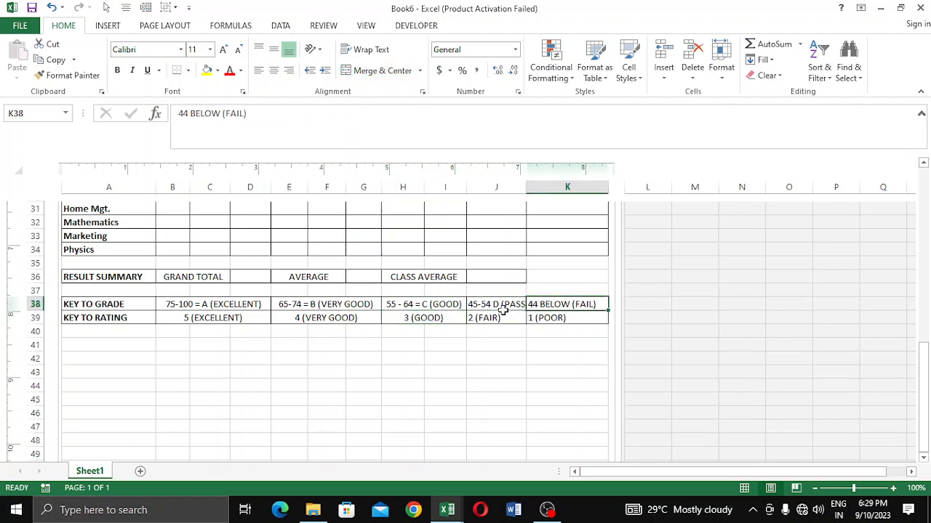
{"action": "scroll", "coordinate": [554, 265], "scroll_direction": "up", "scroll_amount": 4}
{"action": "scroll", "coordinate": [554, 264], "scroll_direction": "up", "scroll_amount": 6}
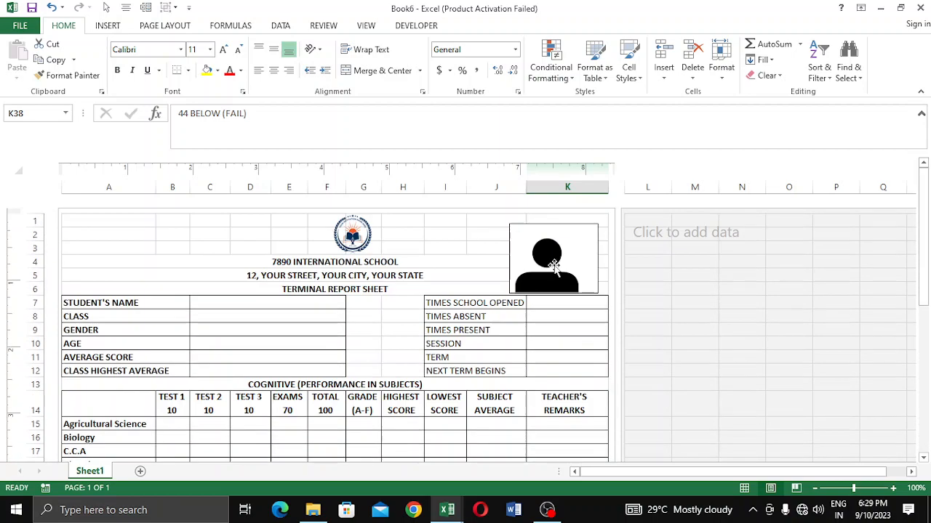
{"action": "scroll", "coordinate": [554, 266], "scroll_direction": "down", "scroll_amount": 4}
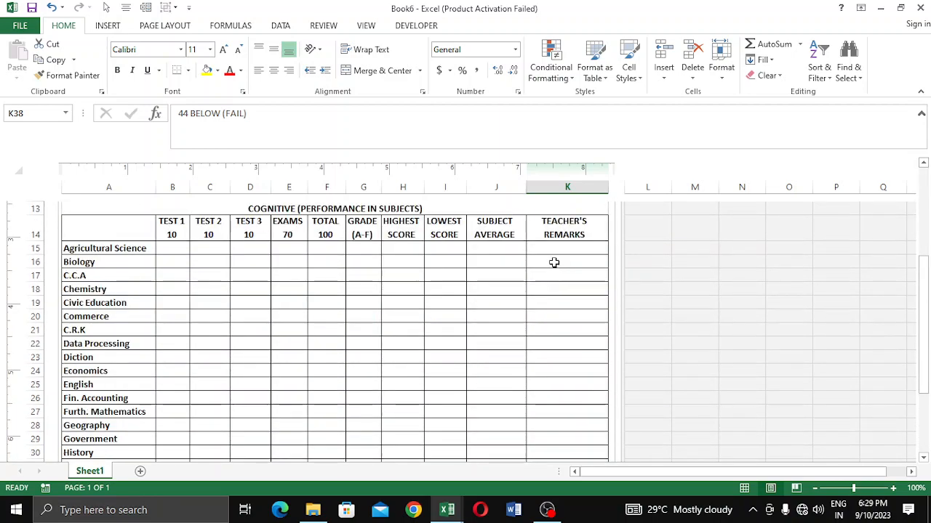
- Narrow column I slightly and widen column J to make room for the PASS entry in the grade key
{"action": "scroll", "coordinate": [554, 266], "scroll_direction": "up", "scroll_amount": 2}
{"action": "scroll", "coordinate": [554, 266], "scroll_direction": "down", "scroll_amount": 4}
{"action": "scroll", "coordinate": [554, 265], "scroll_direction": "up", "scroll_amount": 3}
{"action": "scroll", "coordinate": [554, 264], "scroll_direction": "down", "scroll_amount": 7}
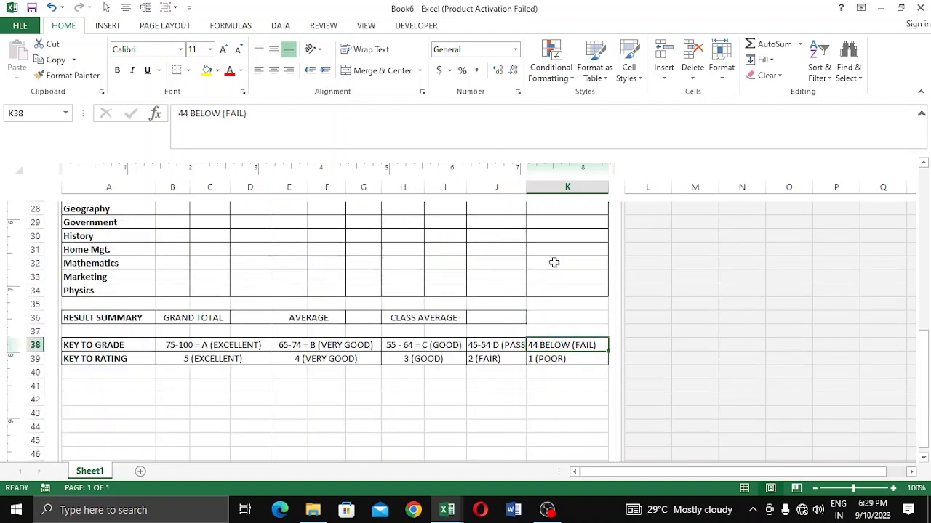
{"action": "scroll", "coordinate": [554, 263], "scroll_direction": "up", "scroll_amount": 3}
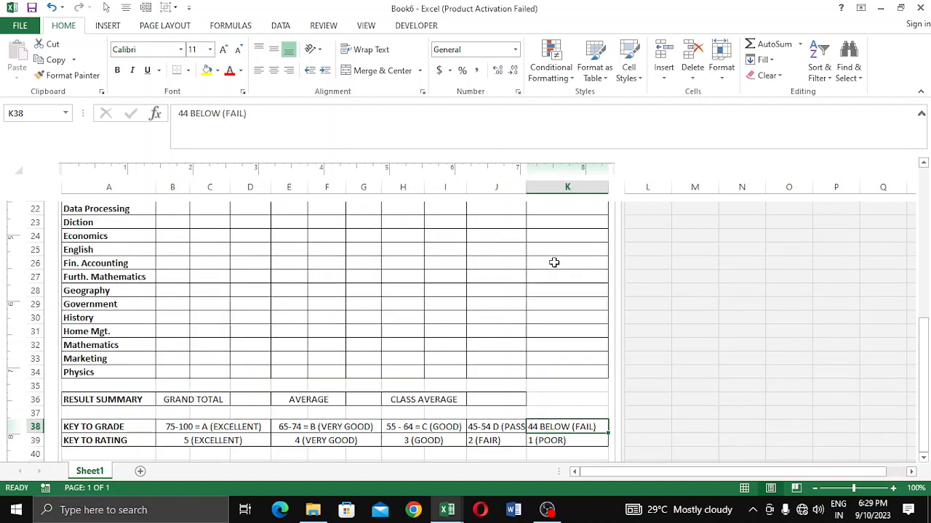
{"action": "left_click_drag", "start_coordinate": [466, 187], "coordinate": [464, 186]}
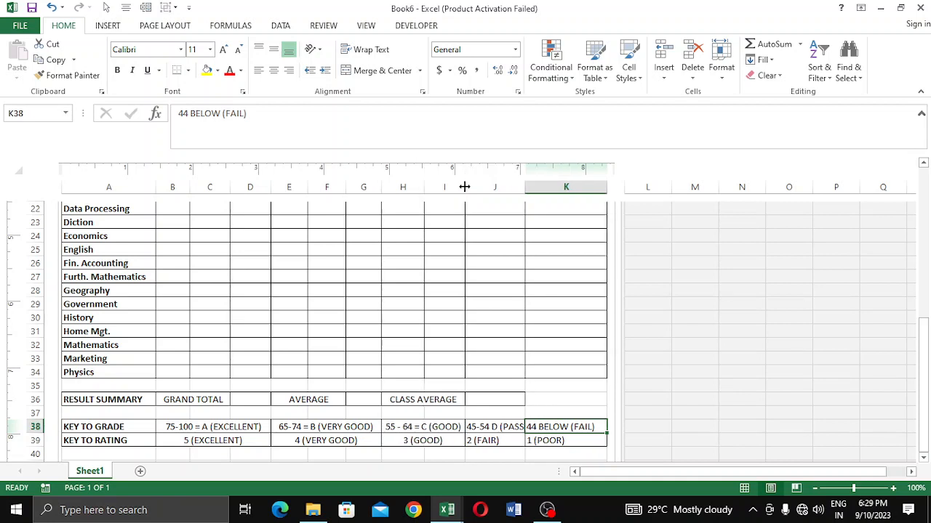
{"action": "left_click_drag", "start_coordinate": [524, 191], "coordinate": [529, 190]}
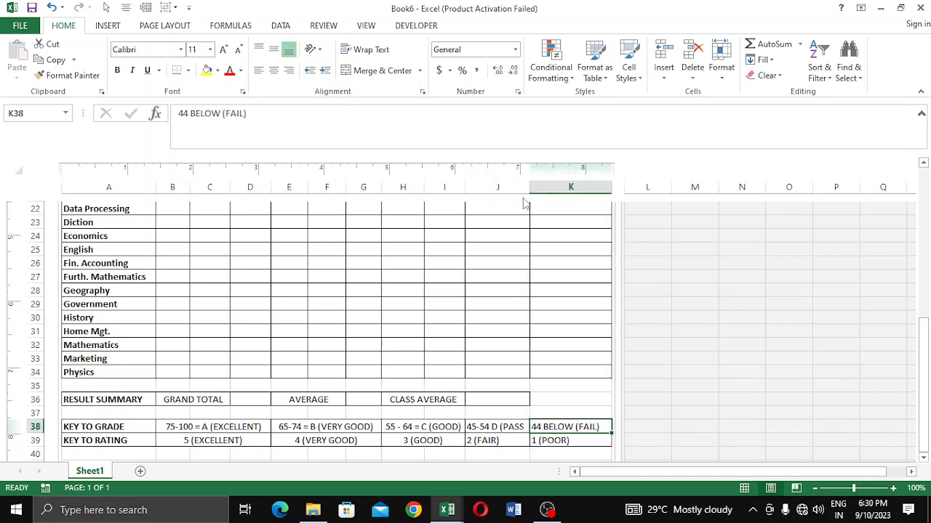
- Add the missing closing parenthesis to the grade key entry in J38 so it reads 45-54 D (PASS)
{"action": "left_click", "coordinate": [524, 427]}
{"action": "double_click", "coordinate": [525, 428]}
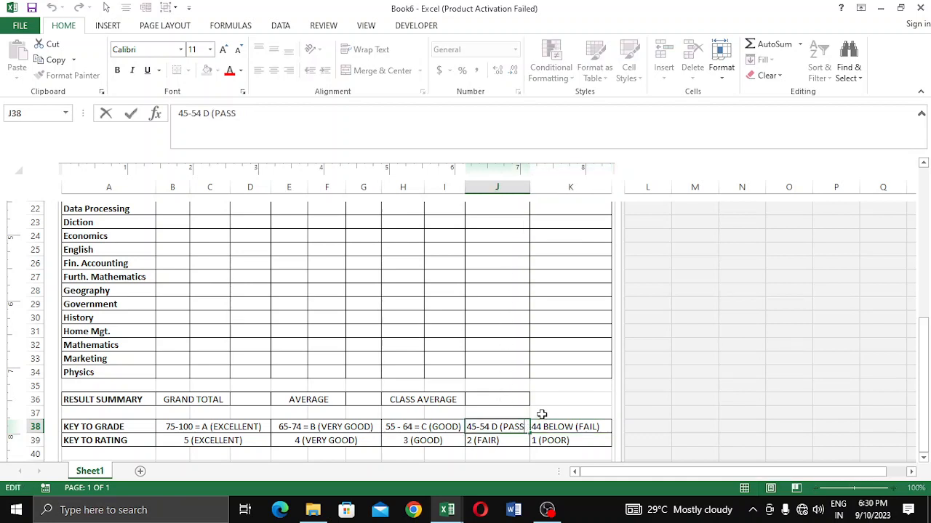
{"action": "type", "text": ")"}
{"action": "left_click", "coordinate": [364, 410]}
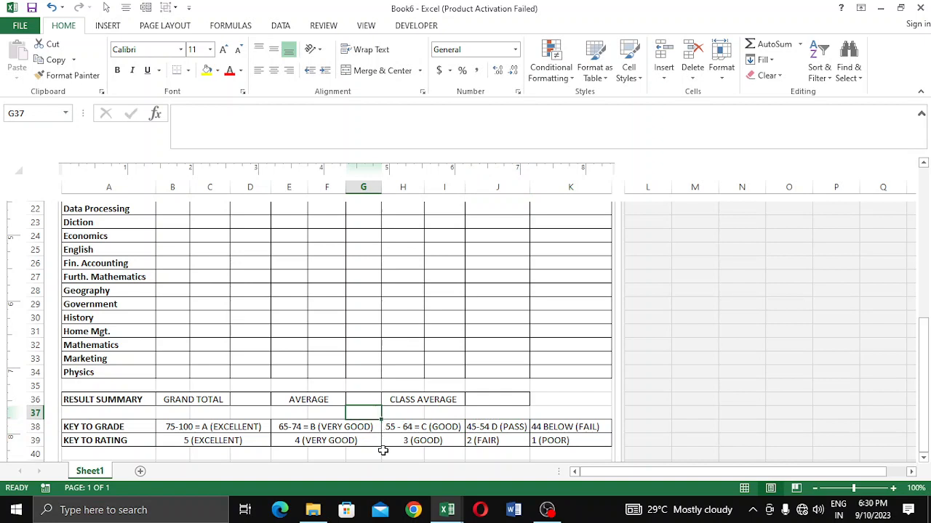
- Center the 45-54 D (PASS) entry in J38 and the 2 (FAIR) entry in J39
{"action": "left_click", "coordinate": [507, 427]}
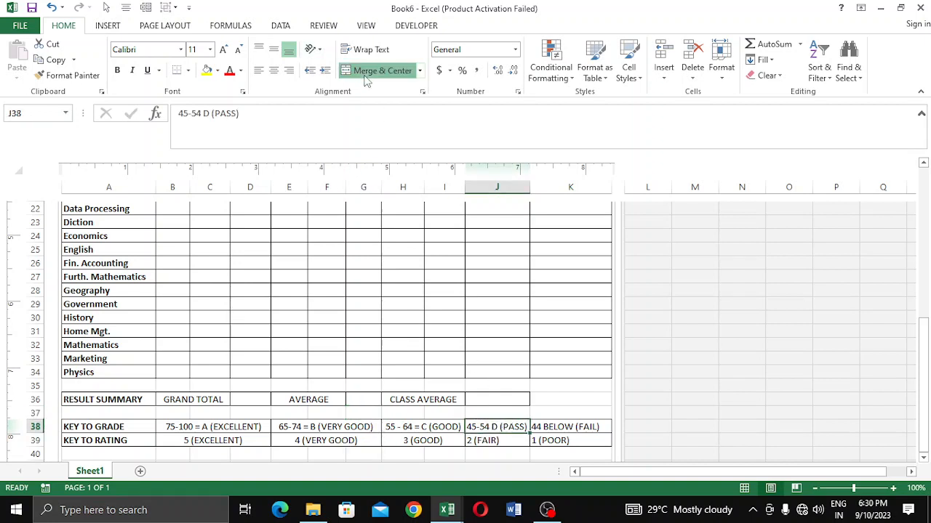
{"action": "left_click", "coordinate": [273, 69]}
{"action": "left_click", "coordinate": [495, 442]}
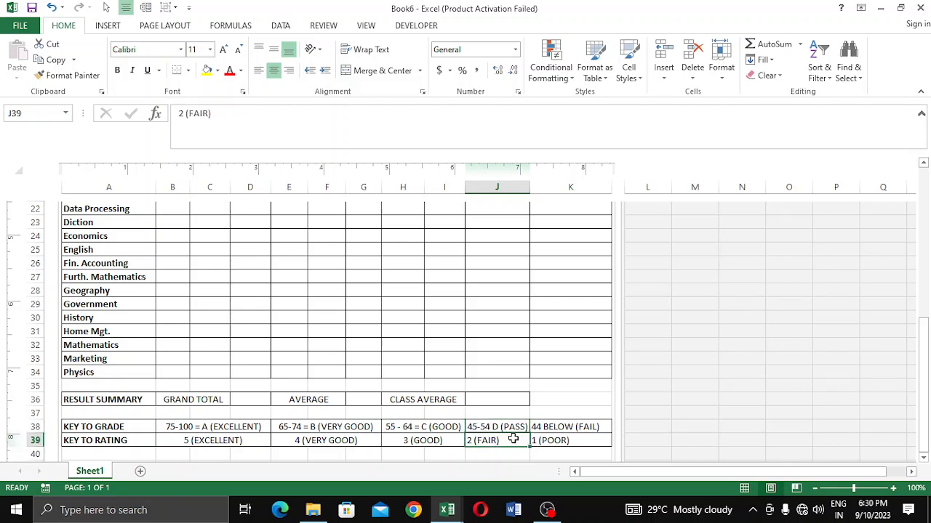
{"action": "left_click", "coordinate": [273, 70]}
- Apply Merge & Center separately to the 44 BELOW (FAIL) entry in K38 and the 1 (POOR) entry in K39
{"action": "left_click", "coordinate": [553, 427]}
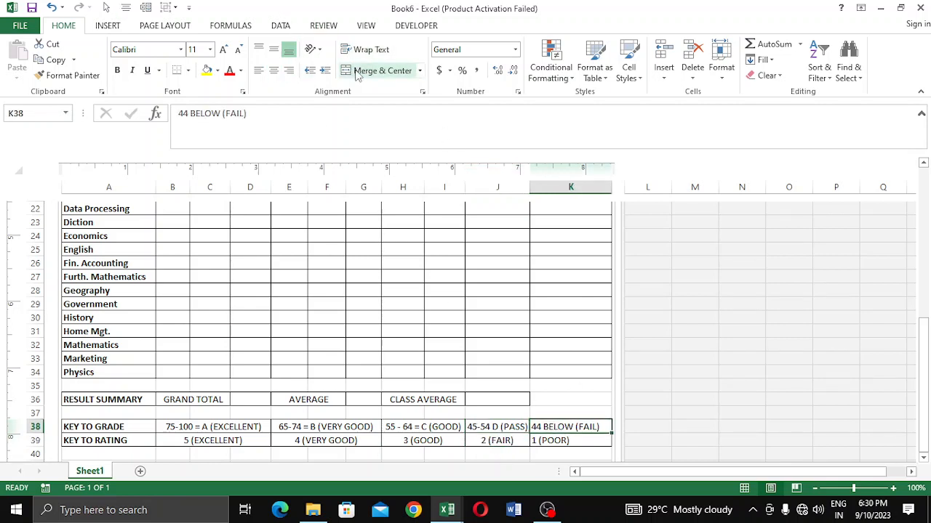
{"action": "left_click", "coordinate": [356, 73]}
{"action": "left_click", "coordinate": [559, 441]}
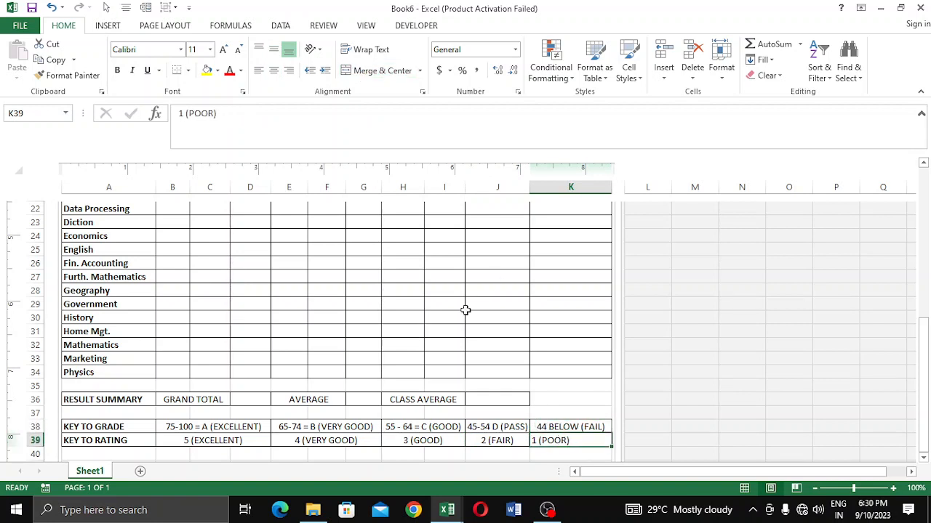
{"action": "left_click", "coordinate": [378, 72]}
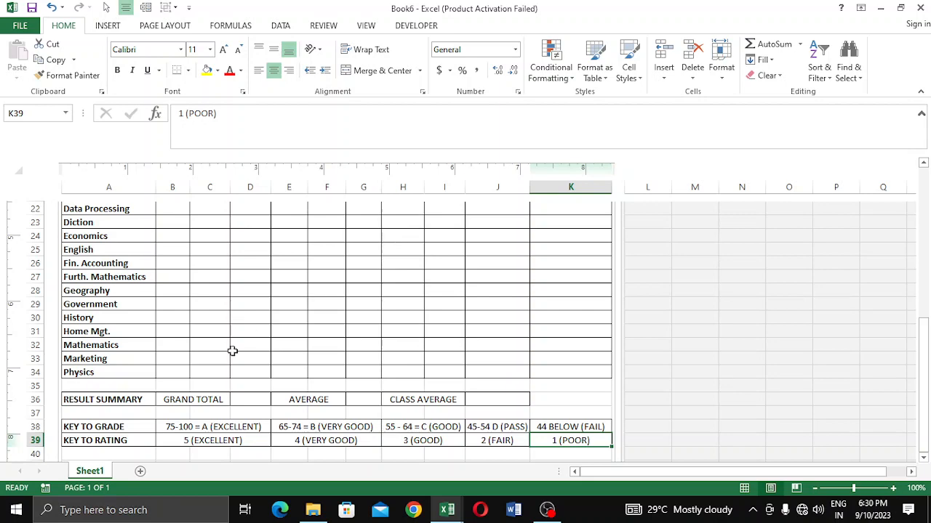
- Enter the headings PSYCOMOTOR in A41 and RATING in B41, below the rating key
{"action": "scroll", "coordinate": [282, 393], "scroll_direction": "down", "scroll_amount": 3}
{"action": "scroll", "coordinate": [305, 351], "scroll_direction": "up", "scroll_amount": 1}
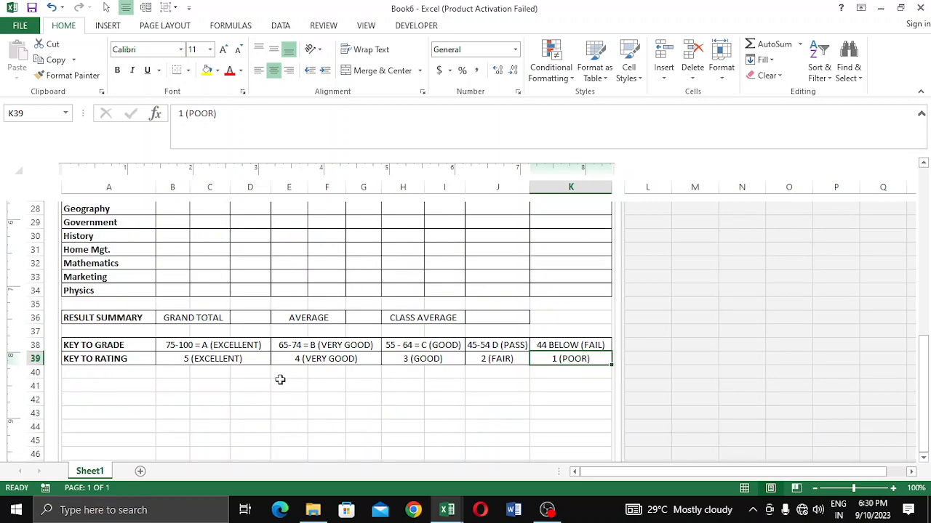
{"action": "left_click", "coordinate": [245, 386]}
{"action": "scroll", "coordinate": [254, 379], "scroll_direction": "down", "scroll_amount": 4}
{"action": "scroll", "coordinate": [267, 364], "scroll_direction": "up", "scroll_amount": 1}
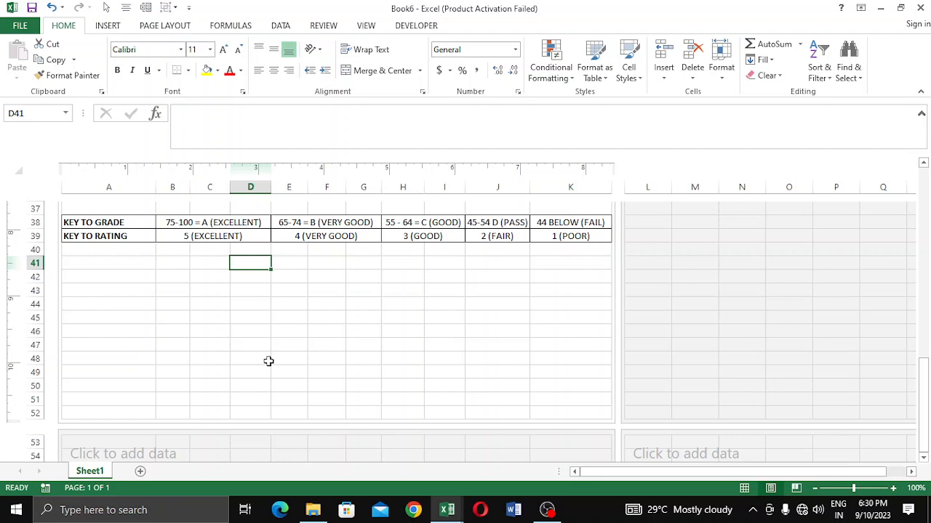
{"action": "double_click", "coordinate": [93, 261]}
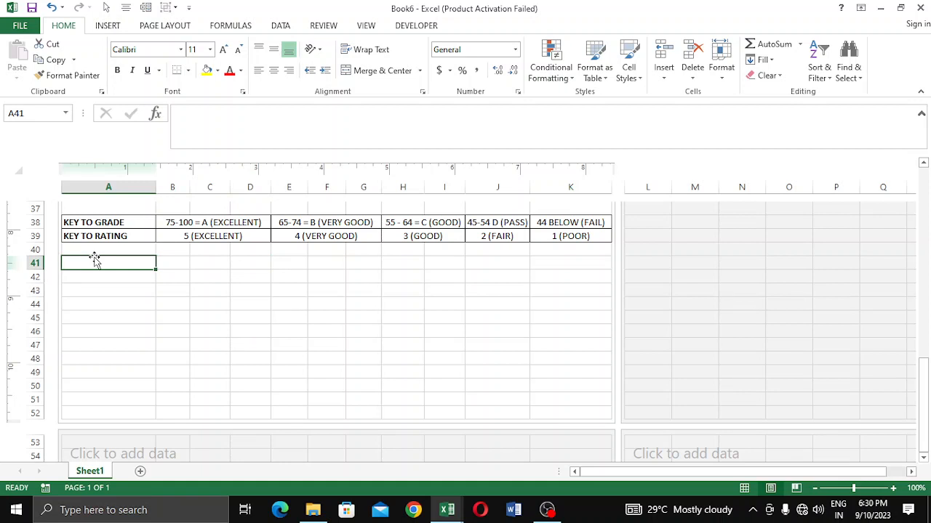
{"action": "type", "text": "PSYC"}
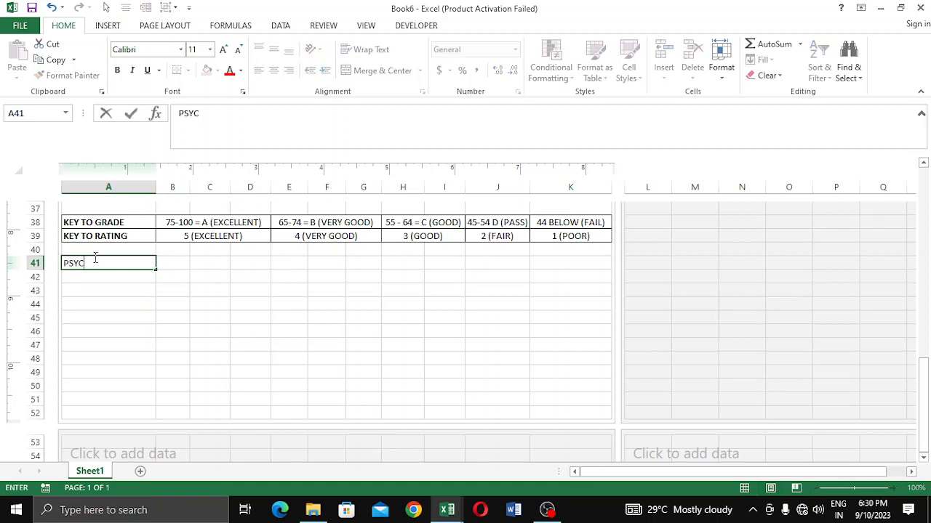
{"action": "type", "text": "OMOTOR"}
{"action": "left_click", "coordinate": [165, 265]}
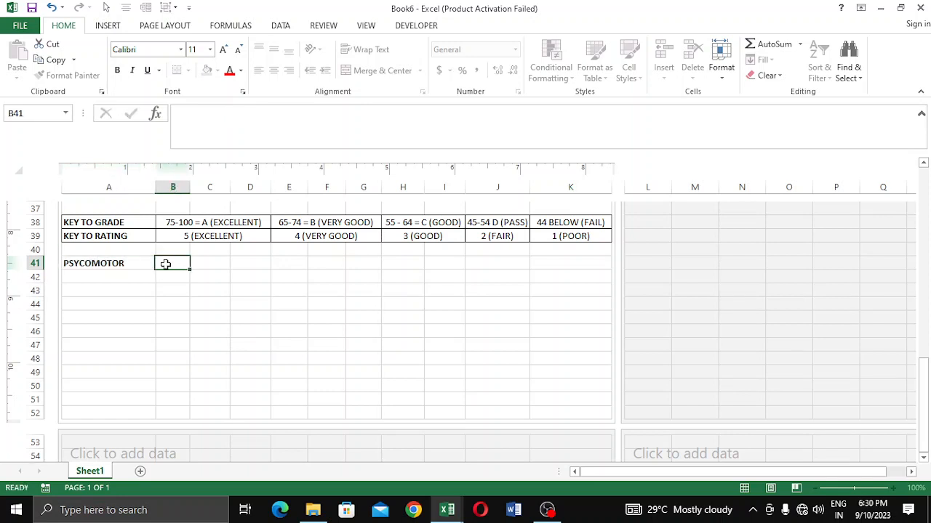
{"action": "type", "text": "RATING"}
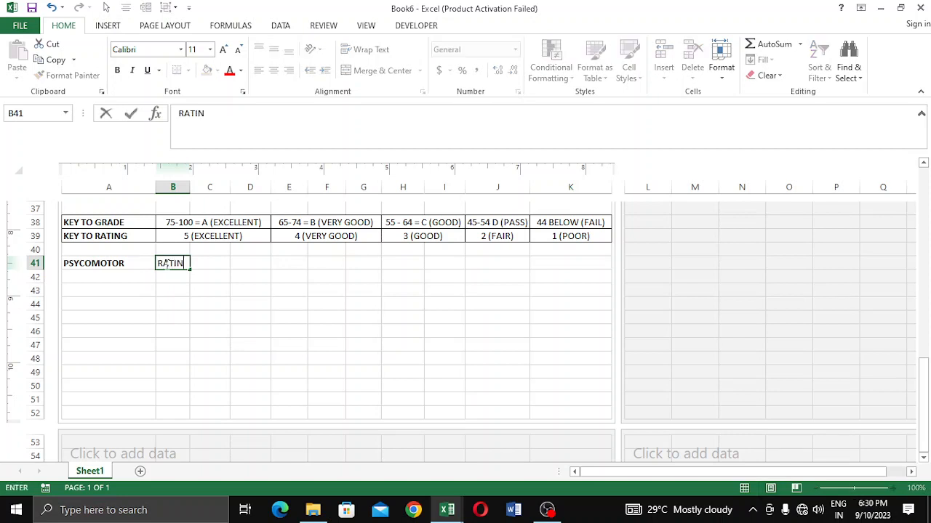
{"action": "left_click", "coordinate": [148, 321]}
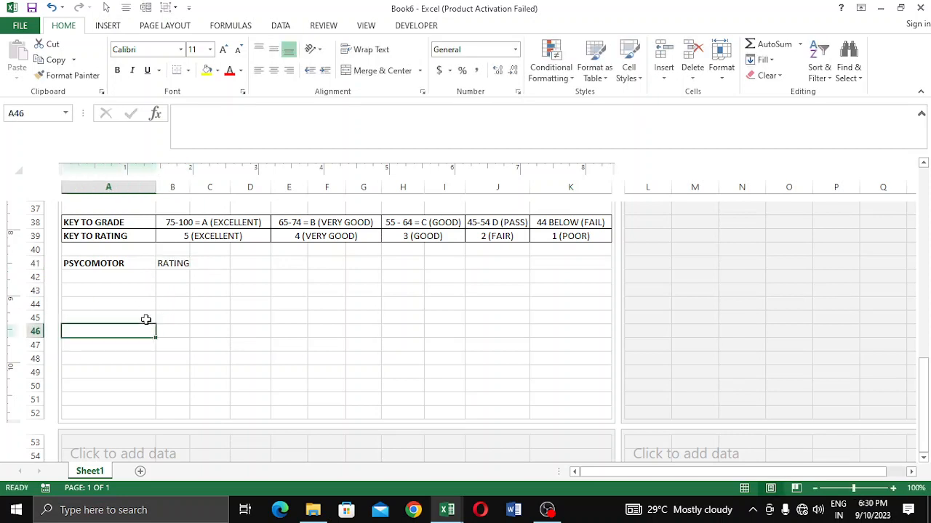
- Enter HANDWRITING in A42 and FLUENCY in A43 under the PSYCOMOTOR heading
{"action": "left_click", "coordinate": [107, 277]}
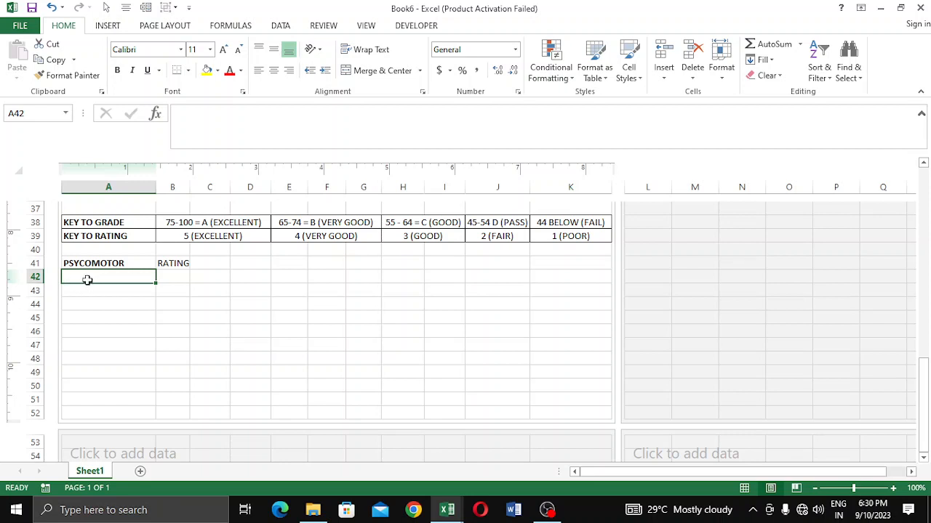
{"action": "type", "text": "HAND"}
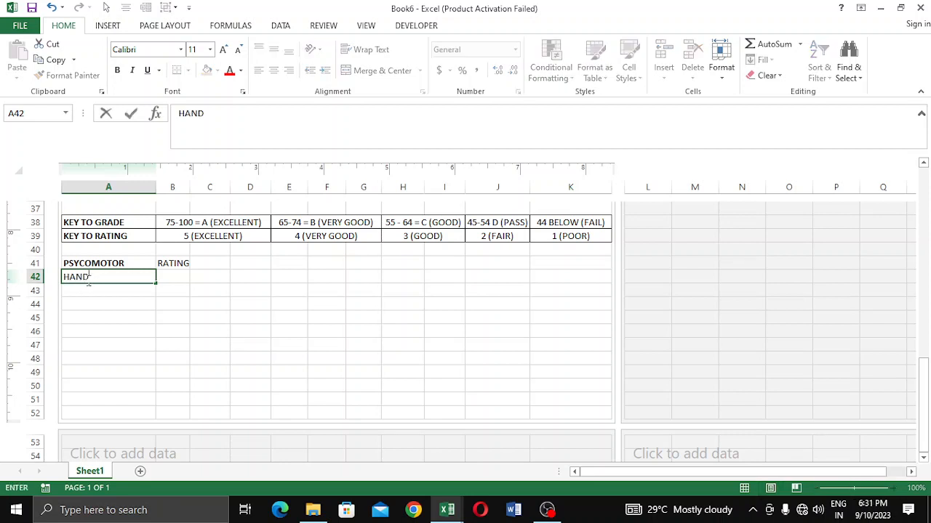
{"action": "type", "text": "WRITING"}
{"action": "key", "text": "Return"}
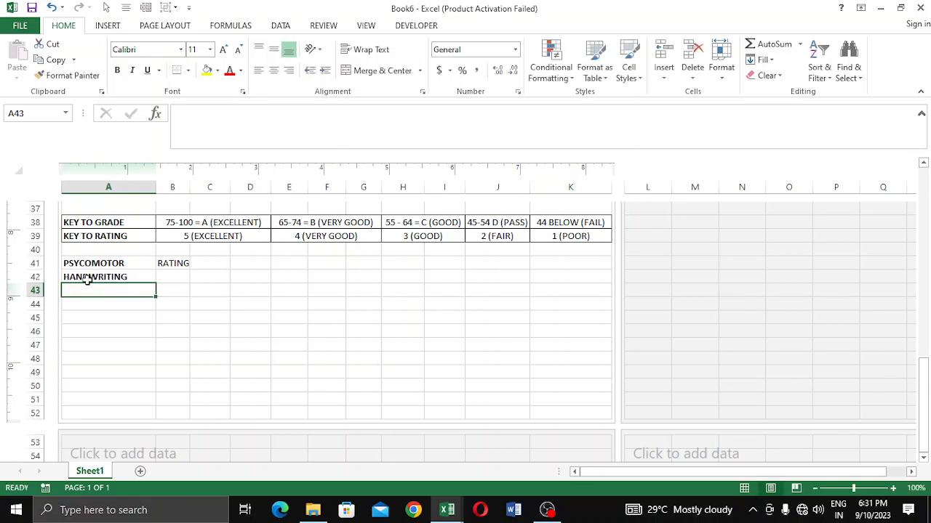
{"action": "type", "text": "FLUN"}
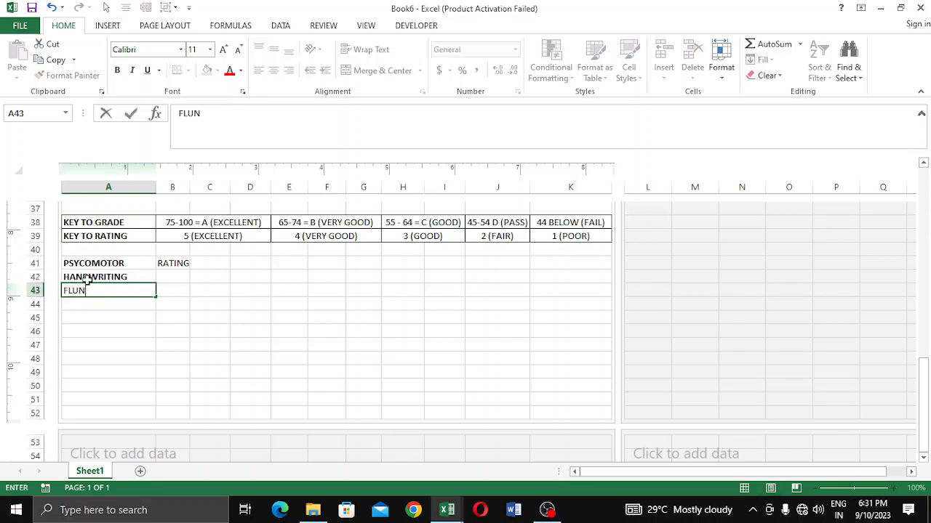
{"action": "key", "text": "BackSpace"}
{"action": "type", "text": "ENCY"}
{"action": "key", "text": "Return"}
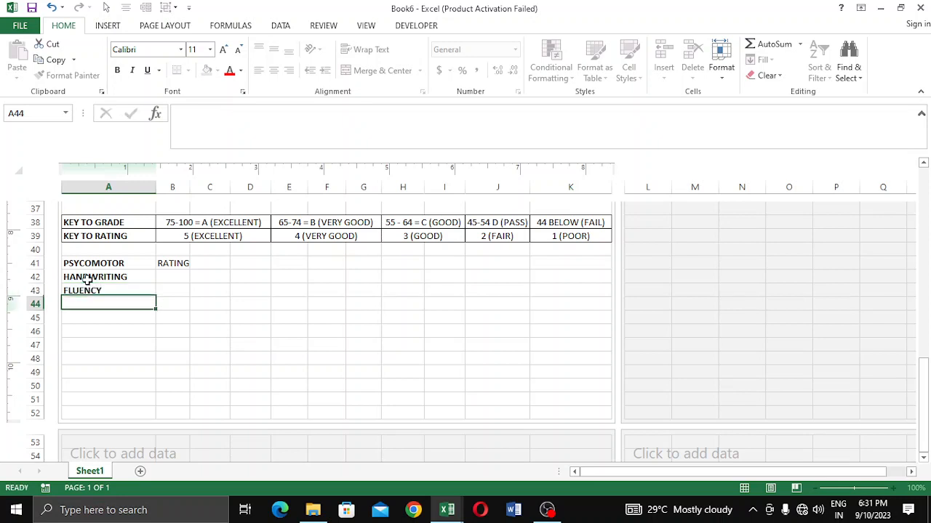
- Add GAMES in A44 and DRAWING in A45 to the psychomotor skills list
{"action": "type", "text": "GAMS"}
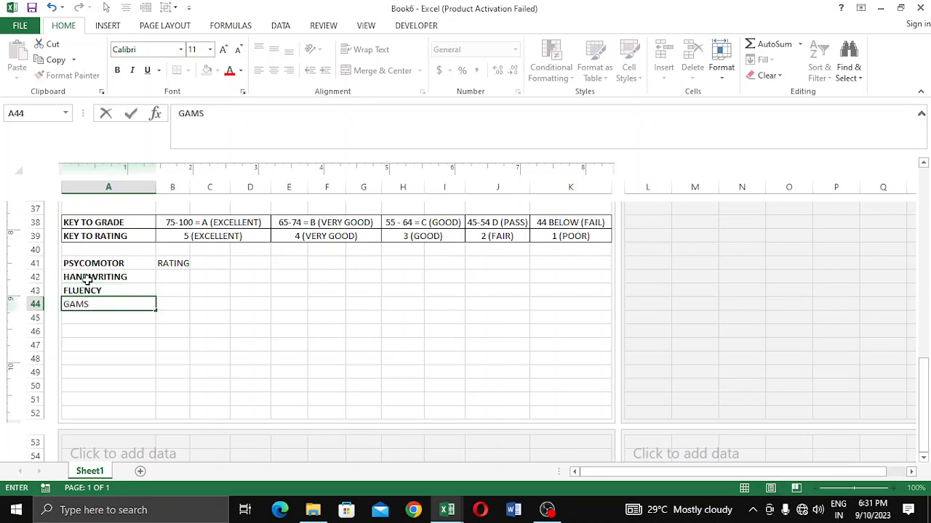
{"action": "key", "text": "BackSpace"}
{"action": "type", "text": "ES"}
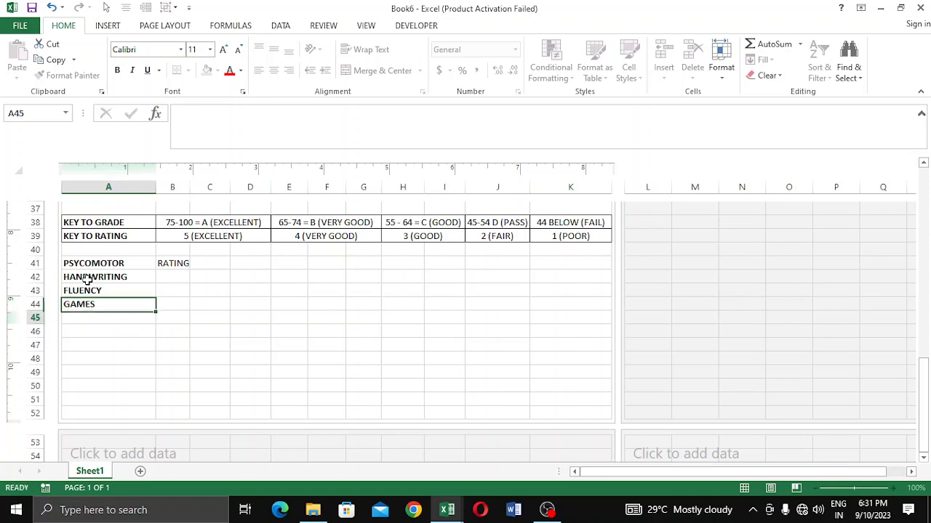
{"action": "key", "text": "Return"}
{"action": "type", "text": "DRAWING"}
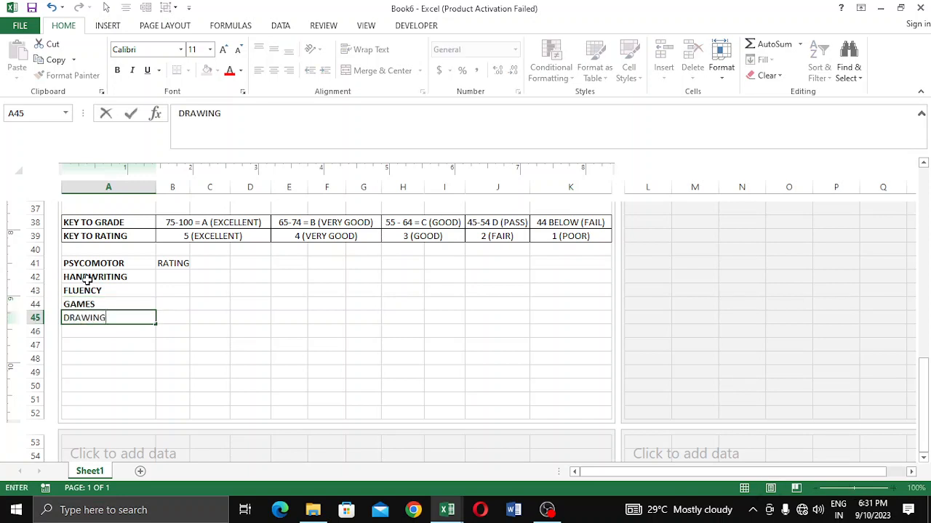
- Rewrite the first skill label in A42 in title case as Handwriting
{"action": "double_click", "coordinate": [131, 277]}
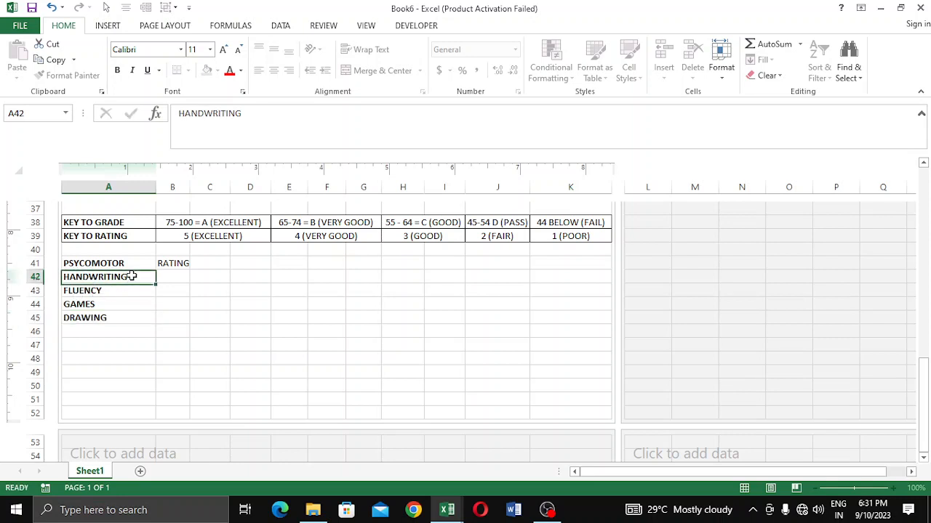
{"action": "key", "text": "BackSpace"}
{"action": "key", "text": "BackSpace"}
{"action": "key", "text": "BackSpace"}
{"action": "key", "text": "BackSpace"}
{"action": "key", "text": "BackSpace"}
{"action": "key", "text": "BackSpace"}
{"action": "key", "text": "BackSpace"}
{"action": "key", "text": "BackSpace"}
{"action": "key", "text": "BackSpace"}
{"action": "key", "text": "BackSpace"}
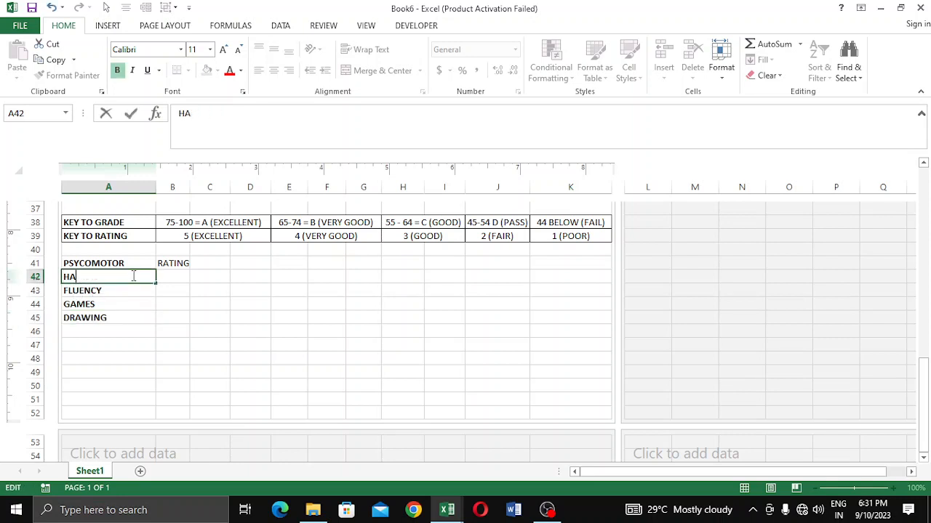
{"action": "type", "text": "andwriting"}
- Rewrite the skill label in A43 in title case as Fluency
{"action": "left_click", "coordinate": [114, 289]}
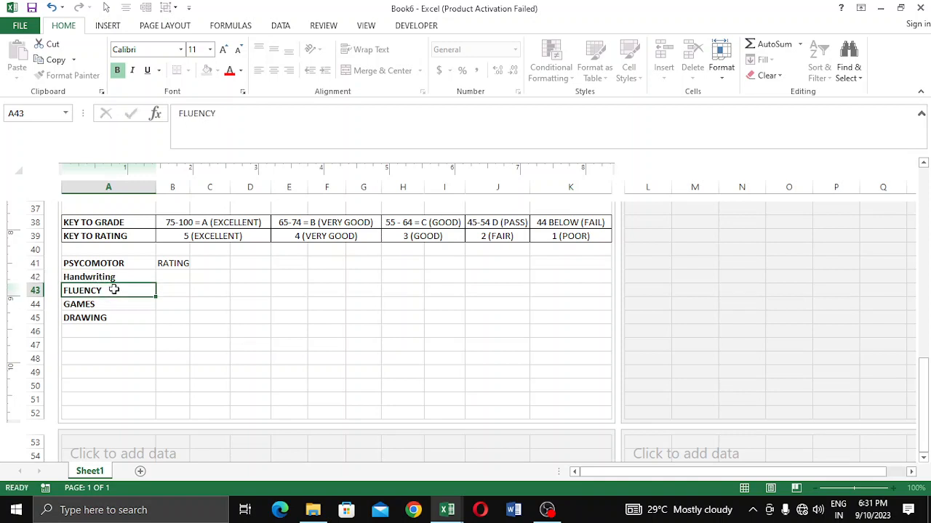
{"action": "double_click", "coordinate": [114, 290]}
{"action": "key", "text": "BackSpace"}
{"action": "key", "text": "BackSpace"}
{"action": "key", "text": "BackSpace"}
{"action": "key", "text": "BackSpace"}
{"action": "key", "text": "BackSpace"}
{"action": "key", "text": "BackSpace"}
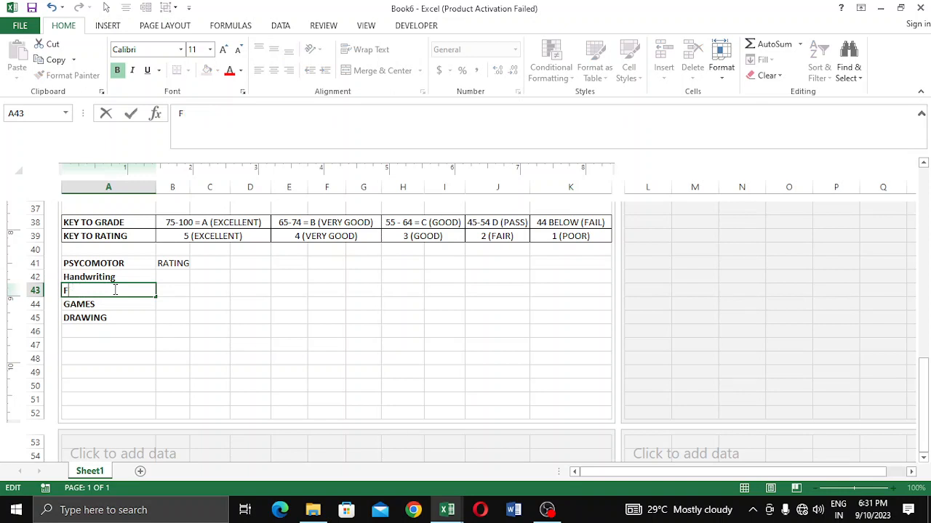
{"action": "type", "text": "luency"}
- Rewrite the skill label in A44 in title case as Games
{"action": "double_click", "coordinate": [115, 304]}
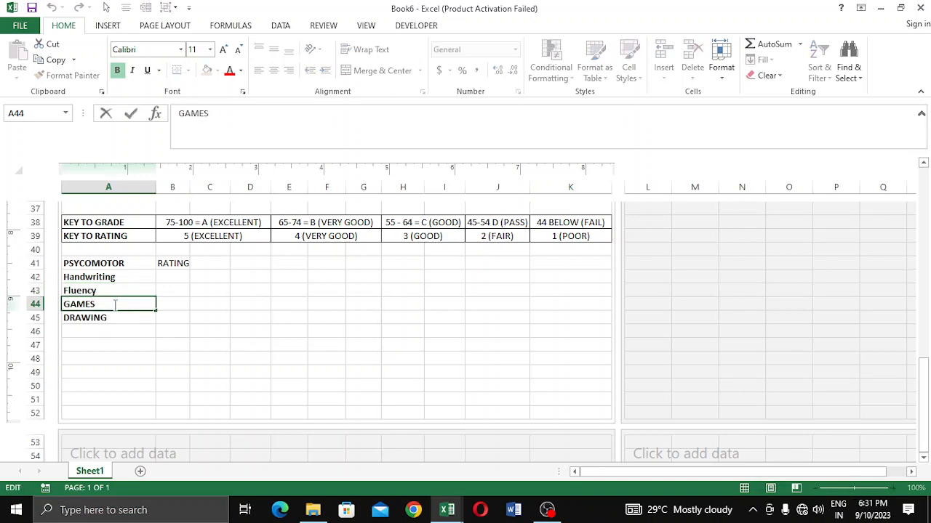
{"action": "key", "text": "BackSpace"}
{"action": "key", "text": "BackSpace"}
{"action": "key", "text": "BackSpace"}
{"action": "key", "text": "BackSpace"}
{"action": "type", "text": "ames"}
- Rewrite the skill label in A45 in title case as Drawing
{"action": "double_click", "coordinate": [126, 318]}
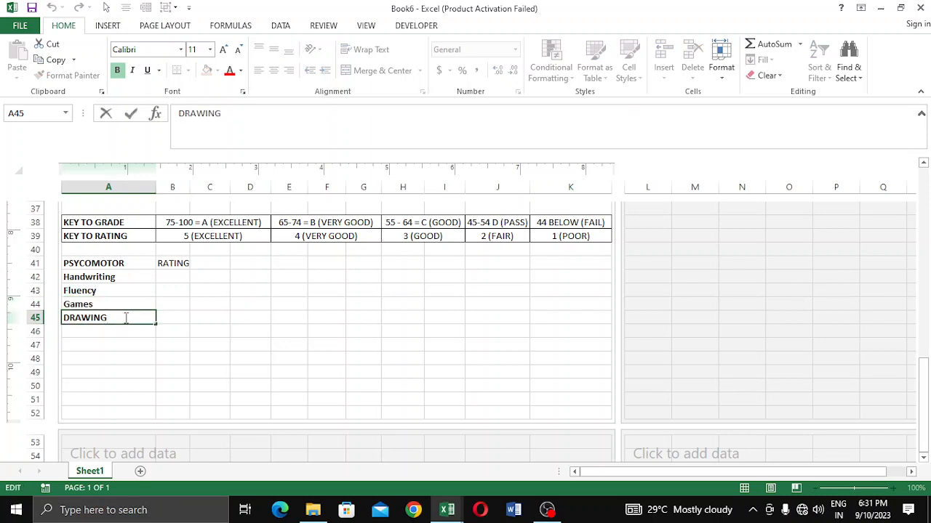
{"action": "key", "text": "BackSpace"}
{"action": "key", "text": "BackSpace"}
{"action": "key", "text": "BackSpace"}
{"action": "key", "text": "BackSpace"}
{"action": "key", "text": "BackSpace"}
{"action": "key", "text": "BackSpace"}
{"action": "type", "text": "rawing"}
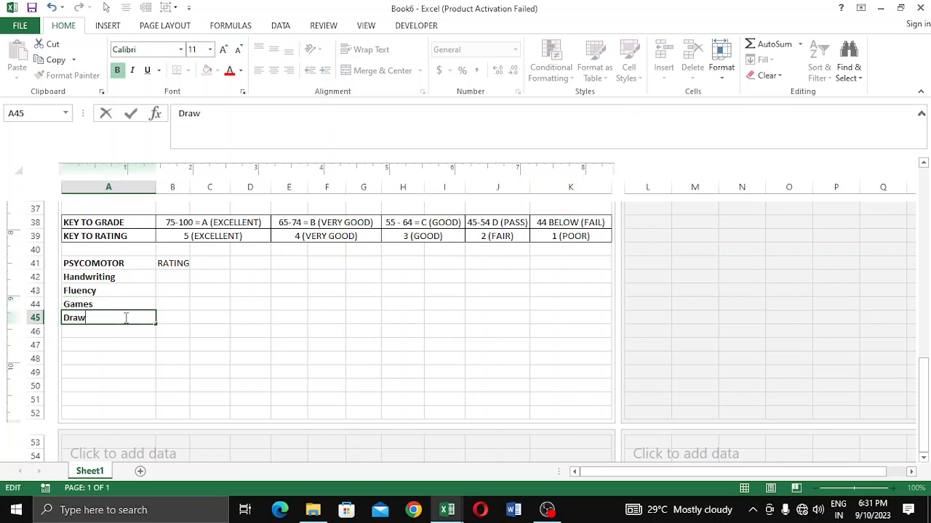
- Enter Technical Work in A46 as the next skill in the PSYCOMOTOR list
{"action": "double_click", "coordinate": [97, 332]}
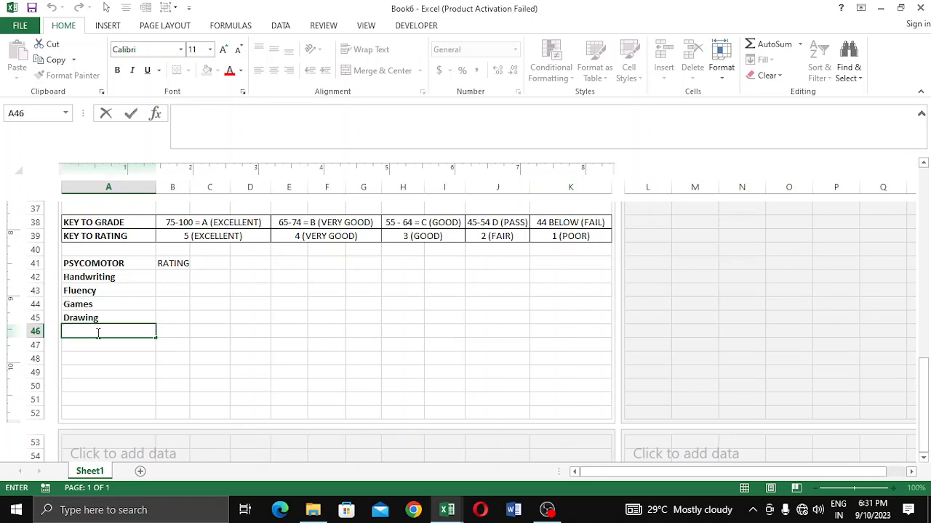
{"action": "type", "text": "Technical Work"}
{"action": "key", "text": "Return"}
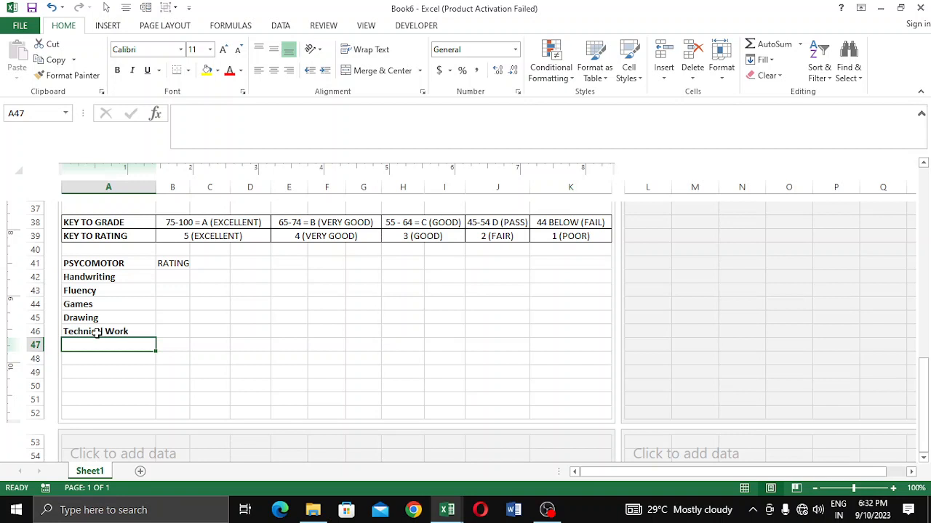
- Add Handling of Tools in A47 and Lab/Workshop in A48 to the PSYCOMOTOR skill list
{"action": "type", "text": "Handling of"}
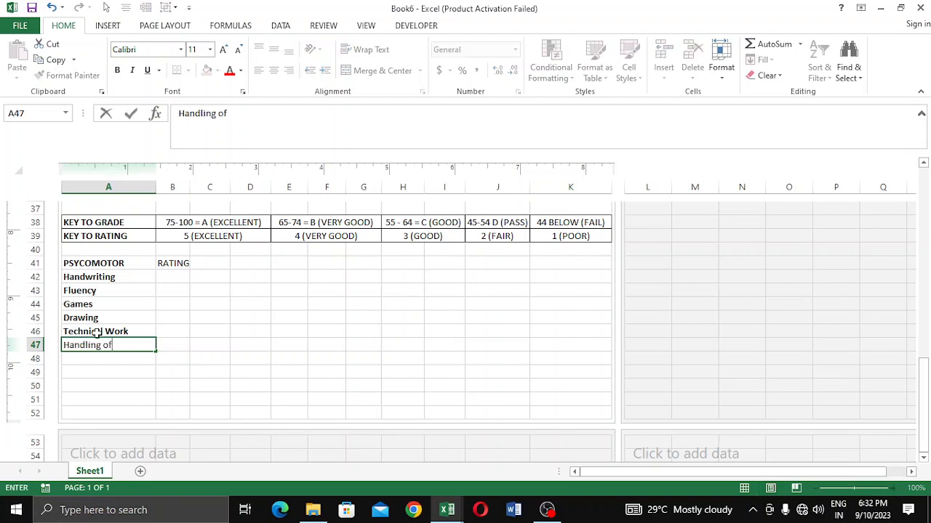
{"action": "type", "text": " Tools"}
{"action": "key", "text": "Return"}
{"action": "type", "text": "La"}
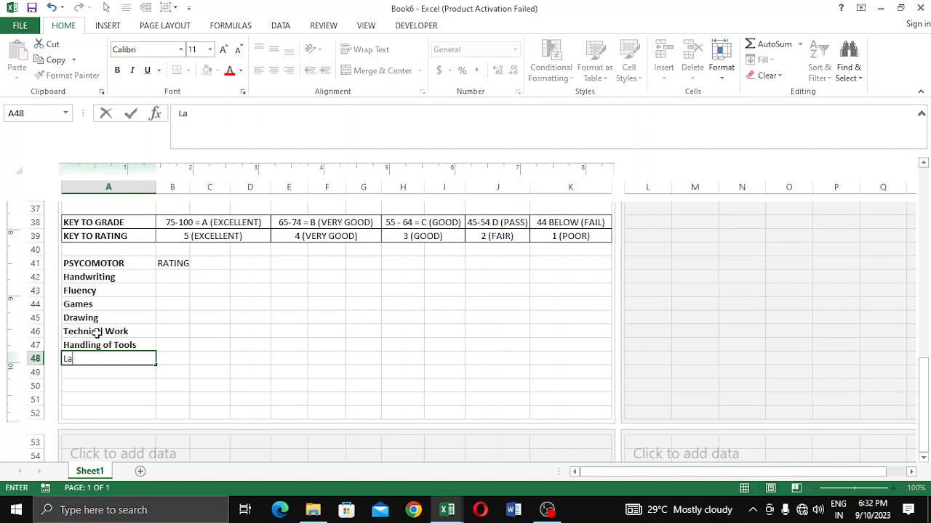
{"action": "type", "text": "b/Workshop"}
{"action": "key", "text": "Return"}
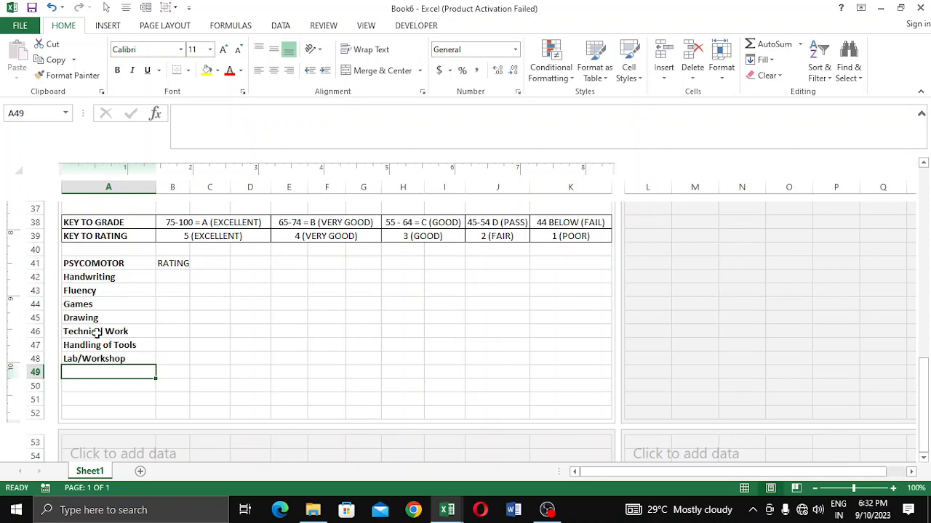
- Add Crafts in A49 and Musical Skills in A50 to the PSYCOMOTOR skill list
{"action": "type", "text": "Crafts"}
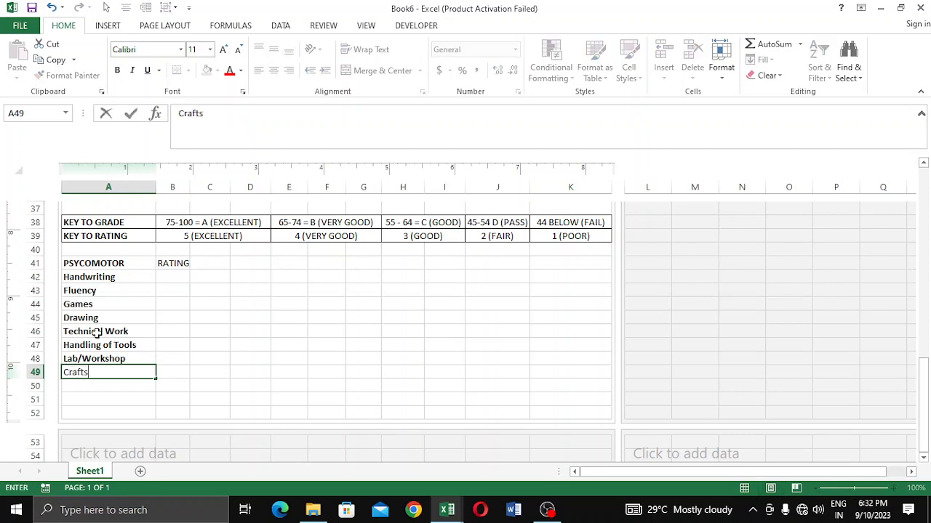
{"action": "key", "text": "Return"}
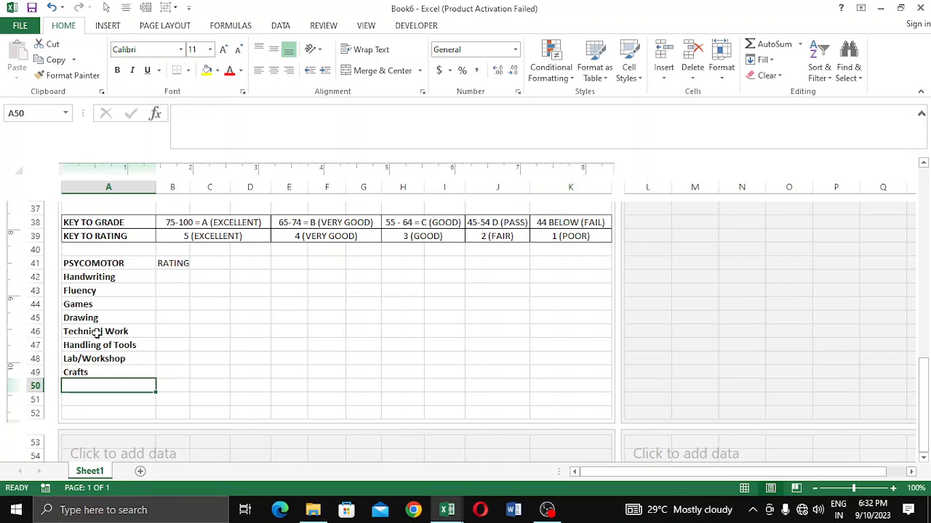
{"action": "type", "text": "Musical "}
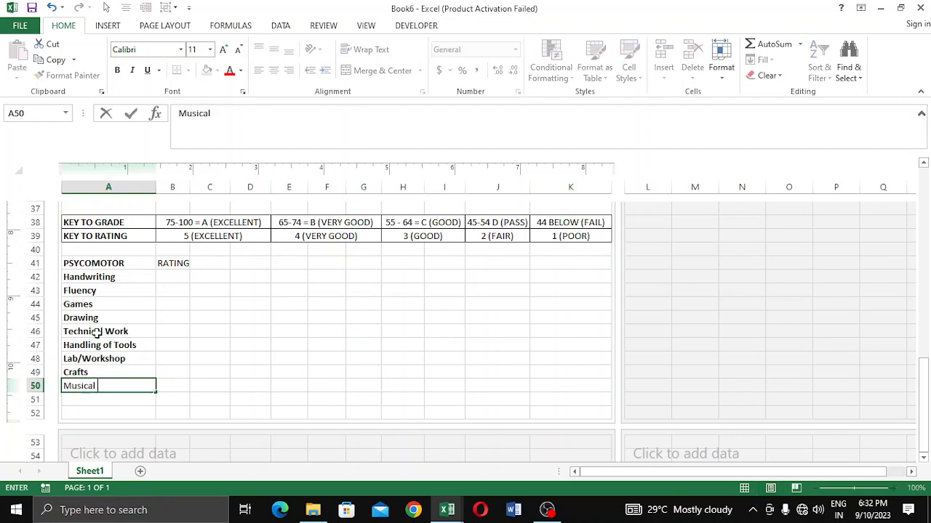
{"action": "type", "text": "Skills"}
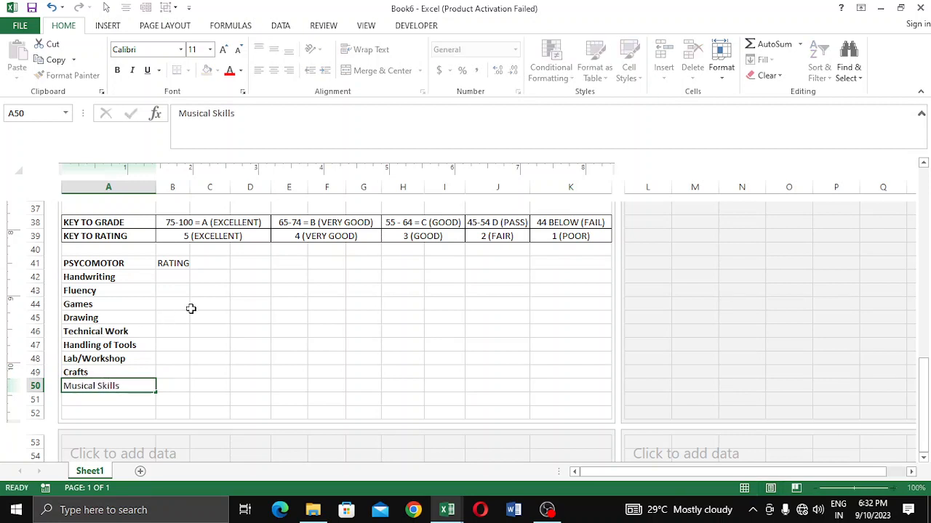
{"action": "left_click", "coordinate": [191, 307]}
- Remove the bold formatting from the skill labels in A42:A50, from Handwriting to Musical Skills
{"action": "left_click_drag", "start_coordinate": [97, 275], "coordinate": [97, 386]}
{"action": "left_click", "coordinate": [117, 70]}
{"action": "left_click", "coordinate": [204, 323]}
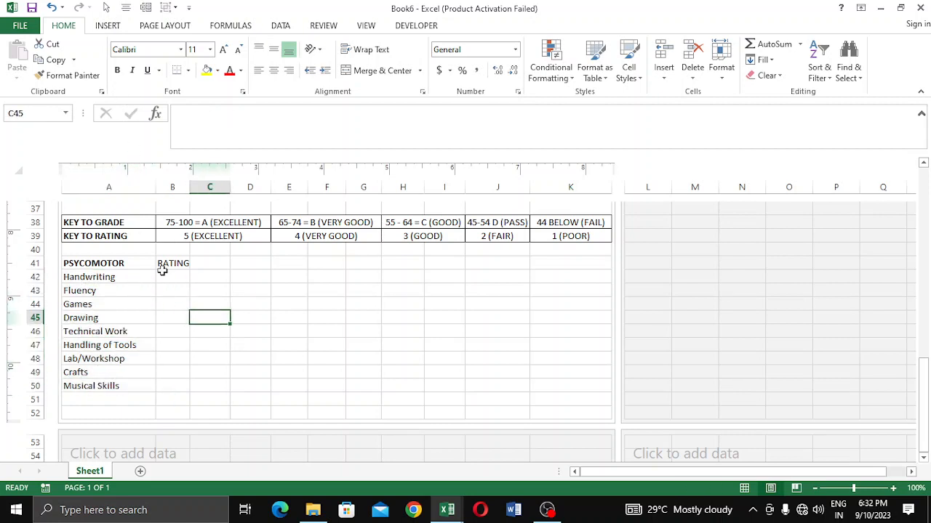
- Make the RATING heading in B41 bold
{"action": "left_click", "coordinate": [170, 265]}
{"action": "left_click", "coordinate": [117, 69]}
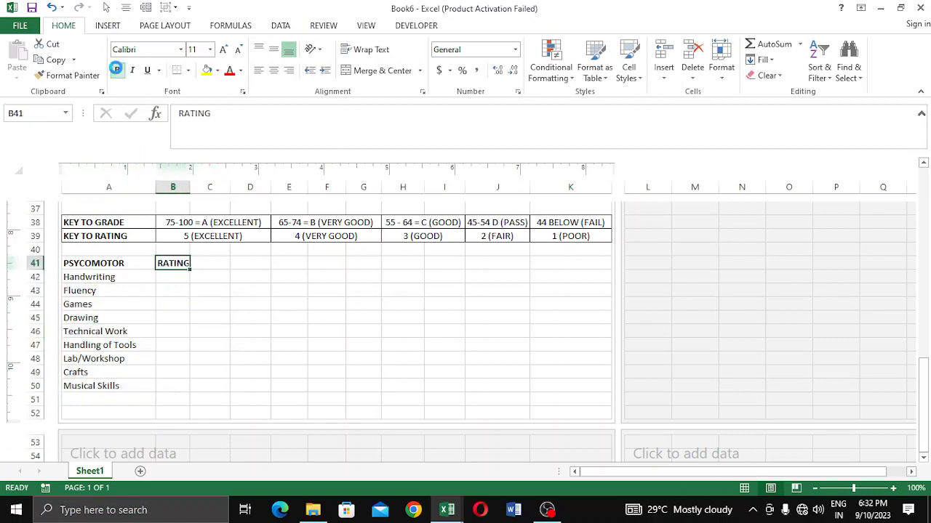
{"action": "left_click", "coordinate": [231, 248]}
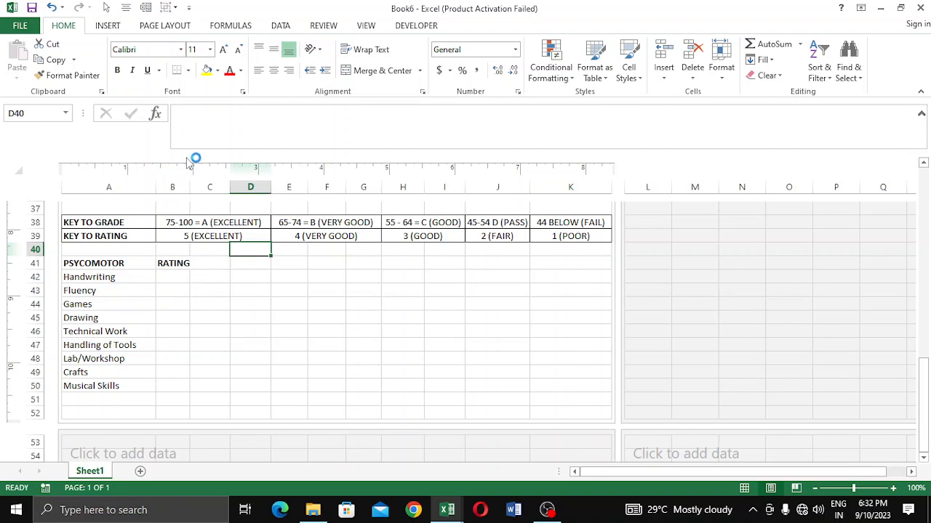
- Widen column B slightly to fit the RATING heading, and narrow columns C and D to bring column K back onto the first page
{"action": "left_click", "coordinate": [176, 264]}
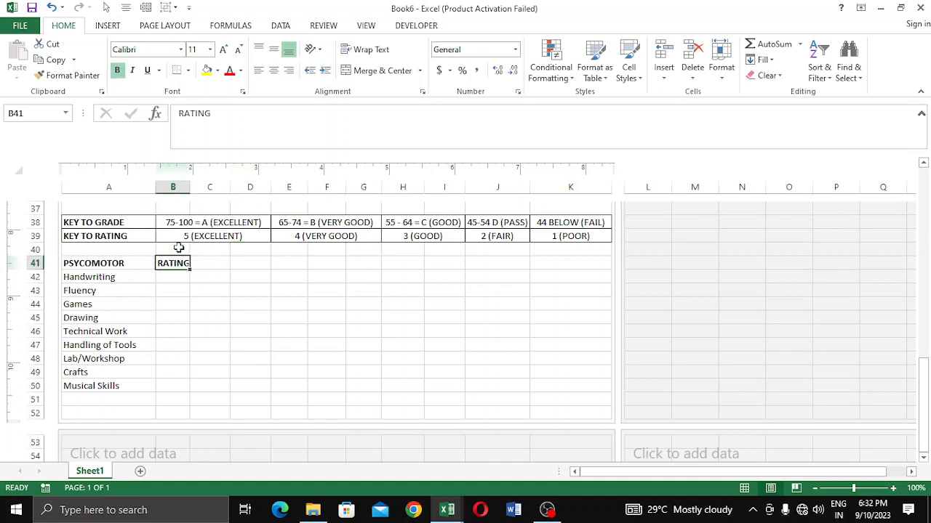
{"action": "left_click_drag", "start_coordinate": [192, 188], "coordinate": [196, 191]}
{"action": "scroll", "coordinate": [215, 281], "scroll_direction": "up", "scroll_amount": 10}
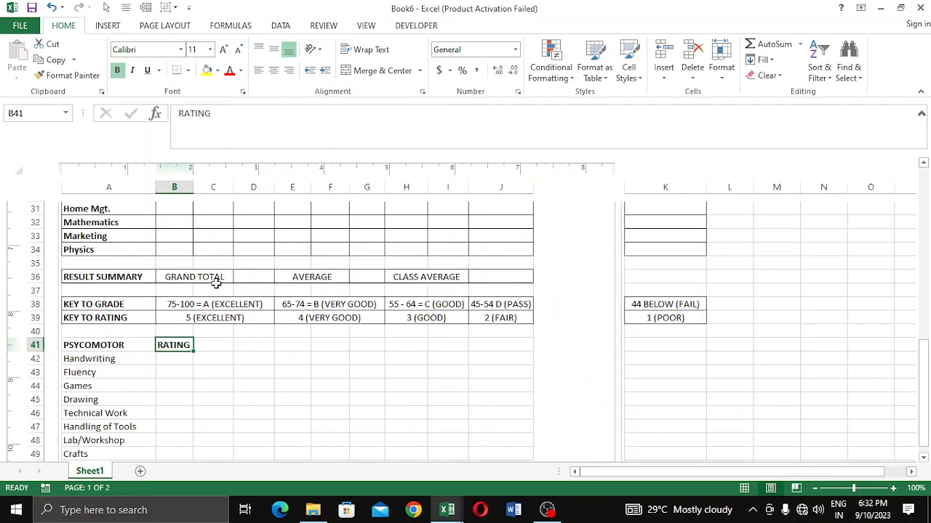
{"action": "scroll", "coordinate": [217, 278], "scroll_direction": "up", "scroll_amount": 10}
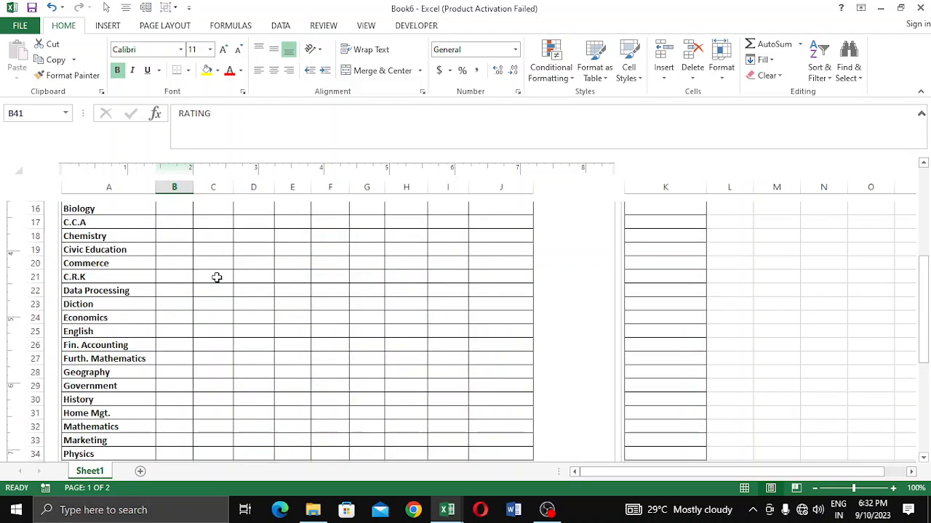
{"action": "left_click_drag", "start_coordinate": [233, 188], "coordinate": [230, 190]}
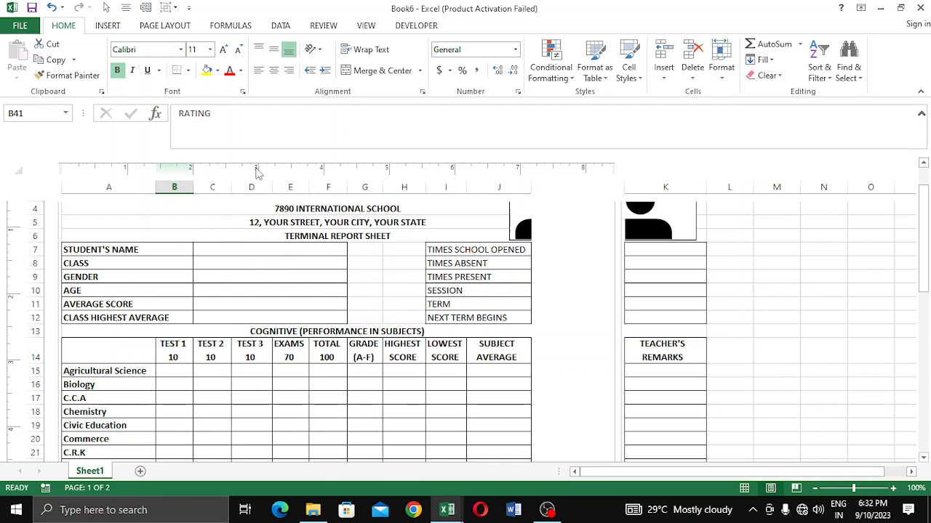
{"action": "left_click_drag", "start_coordinate": [271, 188], "coordinate": [268, 191]}
{"action": "scroll", "coordinate": [280, 243], "scroll_direction": "down", "scroll_amount": 11}
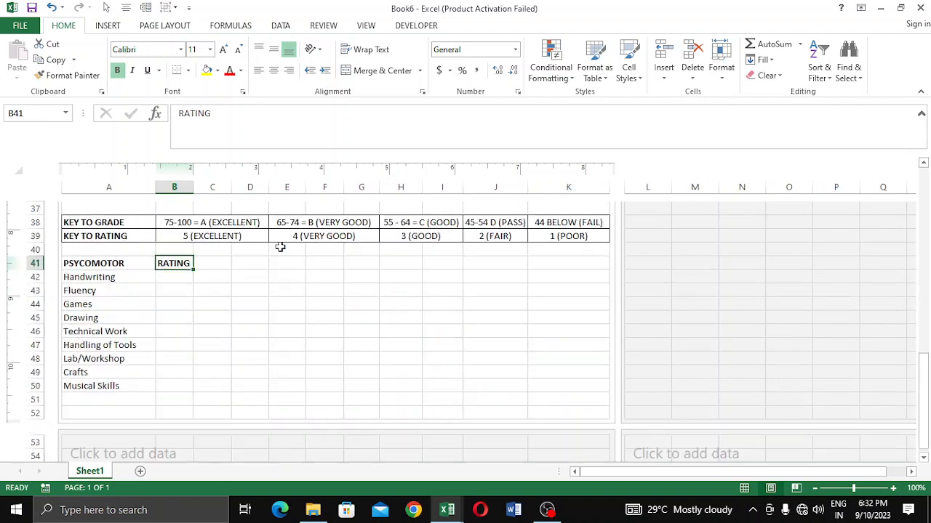
- Apply thin outline and inside borders to the PSYCOMOTOR and RATING table in A41:B50
{"action": "left_click", "coordinate": [206, 291]}
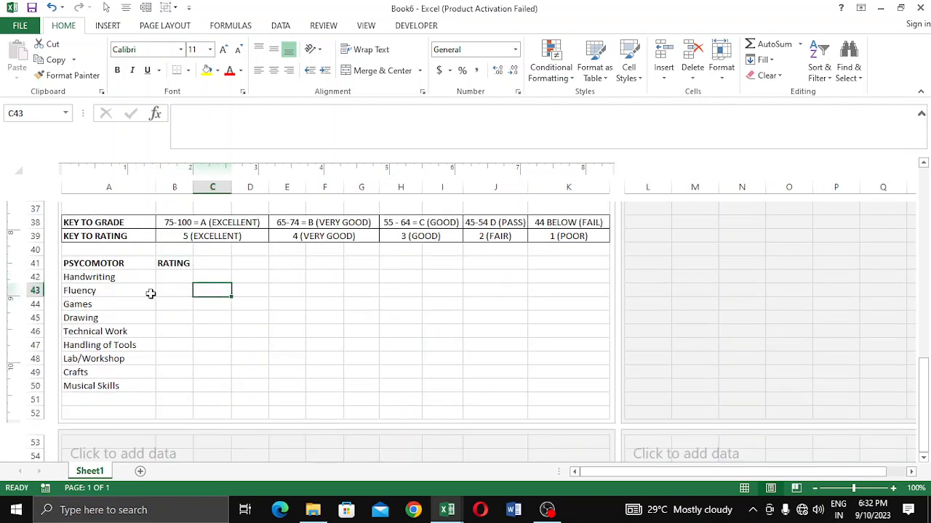
{"action": "left_click_drag", "start_coordinate": [77, 264], "coordinate": [171, 382]}
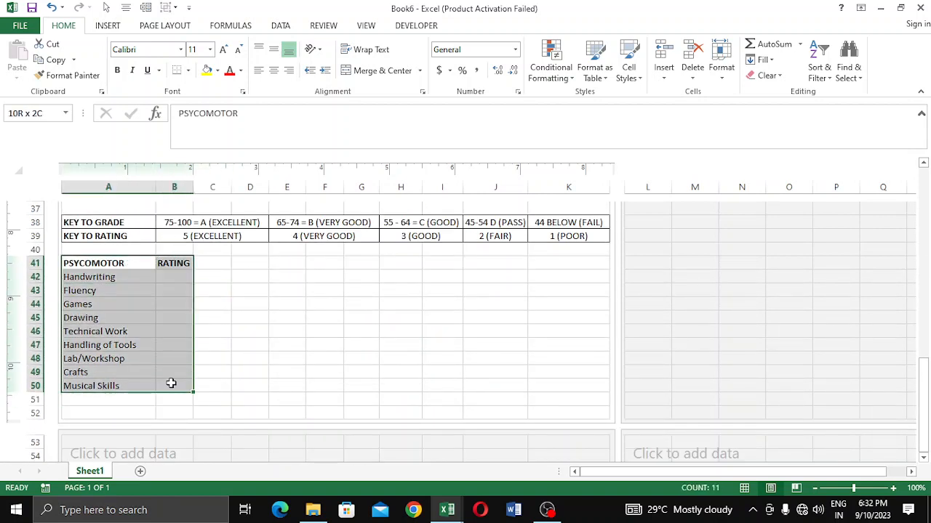
{"action": "right_click", "coordinate": [171, 384]}
{"action": "left_click", "coordinate": [239, 326]}
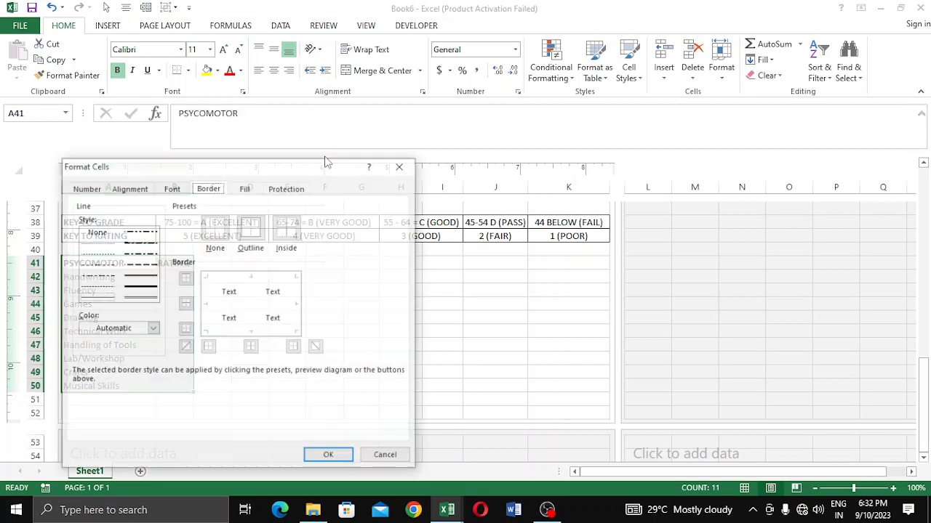
{"action": "left_click", "coordinate": [248, 232]}
{"action": "left_click", "coordinate": [252, 301]}
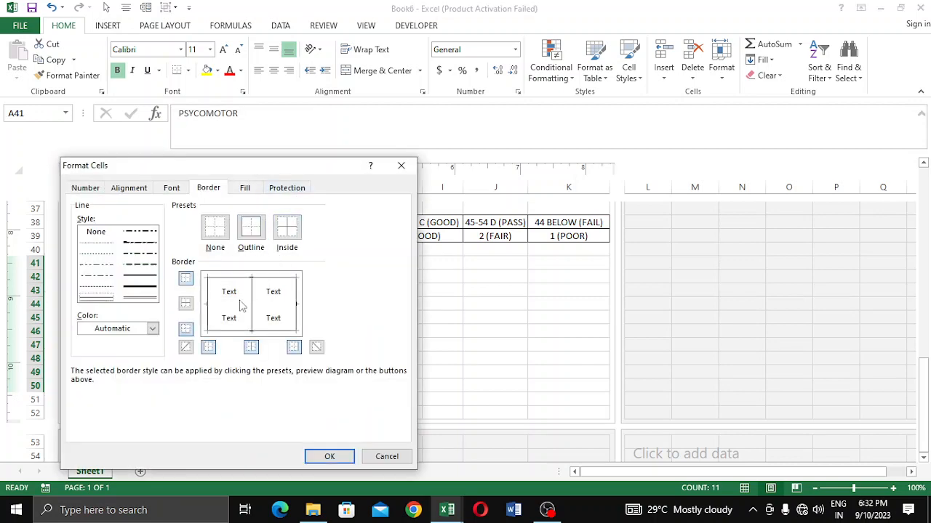
{"action": "left_click", "coordinate": [242, 305]}
{"action": "left_click", "coordinate": [327, 456]}
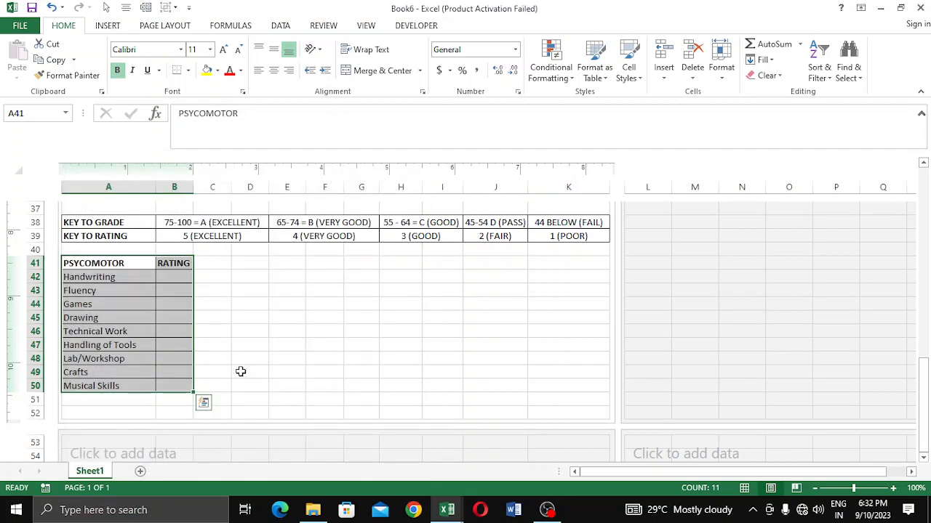
{"action": "left_click", "coordinate": [233, 361]}
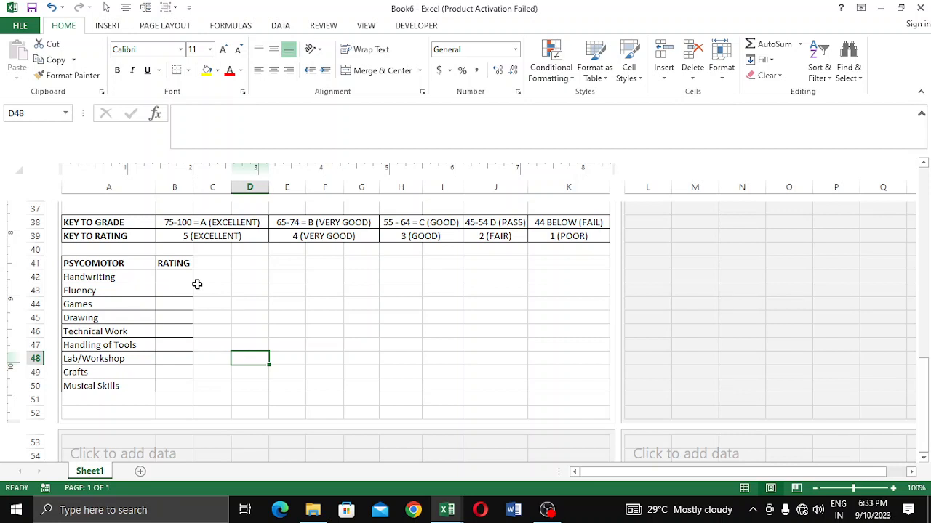
- Enter the heading BEHAVIOUR in E41 and the heading RATING in G41
{"action": "left_click", "coordinate": [285, 263]}
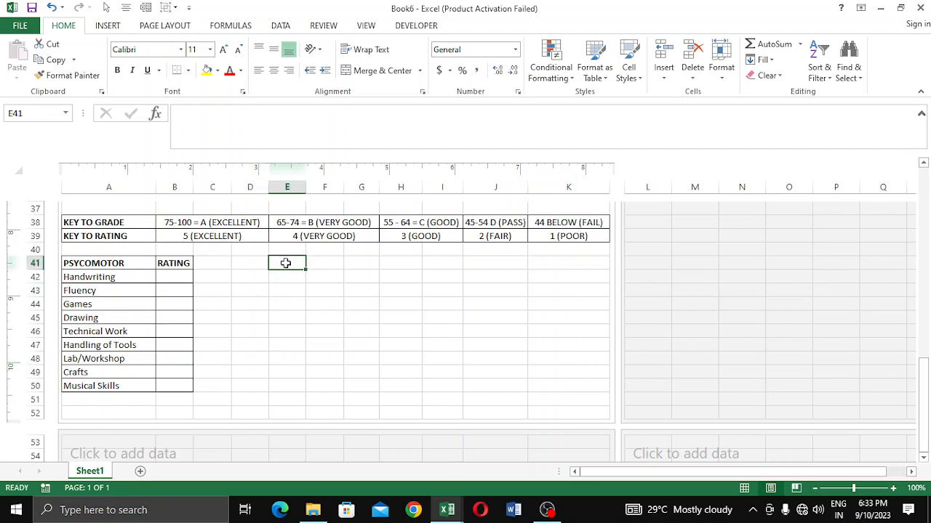
{"action": "type", "text": "BE"}
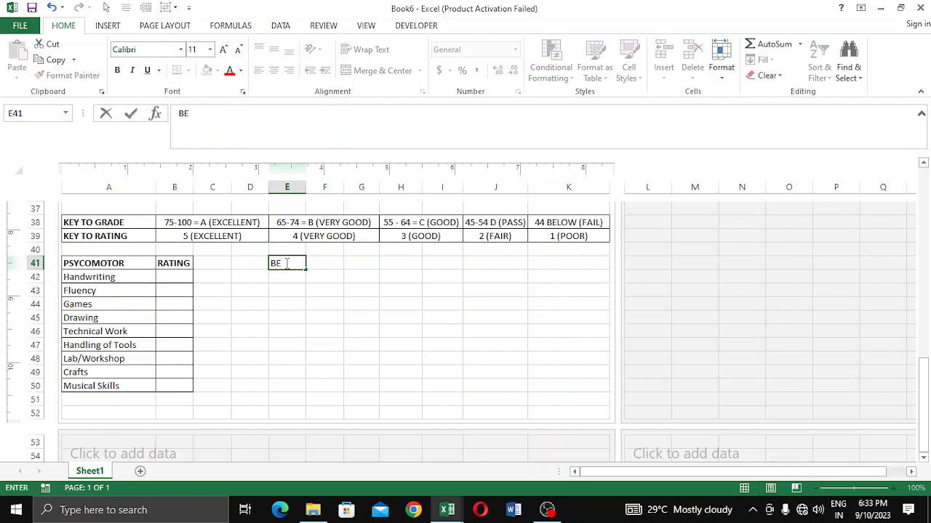
{"action": "type", "text": "HAVIOUR"}
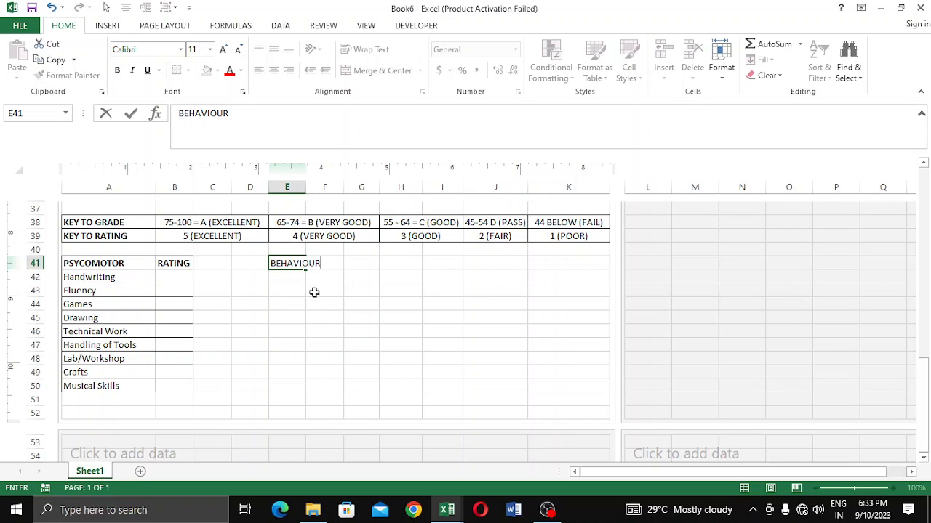
{"action": "left_click", "coordinate": [364, 264]}
{"action": "type", "text": "RATING"}
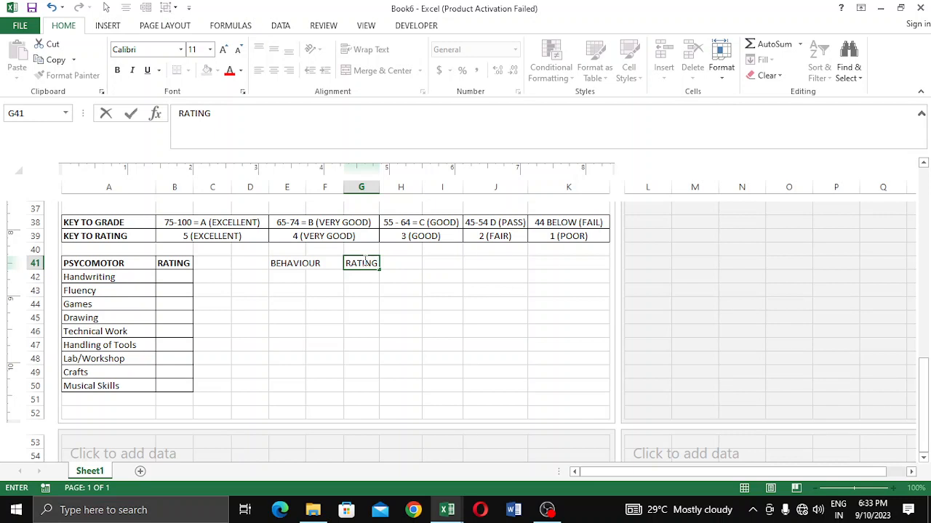
- Enter Punctuality in E42 and Attending of Classes in E43 under the BEHAVIOUR heading
{"action": "left_click", "coordinate": [297, 280]}
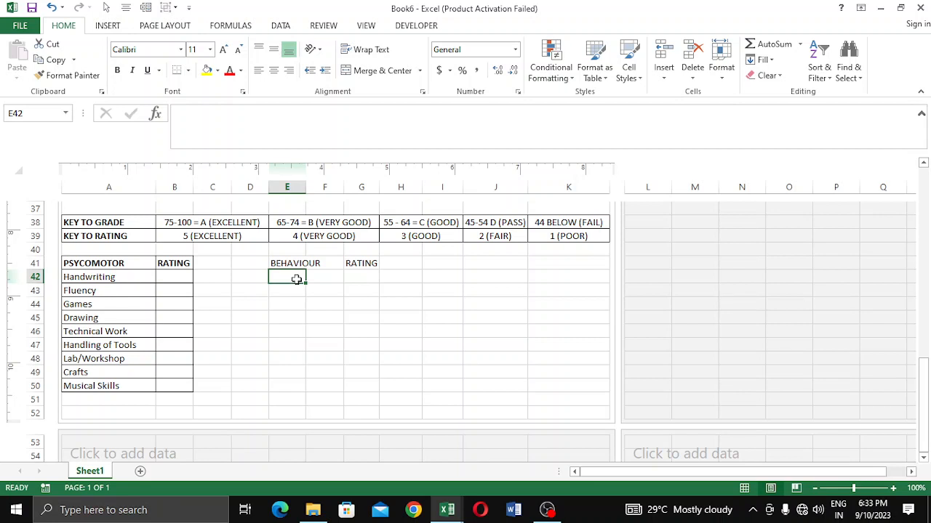
{"action": "type", "text": "Punctuality"}
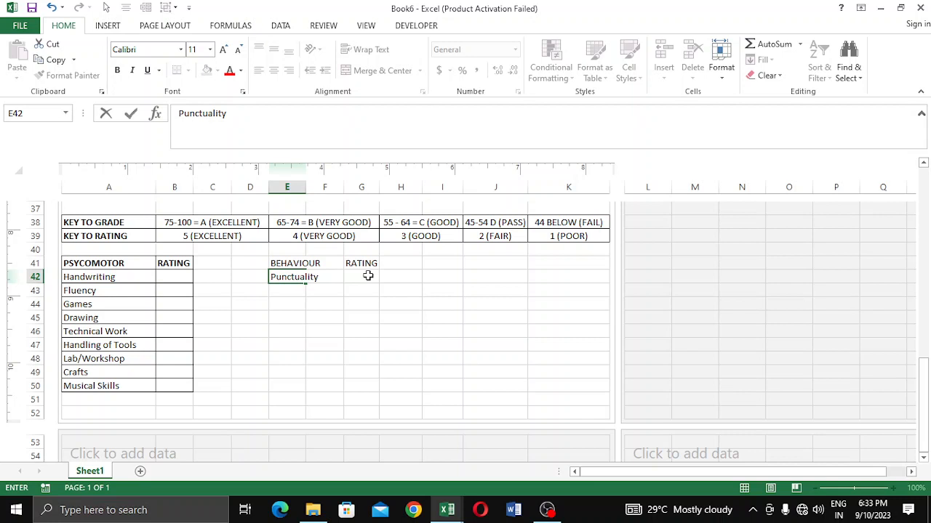
{"action": "key", "text": "Return"}
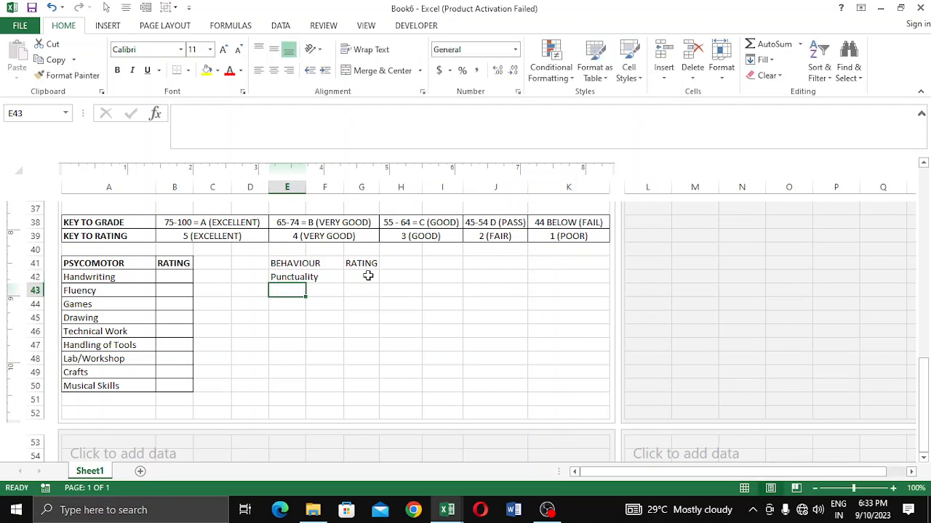
{"action": "type", "text": "At"}
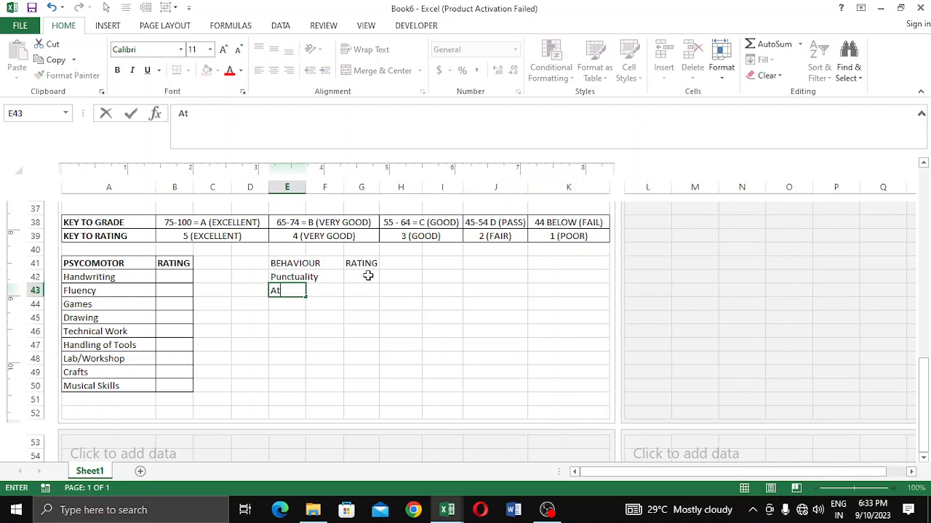
{"action": "type", "text": "tending occ"}
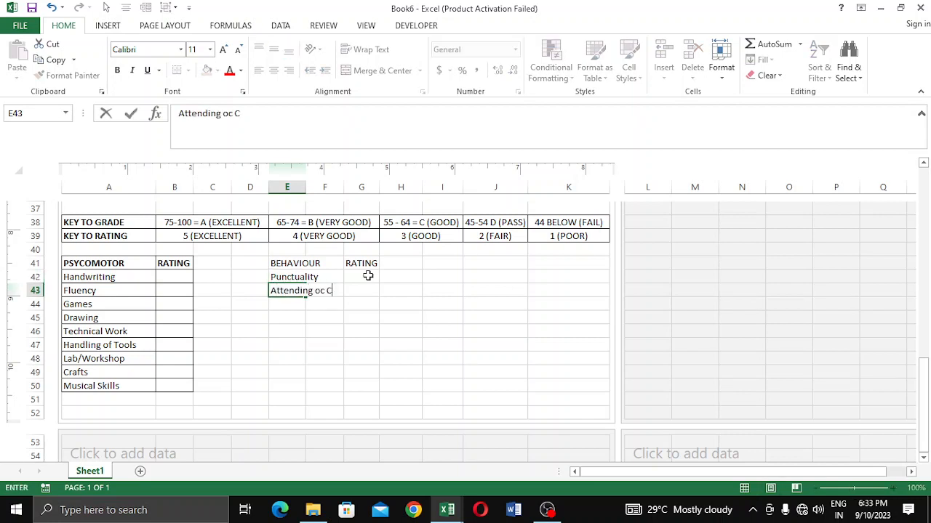
{"action": "key", "text": "BackSpace"}
{"action": "key", "text": "BackSpace"}
{"action": "type", "text": "f Classes"}
{"action": "key", "text": "Return"}
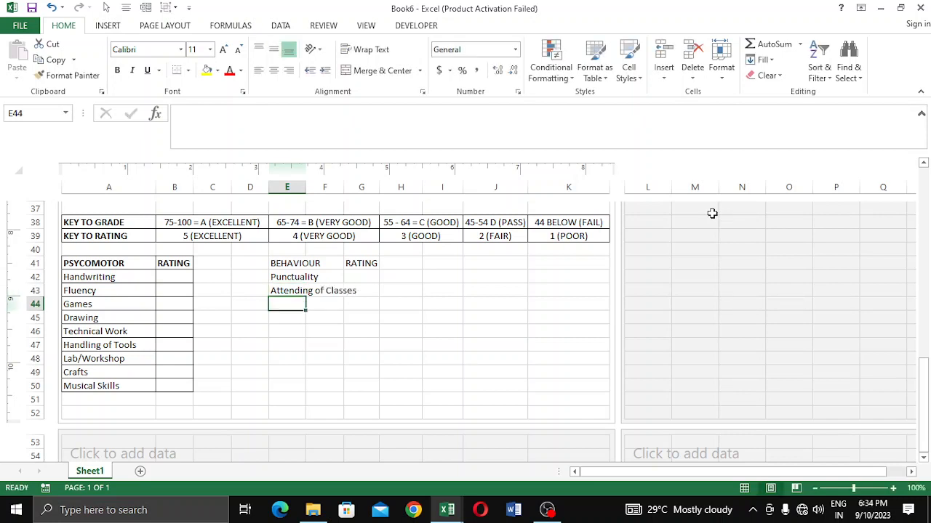
- Enter Carrying out Asignments in E44 and Neatness in E45 in the BEHAVIOUR list
{"action": "type", "text": "Carrying"}
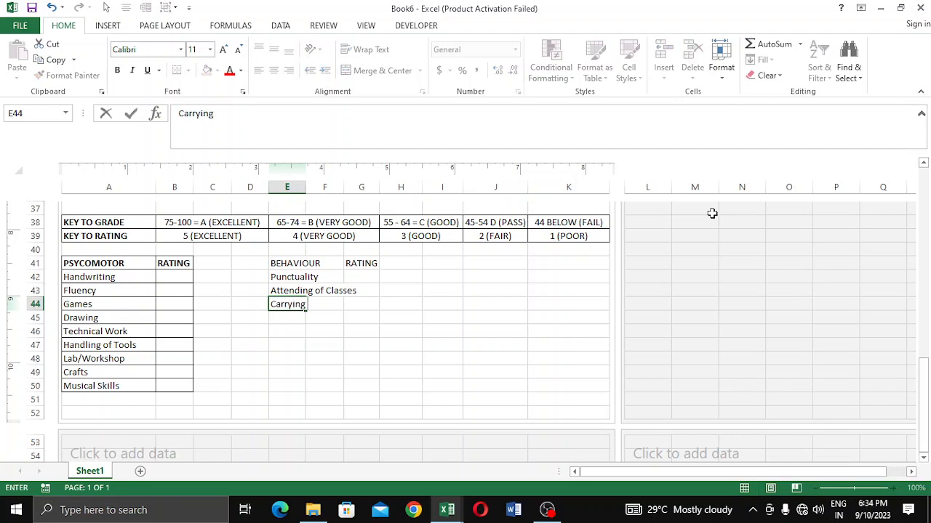
{"action": "type", "text": " out Asignments"}
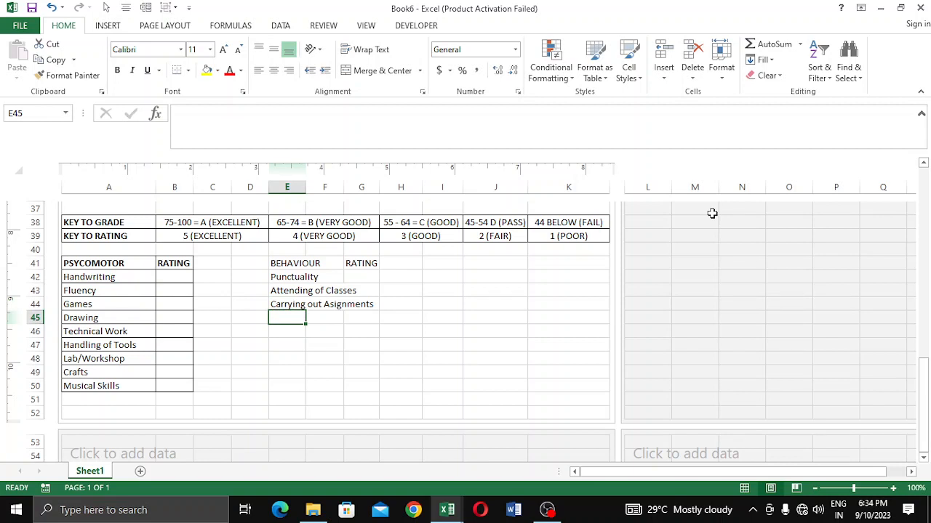
{"action": "type", "text": "Nwea"}
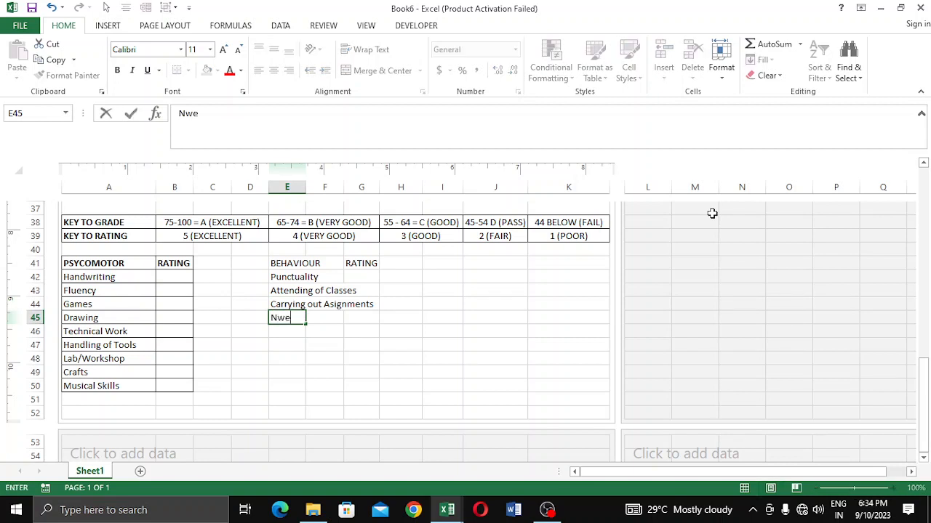
{"action": "key", "text": "BackSpace"}
{"action": "key", "text": "BackSpace"}
{"action": "key", "text": "BackSpace"}
{"action": "type", "text": "eatness"}
{"action": "key", "text": "Return"}
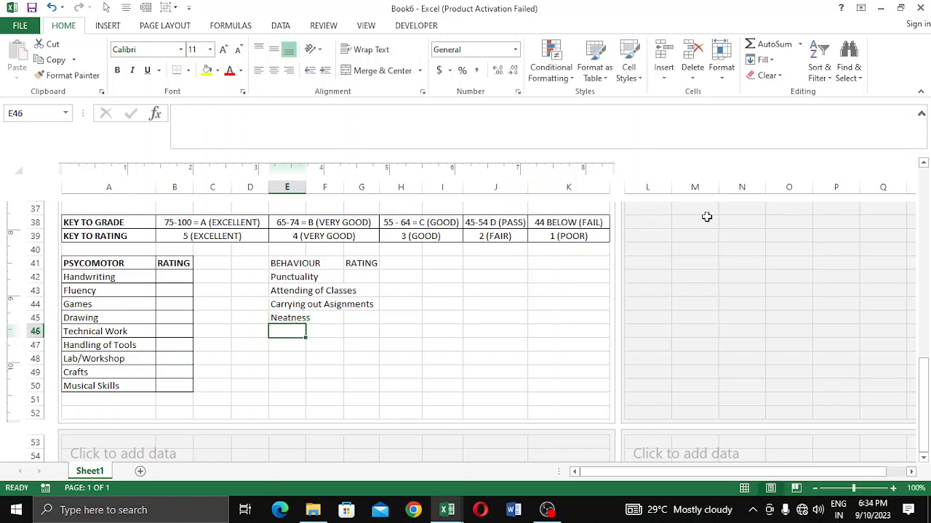
- Enter Relationship with Staff in E46 under the BEHAVIOUR heading
{"action": "type", "text": "Re"}
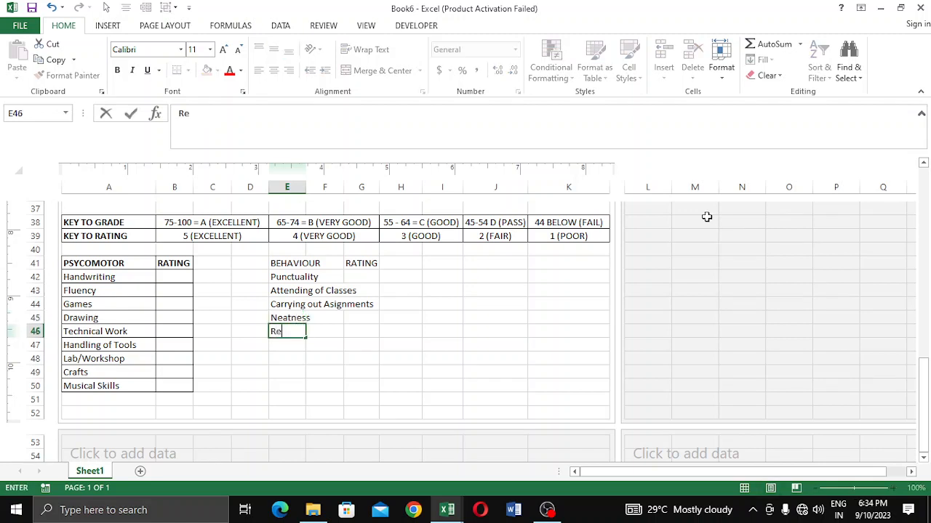
{"action": "type", "text": "lationship wit"}
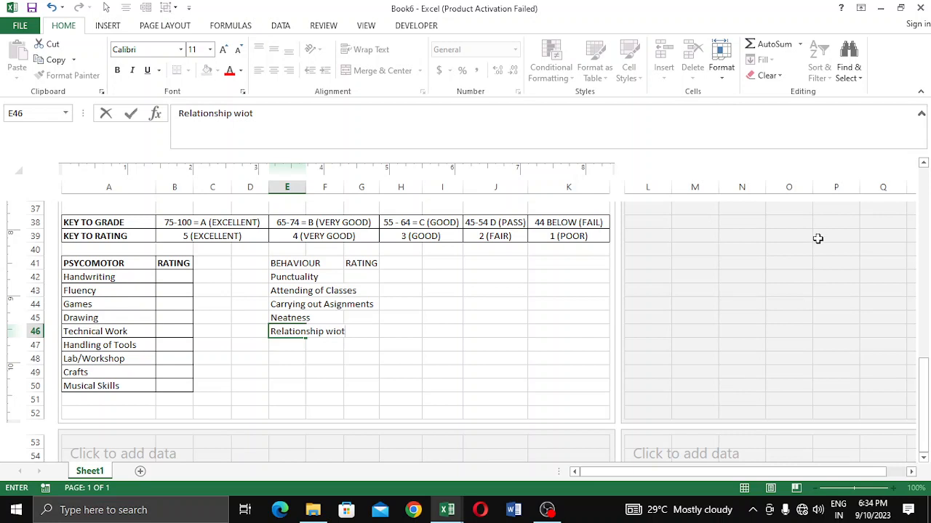
{"action": "key", "text": "BackSpace"}
{"action": "type", "text": "th Staff"}
{"action": "key", "text": "Return"}
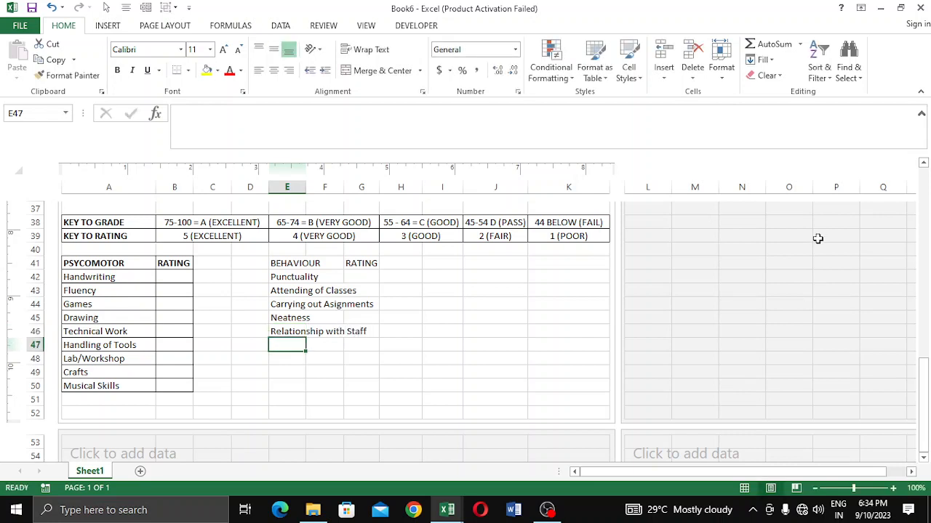
- Enter Relationship with Students in E47 of the BEHAVIOUR list
{"action": "type", "text": "Relationsj"}
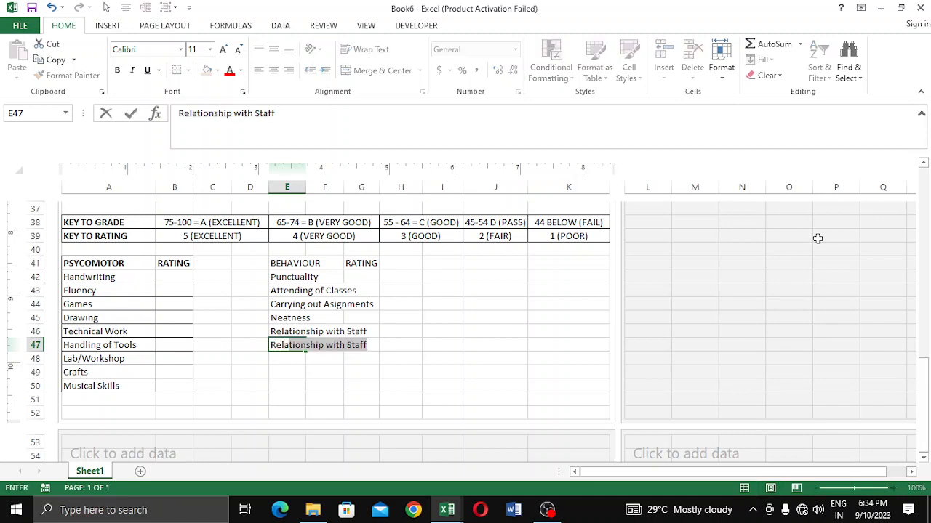
{"action": "type", "text": "ip"}
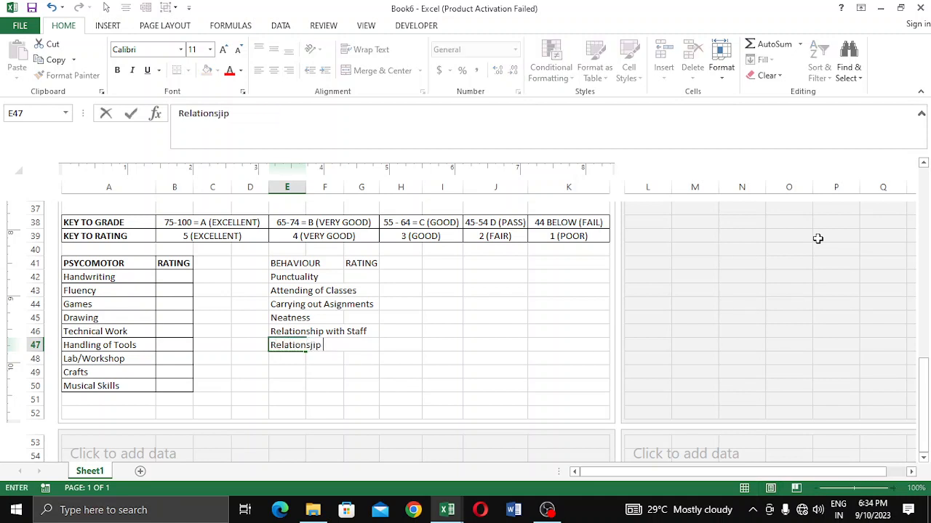
{"action": "key", "text": "BackSpace"}
{"action": "key", "text": "BackSpace"}
{"action": "key", "text": "BackSpace"}
{"action": "key", "text": "BackSpace"}
{"action": "type", "text": "hip with "}
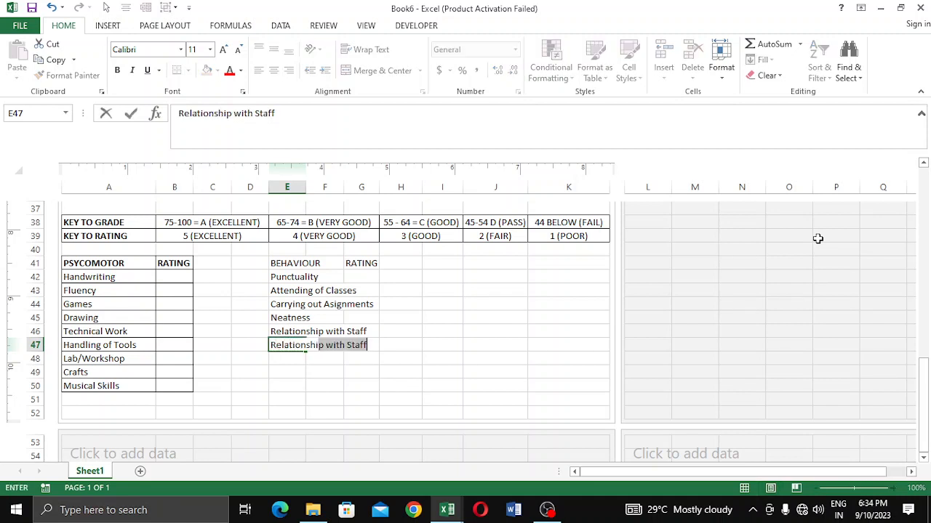
{"action": "type", "text": "Students"}
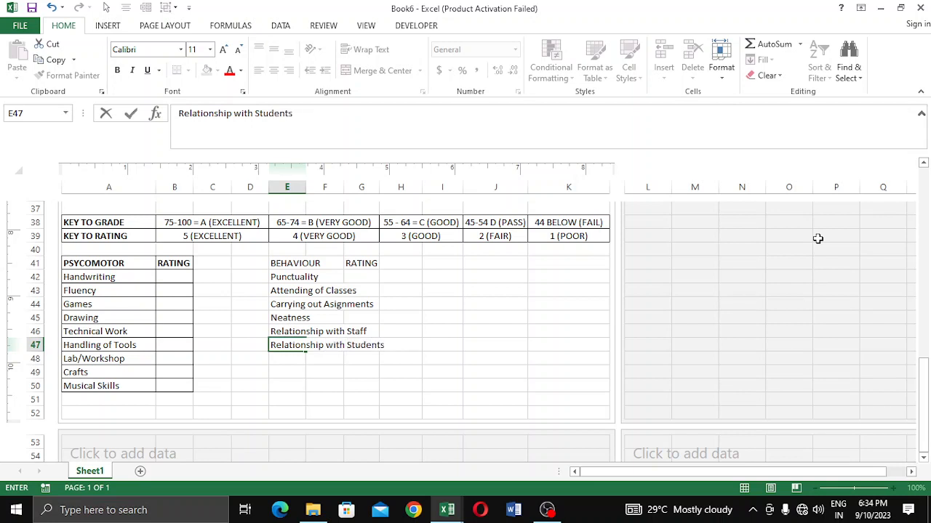
{"action": "key", "text": "Return"}
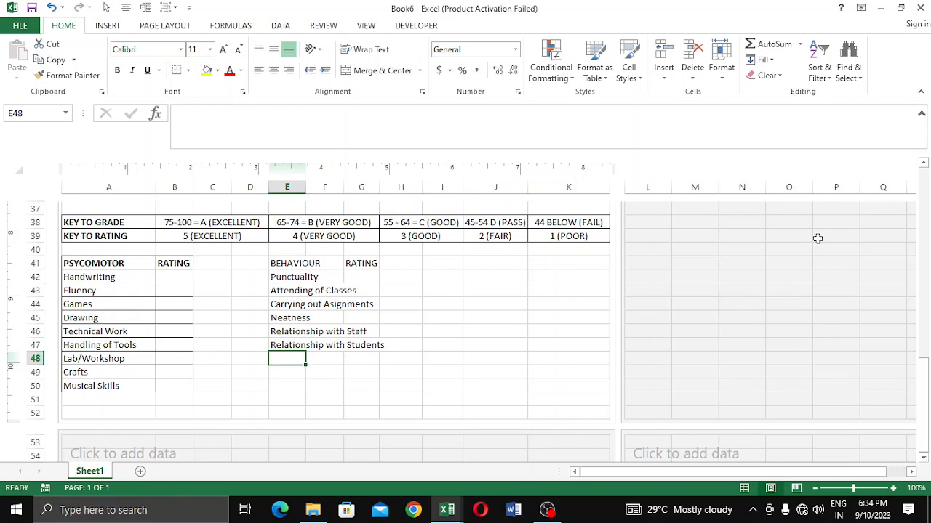
- Enter Honesty in E48 and Self-Control in E49 of the BEHAVIOUR list
{"action": "type", "text": "Hon"}
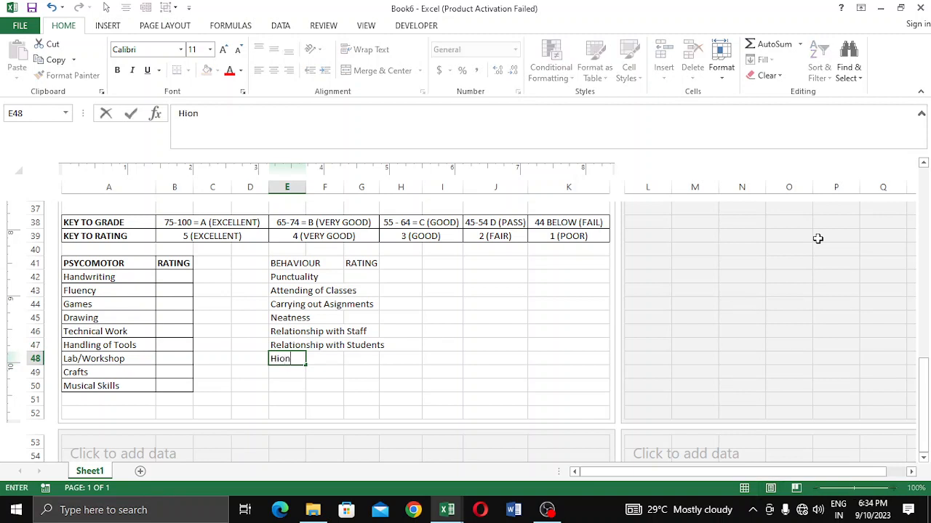
{"action": "key", "text": "BackSpace"}
{"action": "key", "text": "BackSpace"}
{"action": "type", "text": "i"}
{"action": "type", "text": "onesty"}
{"action": "key", "text": "Return"}
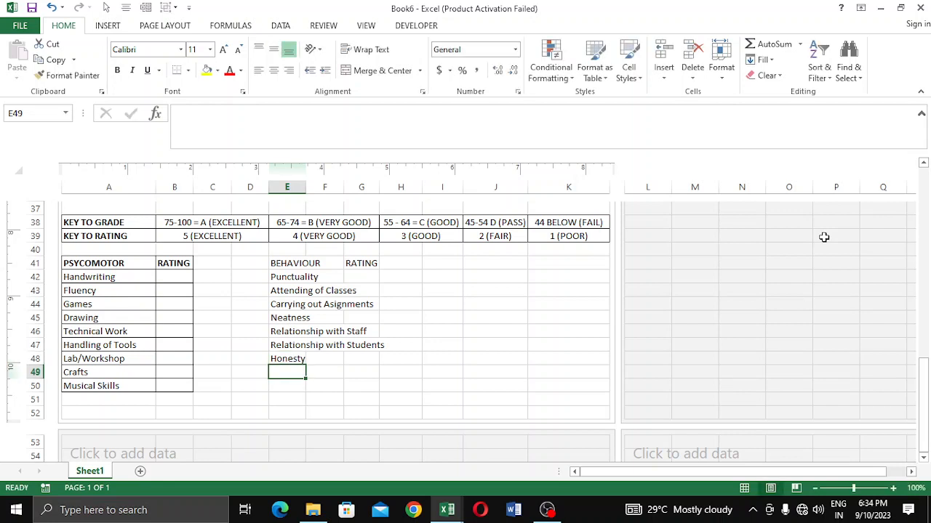
{"action": "type", "text": "Self"}
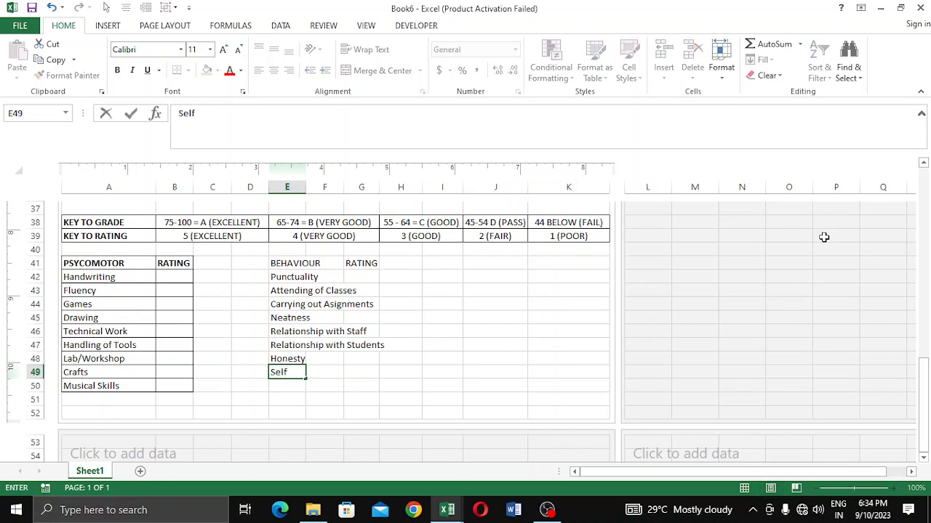
{"action": "type", "text": "-Contro"}
{"action": "key", "text": "BackSpace"}
{"action": "type", "text": "iol"}
{"action": "key", "text": "Return"}
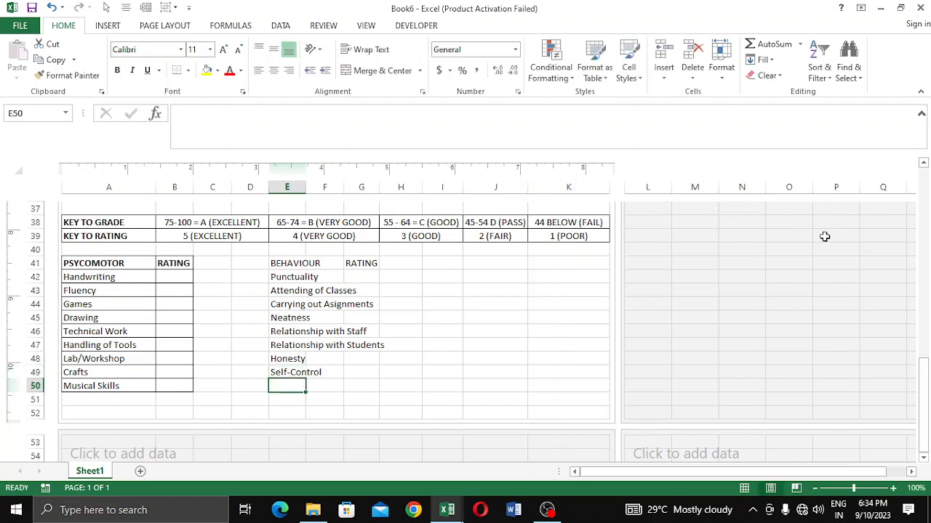
- Enter Participation With Students in E50 as the last item of the BEHAVIOUR list
{"action": "type", "text": "Particia"}
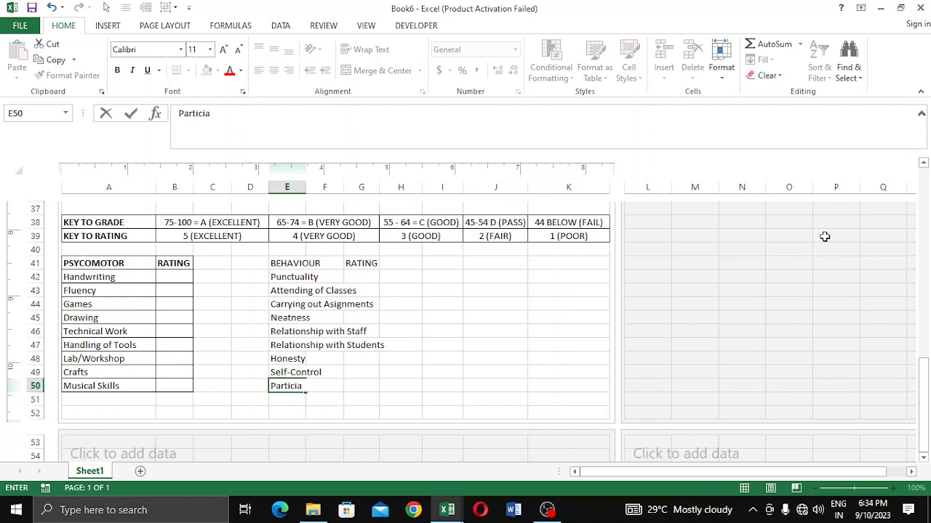
{"action": "key", "text": "BackSpace"}
{"action": "type", "text": "pation With Stud"}
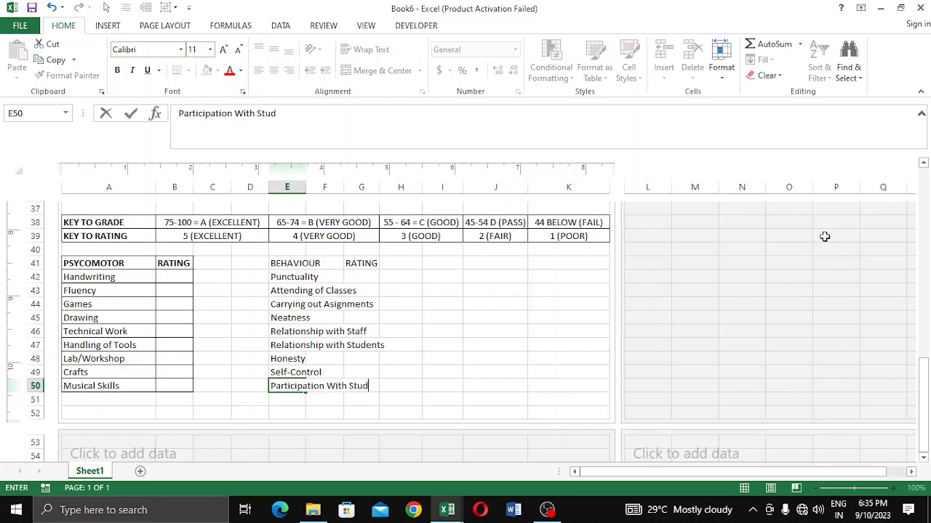
{"action": "type", "text": "ents"}
- Enter the heading AFFECTIVE in K41 and the heading RATING in J41
{"action": "left_click", "coordinate": [544, 268]}
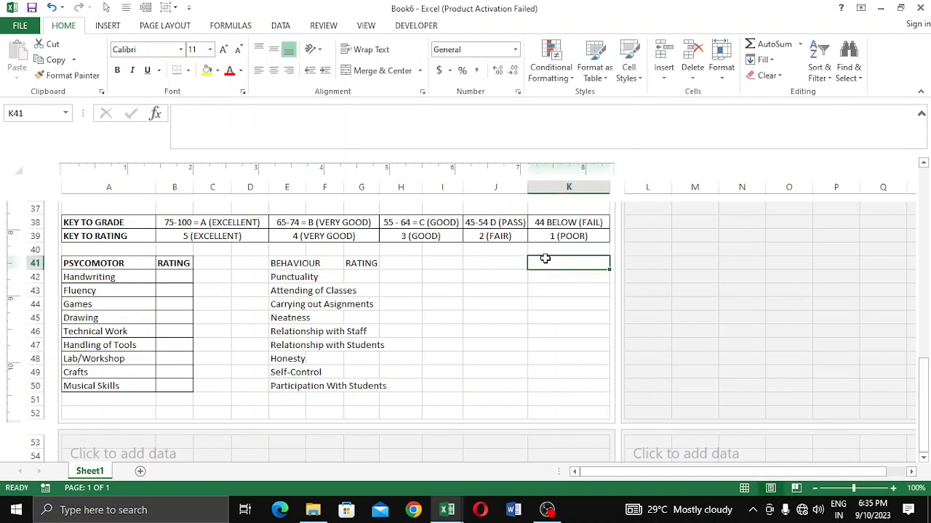
{"action": "type", "text": "AFFECTIVE"}
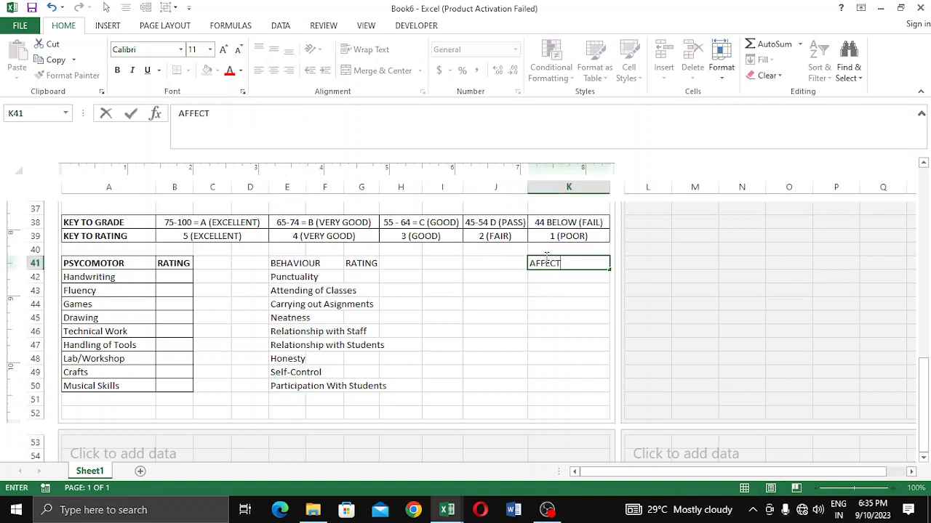
{"action": "left_click", "coordinate": [488, 259]}
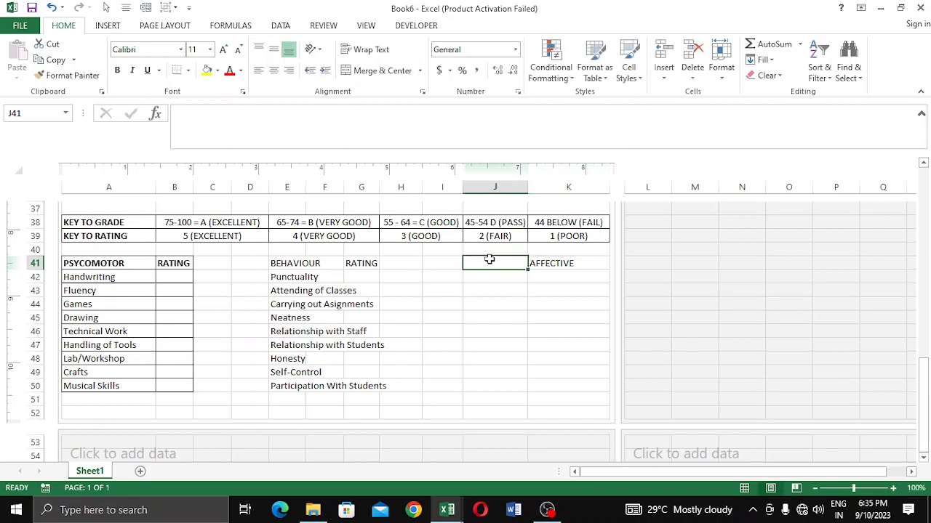
{"action": "type", "text": "RATING"}
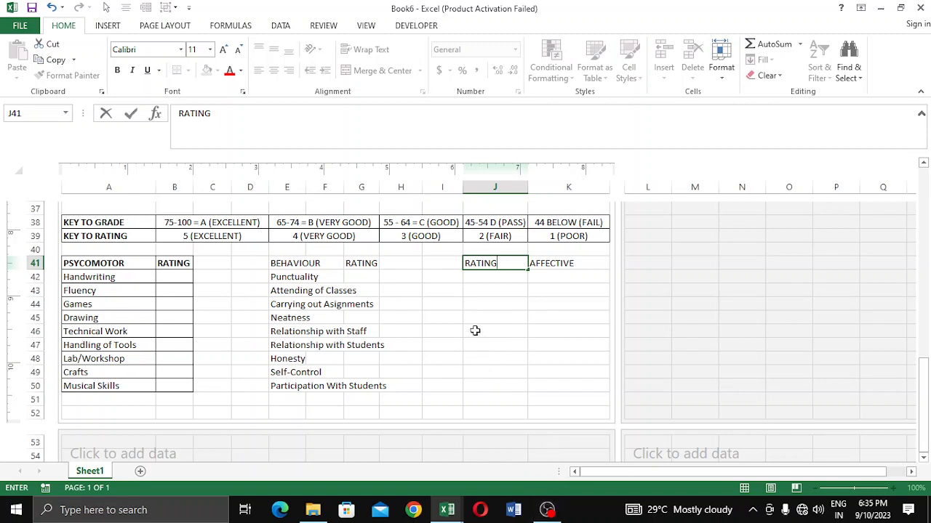
{"action": "left_click", "coordinate": [547, 510]}
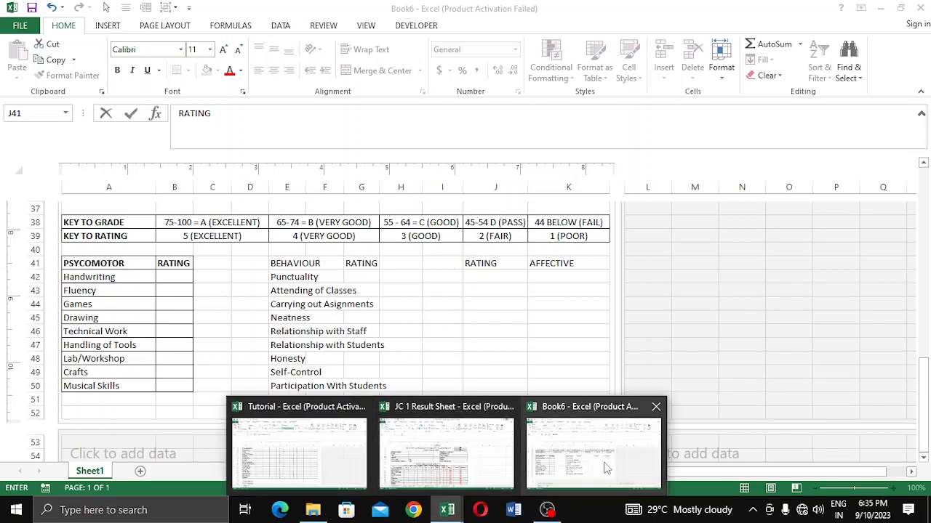
{"action": "left_click", "coordinate": [519, 328]}
{"action": "left_click", "coordinate": [493, 261]}
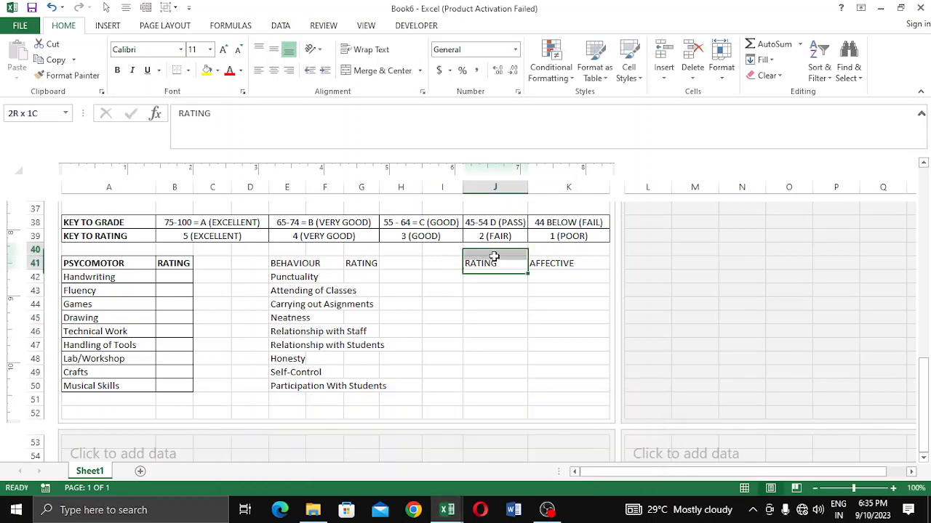
{"action": "left_click", "coordinate": [500, 290]}
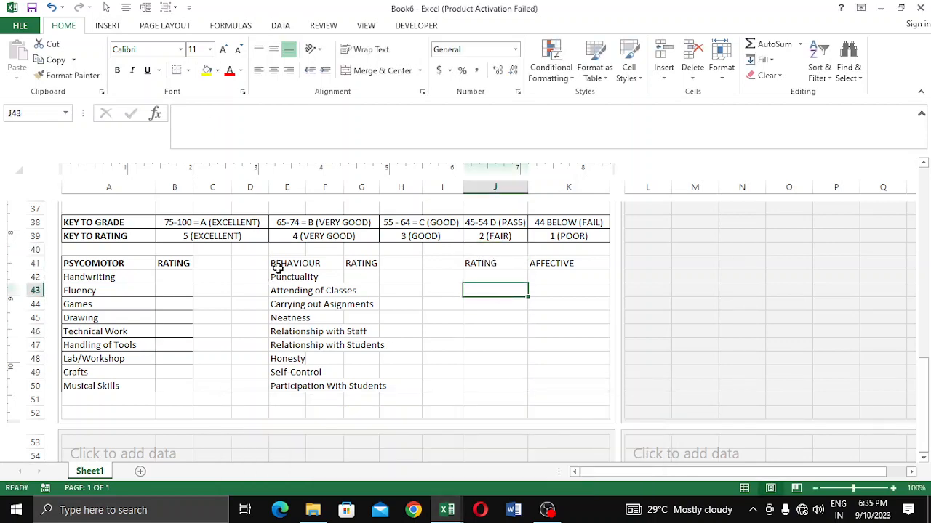
- Make the BEHAVIOUR, RATING and AFFECTIVE headings in E41:K41 bold
{"action": "left_click_drag", "start_coordinate": [278, 264], "coordinate": [554, 268]}
{"action": "key", "text": "ctrl+b"}
{"action": "left_click", "coordinate": [519, 296]}
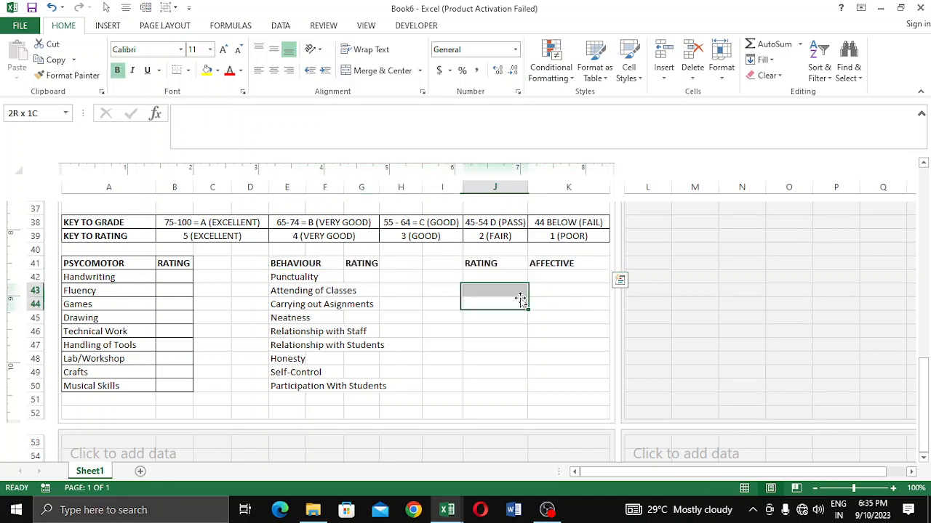
- Enter Politeness in K42 and Spirit of Responsibility in K43 under the AFFECTIVE heading
{"action": "left_click", "coordinate": [552, 277]}
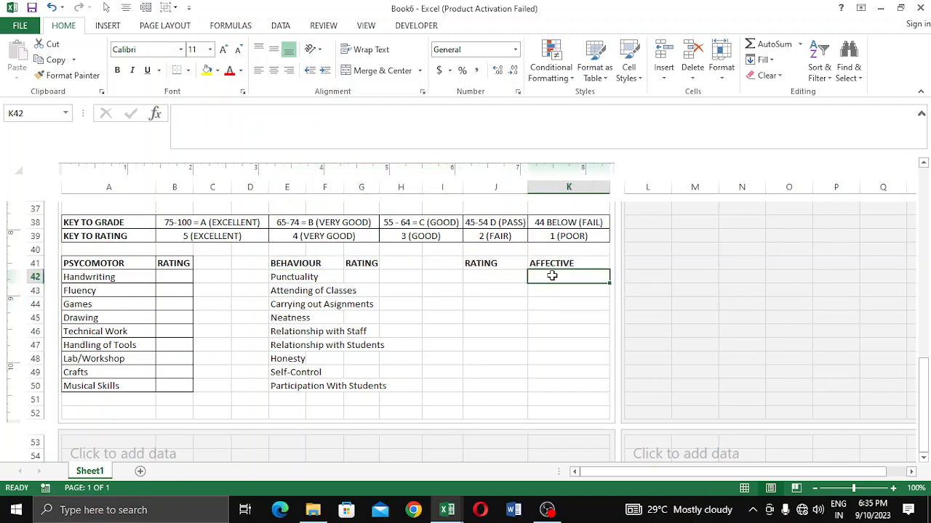
{"action": "type", "text": "Politene"}
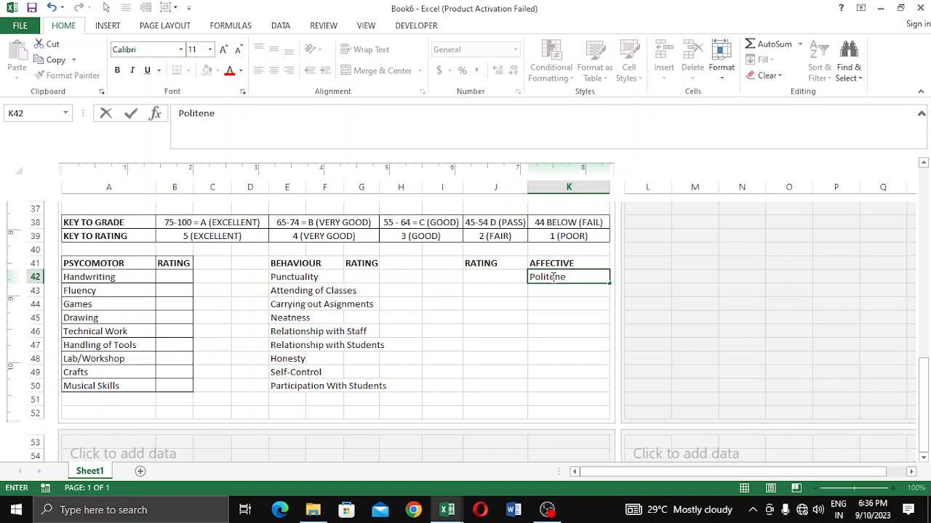
{"action": "type", "text": "ss"}
{"action": "key", "text": "Return"}
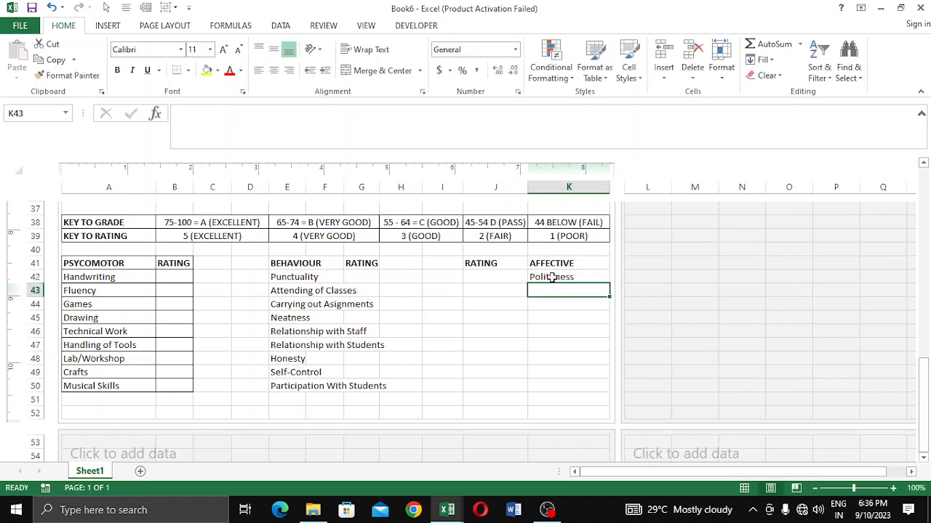
{"action": "type", "text": "Spi"}
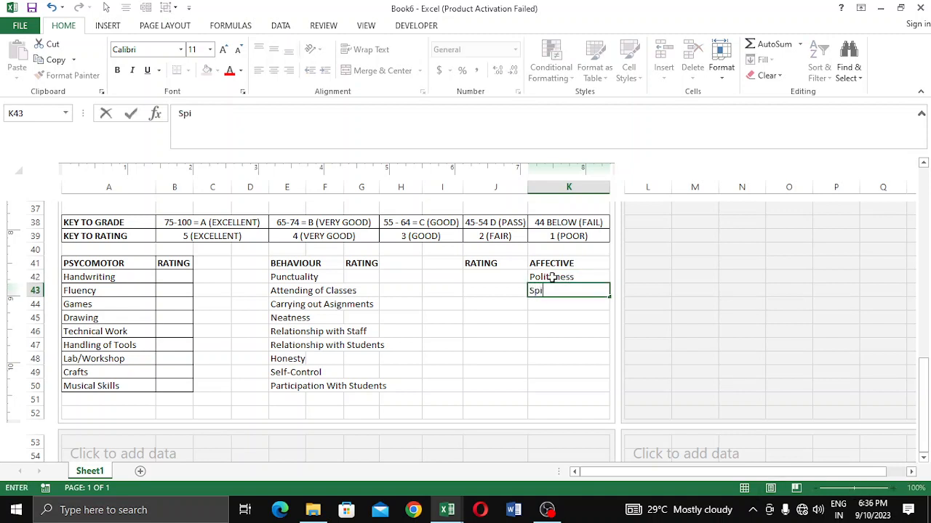
{"action": "type", "text": "rit of Responsi"}
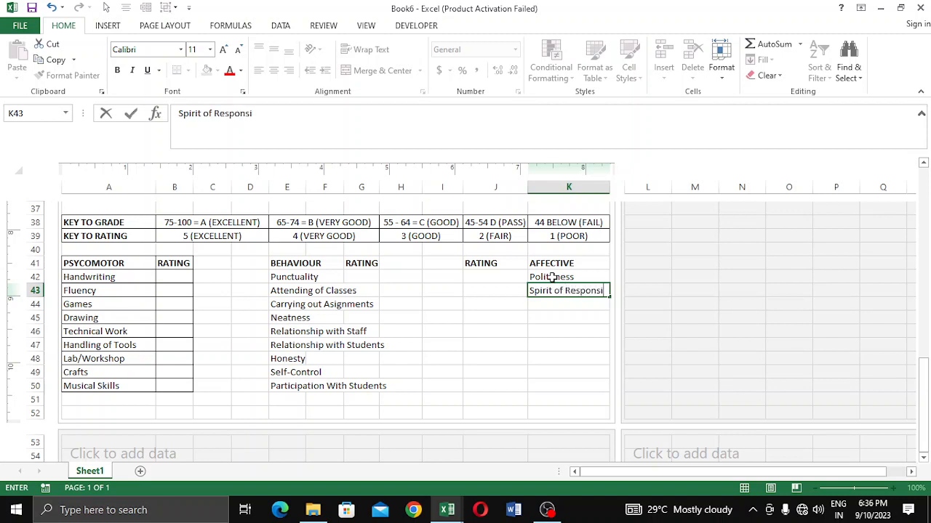
{"action": "type", "text": "bility"}
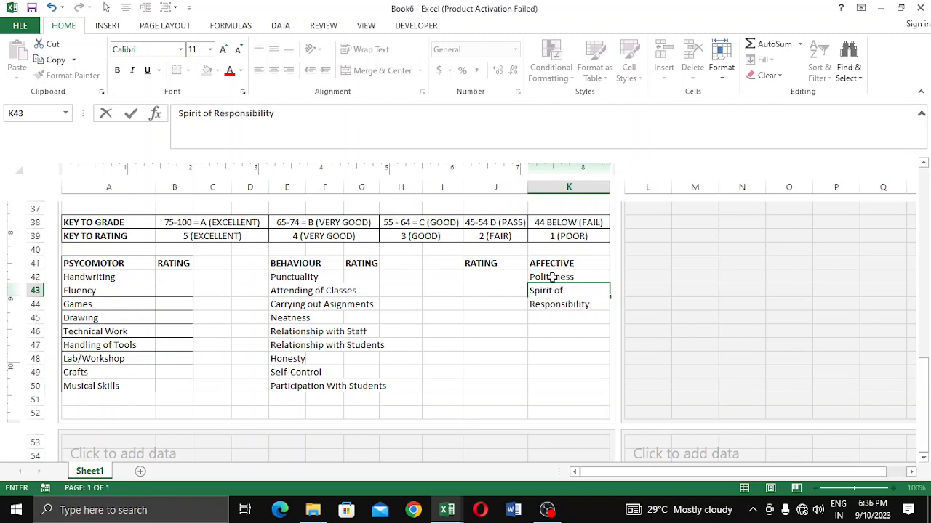
{"action": "key", "text": "Return"}
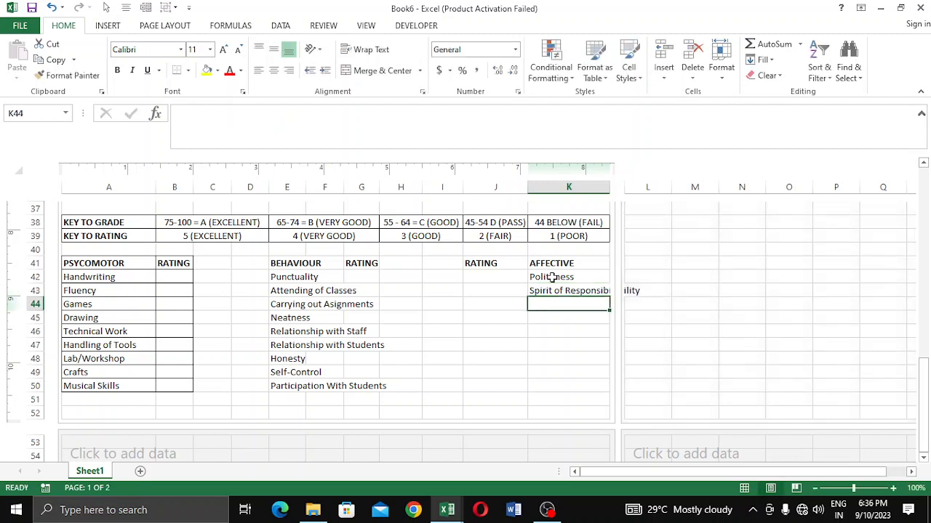
- Enter Sense of Cooperation in K44 and Attentiveness in K45 of the AFFECTIVE list
{"action": "type", "text": "Sen"}
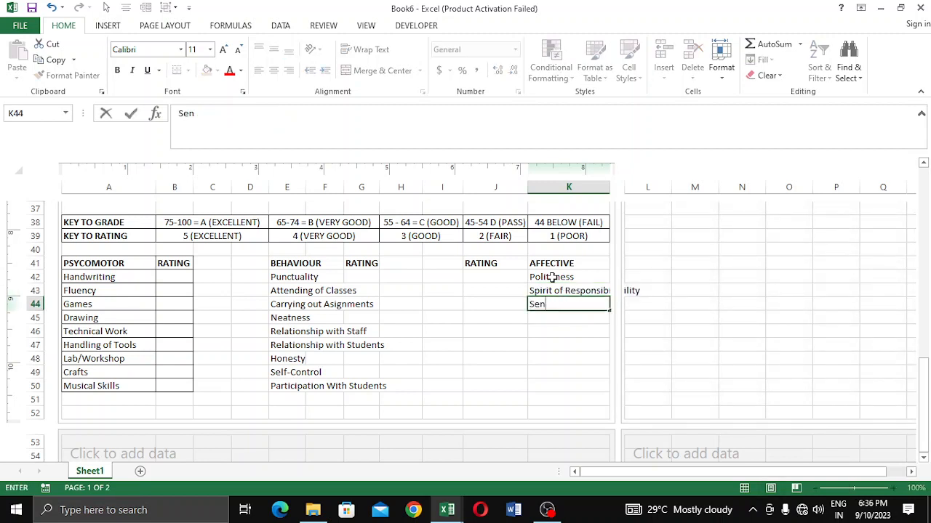
{"action": "type", "text": "ce opc"}
{"action": "key", "text": "BackSpace"}
{"action": "key", "text": "BackSpace"}
{"action": "type", "text": "f Cooperat"}
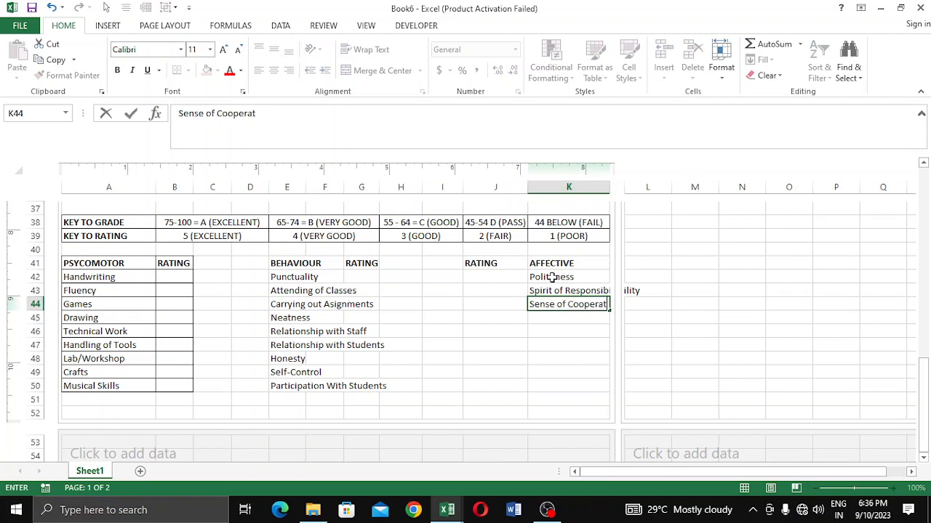
{"action": "type", "text": "ion"}
{"action": "key", "text": "Return"}
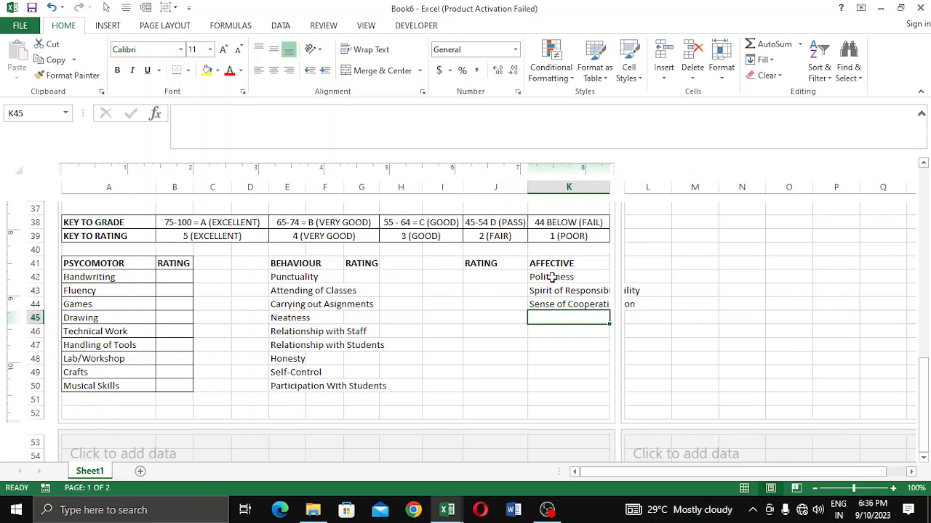
{"action": "type", "text": "Atten"}
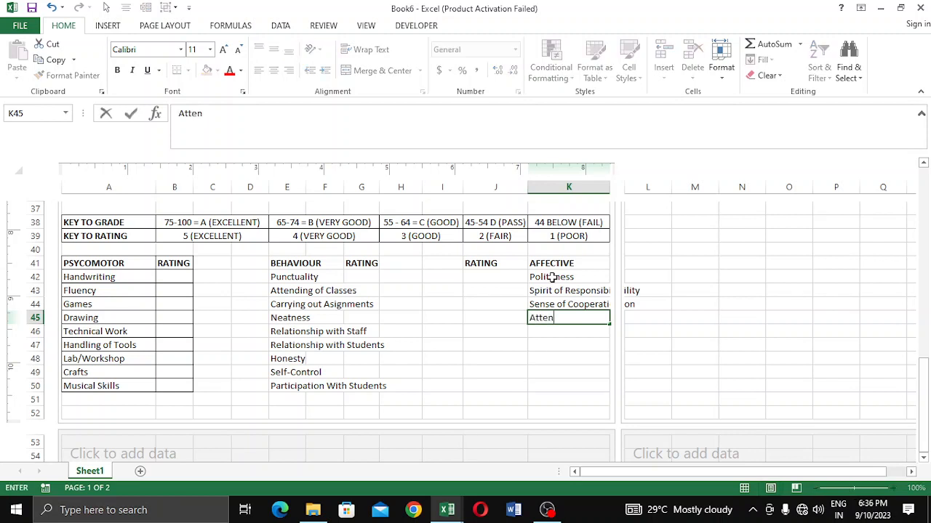
{"action": "type", "text": "tiveness"}
{"action": "key", "text": "Return"}
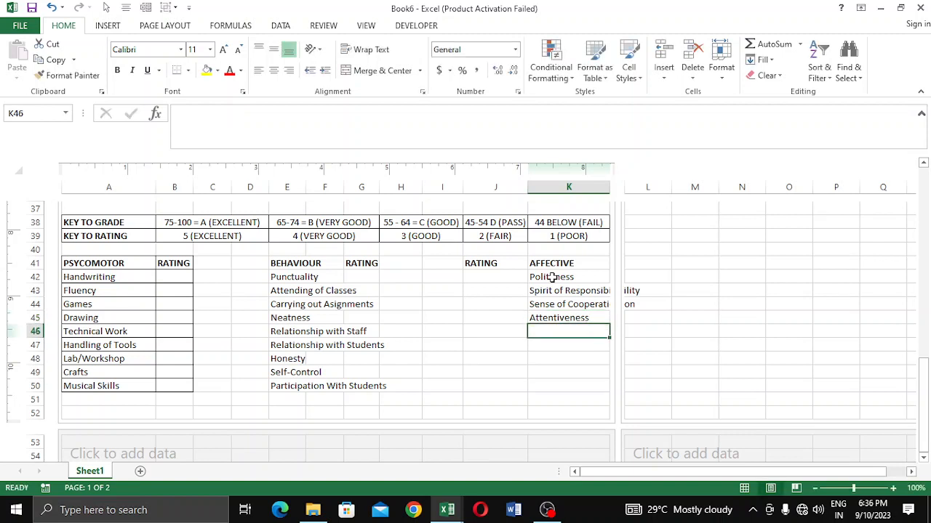
- Enter Initiative in K46 and Organizational Skills in K47 of the AFFECTIVE list
{"action": "type", "text": "Initia"}
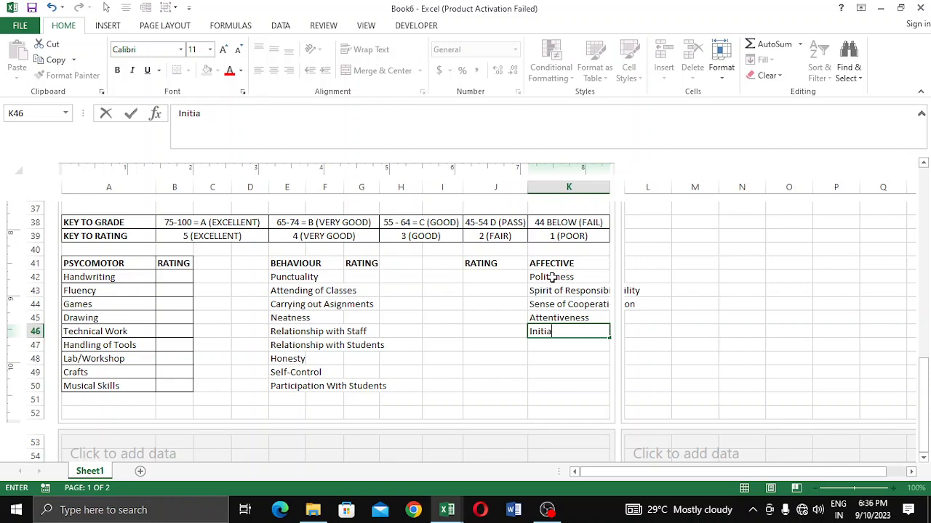
{"action": "type", "text": "tive"}
{"action": "key", "text": "Return"}
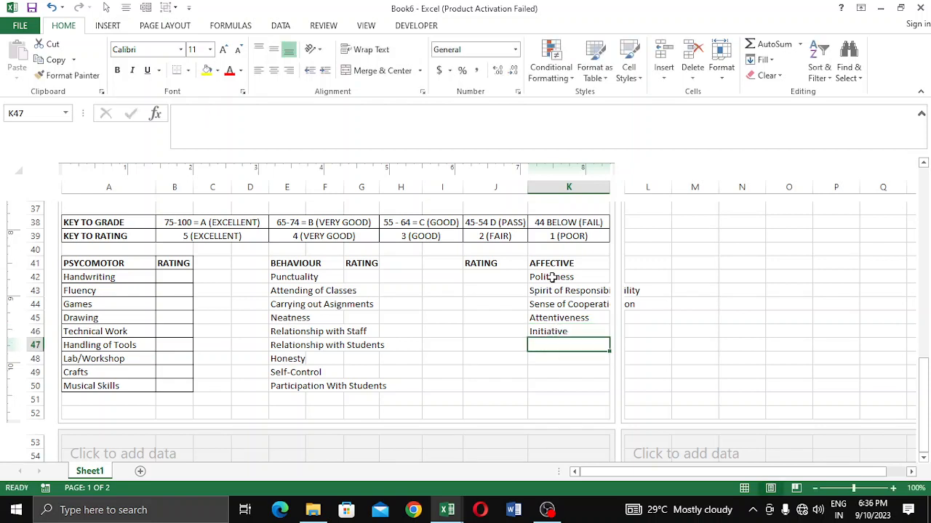
{"action": "type", "text": "Org"}
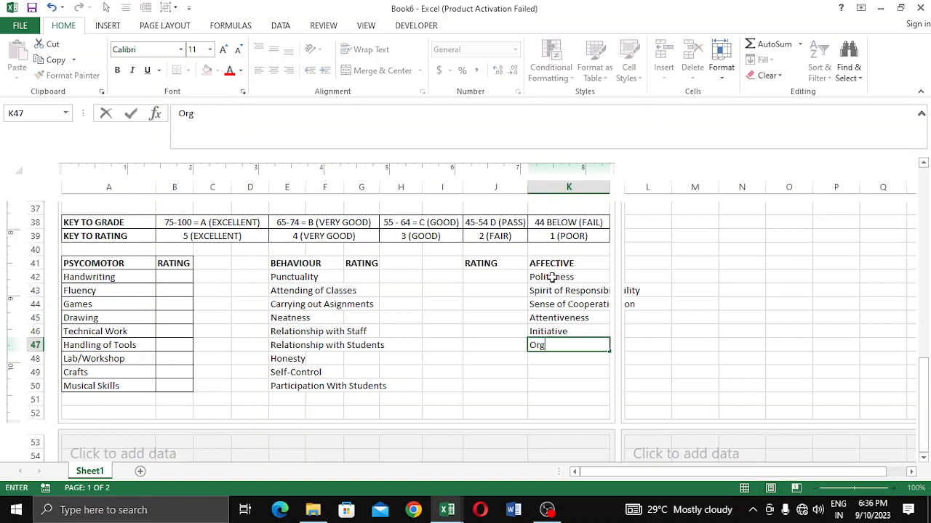
{"action": "type", "text": "anization"}
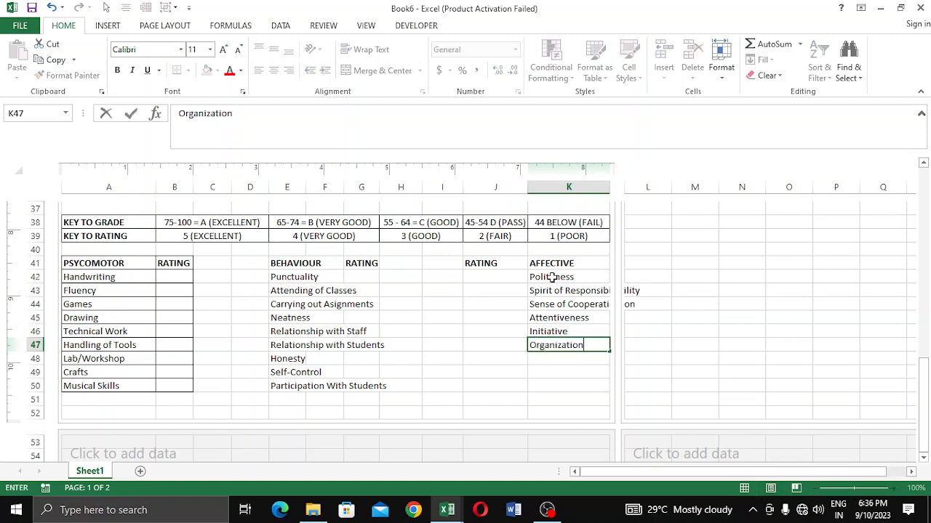
{"action": "type", "text": "al Skills"}
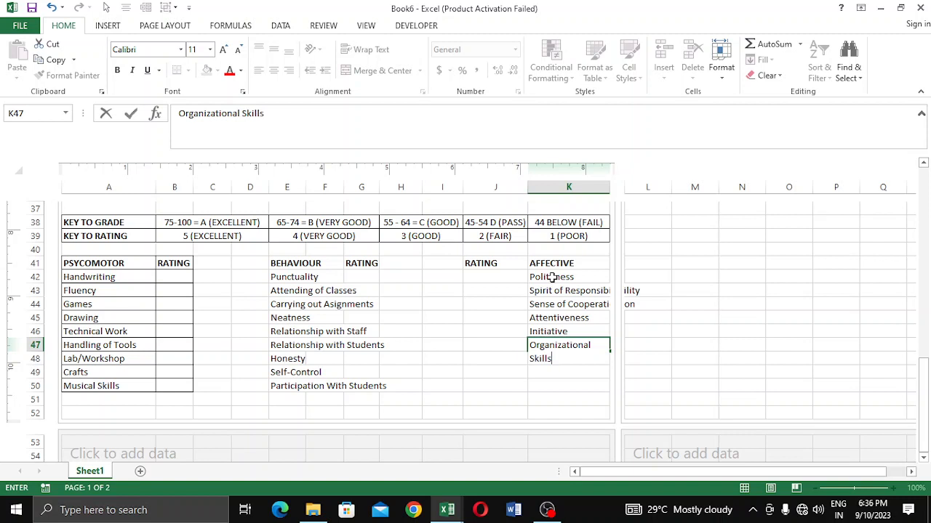
{"action": "key", "text": "Return"}
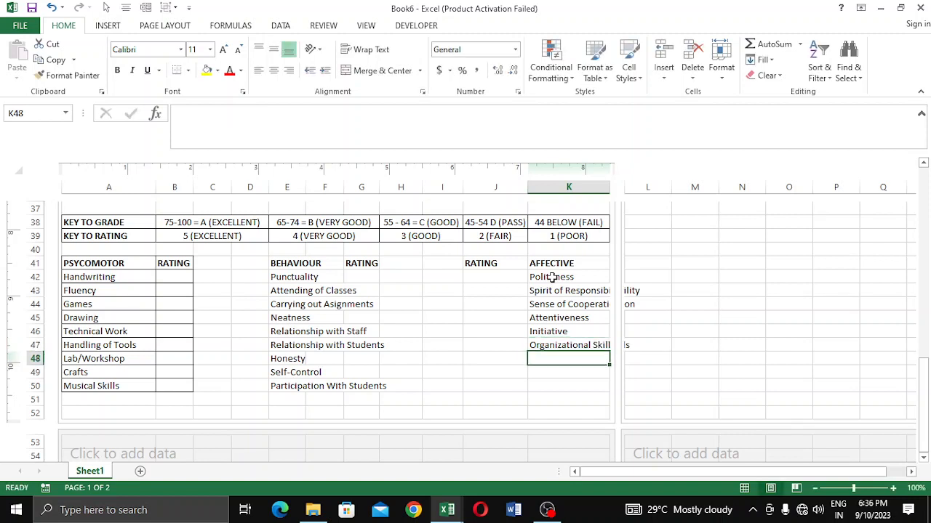
- Complete the AFFECTIVE list with Obedience in K48, Reliability in K49 and Physical and Health in K50
{"action": "type", "text": "Obedience"}
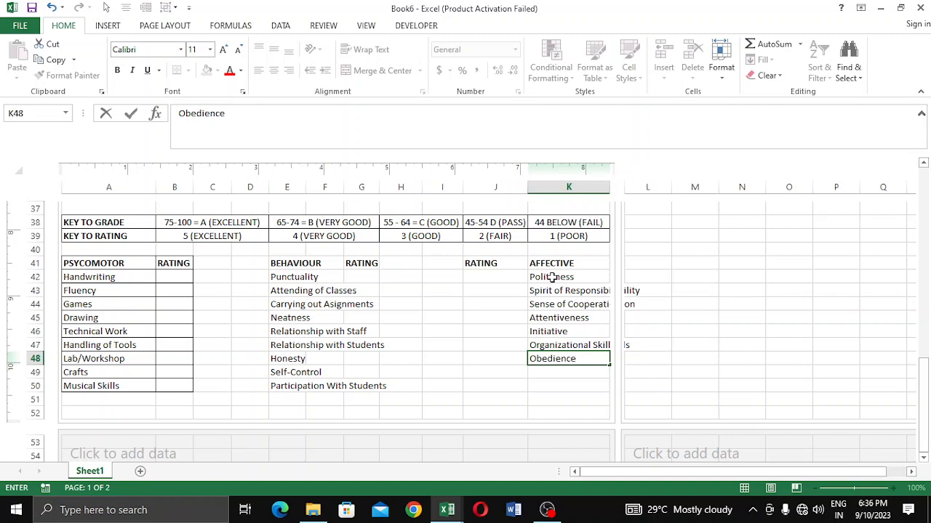
{"action": "key", "text": "Return"}
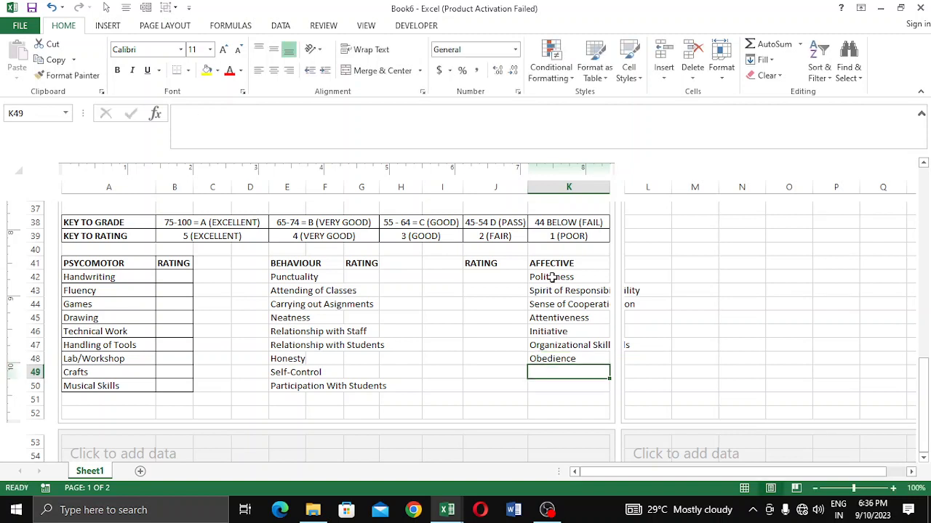
{"action": "type", "text": "Reliability"}
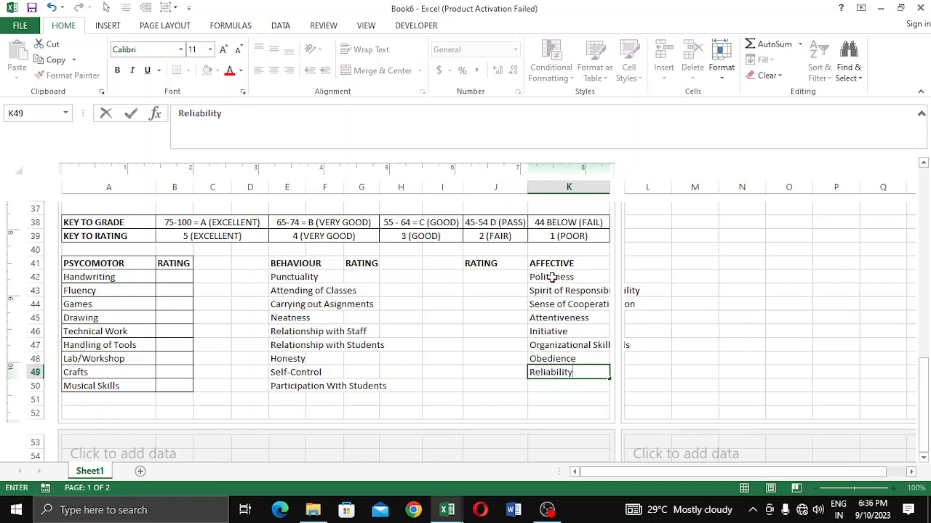
{"action": "key", "text": "Return"}
{"action": "type", "text": "Phy"}
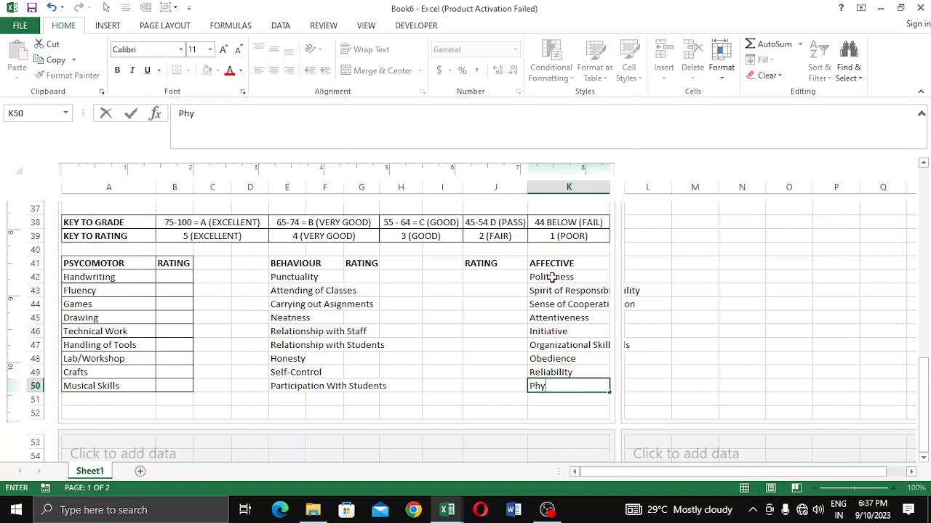
{"action": "type", "text": "sical and Hea"}
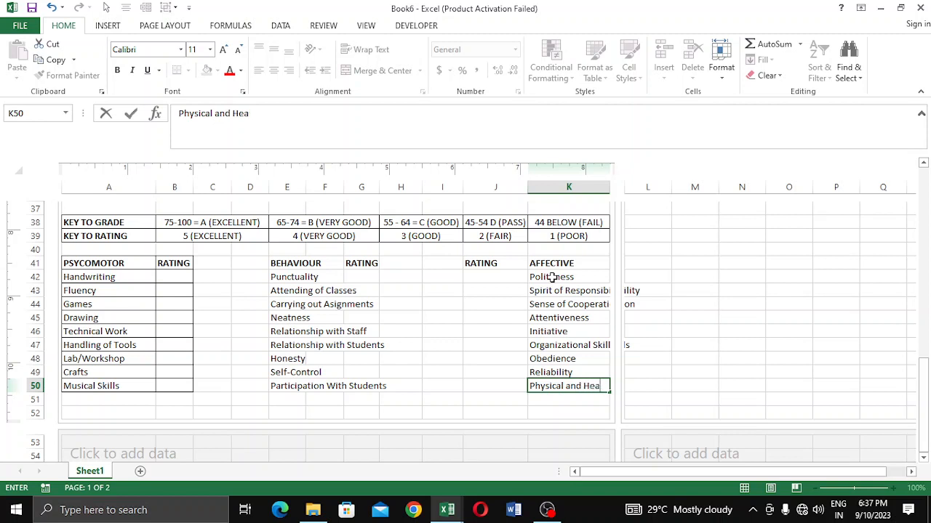
{"action": "type", "text": "tth"}
{"action": "left_click", "coordinate": [485, 321]}
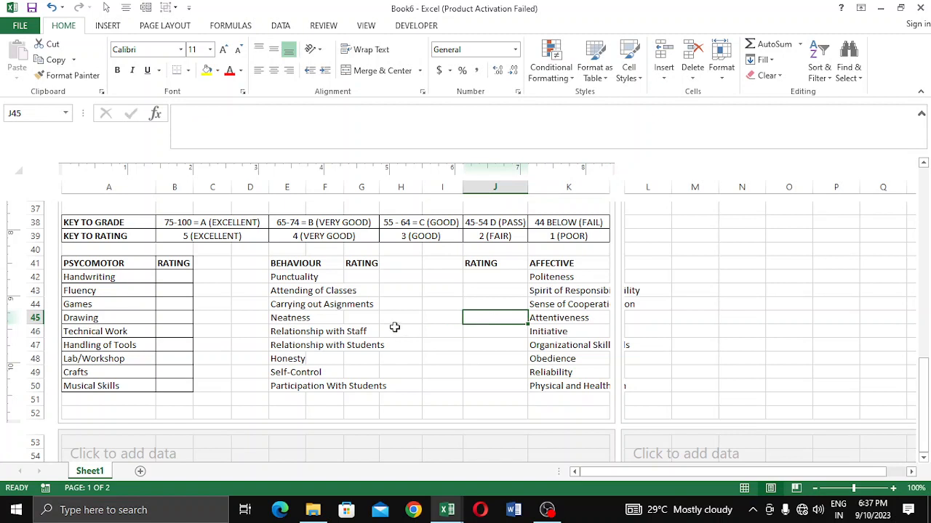
- Move the BEHAVIOUR section's RATING heading from G41 to H41
{"action": "left_click", "coordinate": [362, 263]}
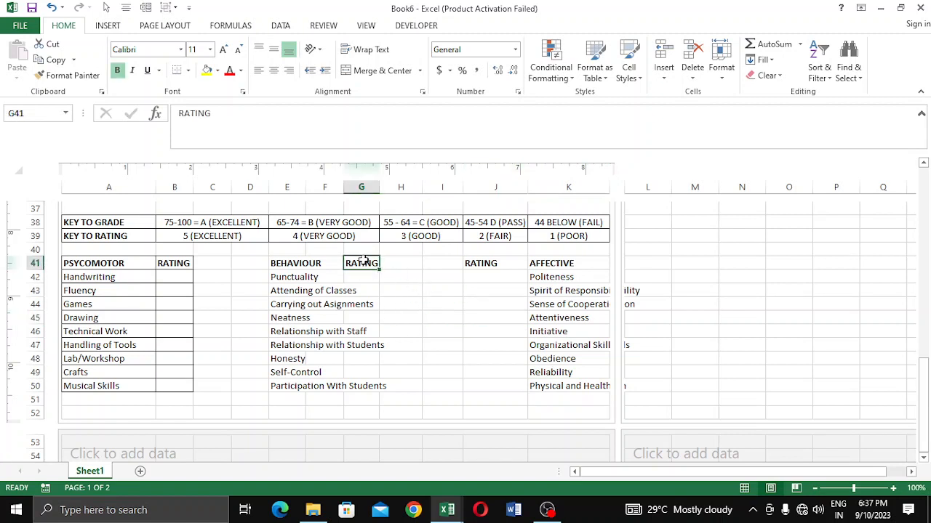
{"action": "key", "text": "ctrl+c"}
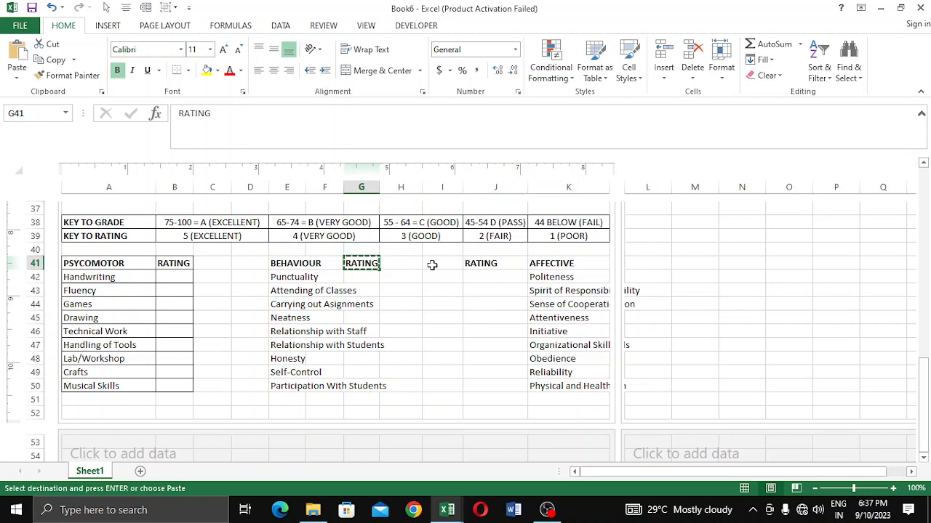
{"action": "left_click", "coordinate": [403, 266]}
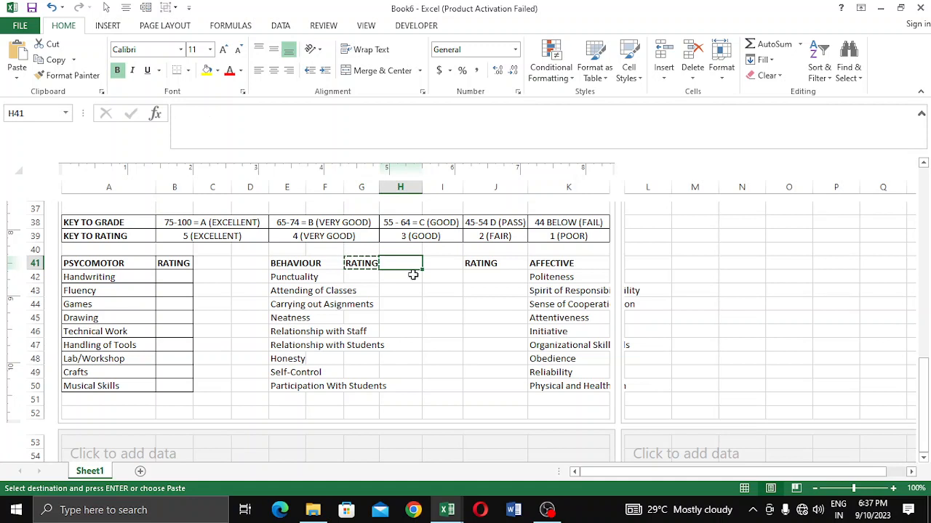
{"action": "key", "text": "ctrl+v"}
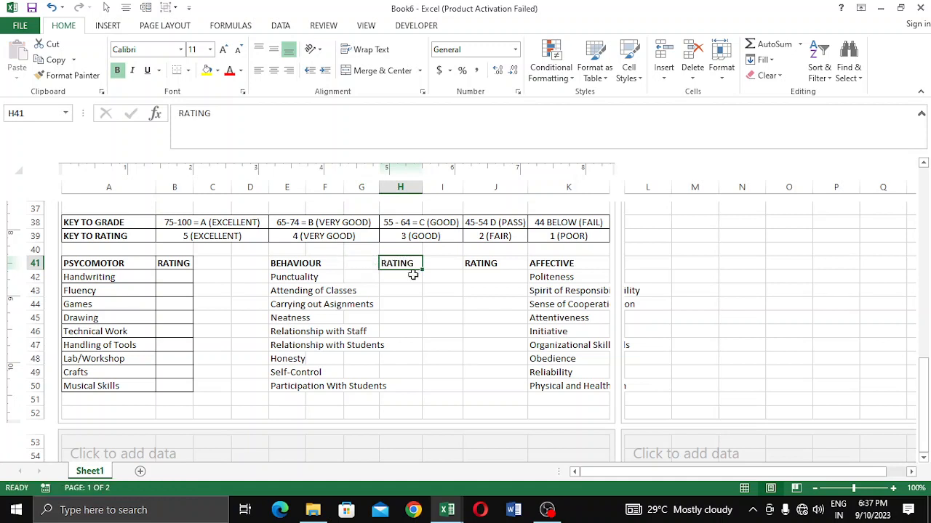
{"action": "left_click", "coordinate": [396, 344]}
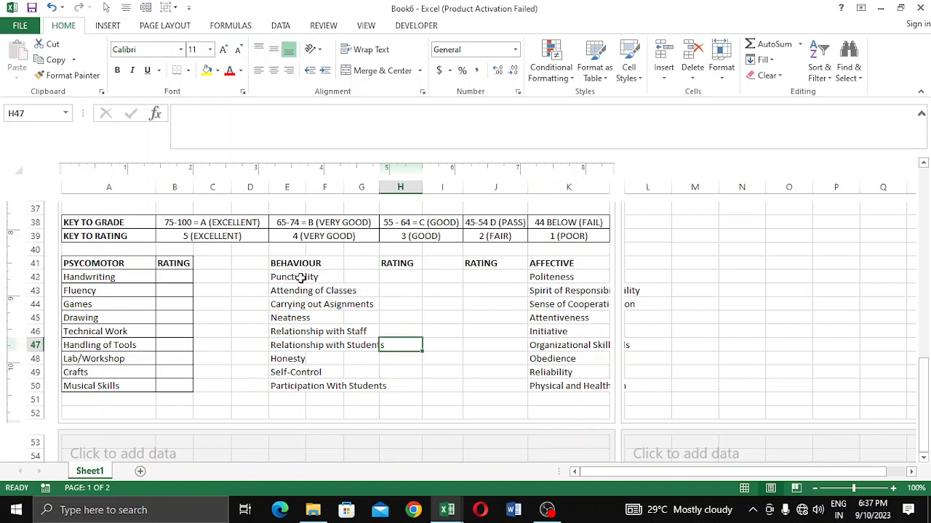
- Try Center Across Selection on Punctuality in E42:G42, and set the cells back to left alignment
{"action": "left_click_drag", "start_coordinate": [302, 277], "coordinate": [352, 282]}
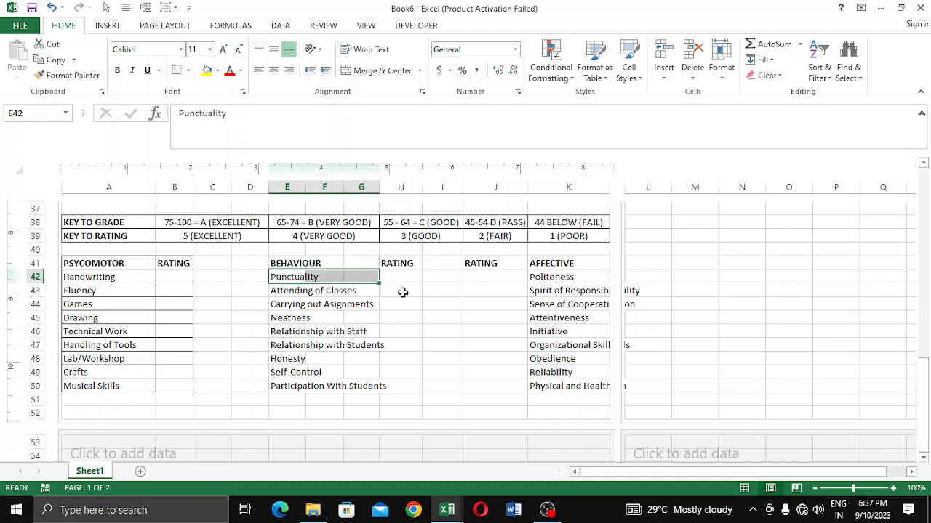
{"action": "right_click", "coordinate": [343, 276]}
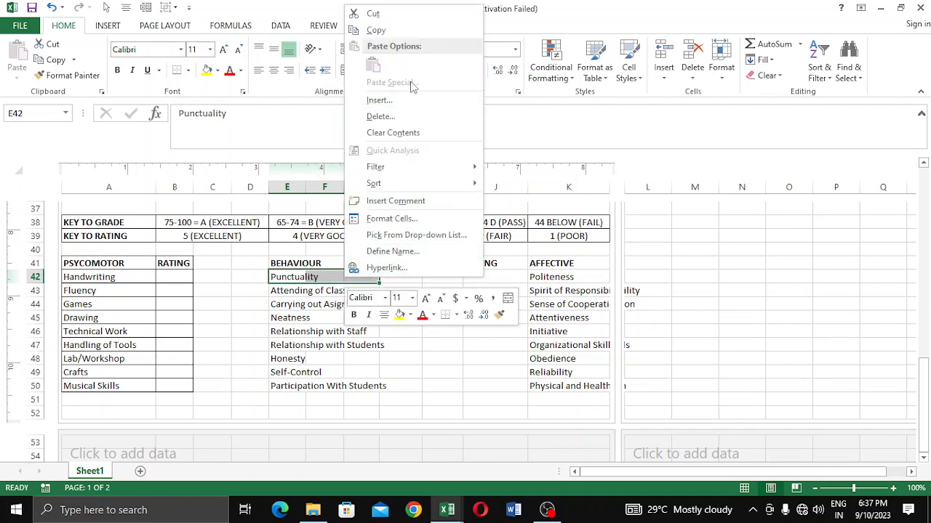
{"action": "left_click", "coordinate": [393, 218]}
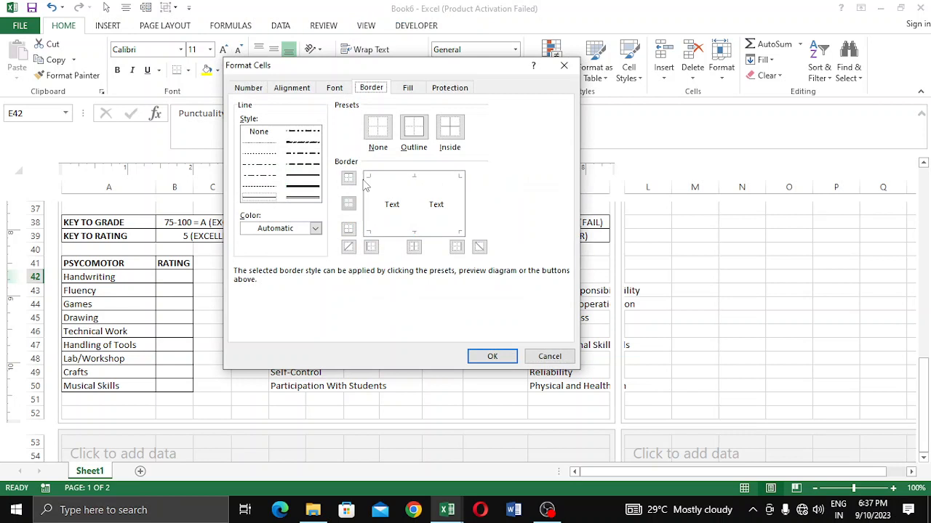
{"action": "left_click", "coordinate": [298, 87]}
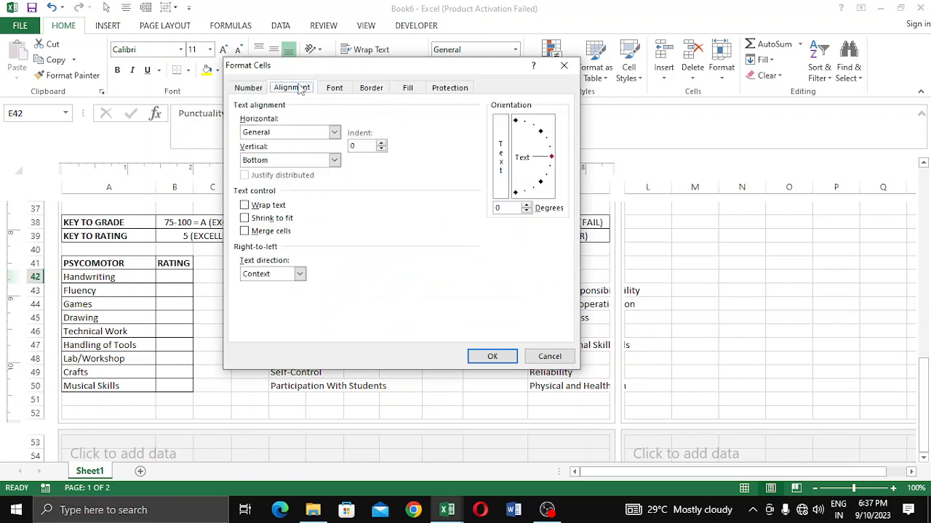
{"action": "left_click", "coordinate": [335, 133]}
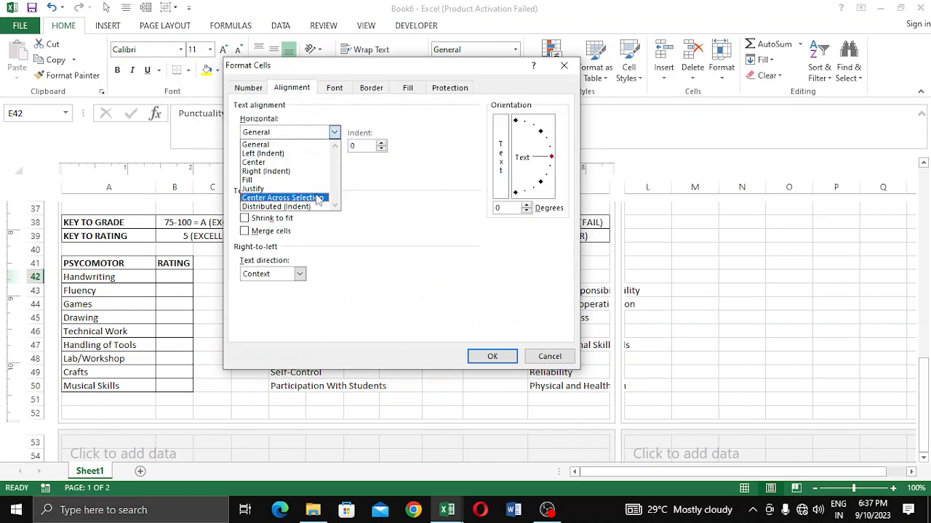
{"action": "left_click", "coordinate": [321, 199]}
{"action": "left_click", "coordinate": [492, 356]}
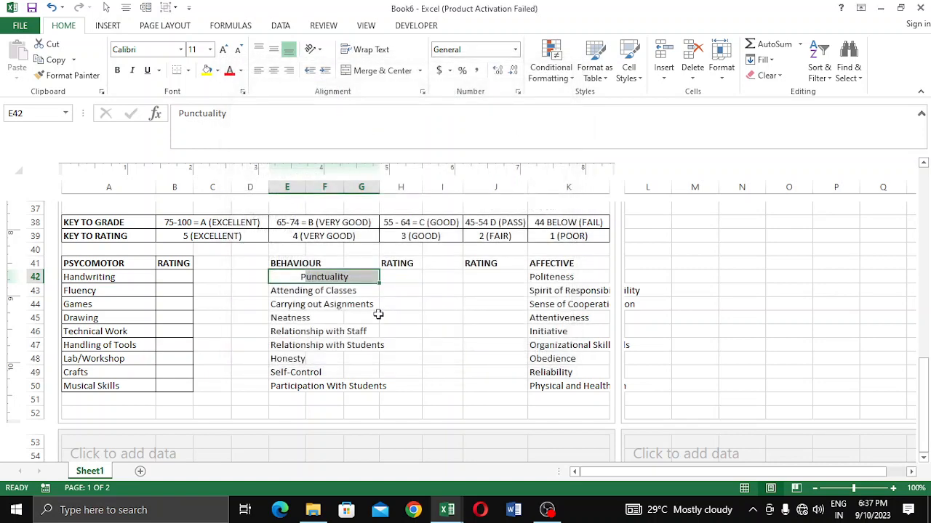
{"action": "key", "text": "alt+h"}
{"action": "key", "text": "a"}
{"action": "key", "text": "l"}
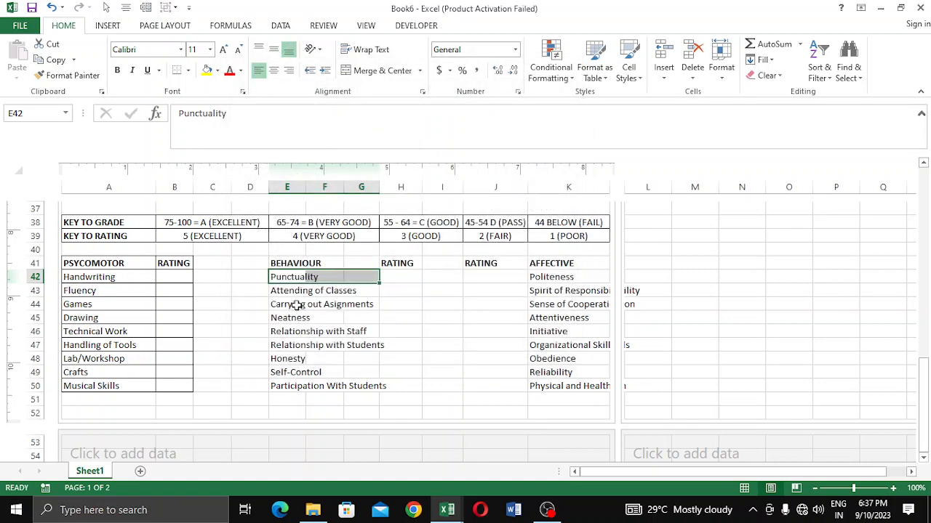
{"action": "left_click", "coordinate": [357, 317]}
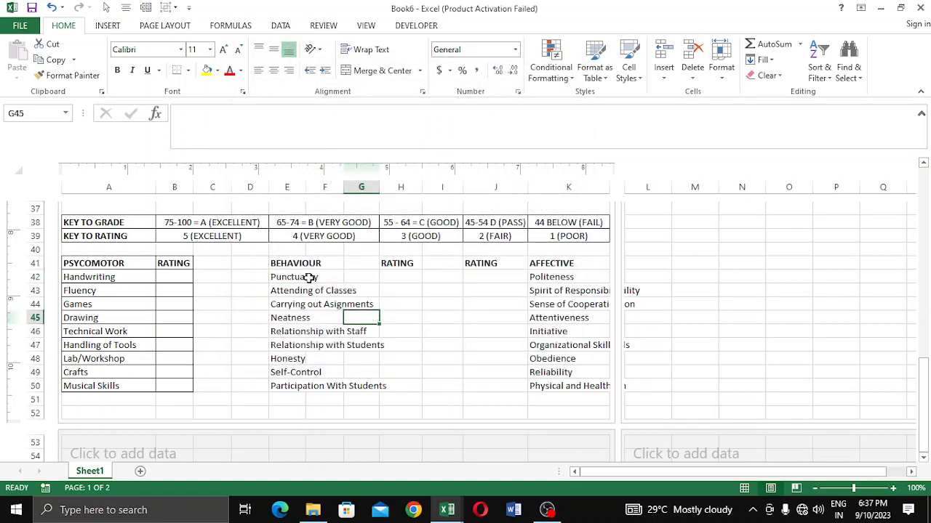
- Merge E42:G42 for Punctuality and E43:G43 for Attending of Classes, with the text left-aligned
{"action": "left_click_drag", "start_coordinate": [306, 277], "coordinate": [354, 276]}
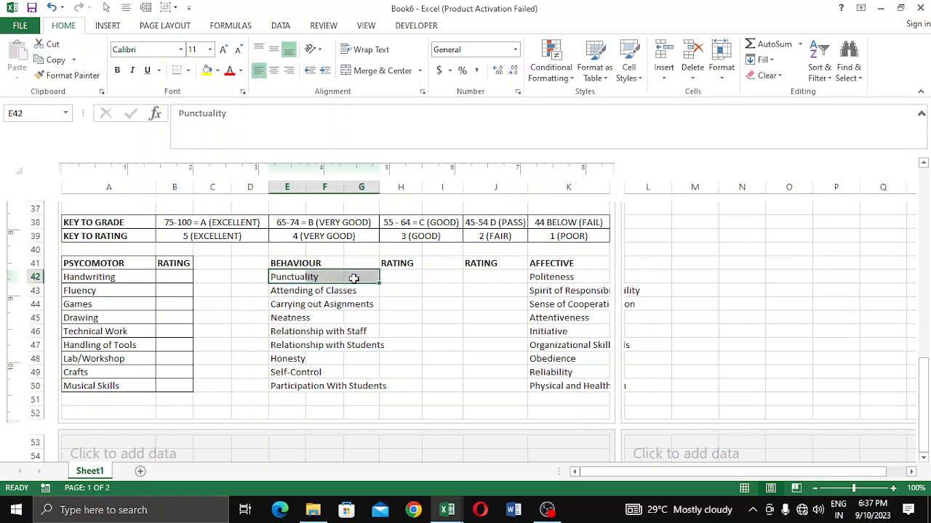
{"action": "left_click", "coordinate": [371, 70]}
{"action": "left_click", "coordinate": [260, 70]}
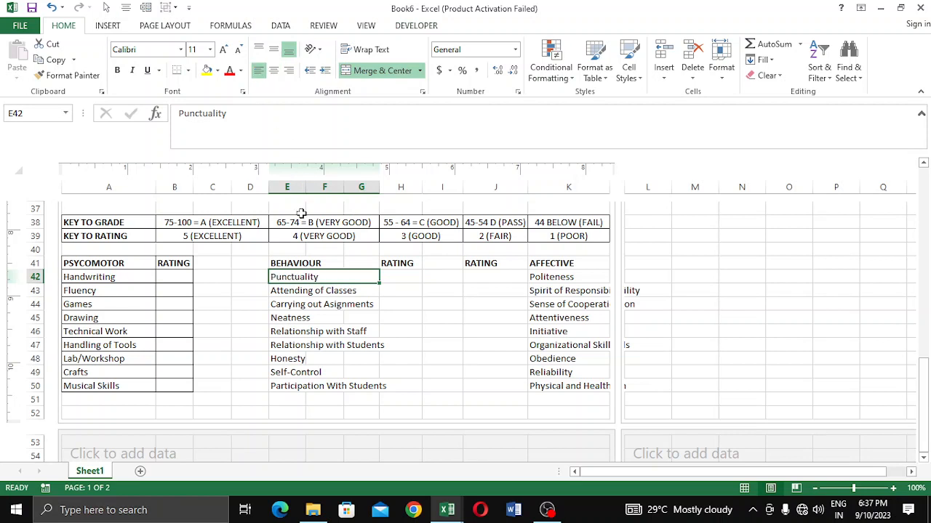
{"action": "left_click_drag", "start_coordinate": [295, 290], "coordinate": [358, 288]}
{"action": "left_click", "coordinate": [367, 70]}
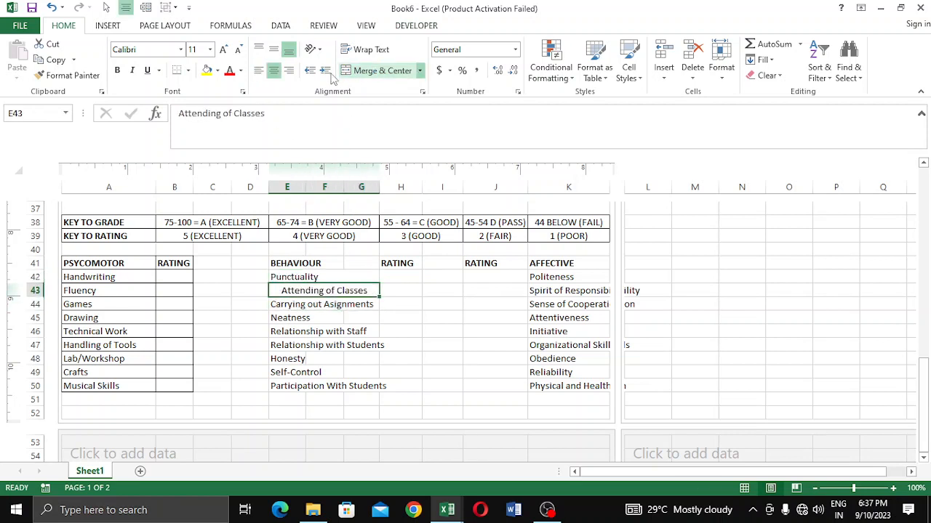
{"action": "left_click", "coordinate": [258, 70]}
- Merge E44:G44 for Carrying out Asignments and E45:G45 for Neatness, with the text left-aligned
{"action": "left_click_drag", "start_coordinate": [294, 304], "coordinate": [377, 303]}
{"action": "left_click", "coordinate": [367, 71]}
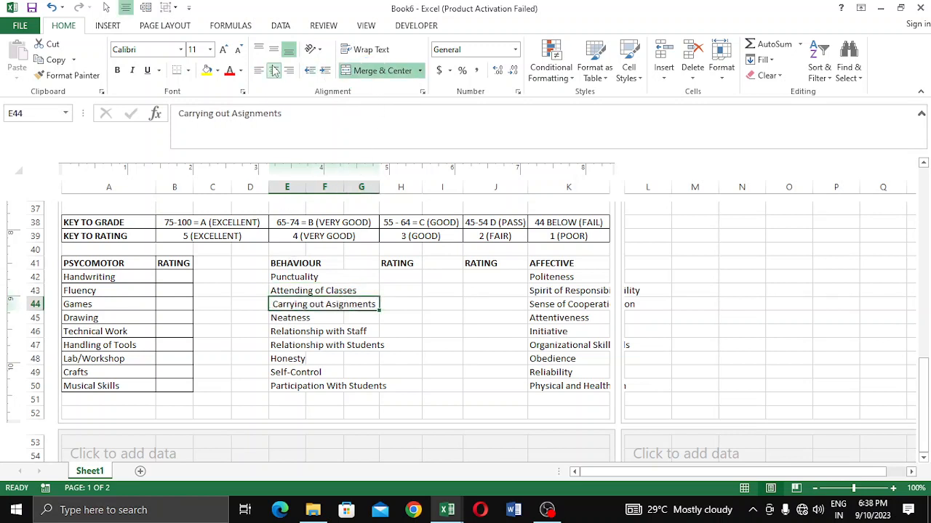
{"action": "left_click", "coordinate": [259, 70]}
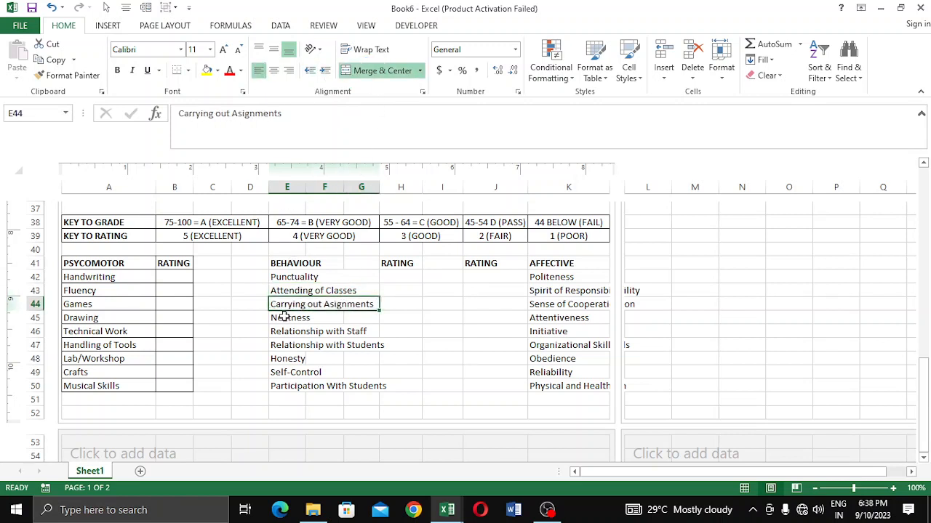
{"action": "left_click_drag", "start_coordinate": [284, 317], "coordinate": [361, 302]}
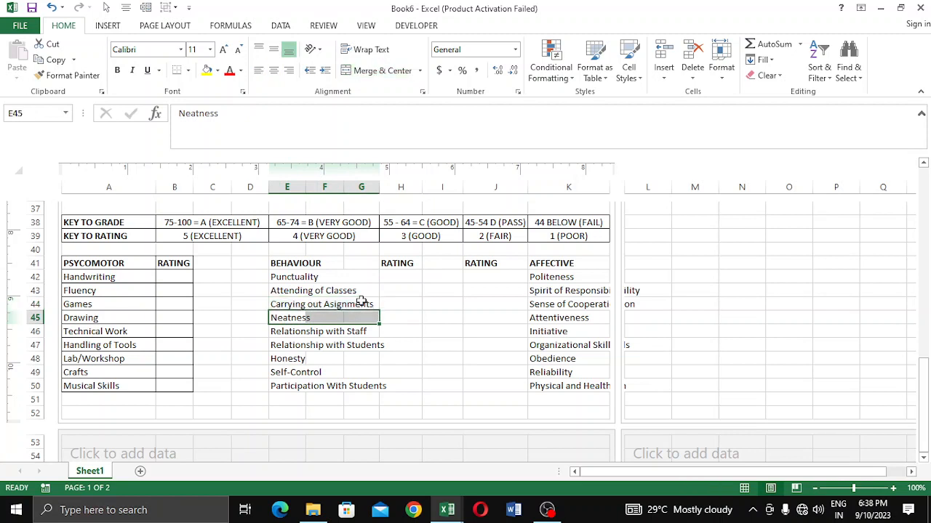
{"action": "left_click", "coordinate": [372, 70]}
{"action": "left_click", "coordinate": [258, 71]}
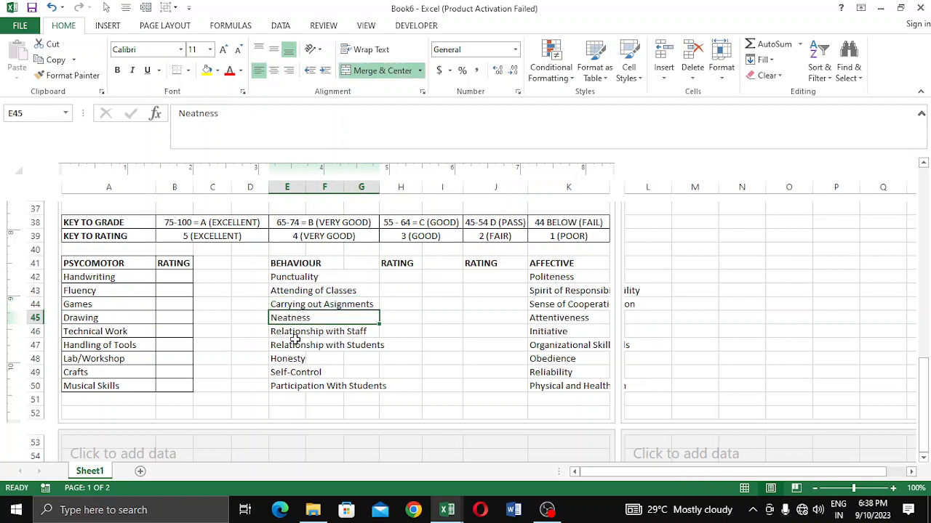
- Merge E46:G46 for Relationship with Staff and E47:G47 for Relationship with Students, with the text left-aligned
{"action": "left_click_drag", "start_coordinate": [284, 331], "coordinate": [364, 333]}
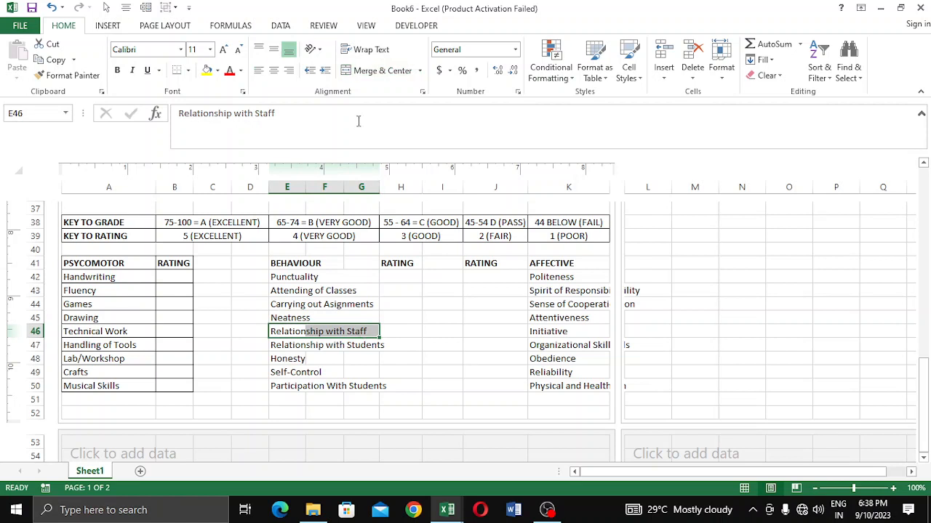
{"action": "left_click", "coordinate": [349, 71]}
{"action": "left_click", "coordinate": [258, 71]}
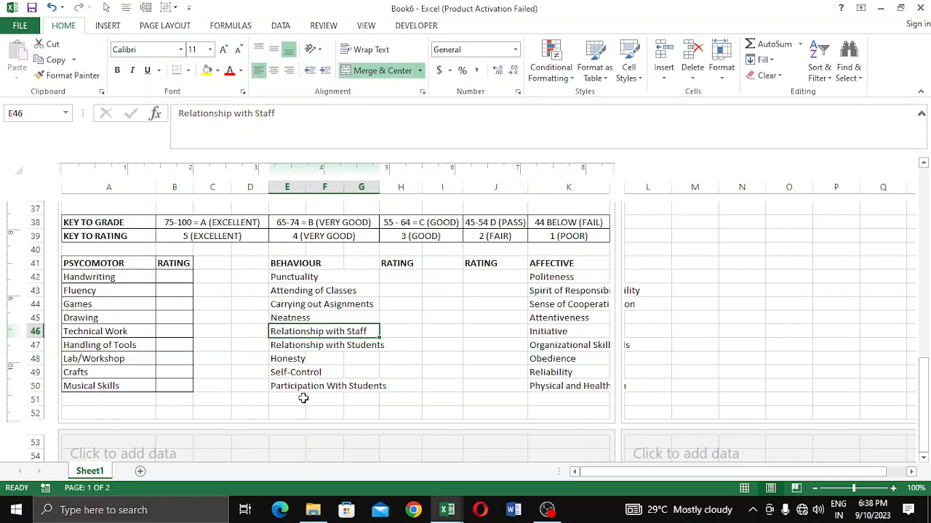
{"action": "left_click_drag", "start_coordinate": [299, 344], "coordinate": [357, 344]}
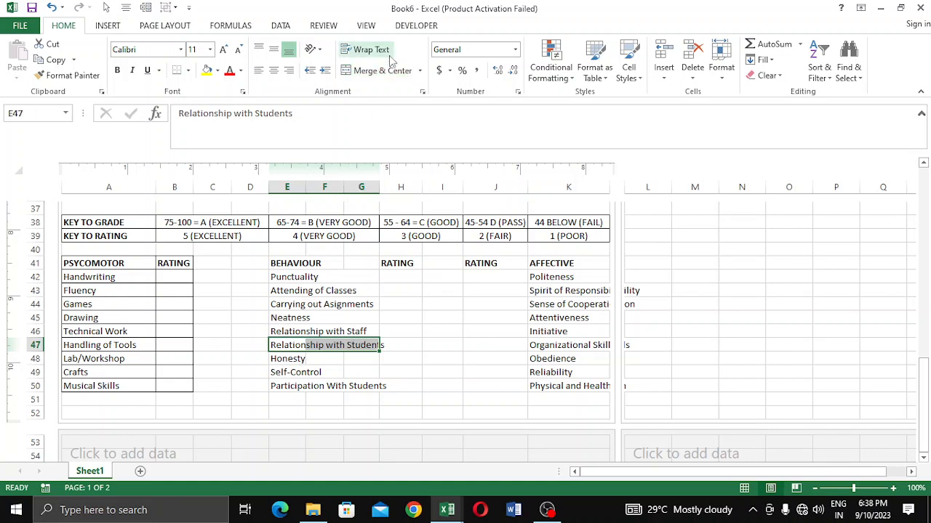
{"action": "left_click", "coordinate": [373, 73]}
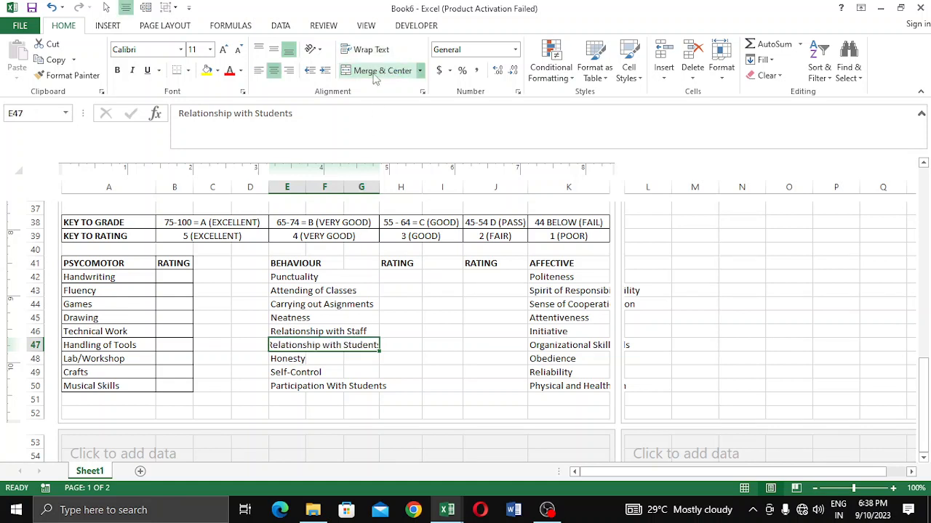
{"action": "left_click", "coordinate": [258, 71]}
- Merge E48:G48 for Honesty and E49:G49 for Self-Control, with the text left-aligned
{"action": "left_click_drag", "start_coordinate": [285, 361], "coordinate": [354, 359]}
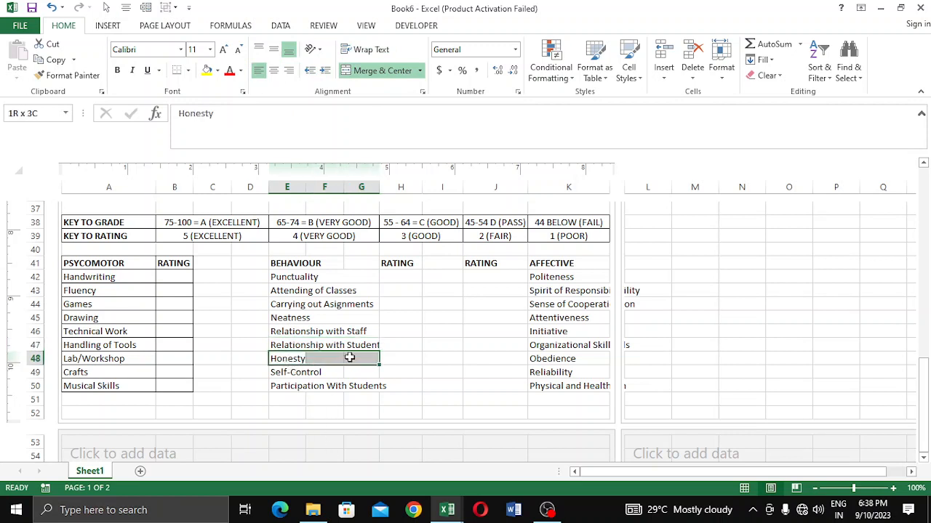
{"action": "left_click", "coordinate": [383, 71]}
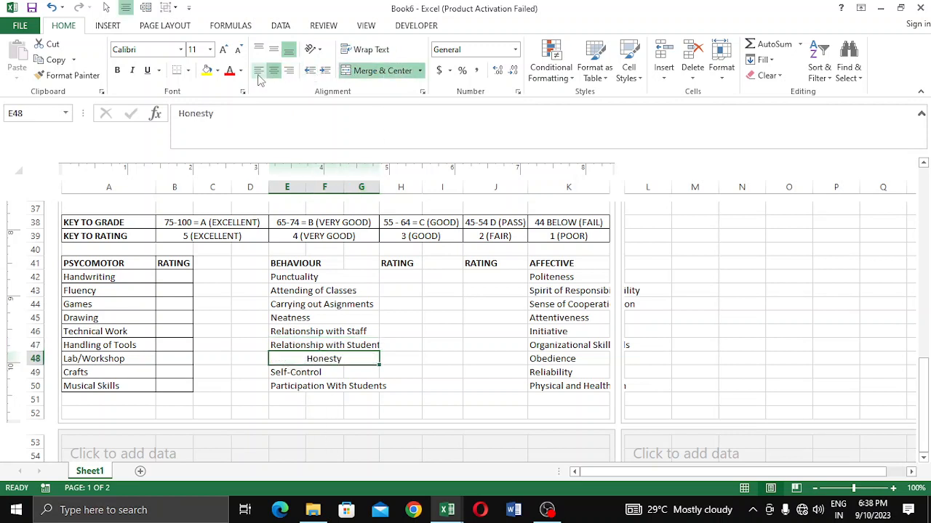
{"action": "left_click", "coordinate": [258, 71]}
{"action": "left_click_drag", "start_coordinate": [275, 371], "coordinate": [354, 372]}
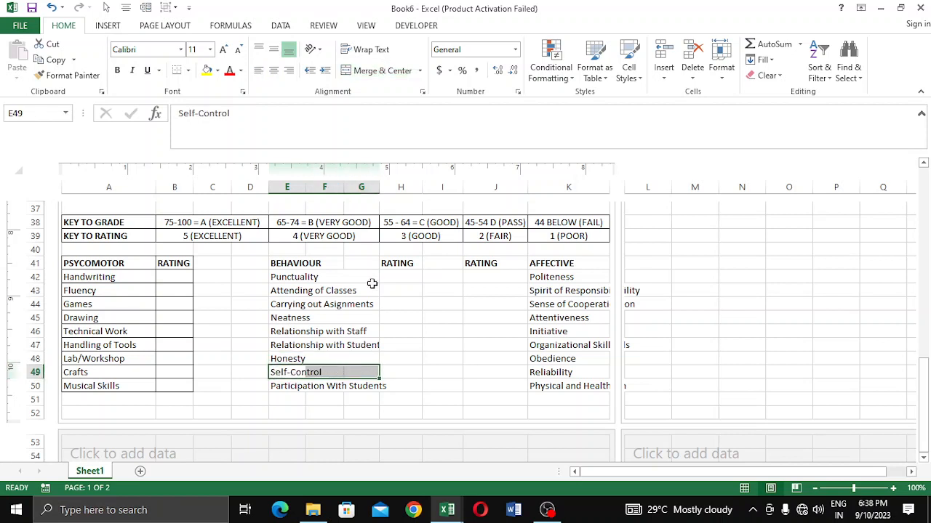
{"action": "left_click", "coordinate": [383, 71]}
{"action": "left_click", "coordinate": [258, 71]}
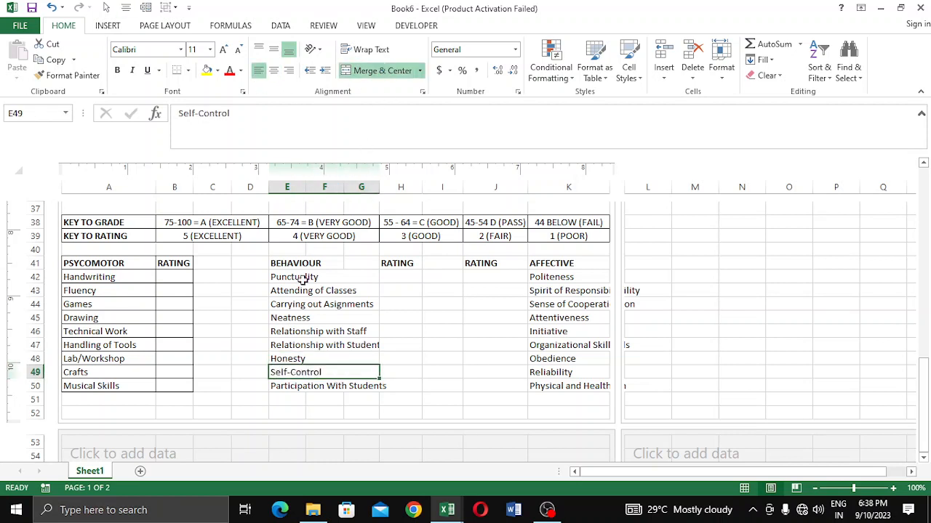
- Merge E50:G50 for Participation With Students, with the text left-aligned
{"action": "left_click_drag", "start_coordinate": [274, 386], "coordinate": [363, 388]}
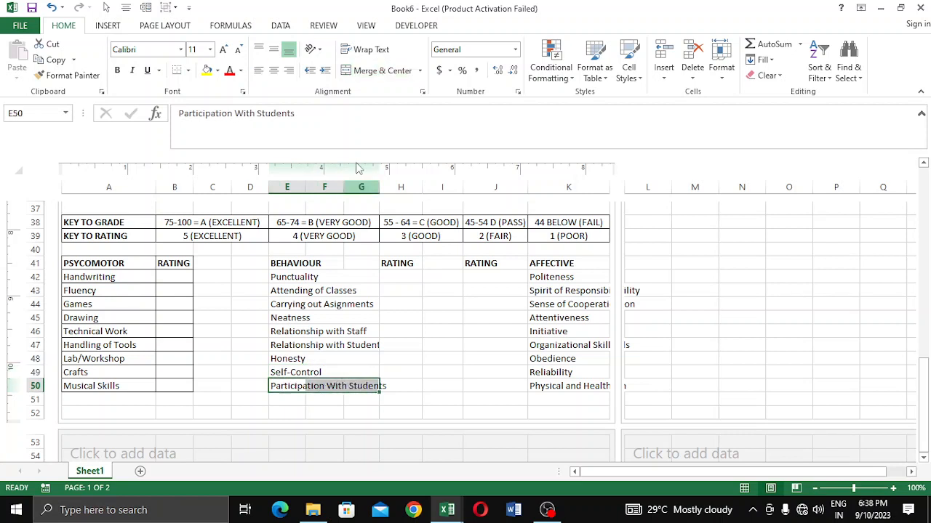
{"action": "left_click", "coordinate": [385, 71]}
{"action": "left_click", "coordinate": [259, 71]}
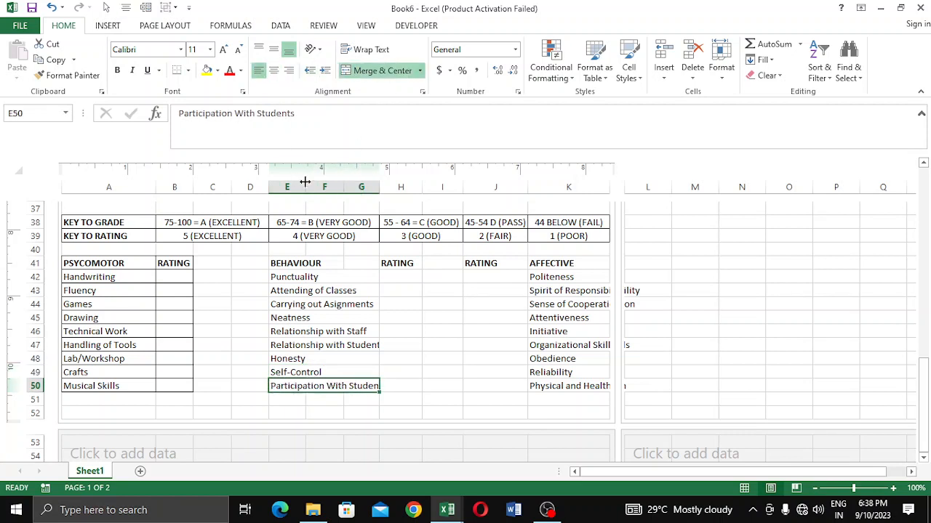
{"action": "left_click", "coordinate": [348, 361]}
{"action": "scroll", "coordinate": [365, 322], "scroll_direction": "up", "scroll_amount": 6}
{"action": "scroll", "coordinate": [369, 321], "scroll_direction": "down", "scroll_amount": 7}
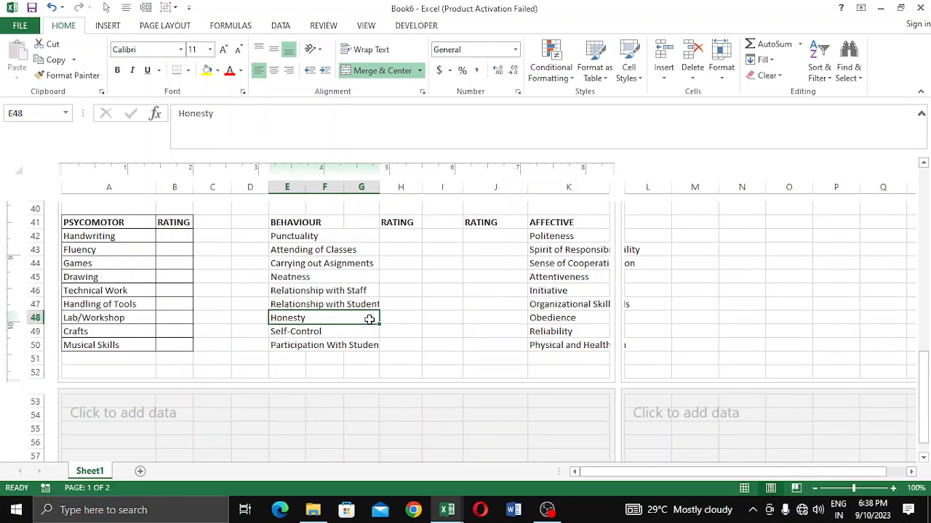
{"action": "scroll", "coordinate": [363, 317], "scroll_direction": "up", "scroll_amount": 1}
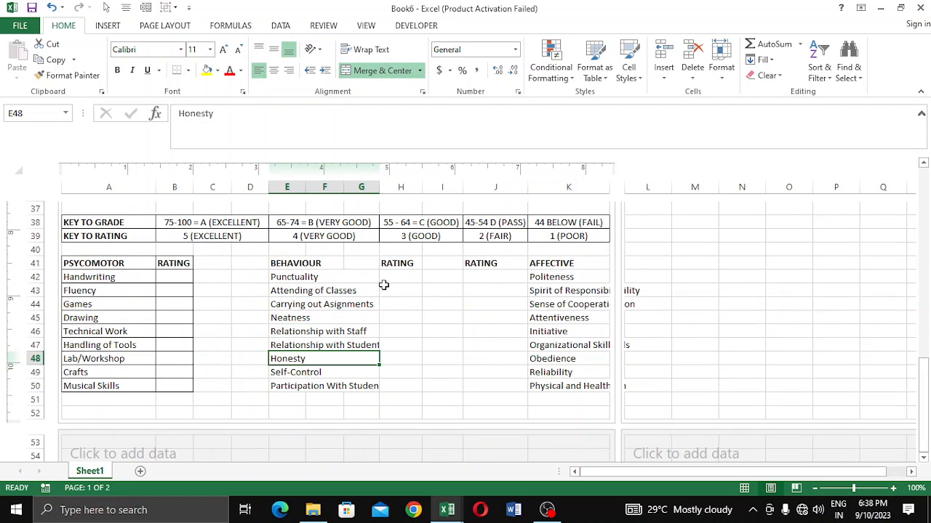
{"action": "mouse_move", "coordinate": [553, 516]}
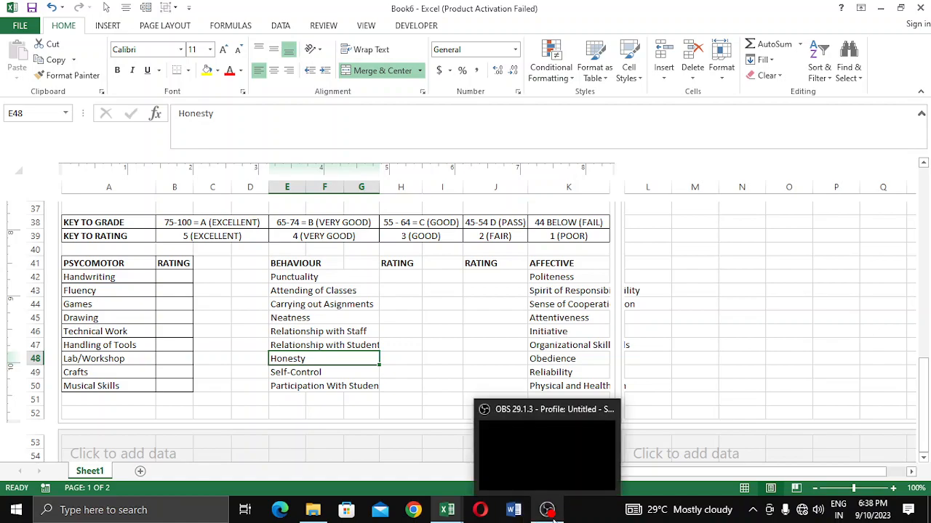
{"action": "mouse_move", "coordinate": [538, 450]}
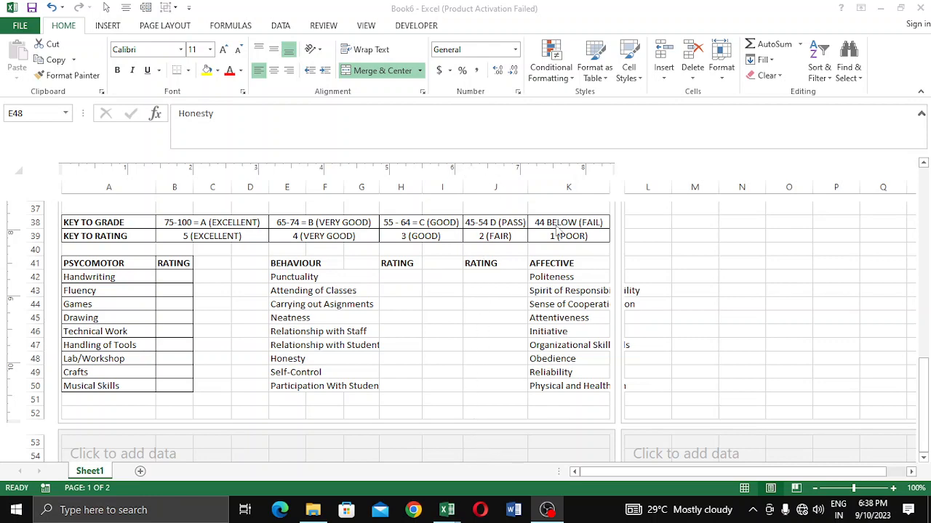
{"action": "mouse_move", "coordinate": [446, 510]}
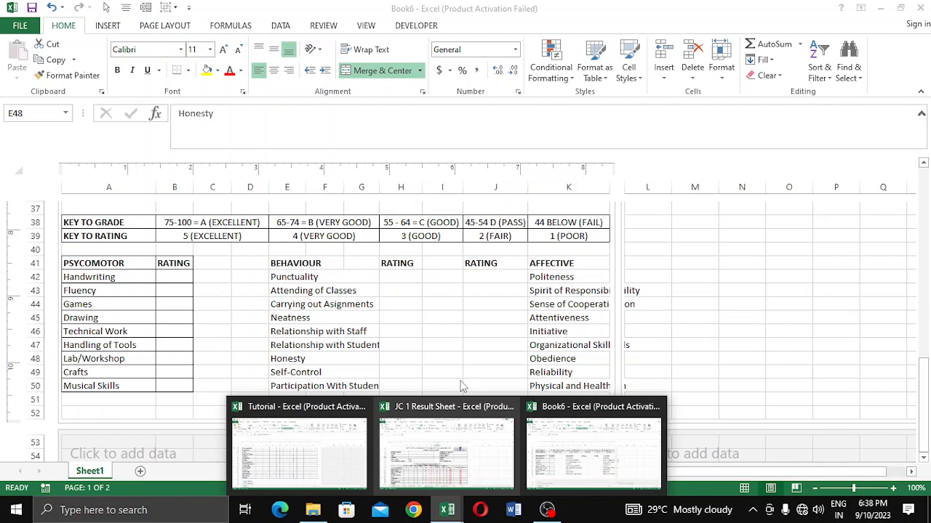
{"action": "left_click", "coordinate": [556, 441]}
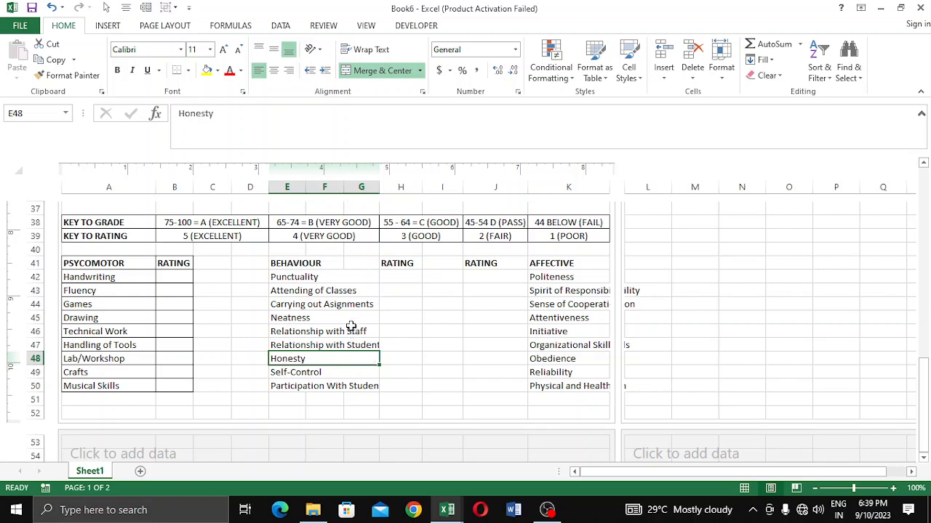
{"action": "left_click", "coordinate": [412, 368]}
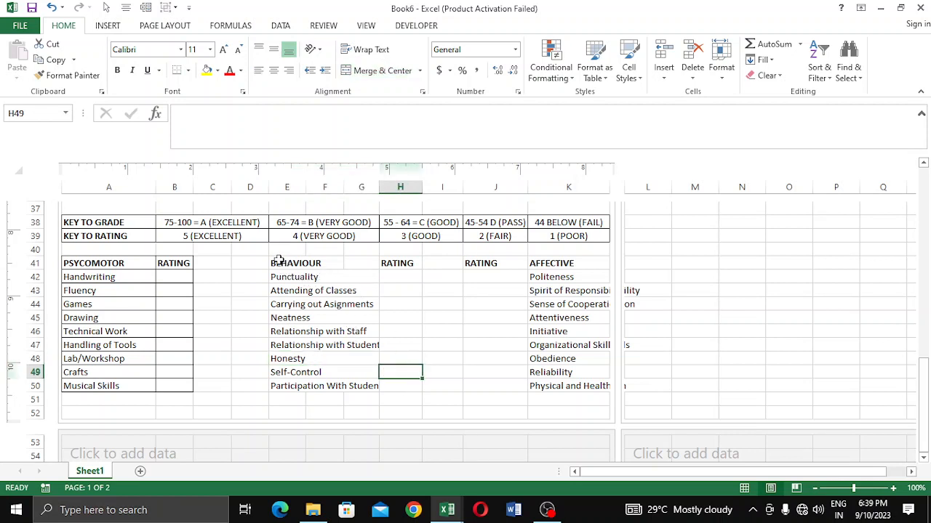
- Merge E41:G41 for the BEHAVIOUR heading, with the text left-aligned
{"action": "left_click_drag", "start_coordinate": [278, 260], "coordinate": [382, 261]}
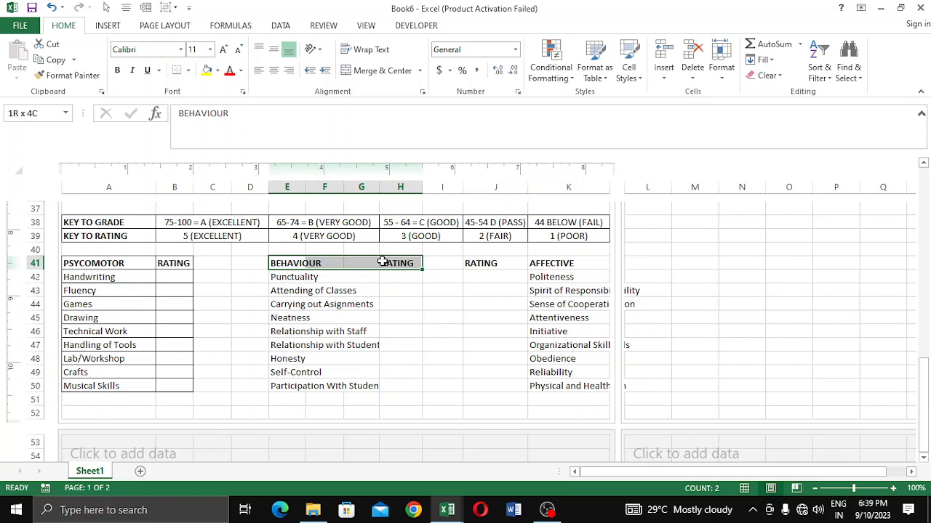
{"action": "left_click_drag", "start_coordinate": [320, 304], "coordinate": [350, 291]}
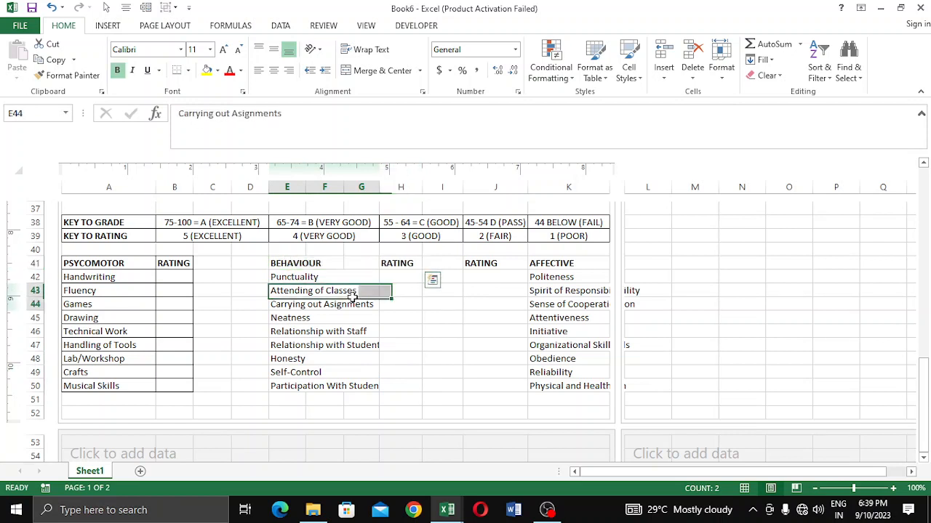
{"action": "left_click_drag", "start_coordinate": [294, 261], "coordinate": [354, 272]}
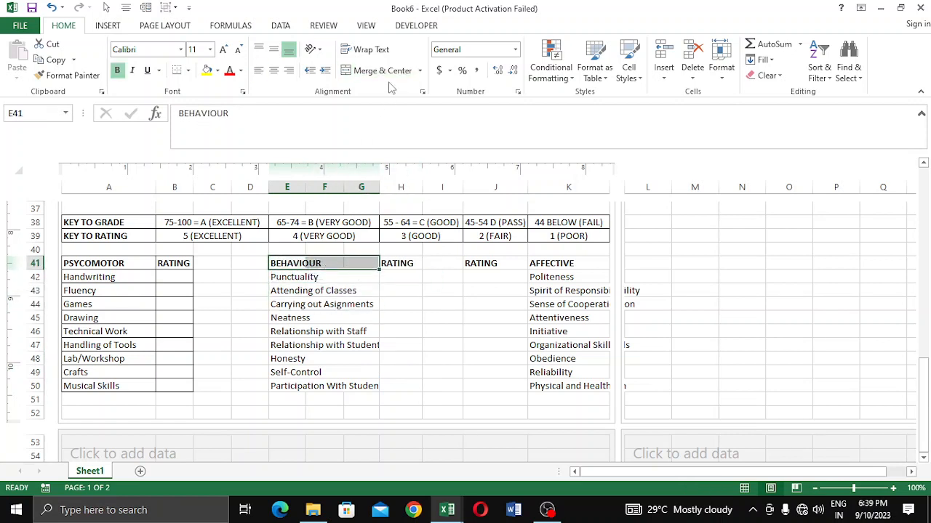
{"action": "left_click", "coordinate": [354, 70]}
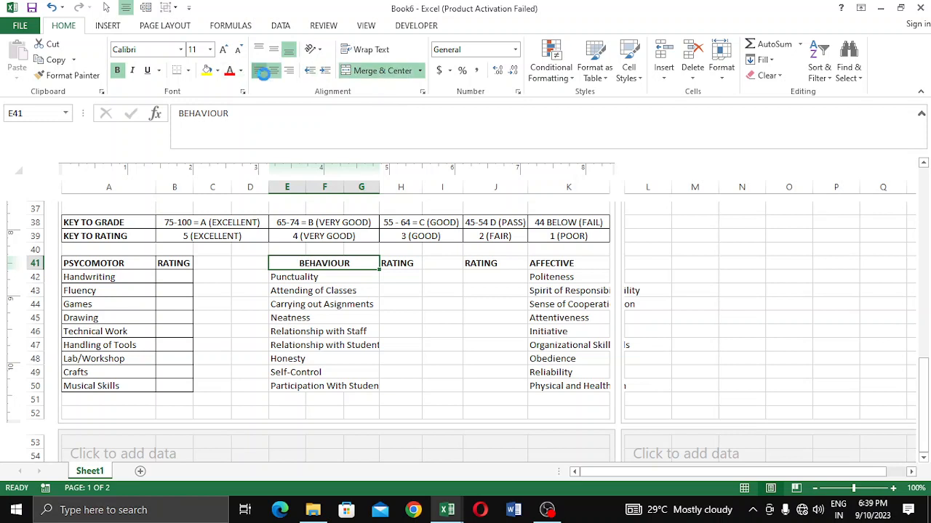
{"action": "left_click", "coordinate": [259, 71]}
{"action": "left_click", "coordinate": [337, 314]}
- Apply outline and inside borders to the BEHAVIOUR rating table in E41:H50
{"action": "left_click_drag", "start_coordinate": [299, 264], "coordinate": [391, 383]}
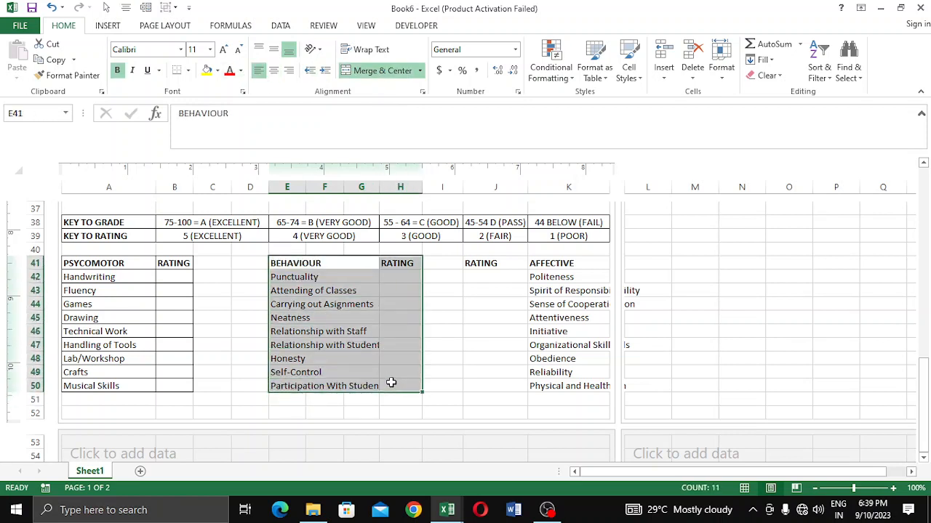
{"action": "right_click", "coordinate": [391, 383]}
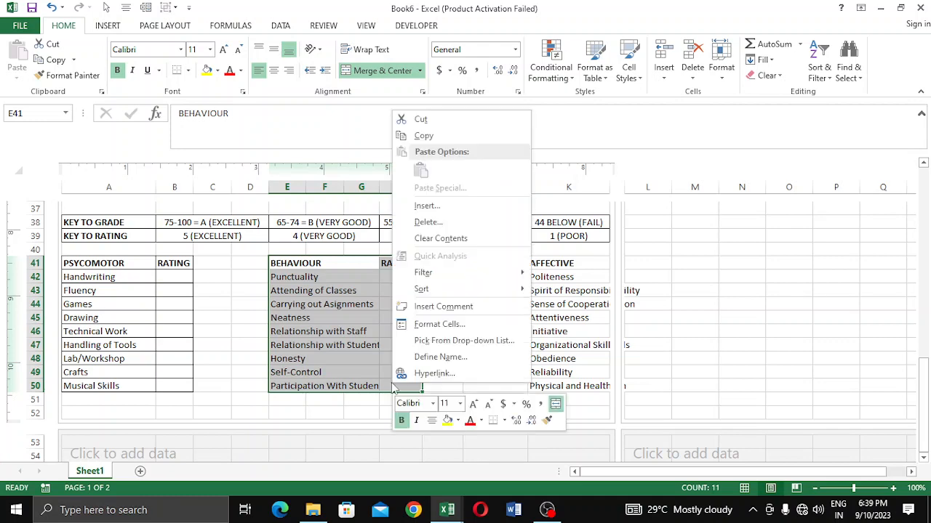
{"action": "left_click", "coordinate": [434, 320]}
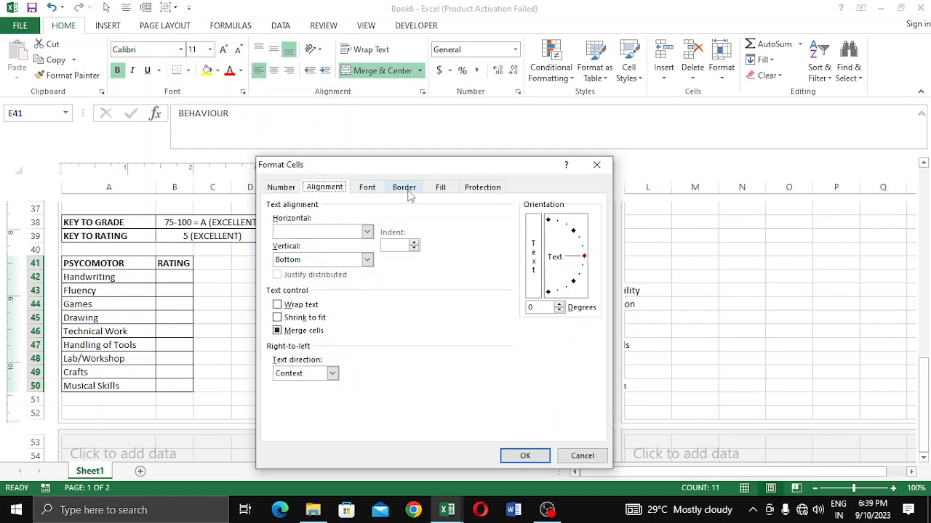
{"action": "left_click", "coordinate": [405, 190]}
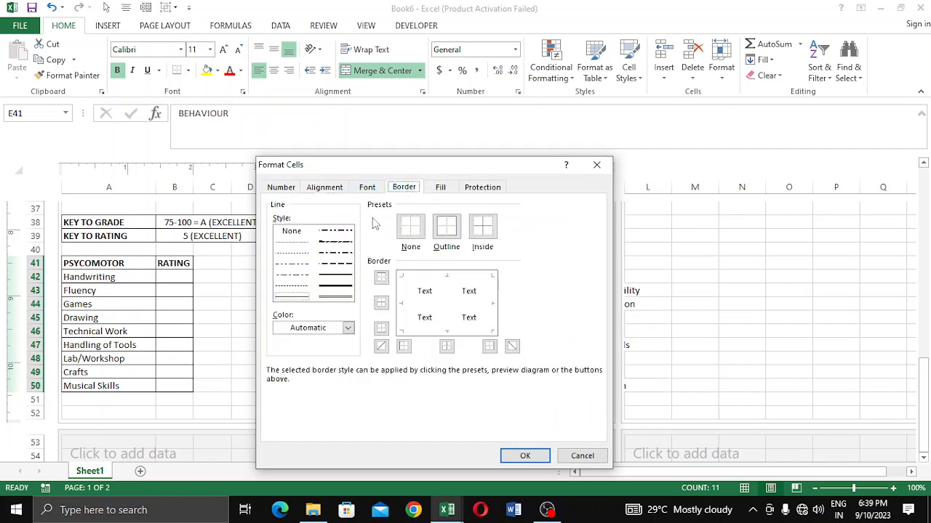
{"action": "left_click", "coordinate": [445, 228]}
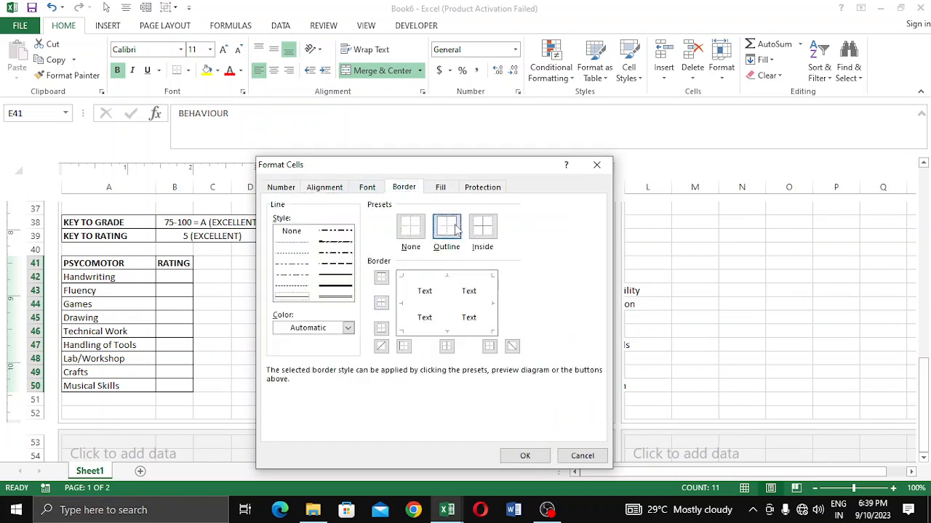
{"action": "left_click", "coordinate": [461, 304]}
{"action": "left_click", "coordinate": [525, 456]}
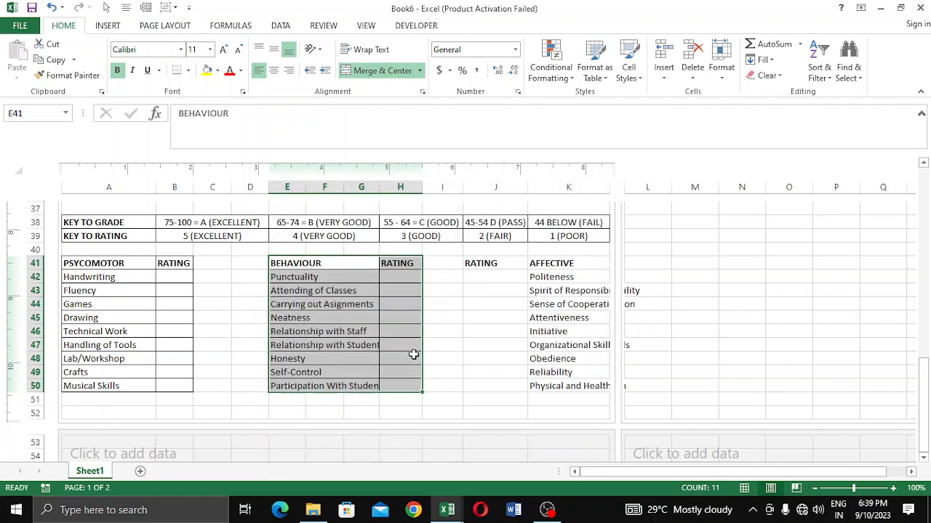
{"action": "left_click", "coordinate": [388, 412]}
{"action": "left_click", "coordinate": [447, 375]}
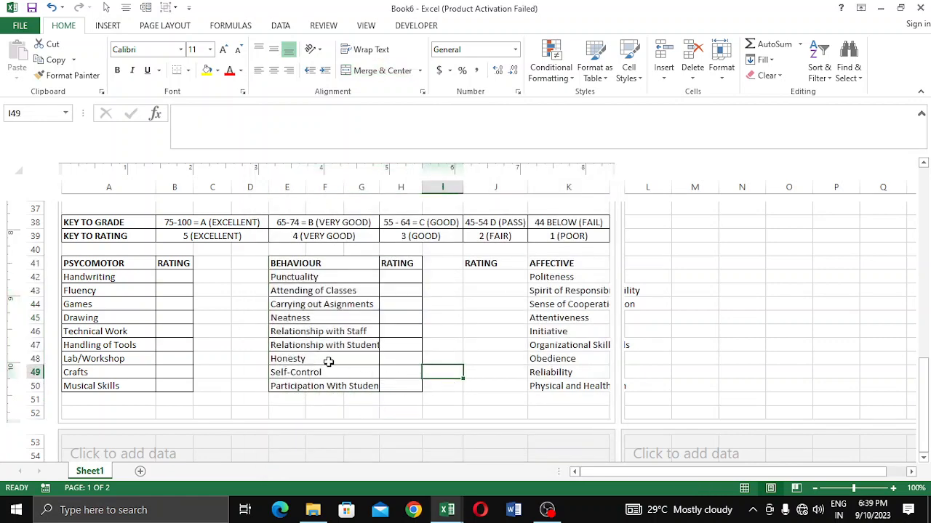
- Widen column G slightly for the longer behaviour labels, and narrow columns C and D to keep the sheet within the page
{"action": "left_click", "coordinate": [329, 362]}
{"action": "left_click_drag", "start_coordinate": [380, 189], "coordinate": [382, 189]}
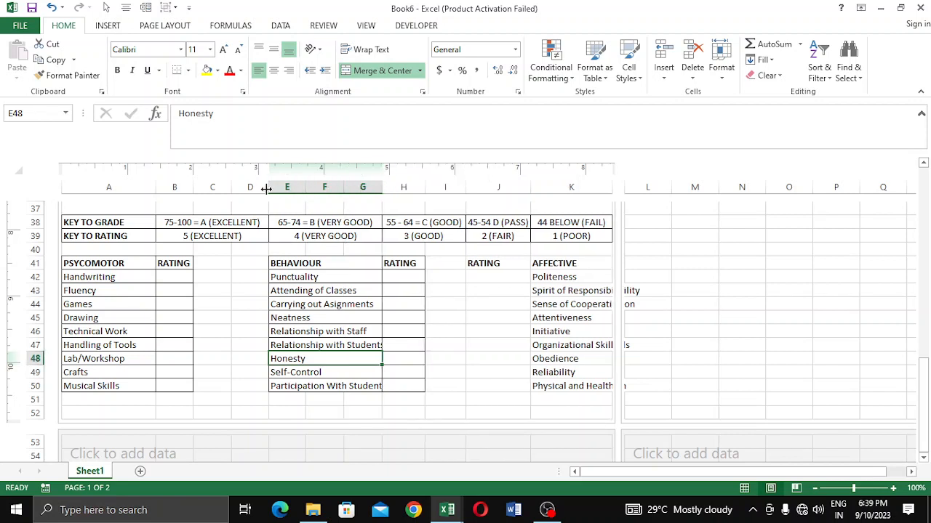
{"action": "left_click_drag", "start_coordinate": [266, 189], "coordinate": [223, 185]}
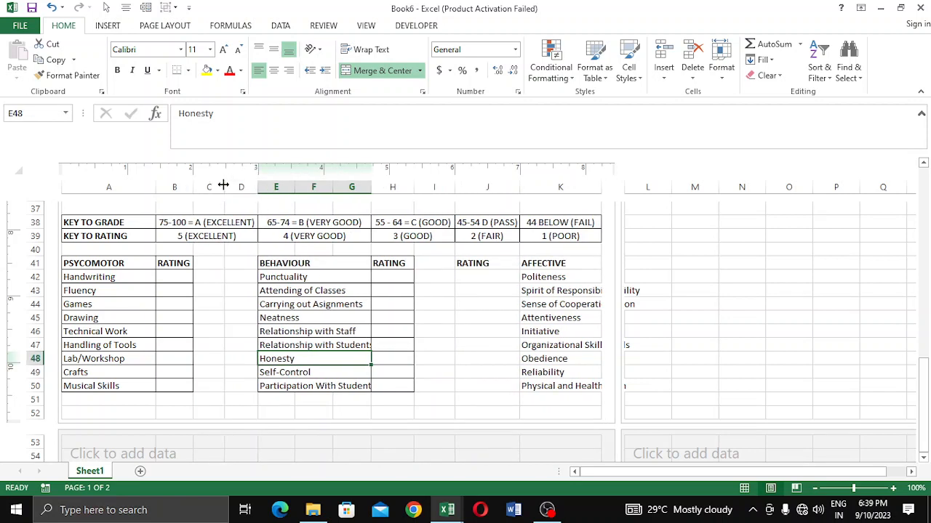
- Make the attendance and term labels from TIMES SCHOOL OPENED to NEXT TERM BEGINS in I7:J12 bold
{"action": "scroll", "coordinate": [305, 263], "scroll_direction": "up", "scroll_amount": 12}
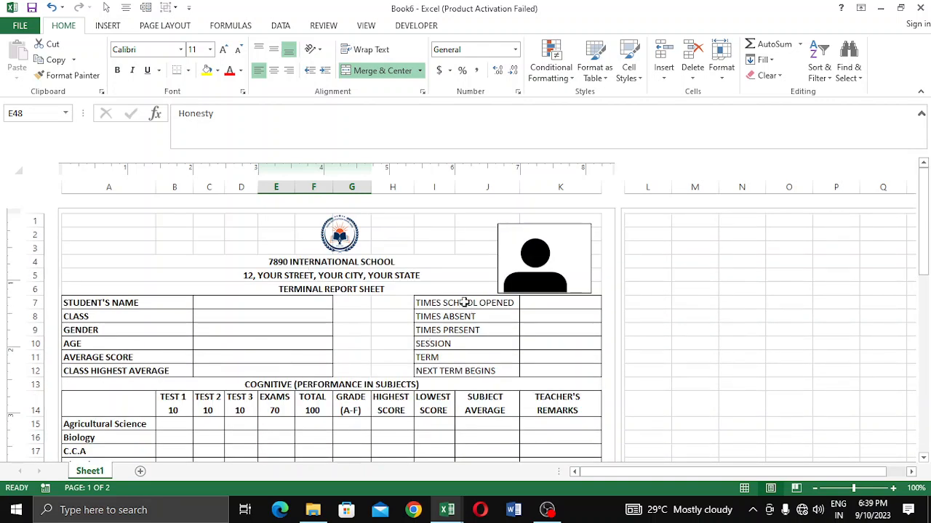
{"action": "left_click_drag", "start_coordinate": [464, 302], "coordinate": [478, 369]}
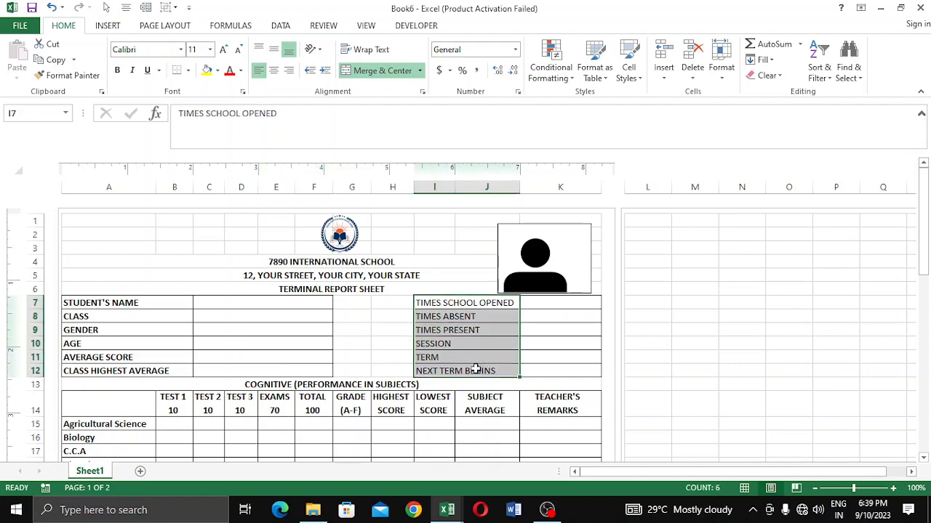
{"action": "key", "text": "ctrl+b"}
{"action": "left_click", "coordinate": [368, 338]}
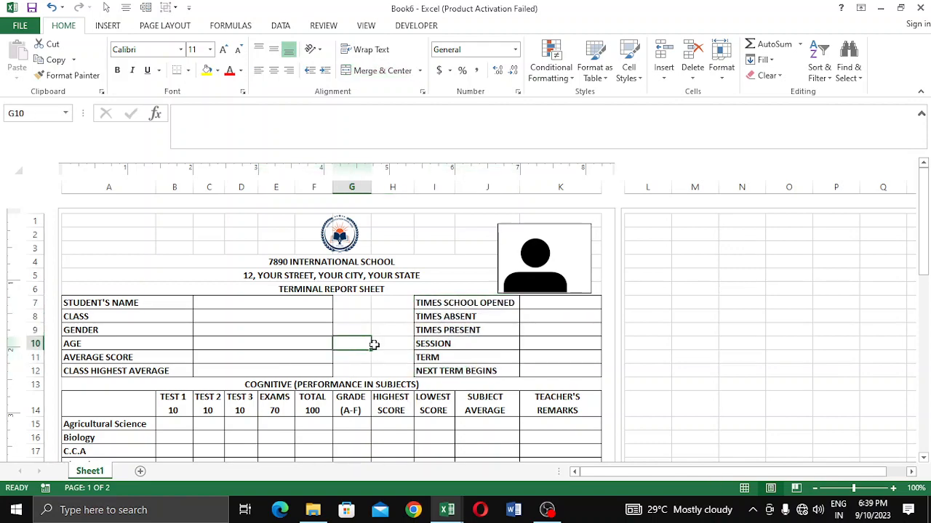
- Make the GRAND TOTAL, AVERAGE and CLASS AVERAGE labels in the RESULT SUMMARY row bold
{"action": "scroll", "coordinate": [373, 341], "scroll_direction": "down", "scroll_amount": 5}
{"action": "scroll", "coordinate": [374, 341], "scroll_direction": "up", "scroll_amount": 4}
{"action": "scroll", "coordinate": [375, 342], "scroll_direction": "down", "scroll_amount": 4}
{"action": "scroll", "coordinate": [375, 342], "scroll_direction": "down", "scroll_amount": 5}
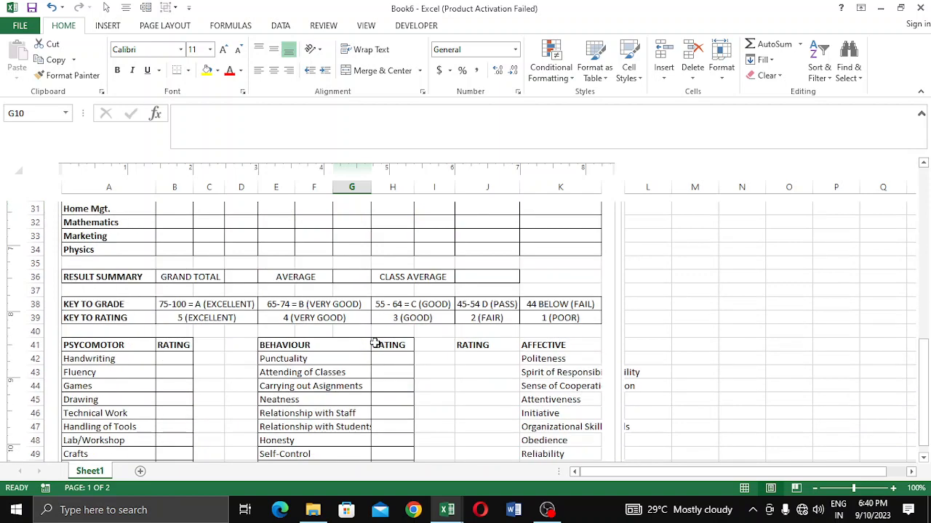
{"action": "left_click", "coordinate": [195, 279]}
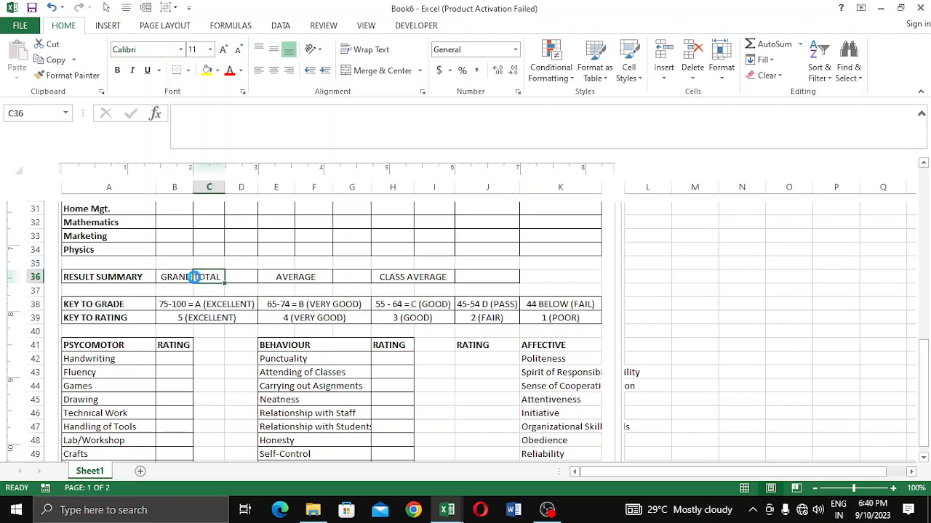
{"action": "key", "text": "ctrl+b"}
{"action": "left_click", "coordinate": [164, 277]}
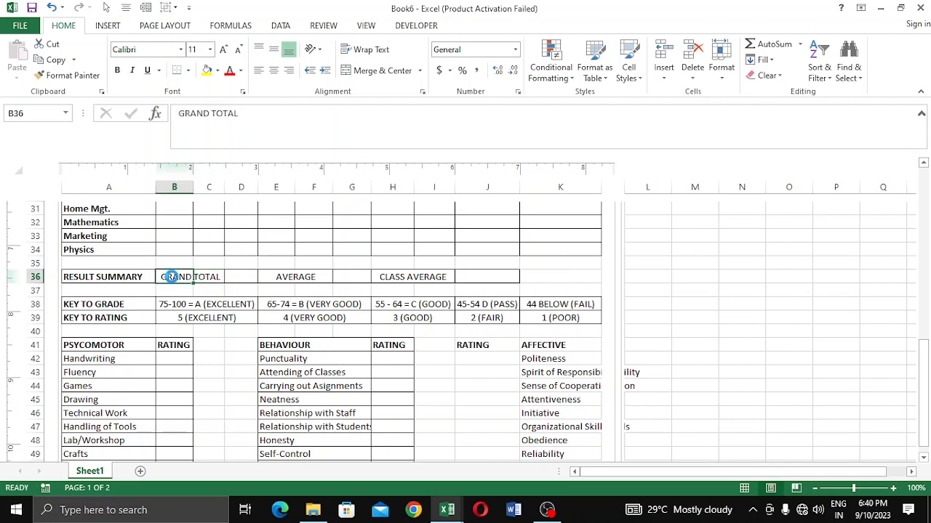
{"action": "key", "text": "ctrl+b"}
{"action": "left_click", "coordinate": [274, 279]}
{"action": "key", "text": "ctrl+b"}
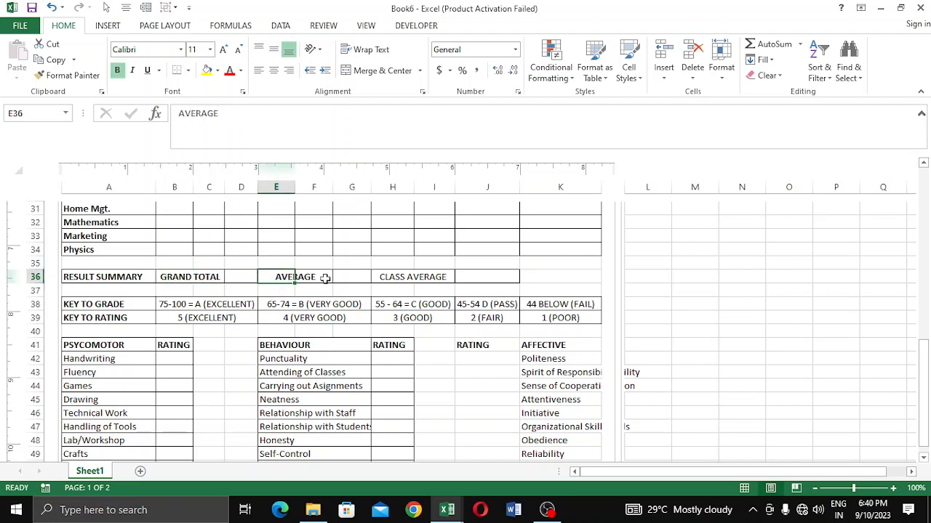
{"action": "left_click", "coordinate": [391, 276]}
{"action": "key", "text": "ctrl+b"}
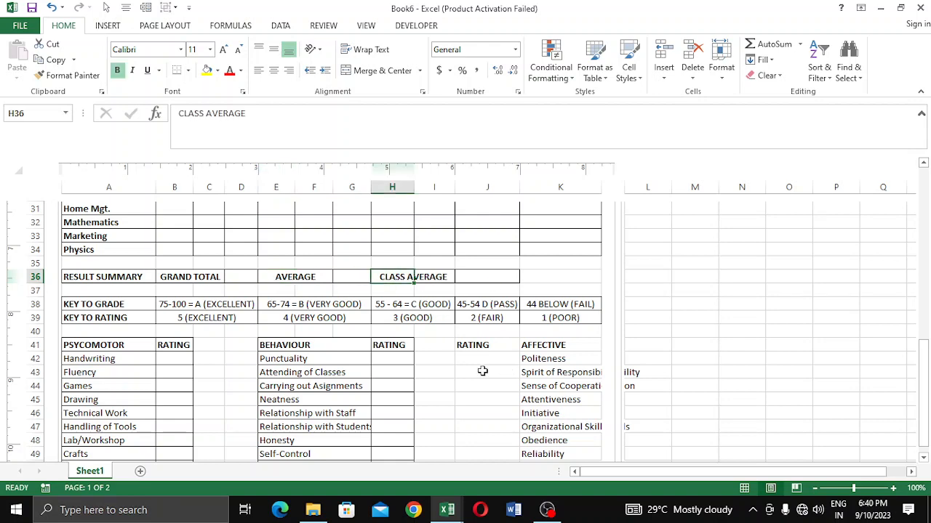
- Try narrowing column J to make room for the AFFECTIVE labels, and undo the width change
{"action": "scroll", "coordinate": [484, 364], "scroll_direction": "down", "scroll_amount": 2}
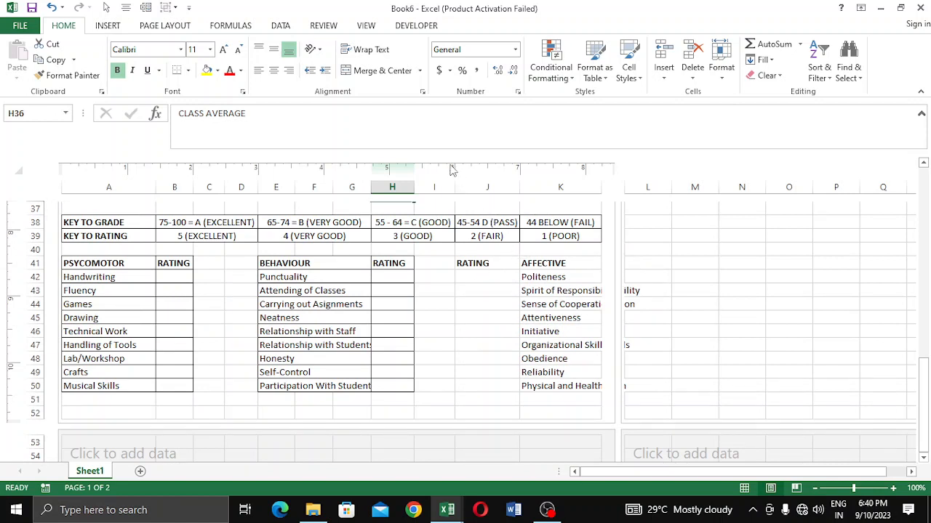
{"action": "left_click", "coordinate": [489, 277]}
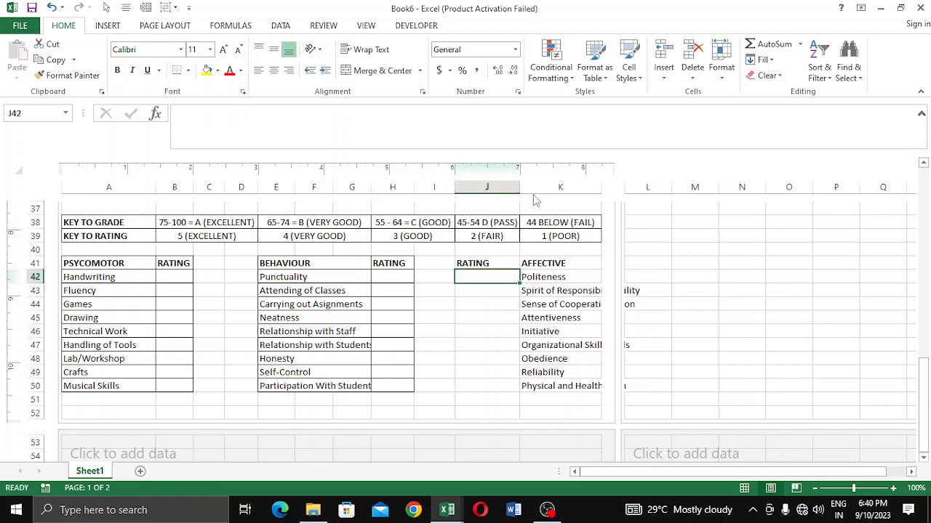
{"action": "left_click_drag", "start_coordinate": [521, 189], "coordinate": [513, 188]}
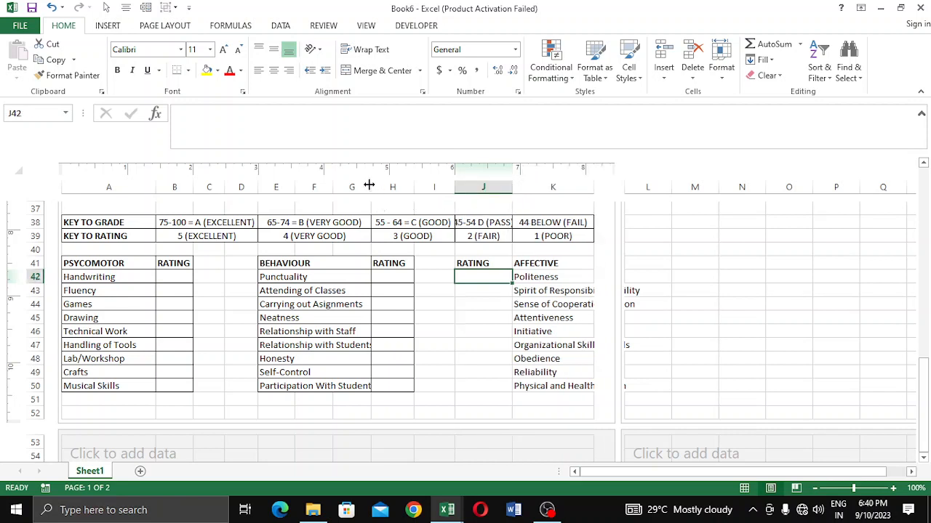
{"action": "left_click_drag", "start_coordinate": [369, 185], "coordinate": [370, 186]}
{"action": "key", "text": "ctrl+z"}
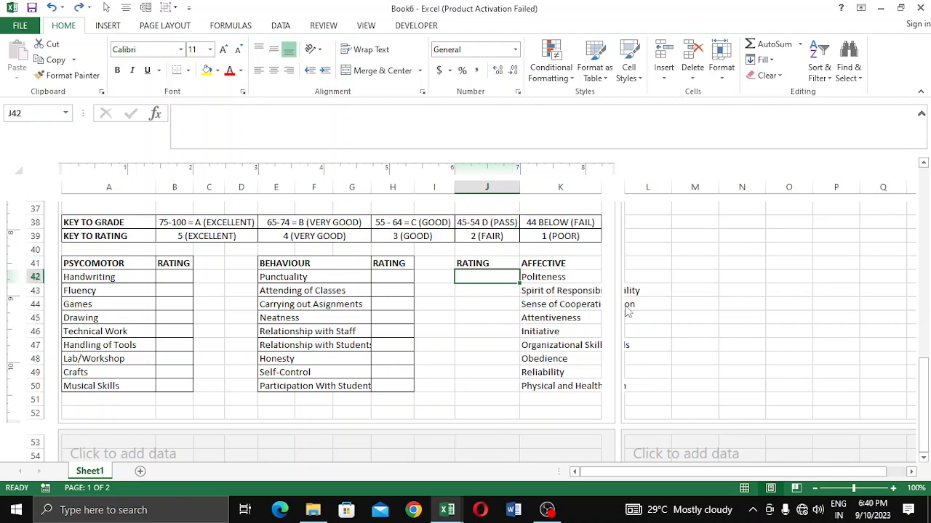
- Widen column K slightly for the longer AFFECTIVE labels
{"action": "scroll", "coordinate": [577, 274], "scroll_direction": "up", "scroll_amount": 10}
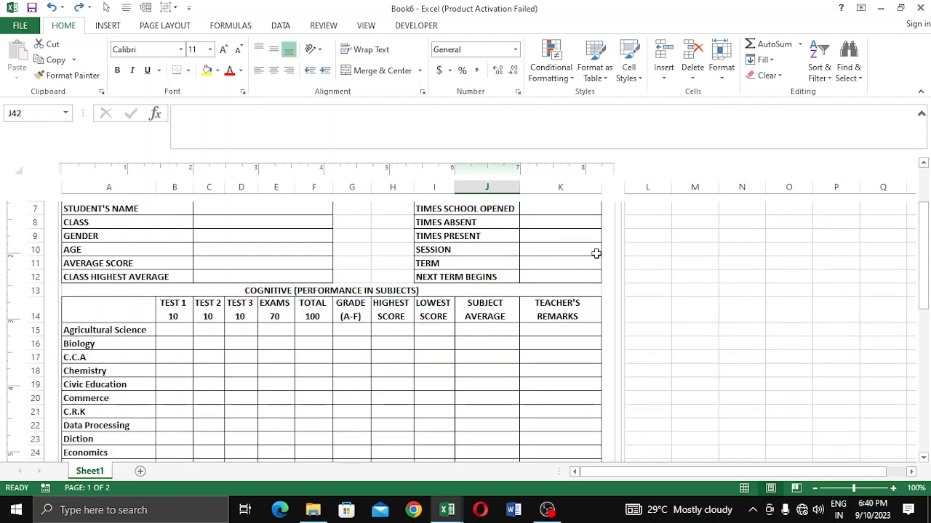
{"action": "left_click_drag", "start_coordinate": [604, 190], "coordinate": [606, 191]}
{"action": "scroll", "coordinate": [594, 266], "scroll_direction": "down", "scroll_amount": 9}
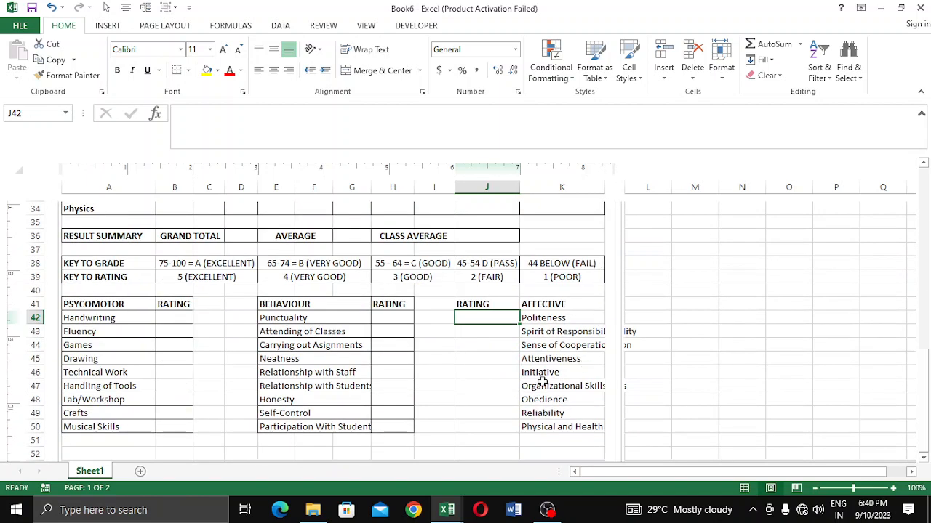
{"action": "left_click", "coordinate": [483, 369]}
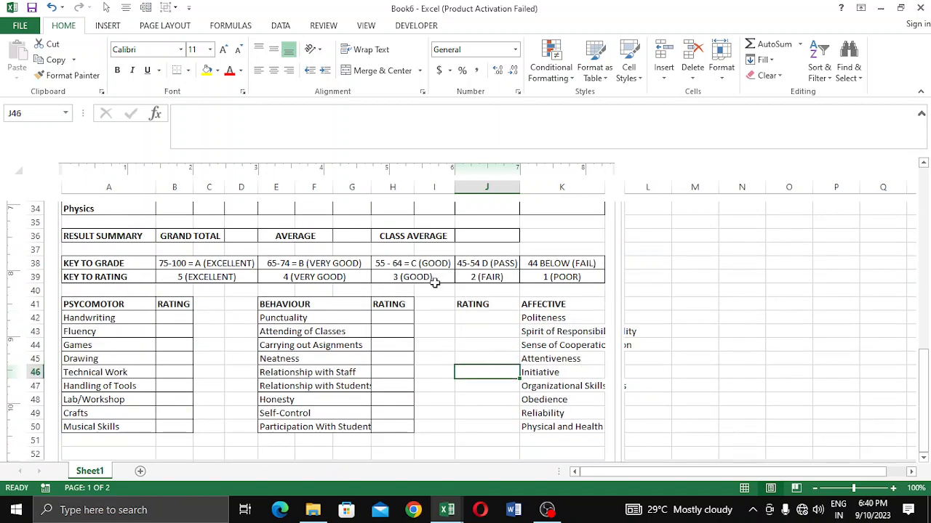
- Check the report sheet's page layout from end to end and in the print preview
{"action": "left_click", "coordinate": [359, 265]}
{"action": "scroll", "coordinate": [389, 334], "scroll_direction": "down", "scroll_amount": 4}
{"action": "scroll", "coordinate": [388, 334], "scroll_direction": "up", "scroll_amount": 4}
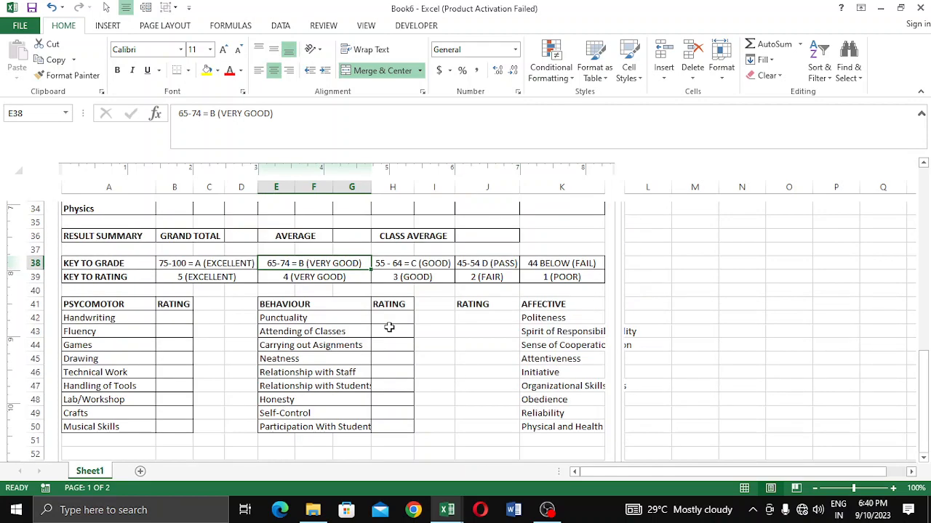
{"action": "scroll", "coordinate": [388, 333], "scroll_direction": "down", "scroll_amount": 6}
{"action": "scroll", "coordinate": [389, 322], "scroll_direction": "up", "scroll_amount": 2}
{"action": "scroll", "coordinate": [390, 323], "scroll_direction": "up", "scroll_amount": 15}
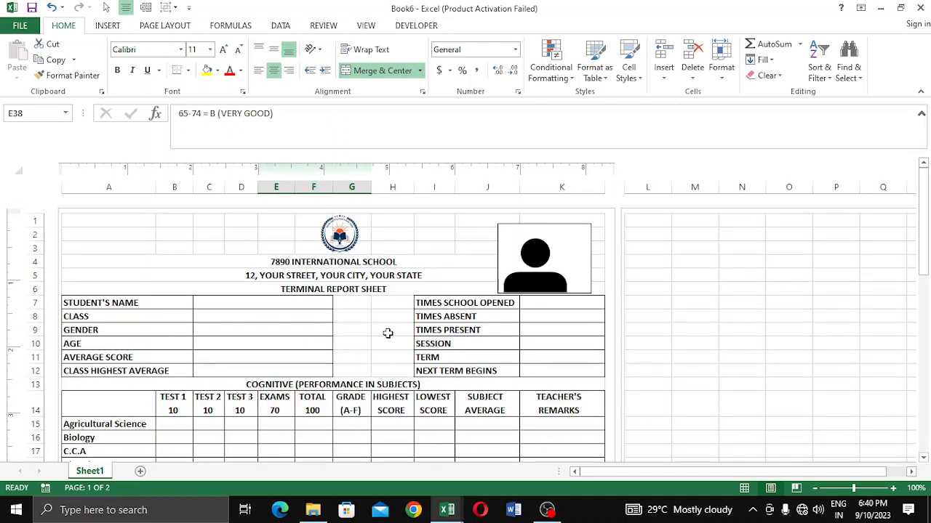
{"action": "left_click", "coordinate": [392, 331]}
{"action": "key", "text": "ctrl+p"}
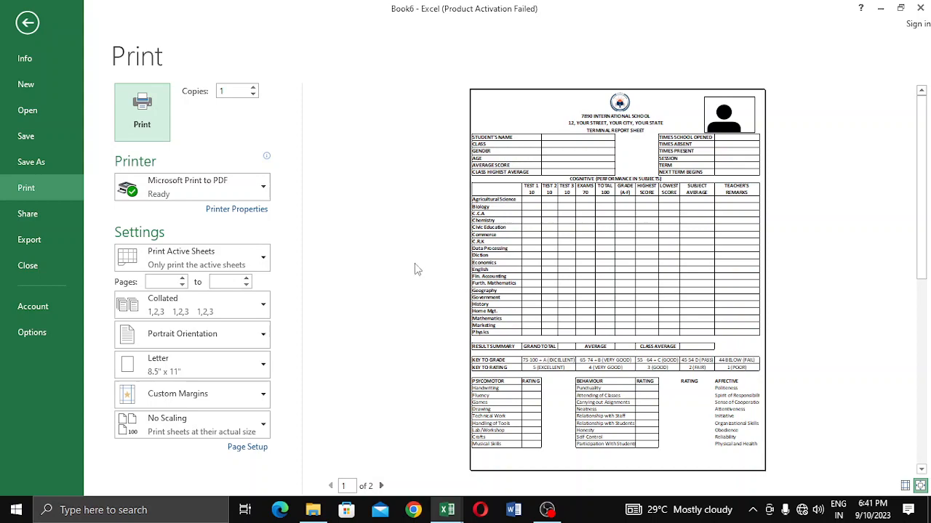
{"action": "left_click", "coordinate": [27, 24]}
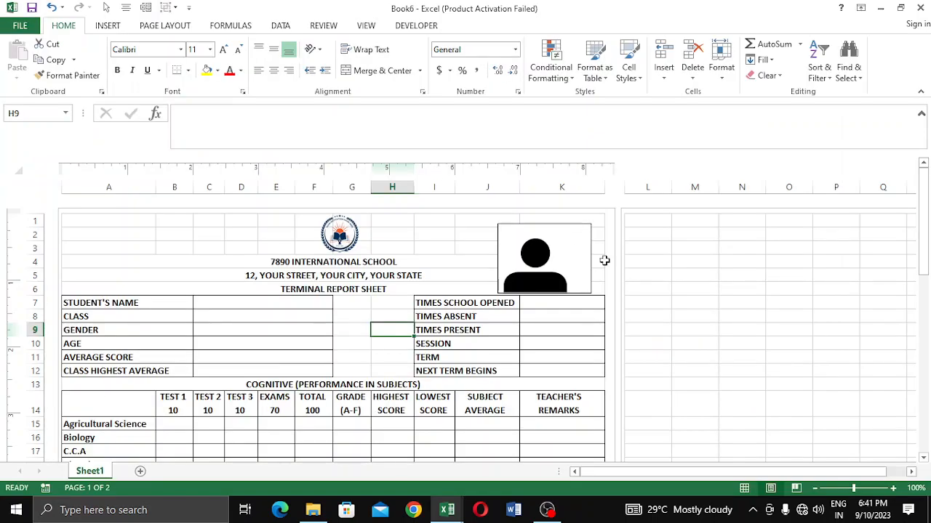
- Narrow columns G and H slightly to free up page width for the AFFECTIVE labels
{"action": "scroll", "coordinate": [495, 261], "scroll_direction": "down", "scroll_amount": 4}
{"action": "scroll", "coordinate": [495, 262], "scroll_direction": "down", "scroll_amount": 3}
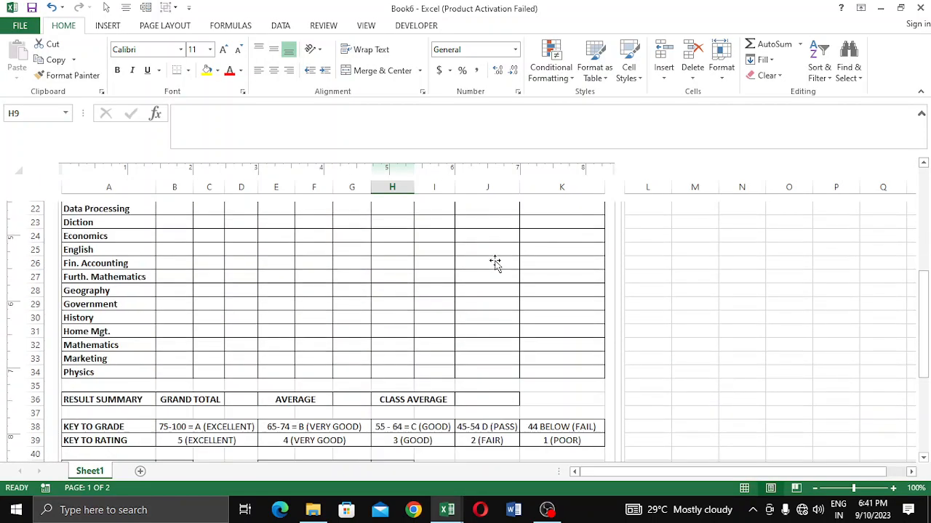
{"action": "scroll", "coordinate": [495, 261], "scroll_direction": "up", "scroll_amount": 5}
{"action": "scroll", "coordinate": [495, 262], "scroll_direction": "up", "scroll_amount": 1}
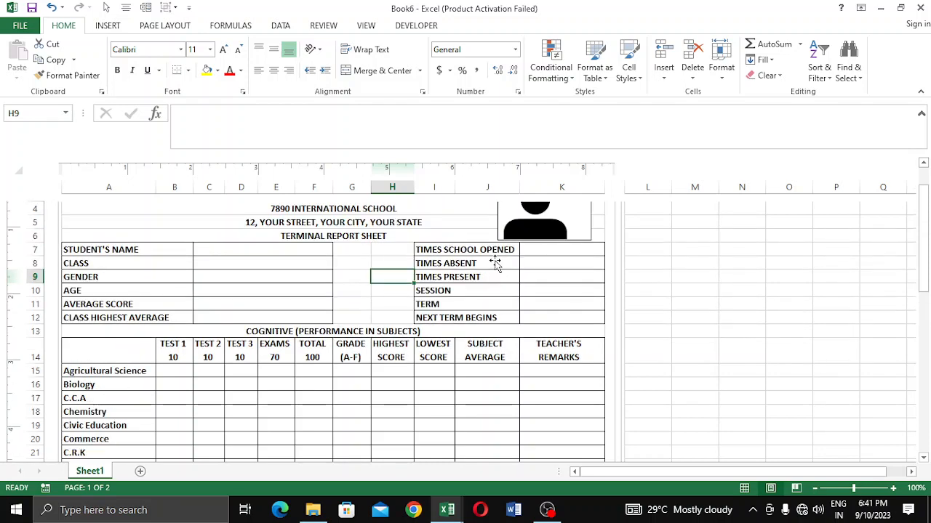
{"action": "scroll", "coordinate": [443, 263], "scroll_direction": "up", "scroll_amount": 1}
{"action": "scroll", "coordinate": [442, 263], "scroll_direction": "down", "scroll_amount": 1}
{"action": "left_click_drag", "start_coordinate": [411, 188], "coordinate": [409, 188]}
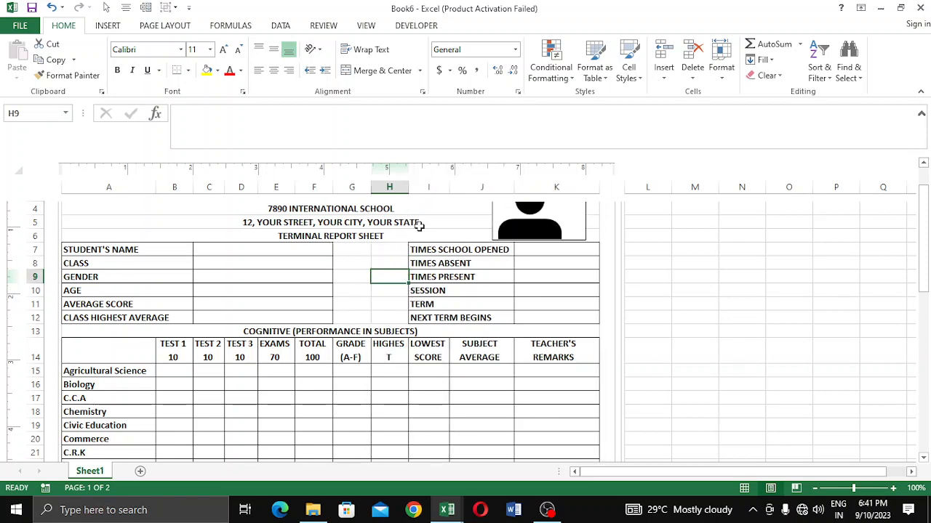
{"action": "left_click_drag", "start_coordinate": [408, 187], "coordinate": [369, 182]}
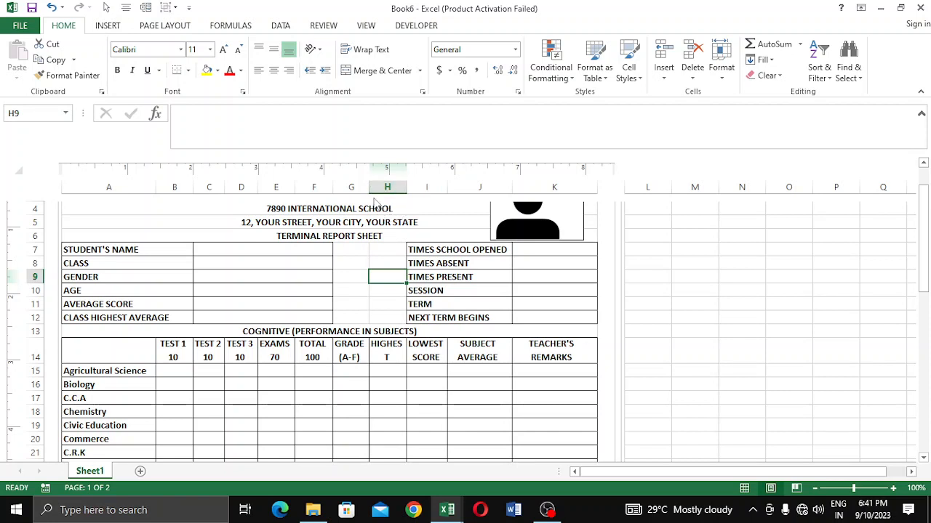
{"action": "left_click_drag", "start_coordinate": [369, 187], "coordinate": [369, 189]}
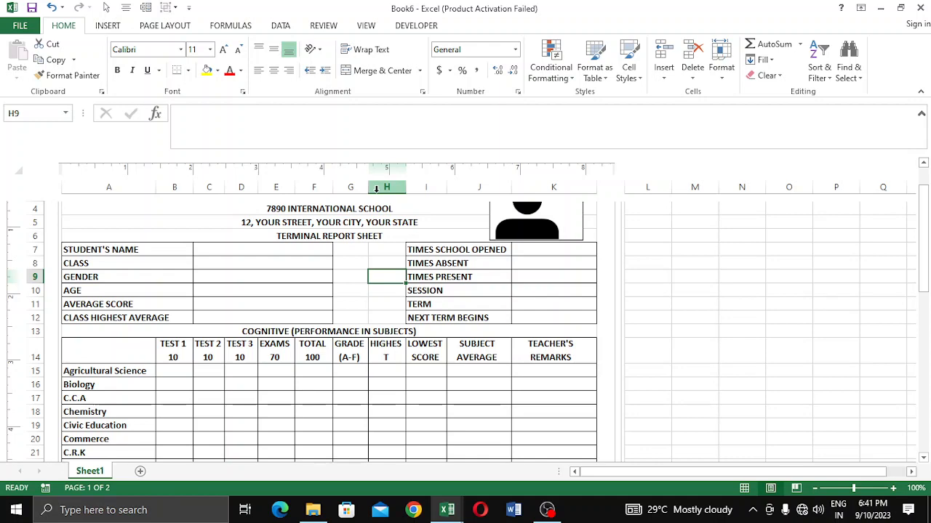
{"action": "key", "text": "ctrl+z"}
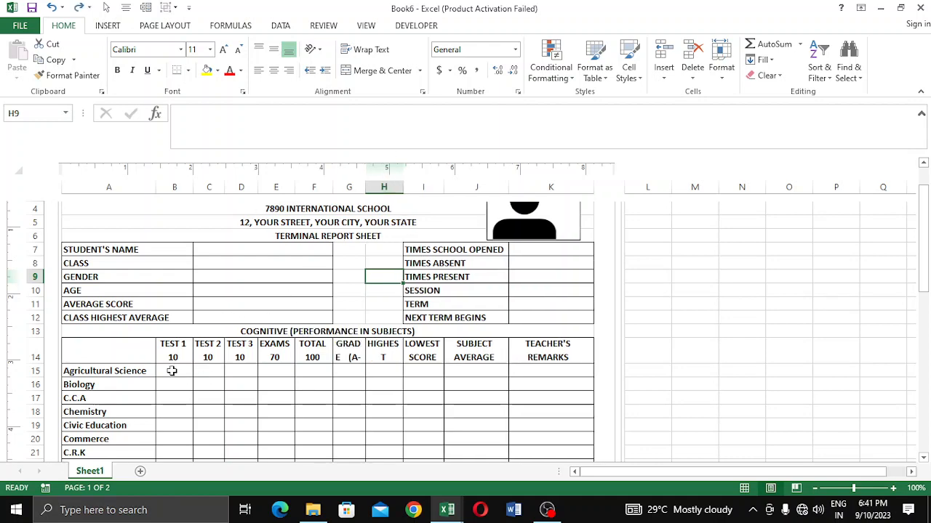
- Reduce the font size of the column headings in row 14 to 10
{"action": "left_click", "coordinate": [33, 352]}
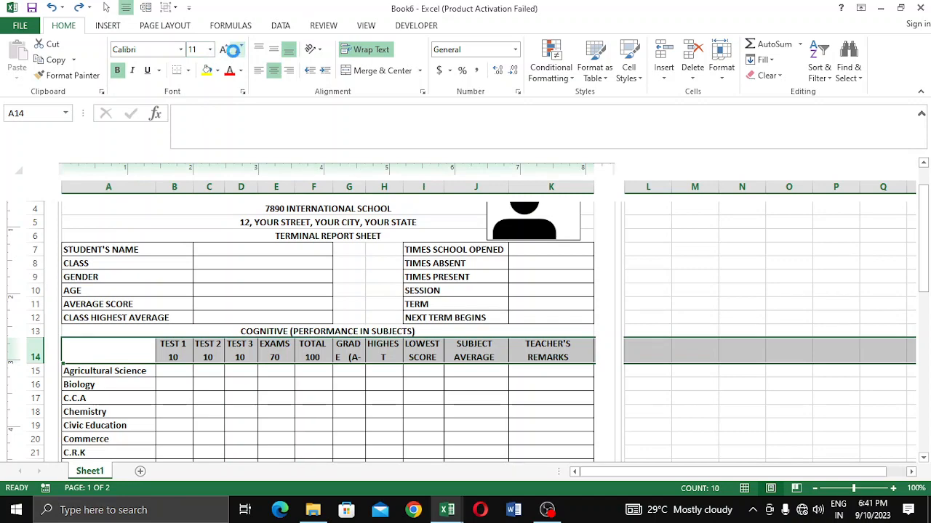
{"action": "left_click", "coordinate": [234, 49]}
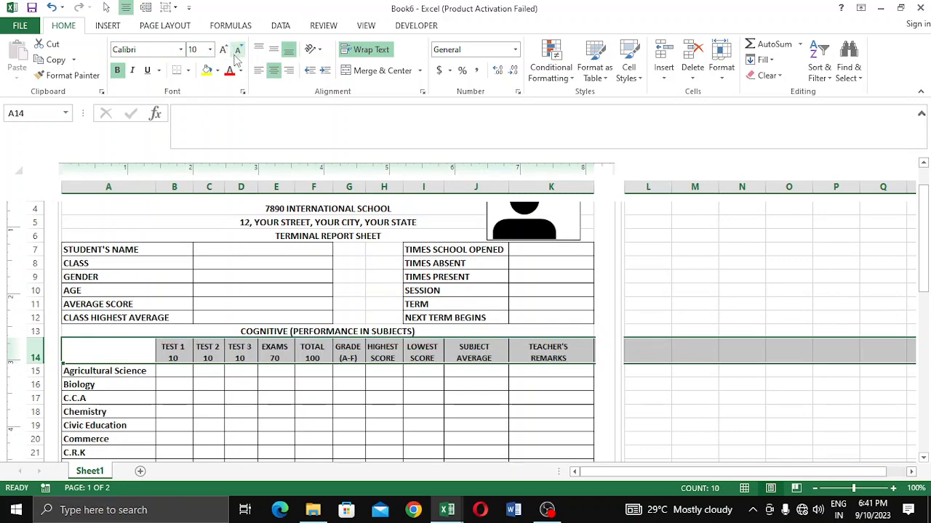
{"action": "left_click", "coordinate": [497, 329]}
- Reduce the font size of the KEY TO GRADE and KEY TO RATING entries in B38:K39 to 10
{"action": "scroll", "coordinate": [511, 360], "scroll_direction": "down", "scroll_amount": 9}
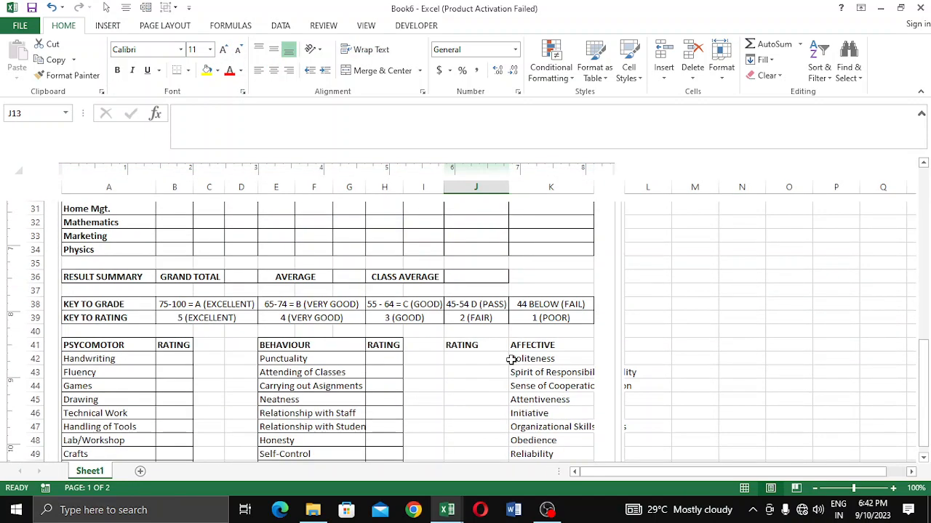
{"action": "left_click", "coordinate": [484, 354]}
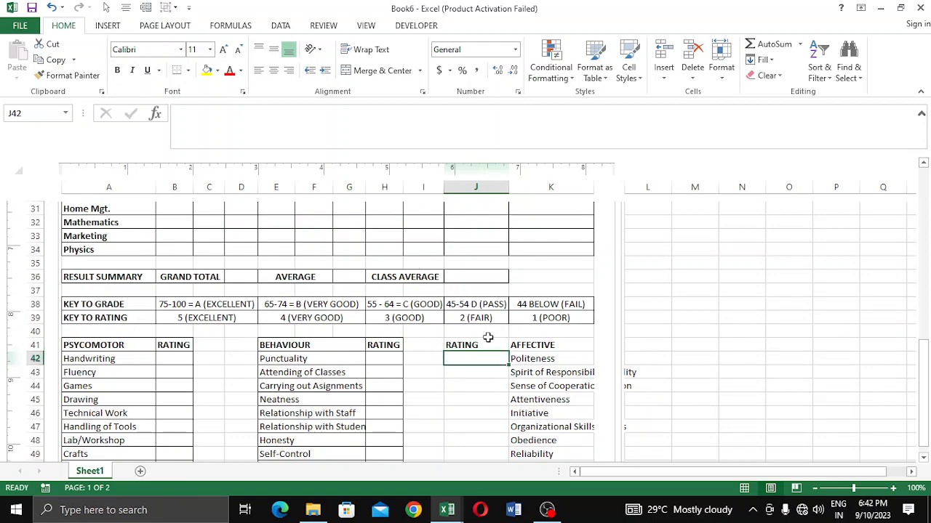
{"action": "left_click", "coordinate": [488, 338]}
{"action": "scroll", "coordinate": [503, 254], "scroll_direction": "up", "scroll_amount": 10}
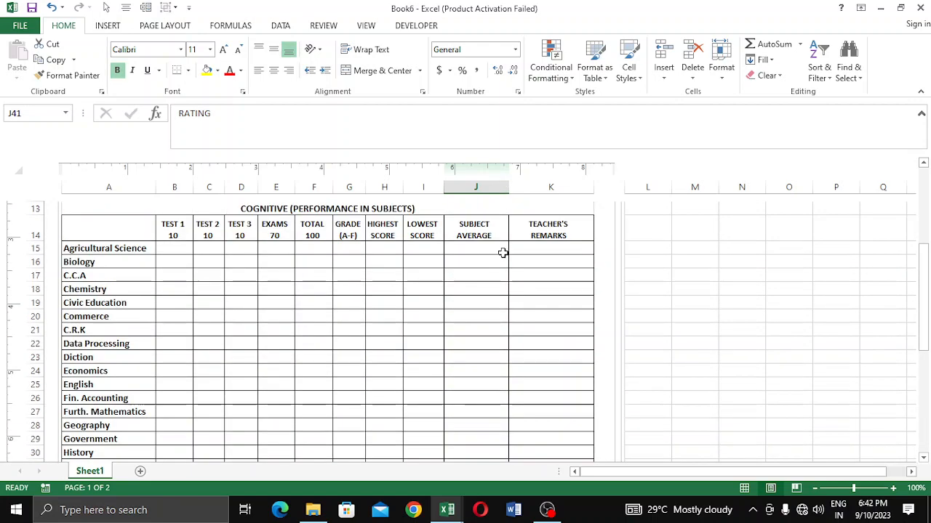
{"action": "scroll", "coordinate": [503, 254], "scroll_direction": "down", "scroll_amount": 2}
{"action": "scroll", "coordinate": [503, 255], "scroll_direction": "down", "scroll_amount": 6}
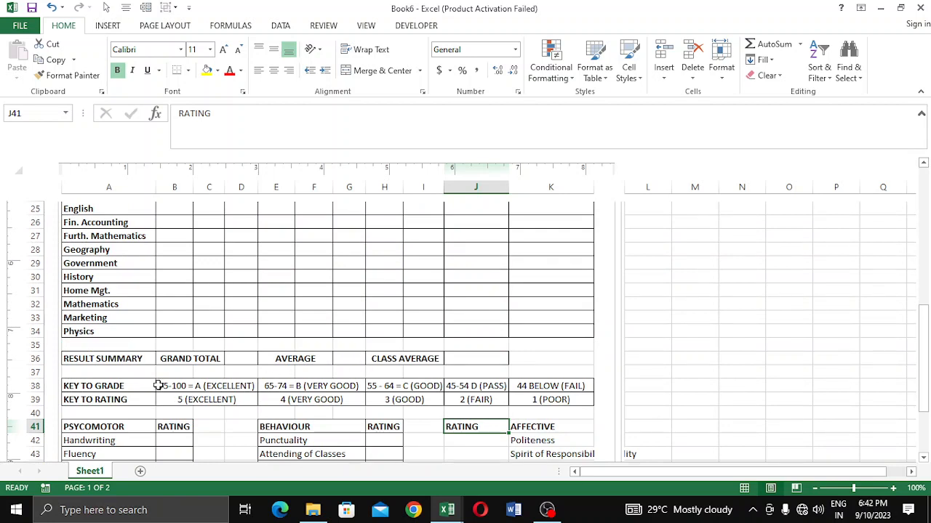
{"action": "left_click_drag", "start_coordinate": [157, 386], "coordinate": [536, 393]}
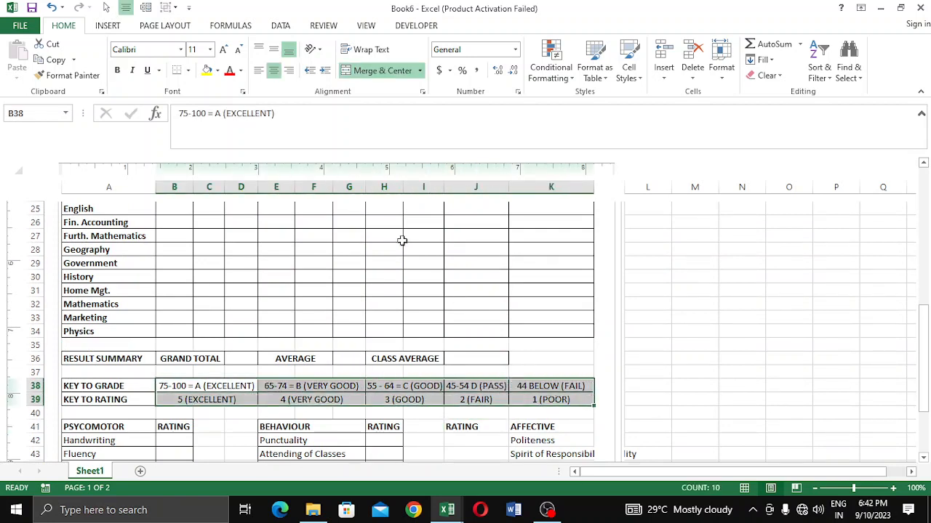
{"action": "left_click", "coordinate": [238, 49]}
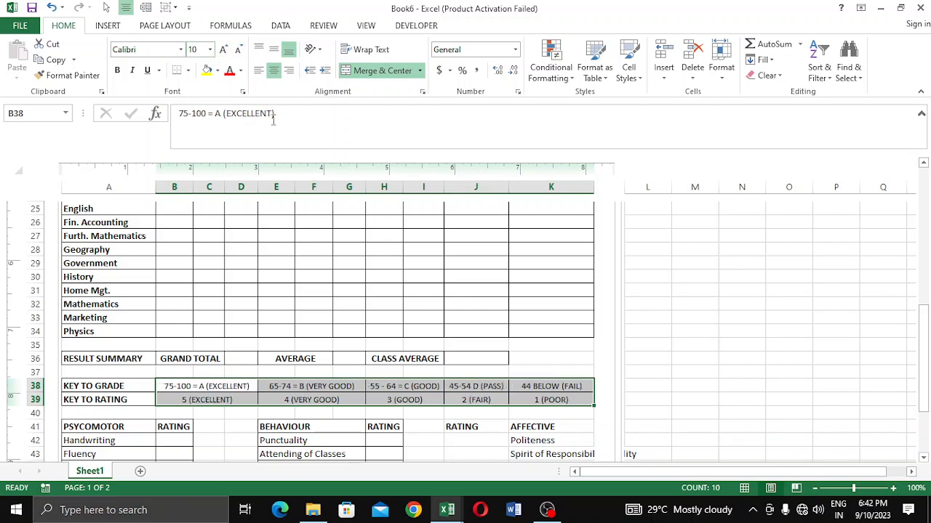
{"action": "left_click", "coordinate": [489, 370]}
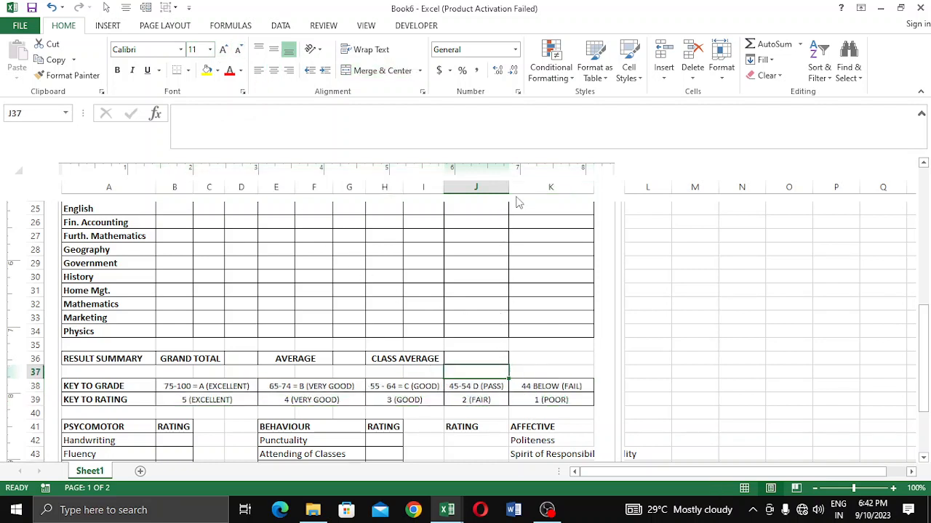
- Narrow column J slightly and widen column K so the AFFECTIVE labels fit within the page
{"action": "left_click_drag", "start_coordinate": [506, 188], "coordinate": [502, 189]}
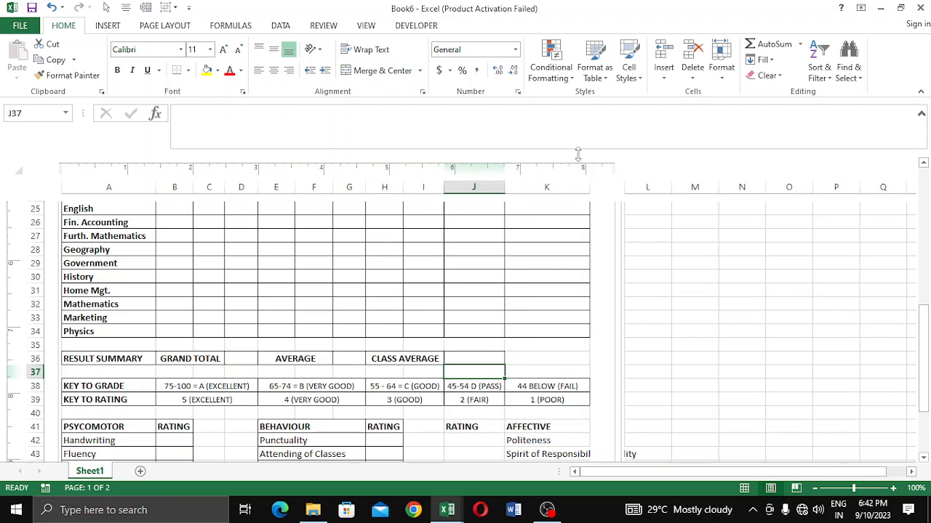
{"action": "left_click_drag", "start_coordinate": [591, 187], "coordinate": [603, 188]}
{"action": "scroll", "coordinate": [573, 223], "scroll_direction": "down", "scroll_amount": 7}
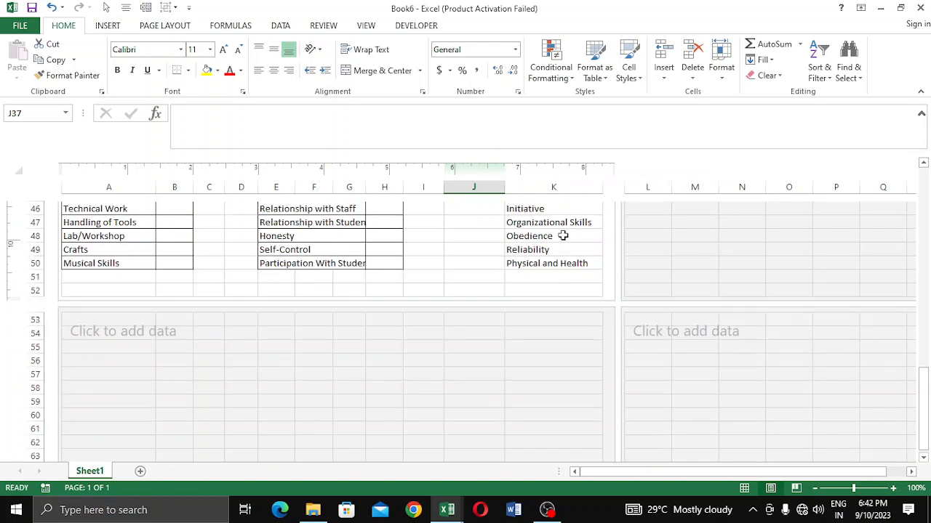
- Apply outline and inside borders to the RATING and AFFECTIVE table in J41:K50
{"action": "scroll", "coordinate": [561, 233], "scroll_direction": "up", "scroll_amount": 2}
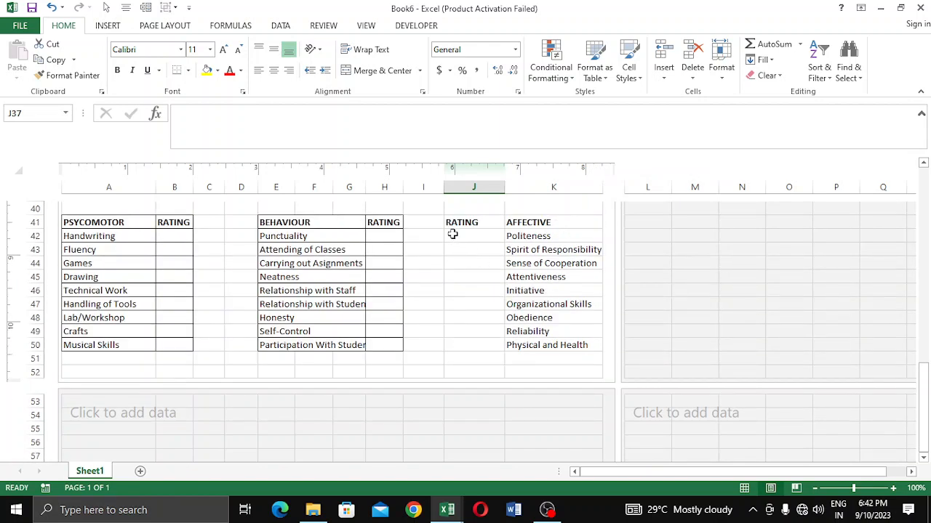
{"action": "left_click_drag", "start_coordinate": [453, 222], "coordinate": [561, 340]}
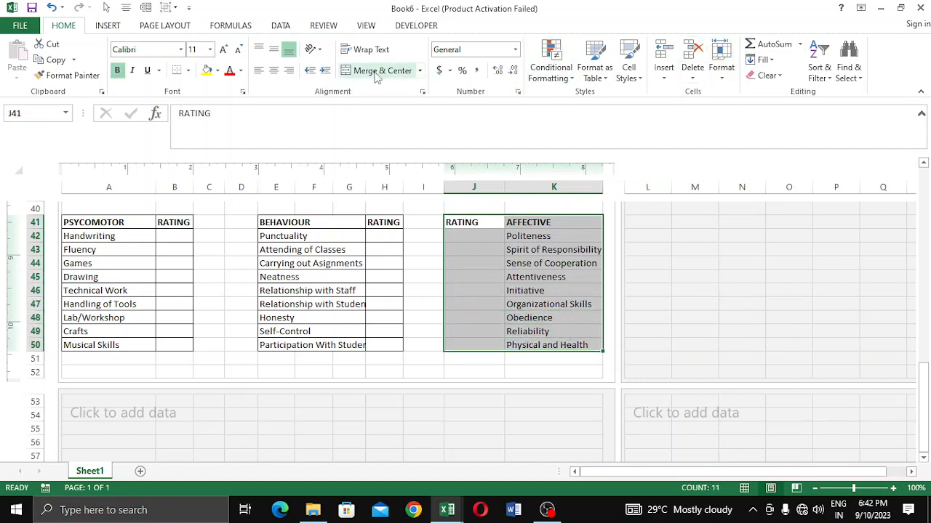
{"action": "right_click", "coordinate": [504, 288]}
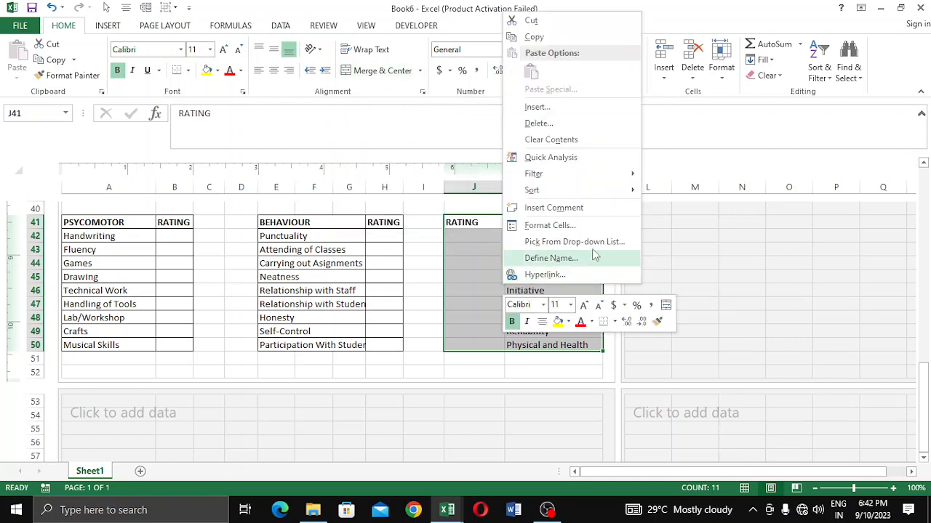
{"action": "left_click", "coordinate": [548, 226]}
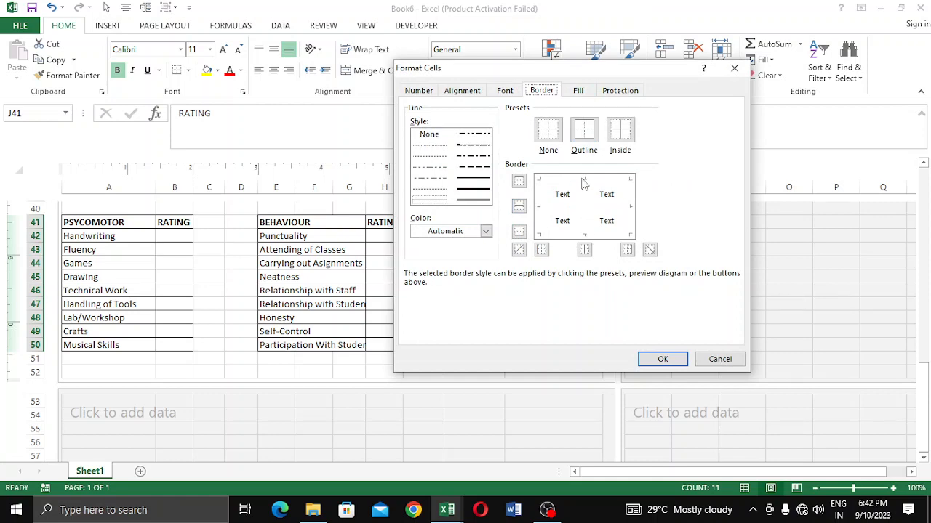
{"action": "left_click", "coordinate": [584, 131]}
{"action": "left_click", "coordinate": [586, 211]}
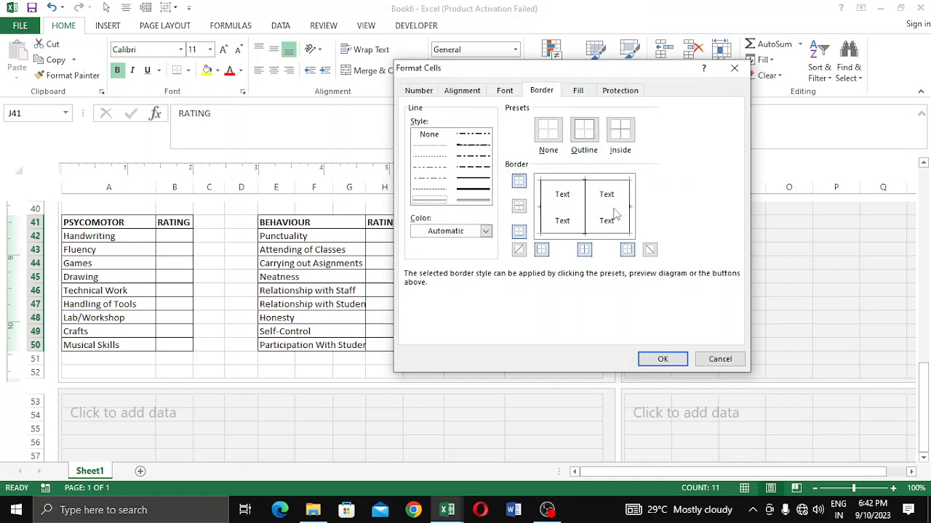
{"action": "left_click", "coordinate": [615, 212]}
{"action": "left_click", "coordinate": [662, 357]}
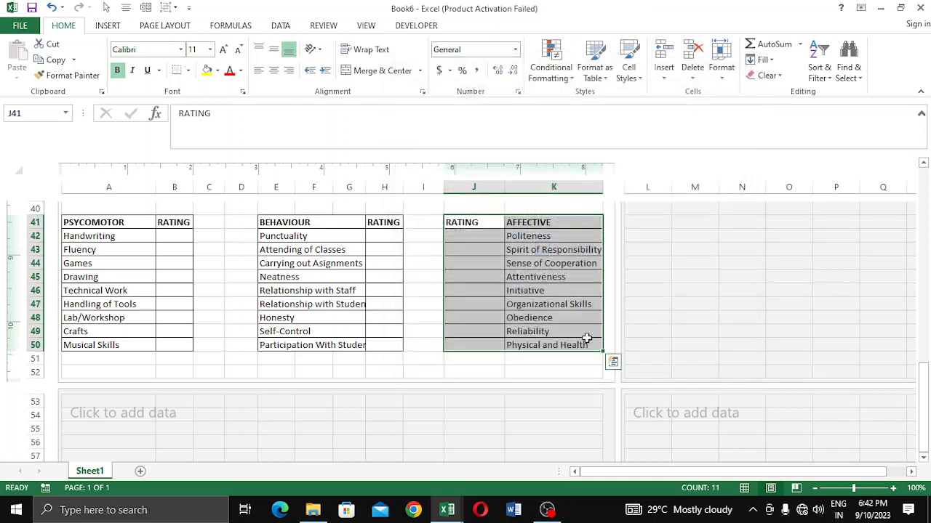
{"action": "left_click", "coordinate": [422, 335]}
- Check the print preview to see how the bordered rating sections fit on the page
{"action": "scroll", "coordinate": [424, 326], "scroll_direction": "down", "scroll_amount": 4}
{"action": "scroll", "coordinate": [425, 324], "scroll_direction": "up", "scroll_amount": 12}
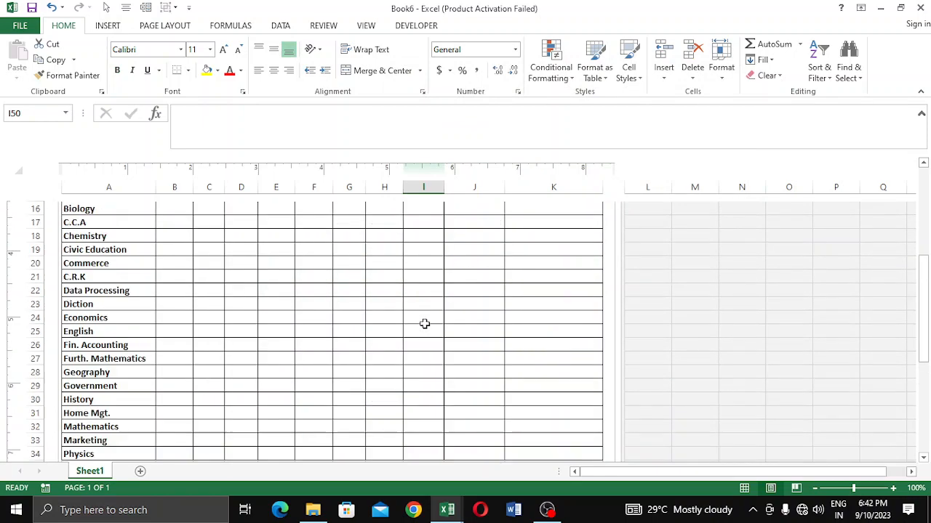
{"action": "scroll", "coordinate": [425, 323], "scroll_direction": "down", "scroll_amount": 8}
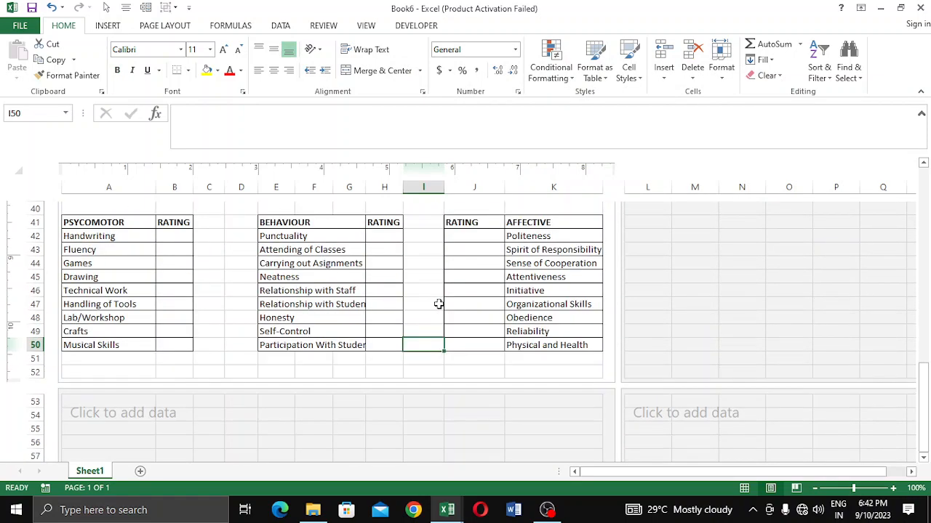
{"action": "key", "text": "ctrl+p"}
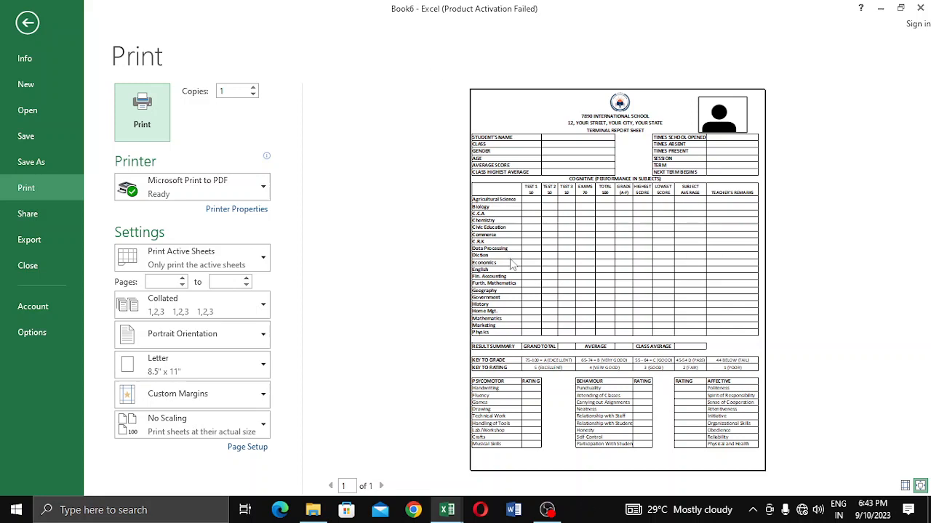
{"action": "left_click", "coordinate": [27, 22]}
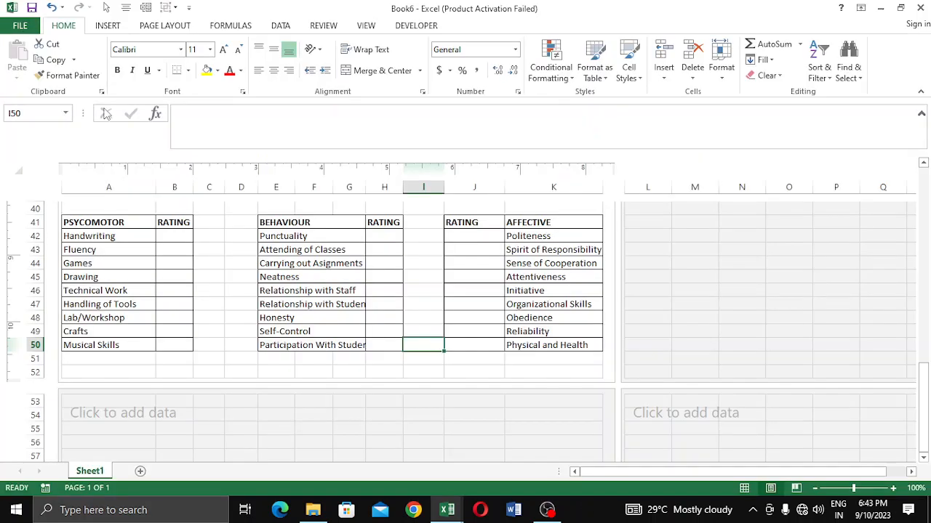
- Shrink the height of blank spacer rows 35, 37 and 40 to free up vertical space on the page
{"action": "scroll", "coordinate": [267, 253], "scroll_direction": "up", "scroll_amount": 12}
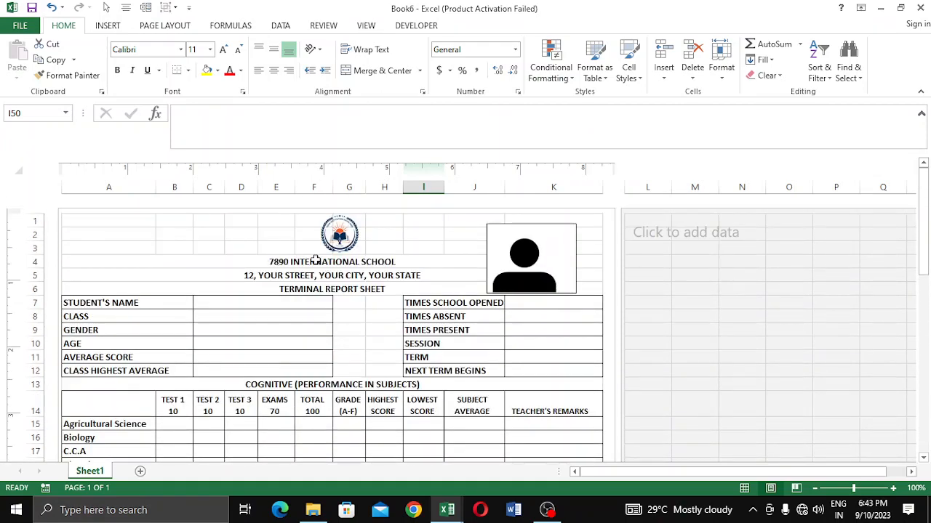
{"action": "scroll", "coordinate": [316, 261], "scroll_direction": "down", "scroll_amount": 2}
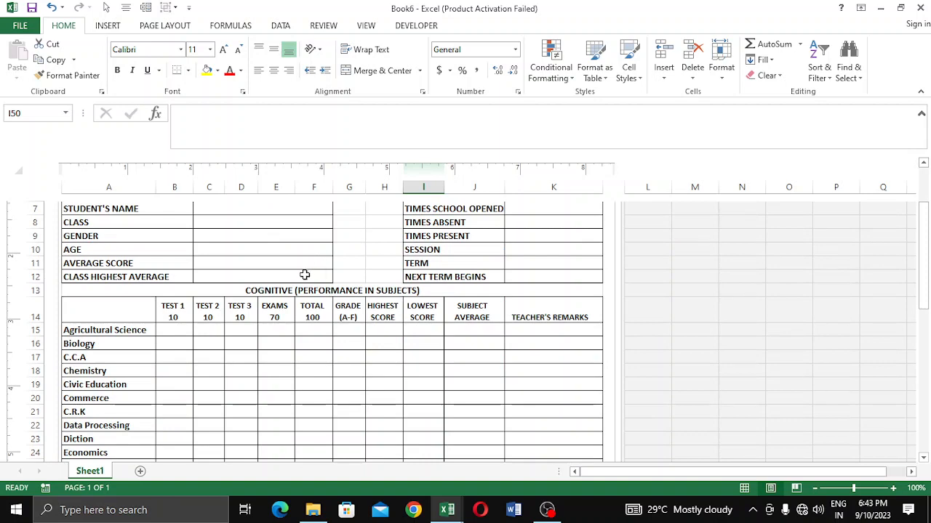
{"action": "scroll", "coordinate": [305, 274], "scroll_direction": "down", "scroll_amount": 6}
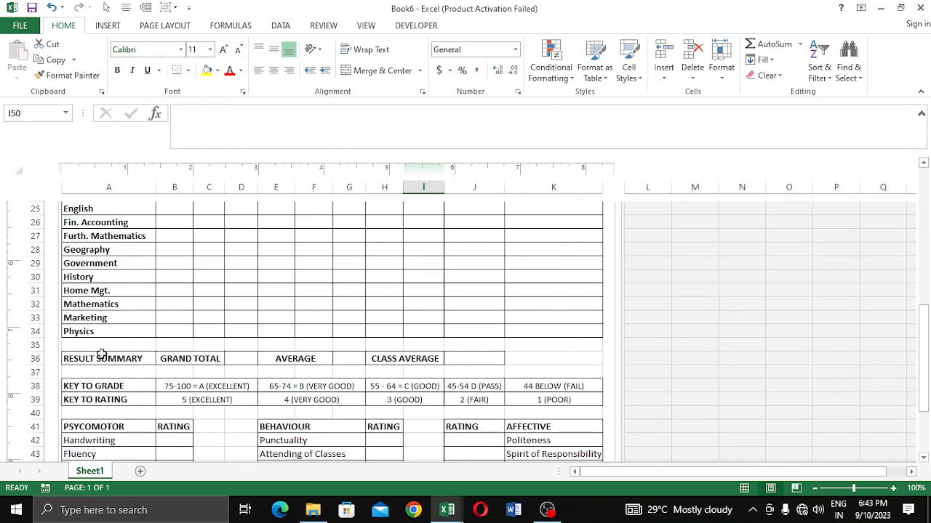
{"action": "left_click_drag", "start_coordinate": [36, 352], "coordinate": [37, 350]}
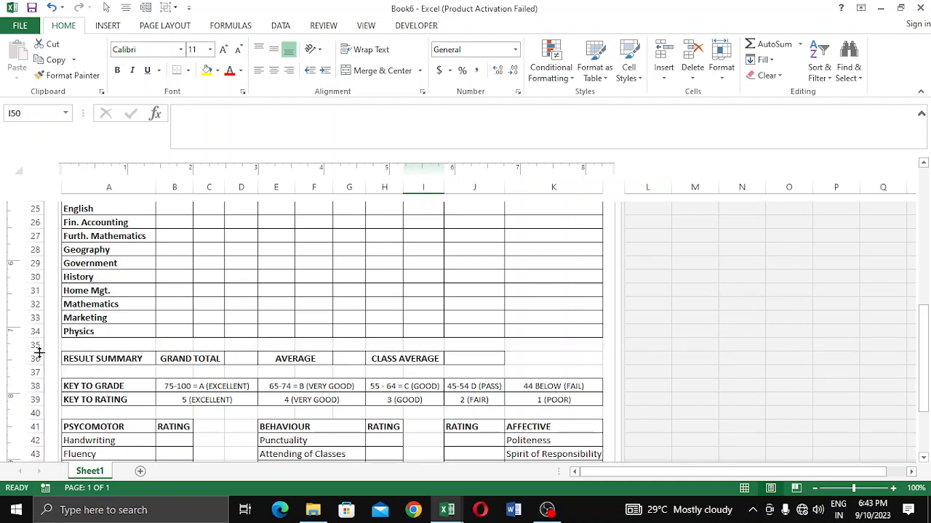
{"action": "left_click_drag", "start_coordinate": [37, 351], "coordinate": [35, 364]}
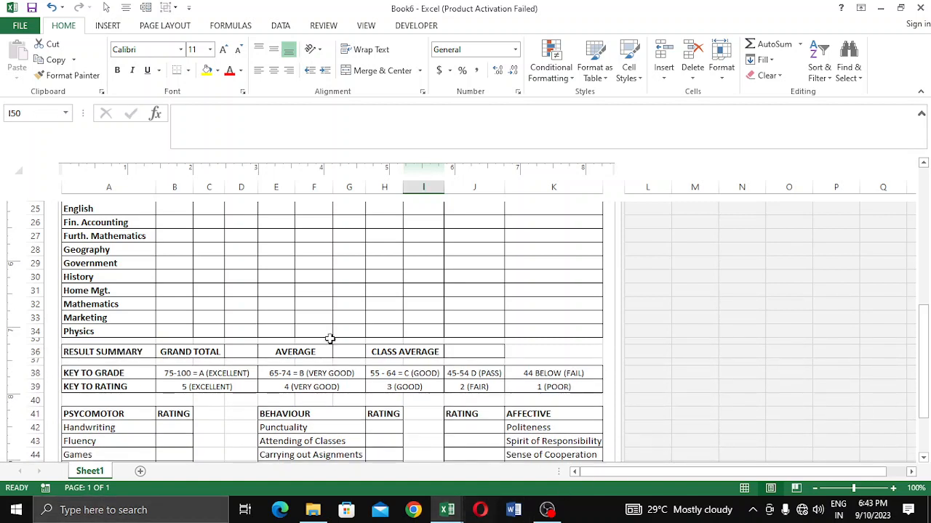
{"action": "left_click", "coordinate": [314, 303]}
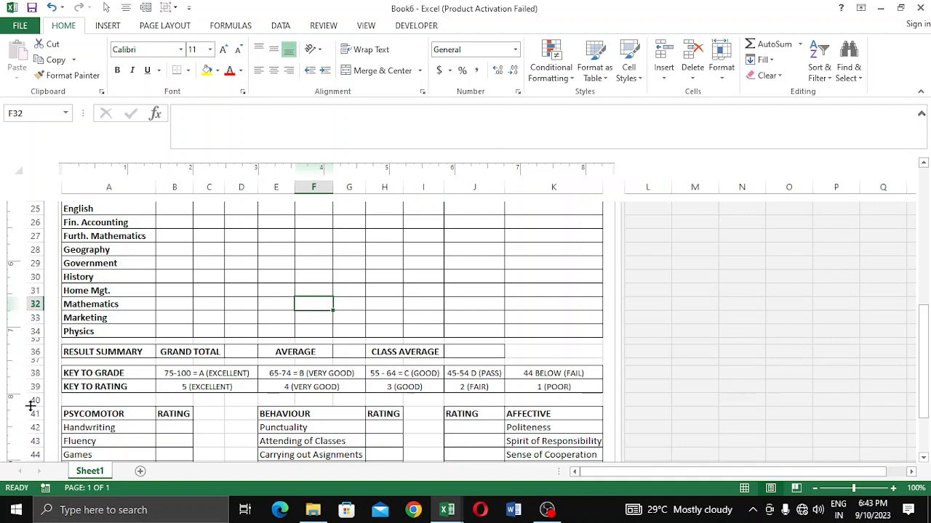
{"action": "left_click_drag", "start_coordinate": [31, 406], "coordinate": [35, 396]}
{"action": "scroll", "coordinate": [212, 388], "scroll_direction": "down", "scroll_amount": 6}
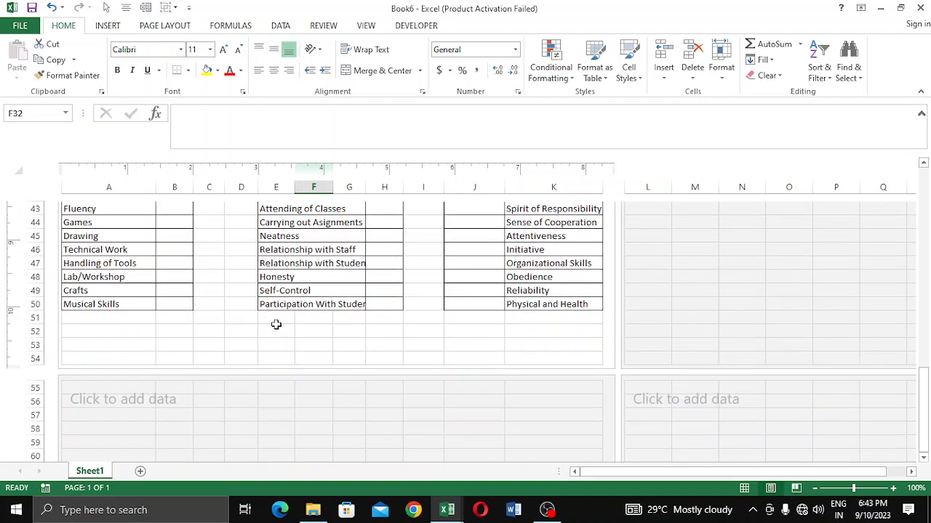
{"action": "left_click_drag", "start_coordinate": [277, 321], "coordinate": [277, 329]}
{"action": "left_click", "coordinate": [386, 345]}
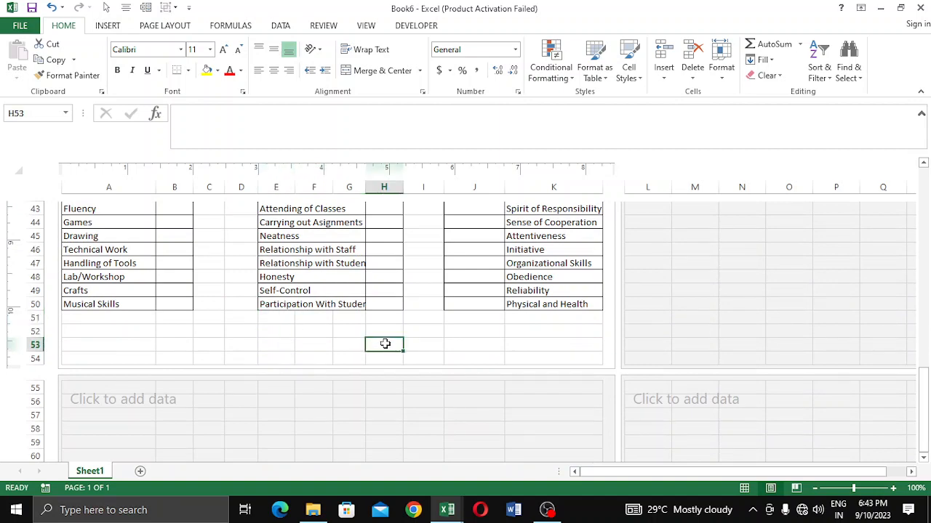
- Slightly reduce the height of rows 4 to 6 holding the school name, address and report title
{"action": "scroll", "coordinate": [242, 378], "scroll_direction": "up", "scroll_amount": 7}
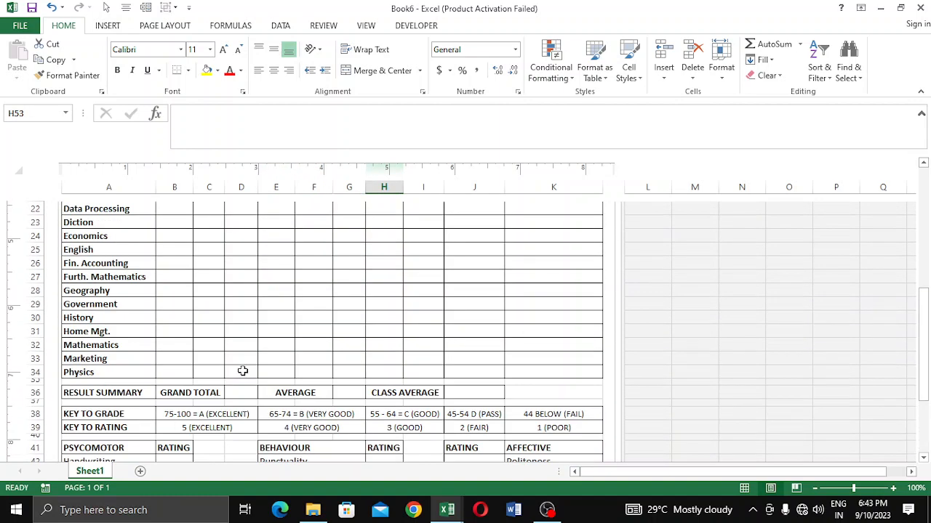
{"action": "scroll", "coordinate": [244, 370], "scroll_direction": "up", "scroll_amount": 7}
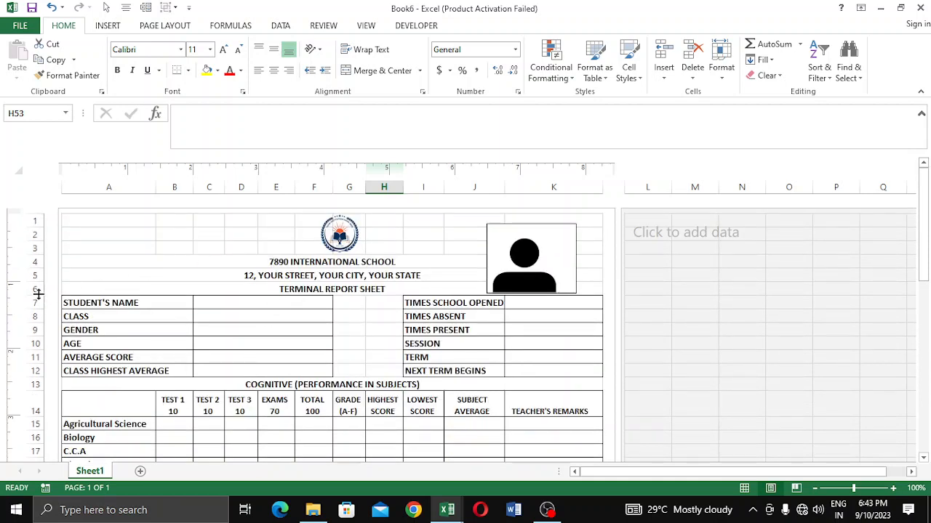
{"action": "left_click_drag", "start_coordinate": [38, 292], "coordinate": [33, 266]}
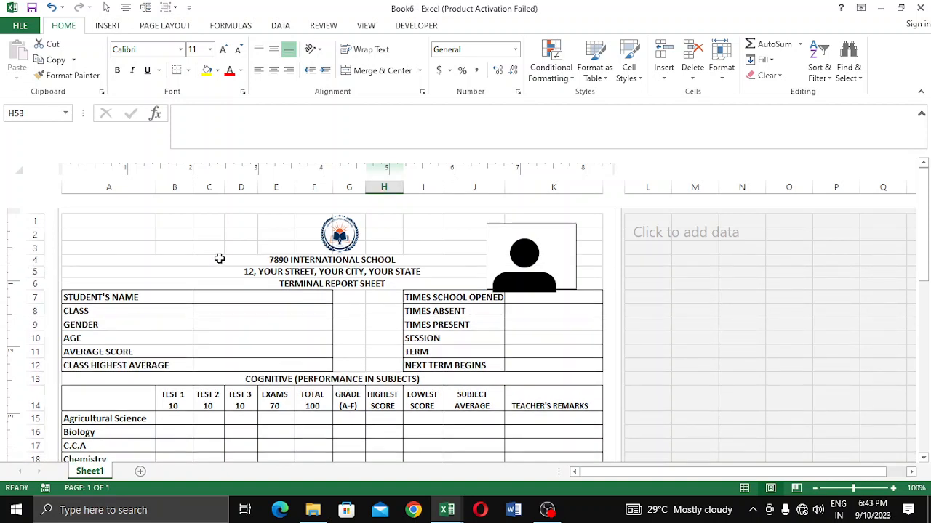
- Move the photo frame over column K above the term details and place the person picture back inside it
{"action": "left_click", "coordinate": [501, 253]}
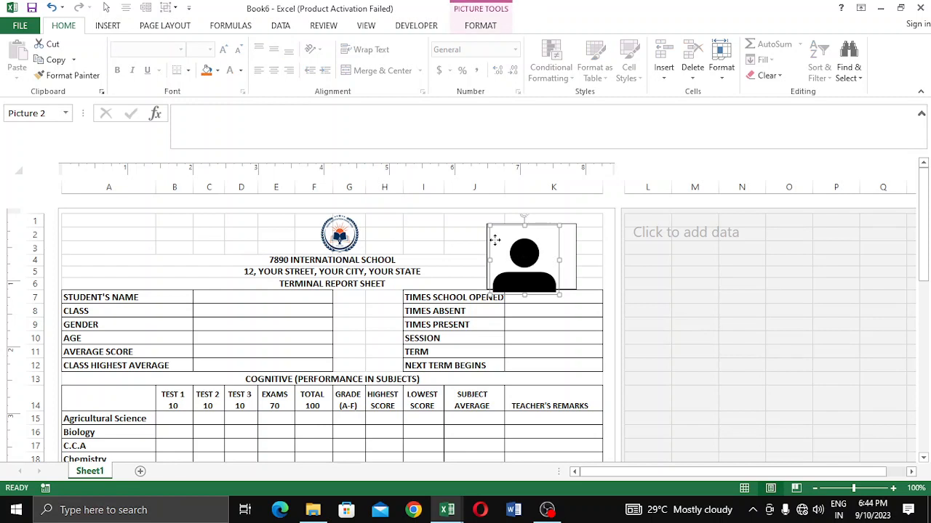
{"action": "left_click_drag", "start_coordinate": [531, 243], "coordinate": [418, 222]}
{"action": "left_click_drag", "start_coordinate": [539, 262], "coordinate": [567, 261]}
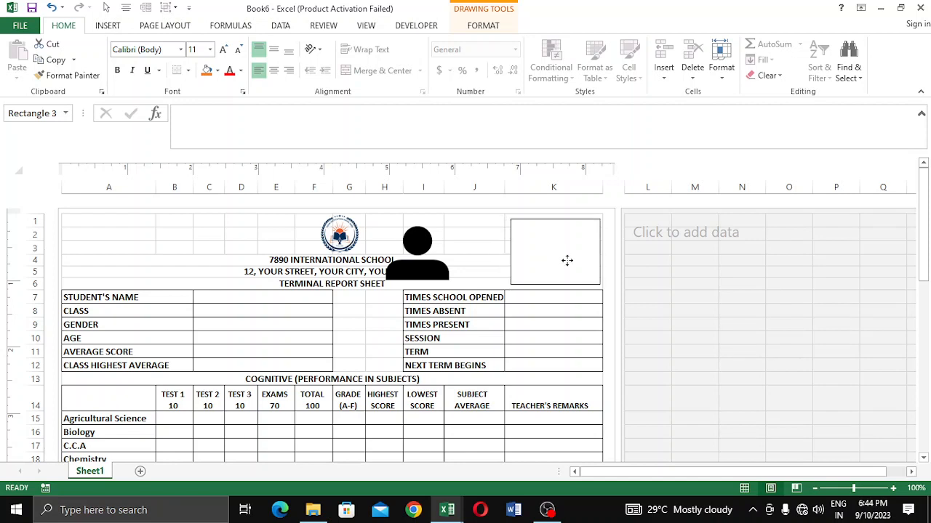
{"action": "left_click", "coordinate": [418, 265]}
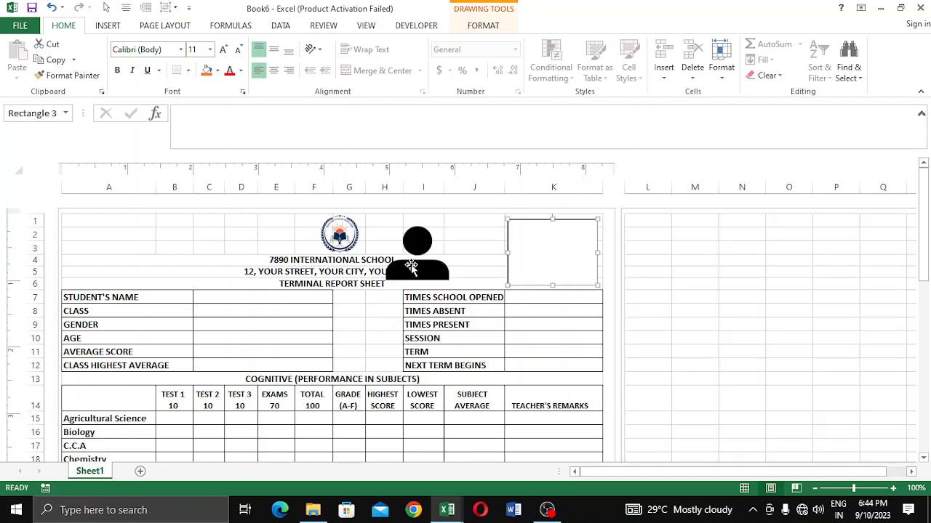
{"action": "left_click_drag", "start_coordinate": [418, 265], "coordinate": [551, 264]}
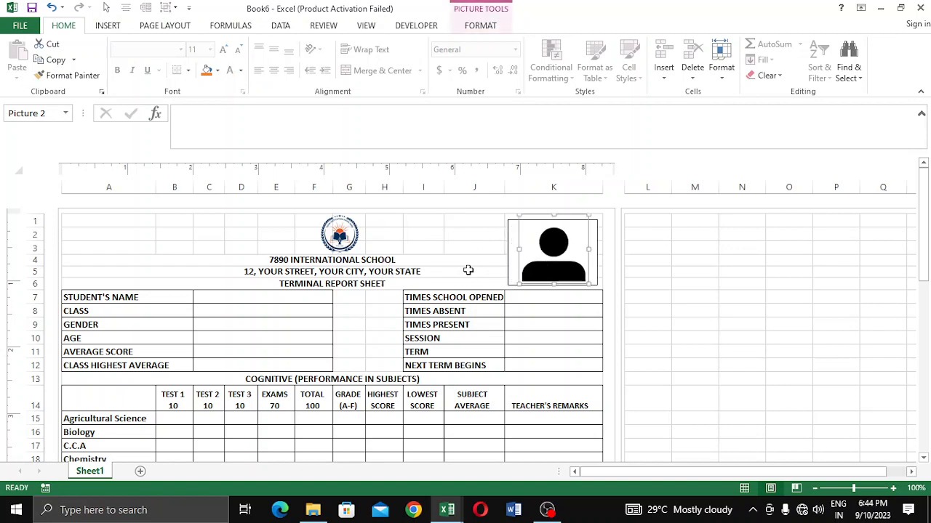
{"action": "left_click", "coordinate": [412, 258]}
- Check the print preview for the space left below the rating sections
{"action": "scroll", "coordinate": [471, 281], "scroll_direction": "down", "scroll_amount": 6}
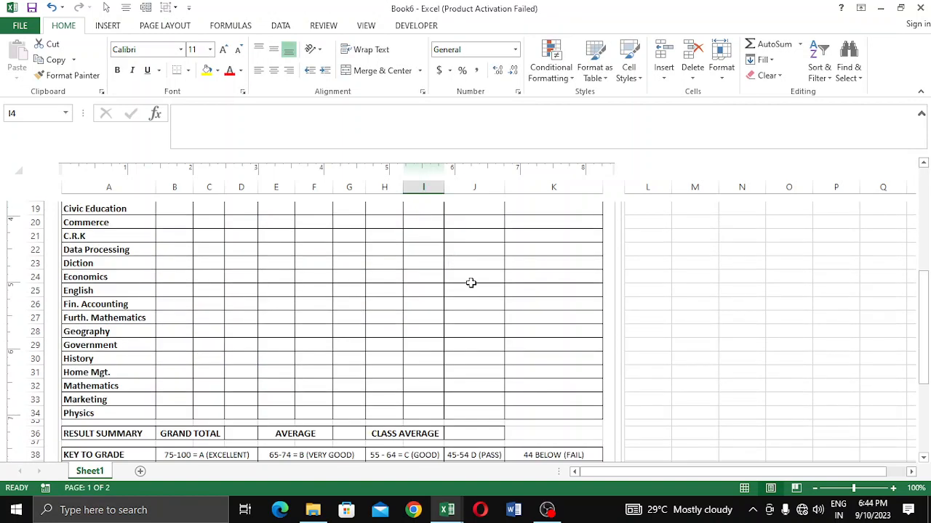
{"action": "key", "text": "ctrl+p"}
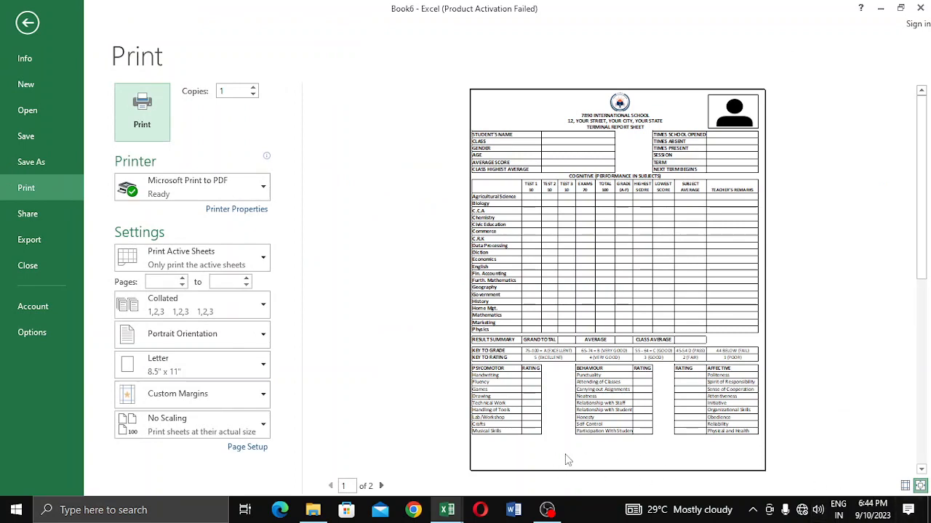
{"action": "left_click", "coordinate": [20, 32]}
- Enter the label "Class Teacher's Comment" in A51 below the PSYCOMOTOR table
{"action": "scroll", "coordinate": [434, 355], "scroll_direction": "down", "scroll_amount": 12}
{"action": "scroll", "coordinate": [429, 342], "scroll_direction": "up", "scroll_amount": 6}
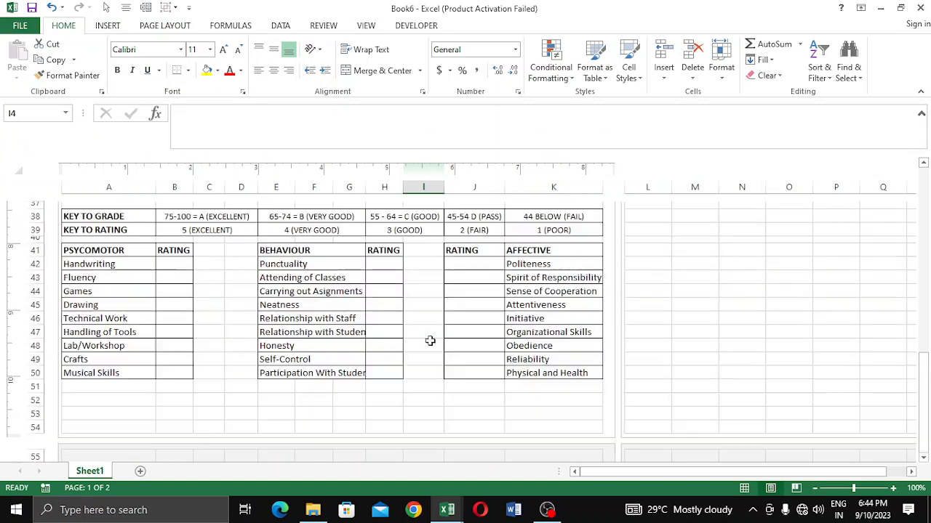
{"action": "left_click", "coordinate": [99, 387]}
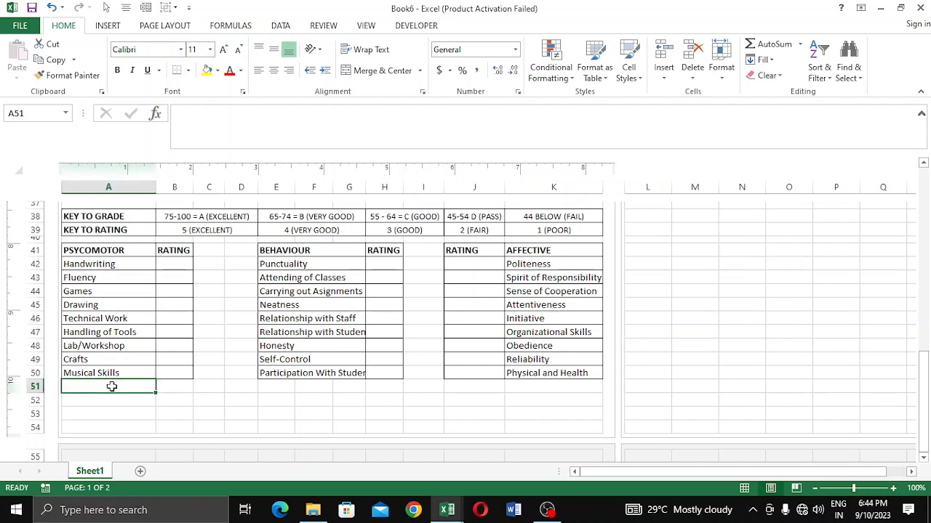
{"action": "type", "text": "CL"}
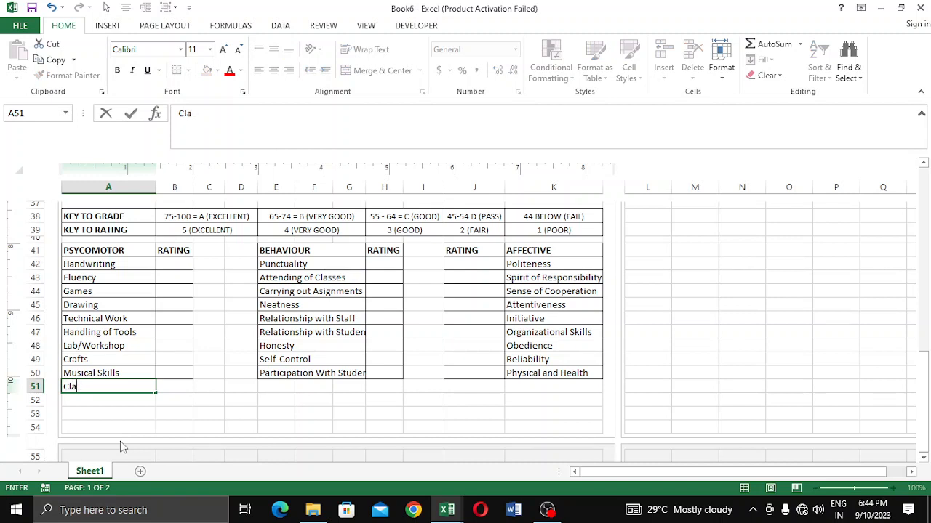
{"action": "type", "text": "ass Teacher's"}
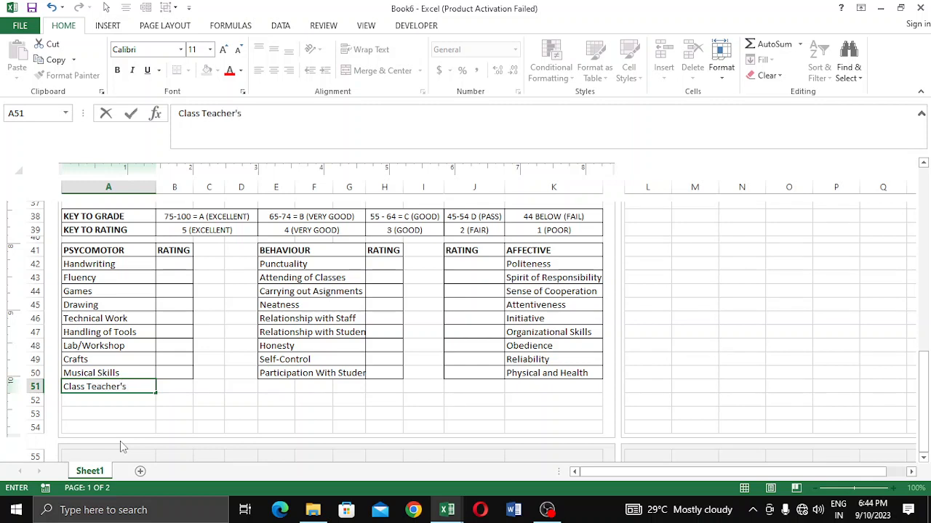
{"action": "type", "text": " Comment"}
{"action": "left_click", "coordinate": [192, 419]}
- Make the Class Teacher's Comment label bold and merge and center it across A51:B51
{"action": "left_click_drag", "start_coordinate": [91, 387], "coordinate": [172, 393]}
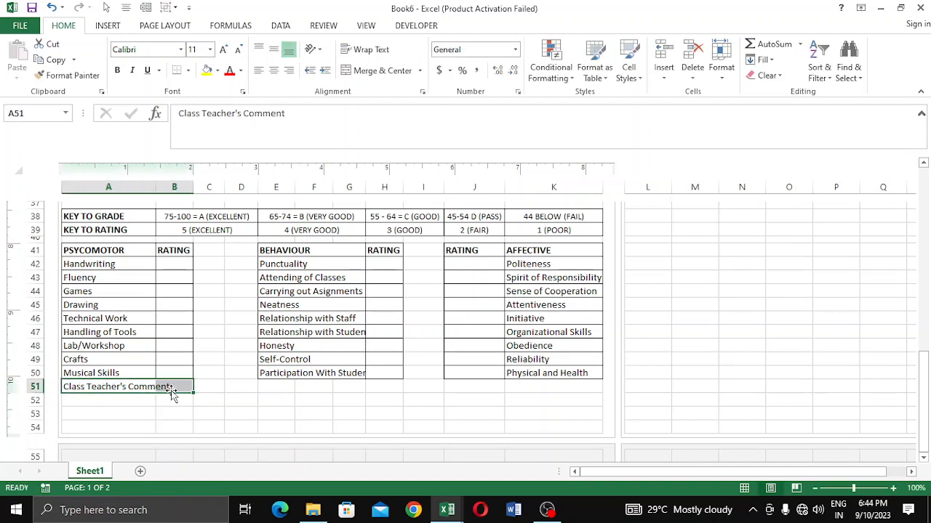
{"action": "key", "text": "ctrl+b"}
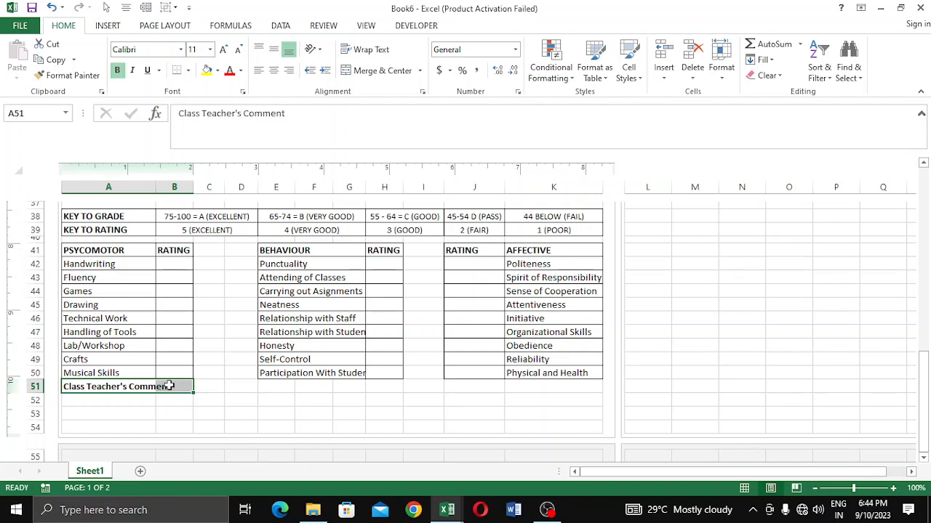
{"action": "right_click", "coordinate": [184, 391]}
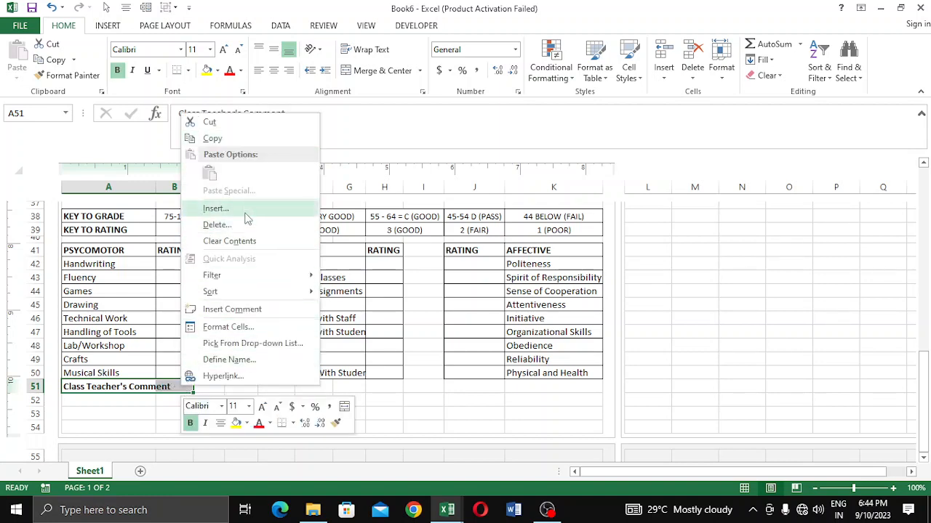
{"action": "left_click", "coordinate": [362, 70]}
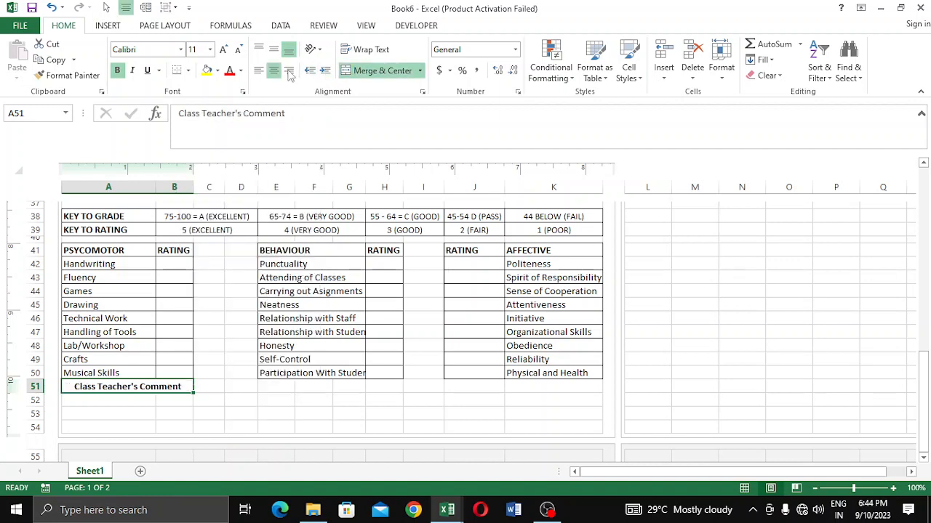
- Left-align the Class Teacher's Comment label in A51 and enter the label "Head Teacher's Comment:" in A53
{"action": "left_click", "coordinate": [259, 70]}
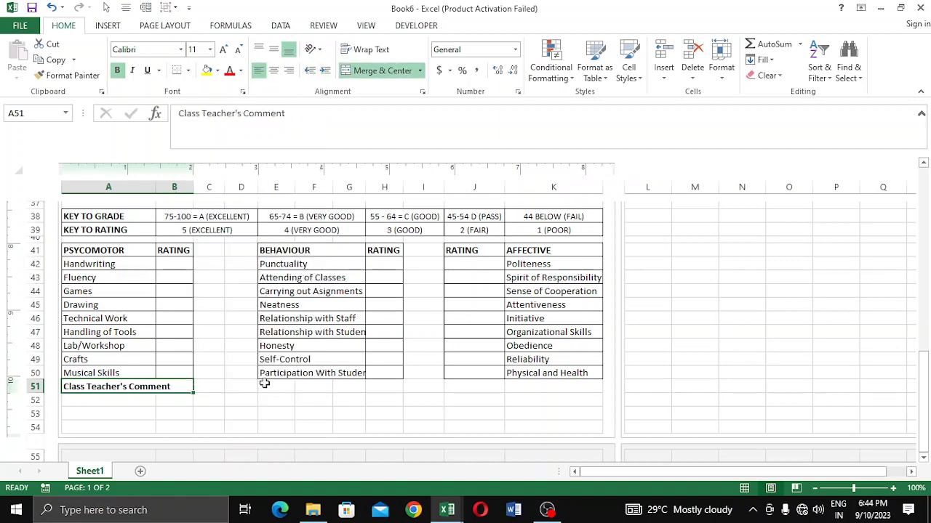
{"action": "left_click", "coordinate": [250, 412]}
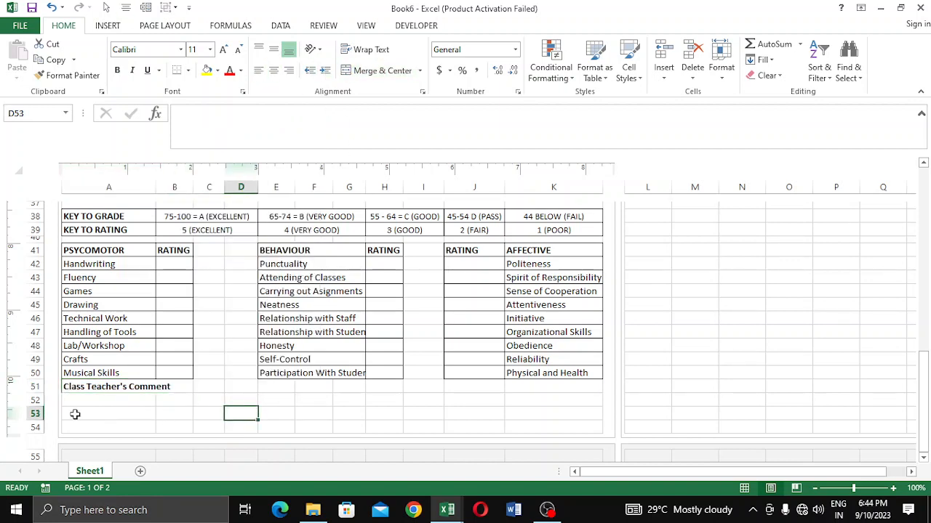
{"action": "left_click", "coordinate": [116, 414]}
{"action": "type", "text": "H"}
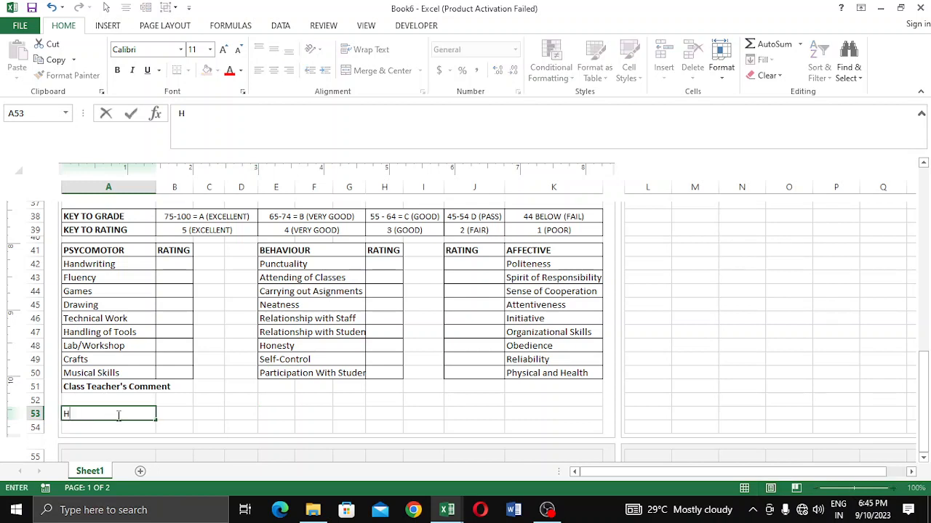
{"action": "type", "text": "ead Teacher"}
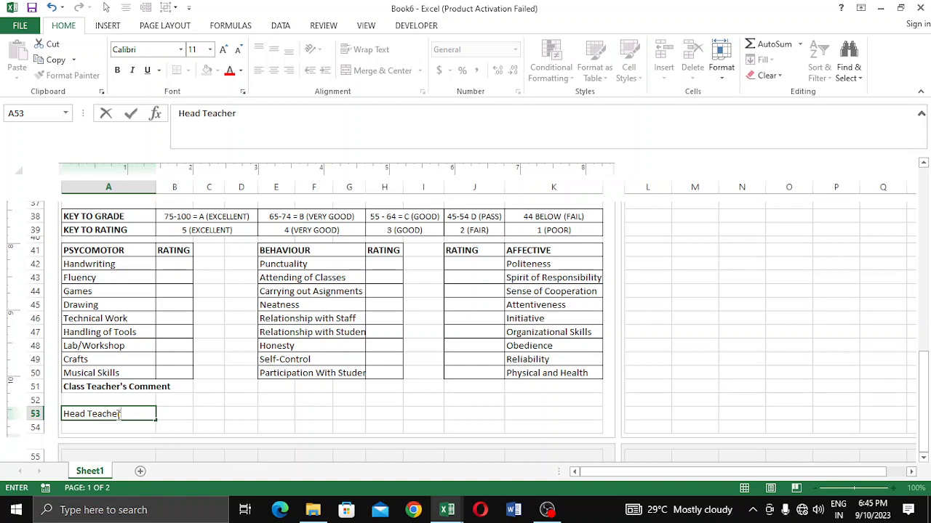
{"action": "type", "text": "'s Comment:"}
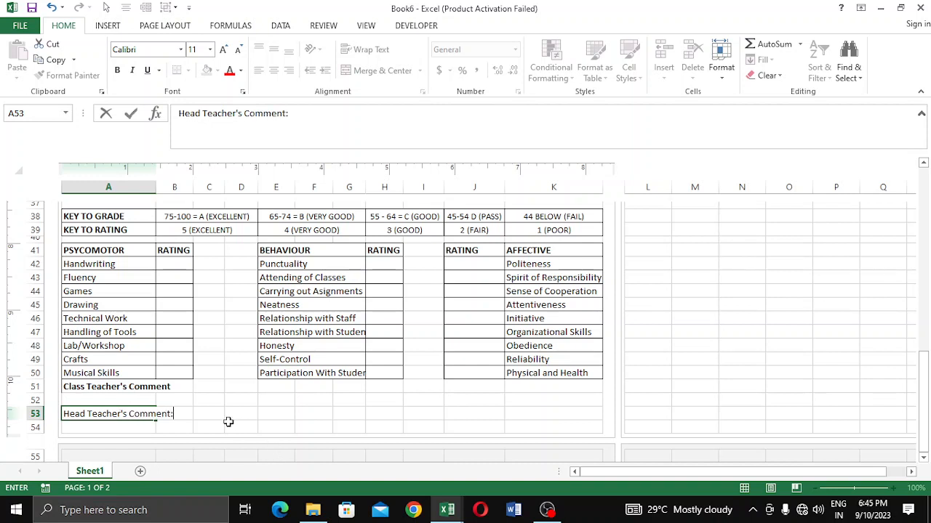
- Add a colon to the end of the label in A51 so it reads "Class Teacher's Comment:"
{"action": "left_click", "coordinate": [170, 373]}
{"action": "double_click", "coordinate": [187, 390]}
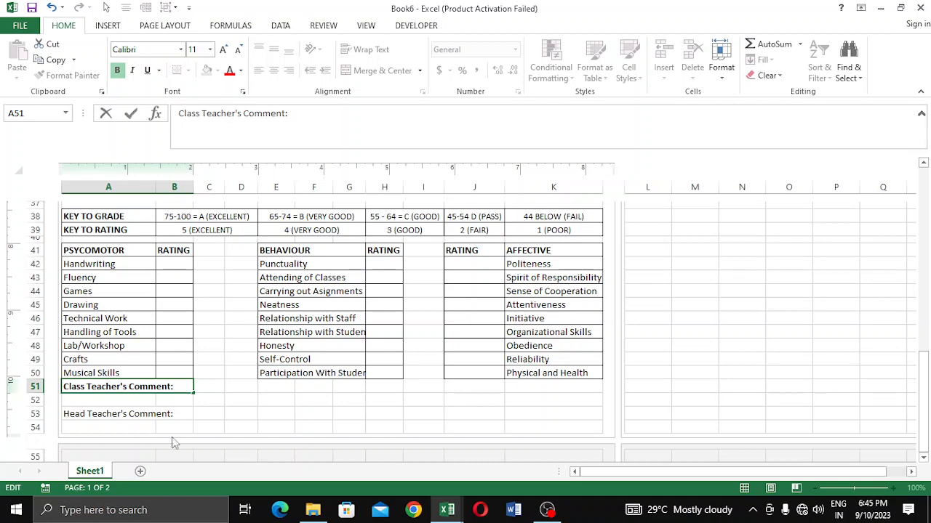
{"action": "left_click", "coordinate": [196, 410]}
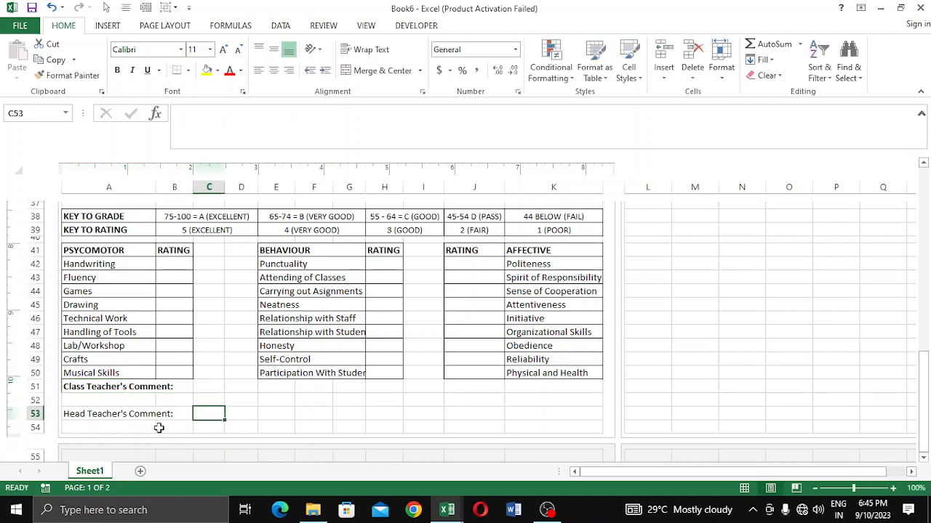
- Make the Head Teacher's Comment label bold, merged across A53:B53 and left-aligned
{"action": "left_click", "coordinate": [77, 411]}
{"action": "key", "text": "ctrl+b"}
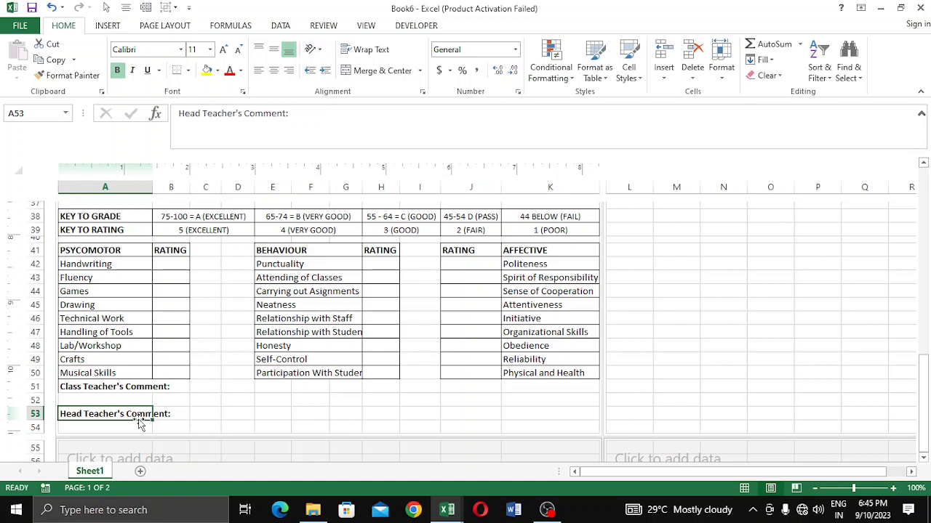
{"action": "left_click", "coordinate": [205, 413]}
{"action": "left_click_drag", "start_coordinate": [67, 414], "coordinate": [166, 415]}
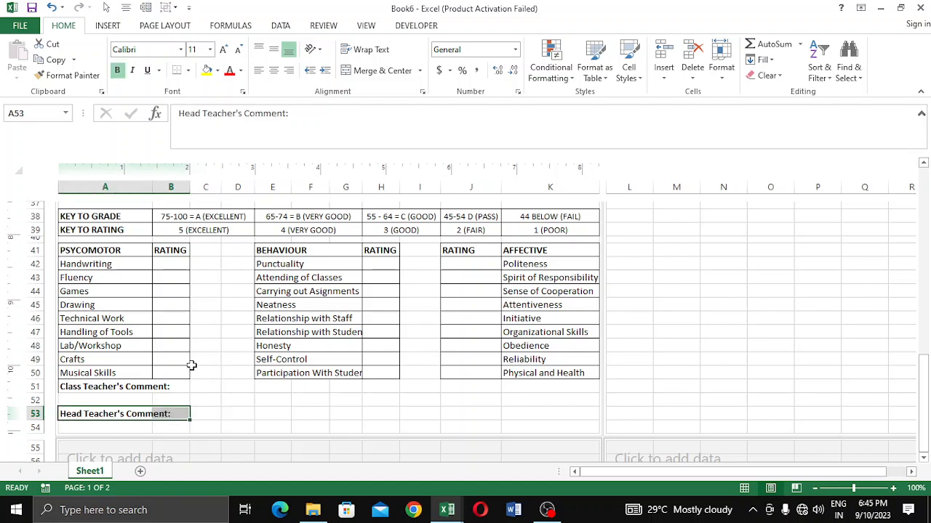
{"action": "left_click", "coordinate": [393, 70]}
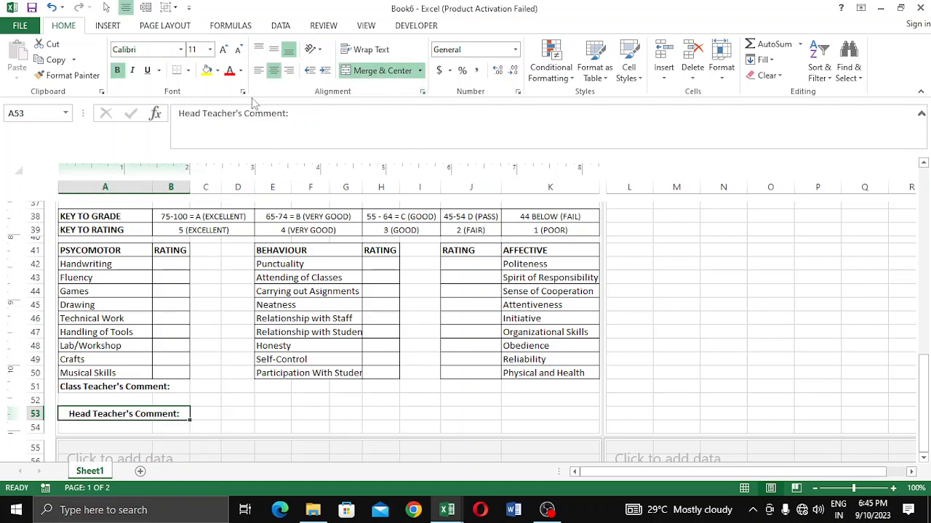
{"action": "left_click", "coordinate": [258, 70]}
{"action": "left_click", "coordinate": [235, 411]}
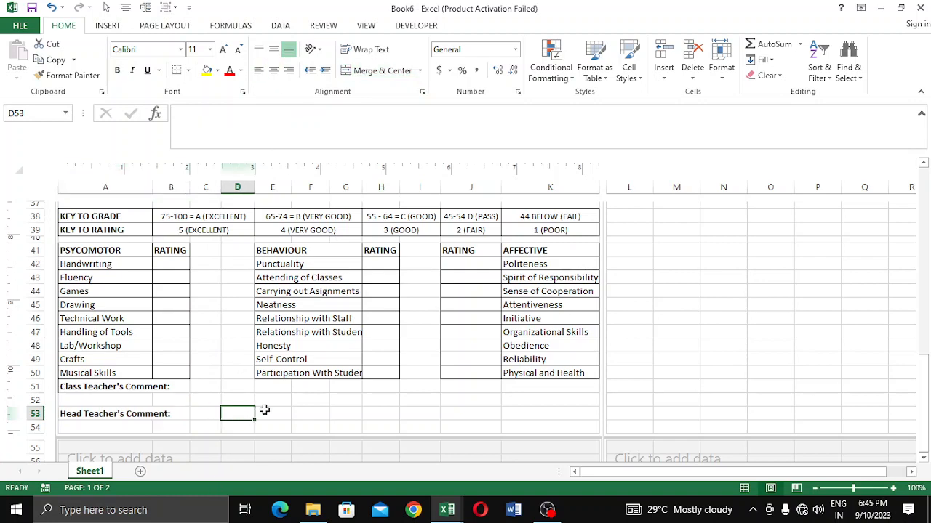
- Apply an outline border to the merged Class Teacher's Comment cell in A51:B51
{"action": "left_click", "coordinate": [206, 388]}
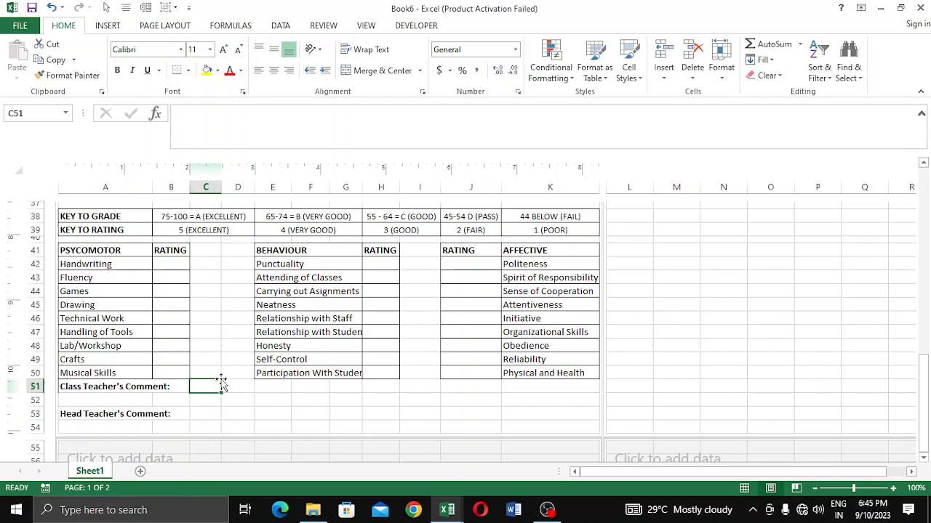
{"action": "left_click", "coordinate": [125, 387]}
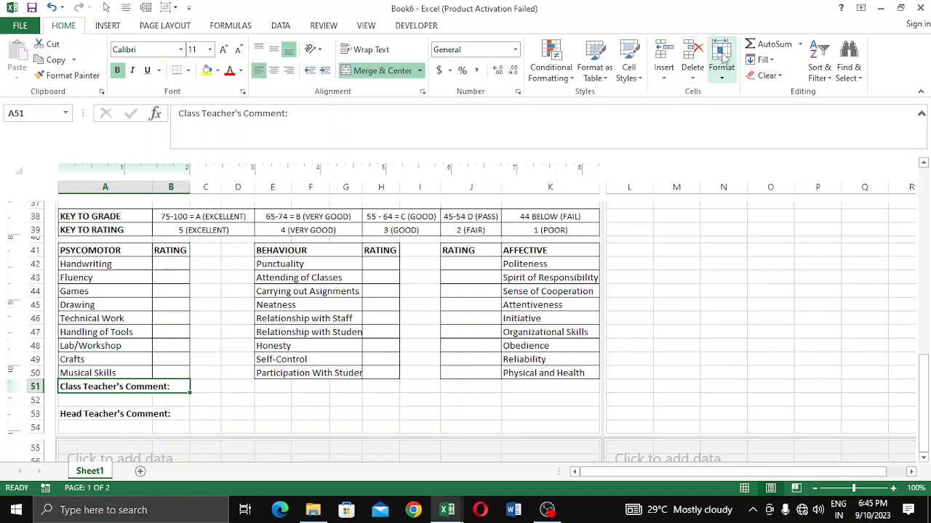
{"action": "right_click", "coordinate": [154, 386]}
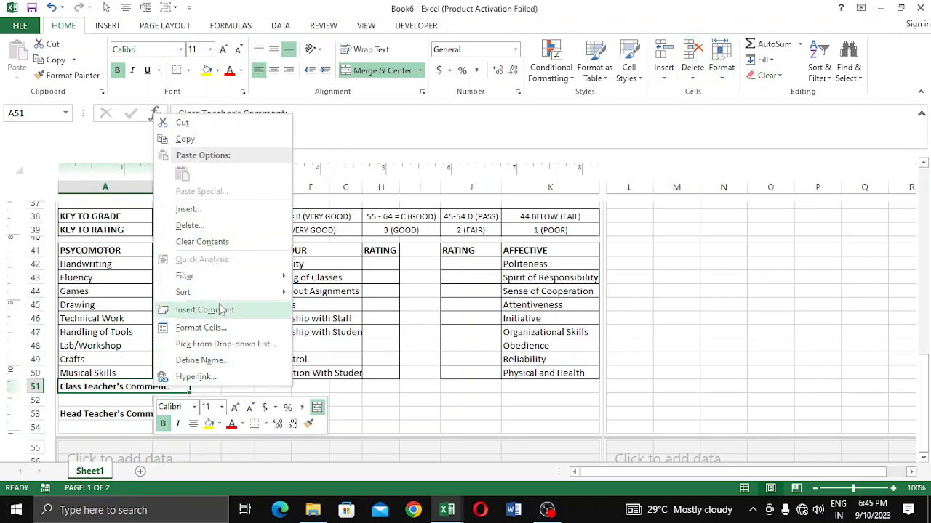
{"action": "left_click", "coordinate": [202, 328]}
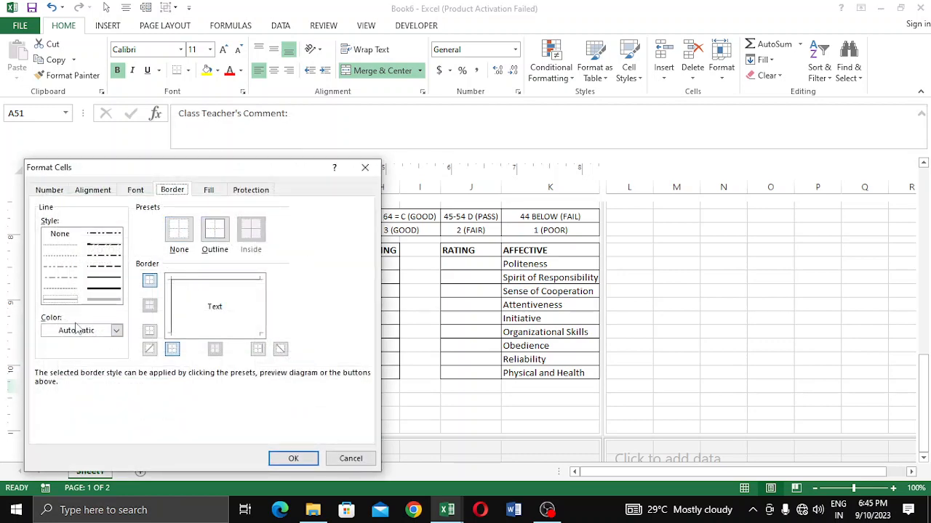
{"action": "left_click", "coordinate": [215, 231]}
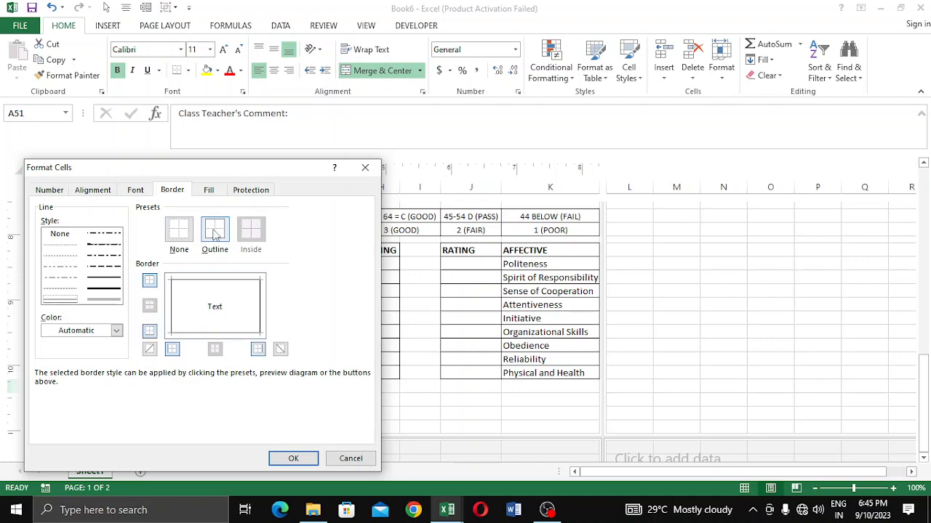
{"action": "left_click", "coordinate": [297, 455]}
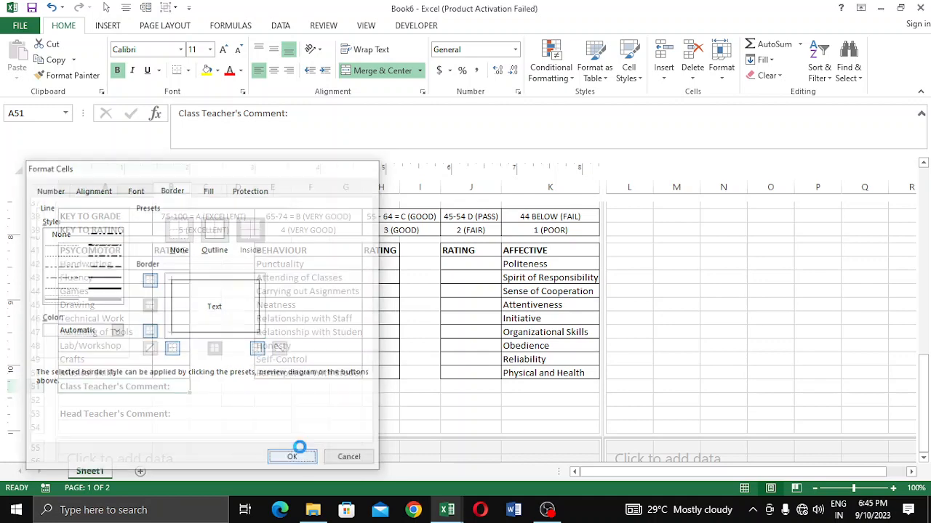
- Apply an outline border to the merged Head Teacher's Comment cell in A53:B53
{"action": "left_click", "coordinate": [154, 411]}
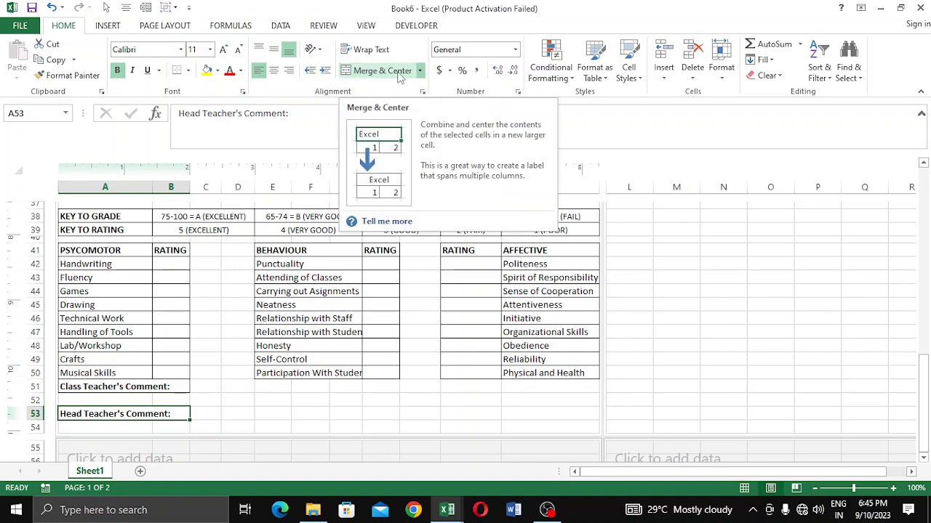
{"action": "right_click", "coordinate": [103, 419]}
{"action": "left_click", "coordinate": [149, 358]}
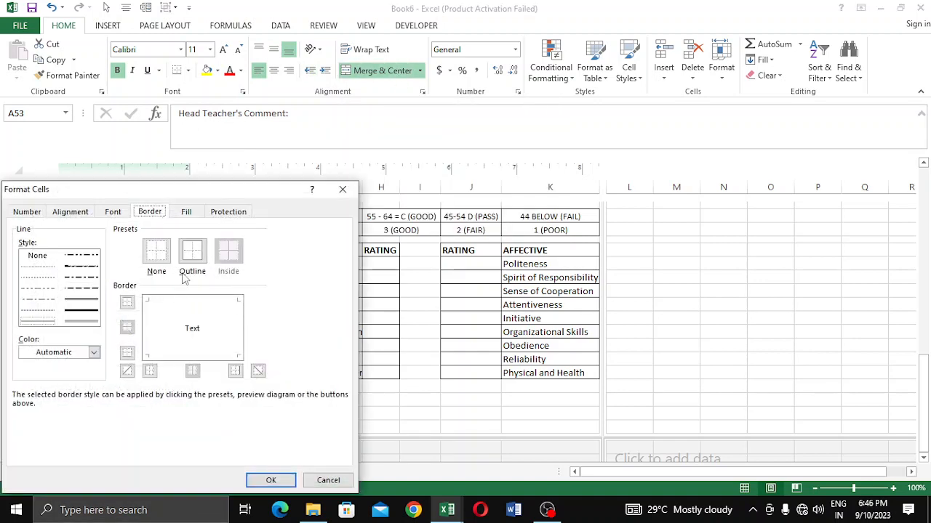
{"action": "left_click", "coordinate": [201, 258]}
{"action": "left_click", "coordinate": [271, 479]}
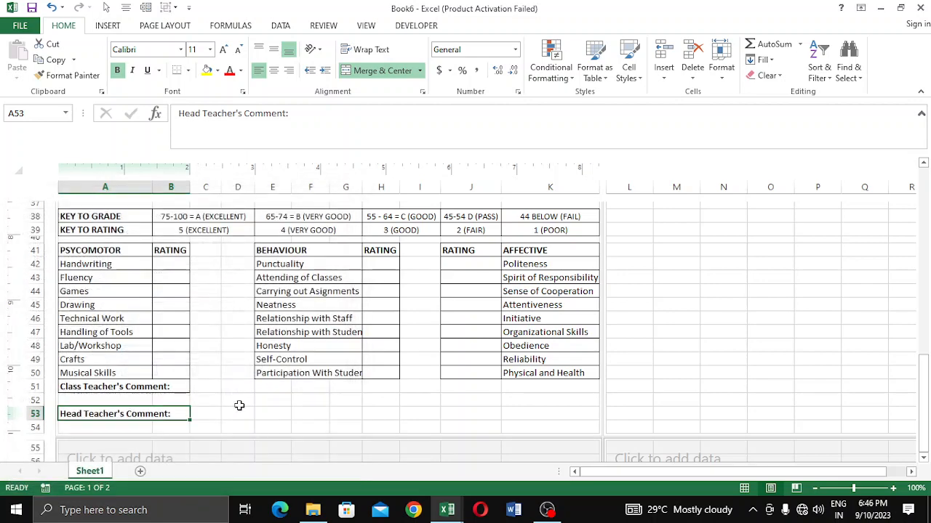
- Merge C51:K51 and C52:K52 separately as two left-aligned lines for the class teacher's comment
{"action": "left_click", "coordinate": [243, 418]}
{"action": "left_click_drag", "start_coordinate": [208, 389], "coordinate": [562, 399]}
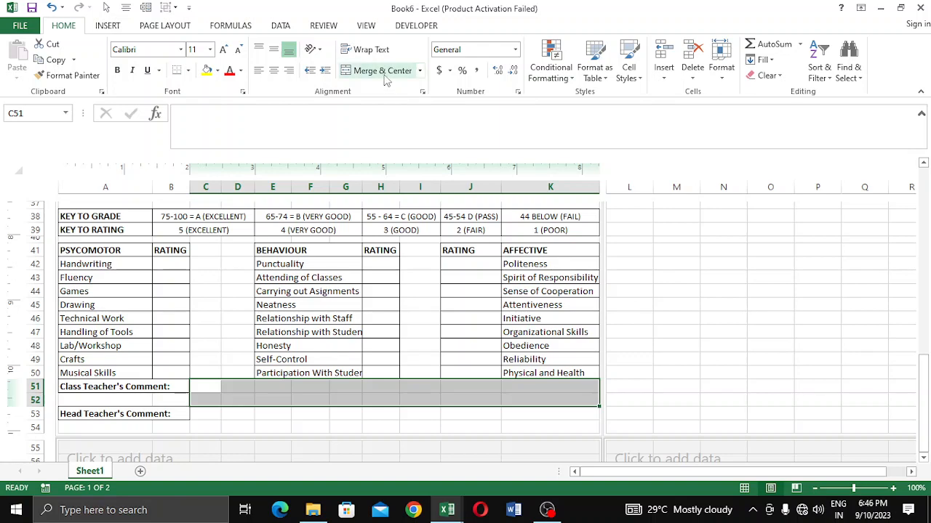
{"action": "left_click", "coordinate": [310, 413]}
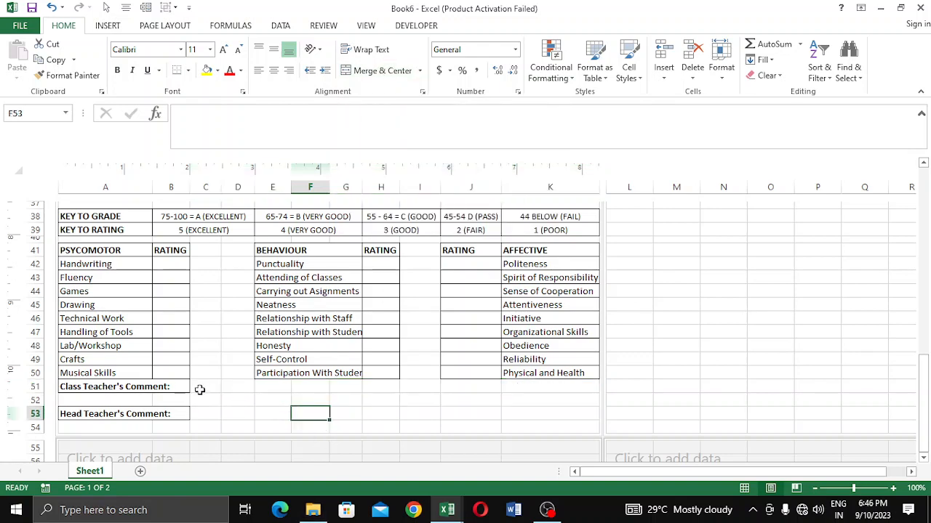
{"action": "left_click_drag", "start_coordinate": [200, 389], "coordinate": [549, 390]}
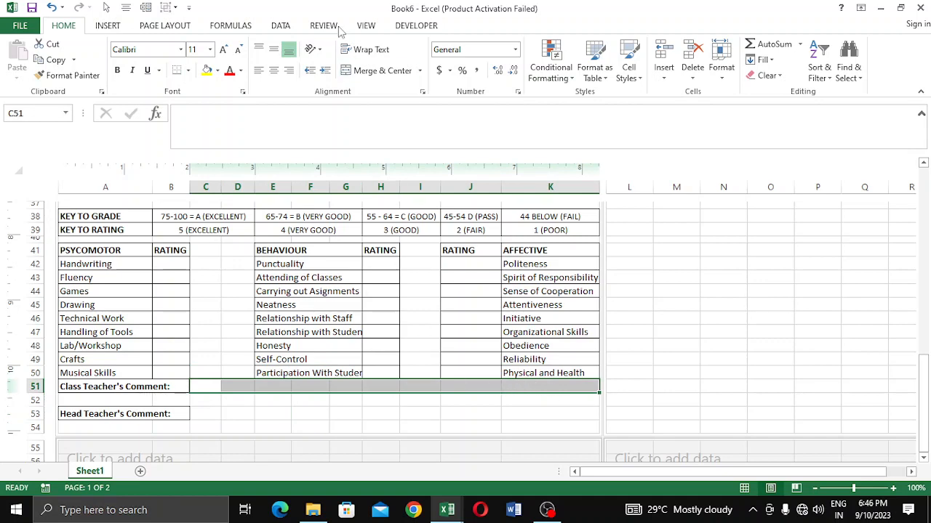
{"action": "left_click", "coordinate": [392, 72]}
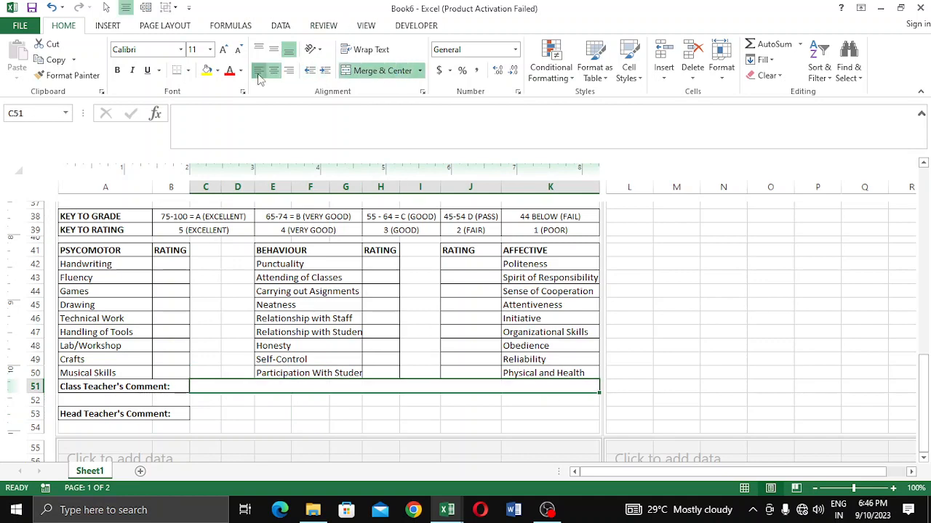
{"action": "left_click", "coordinate": [336, 408]}
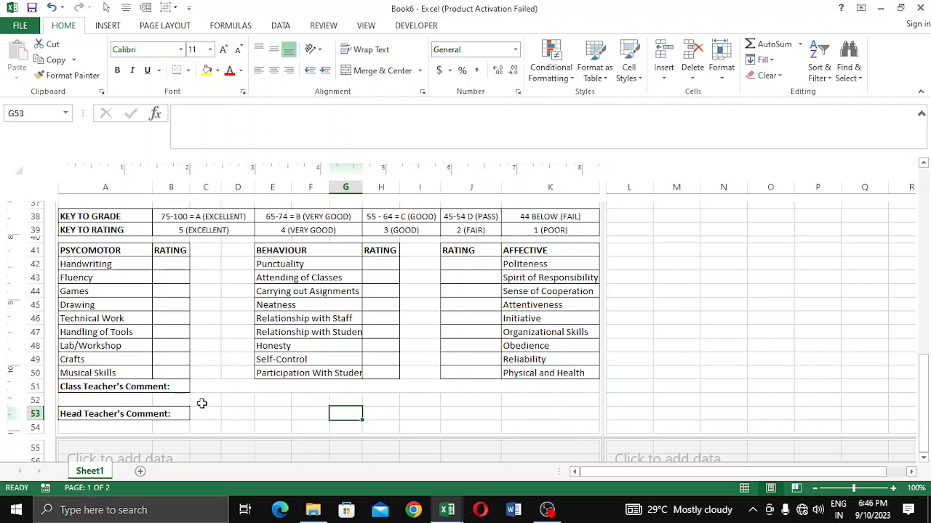
{"action": "left_click_drag", "start_coordinate": [201, 400], "coordinate": [566, 401]}
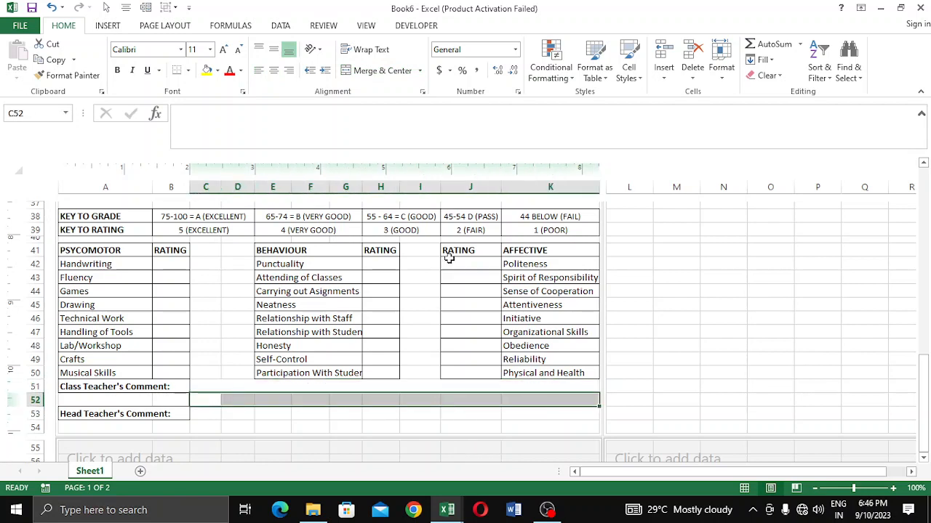
{"action": "left_click", "coordinate": [378, 71]}
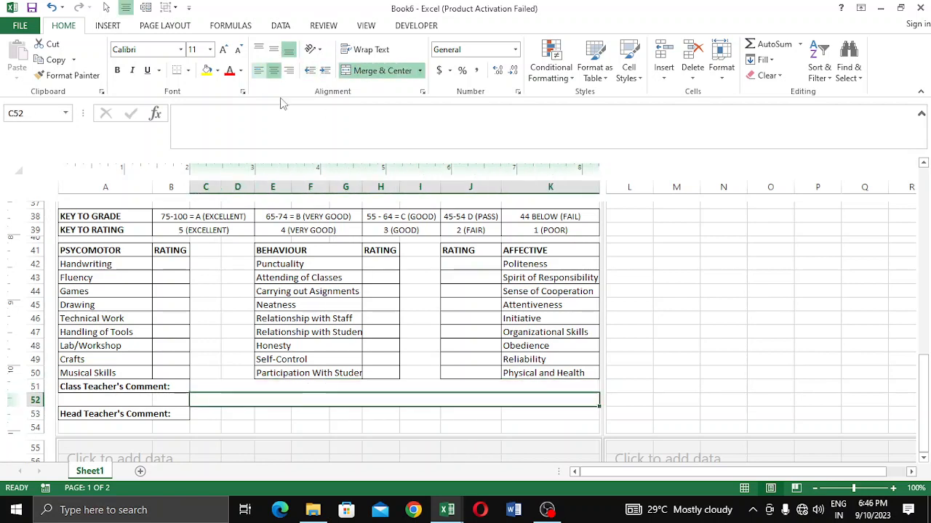
- Apply an outline border and an inner horizontal line to the comment lines in C51:K52
{"action": "left_click_drag", "start_coordinate": [216, 388], "coordinate": [369, 399]}
{"action": "right_click", "coordinate": [369, 399]}
{"action": "left_click", "coordinate": [420, 343]}
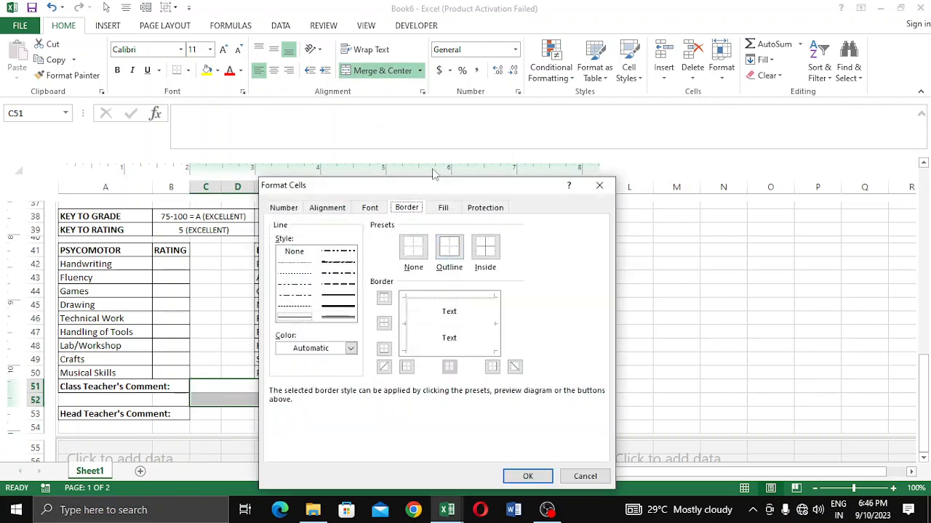
{"action": "left_click", "coordinate": [451, 245]}
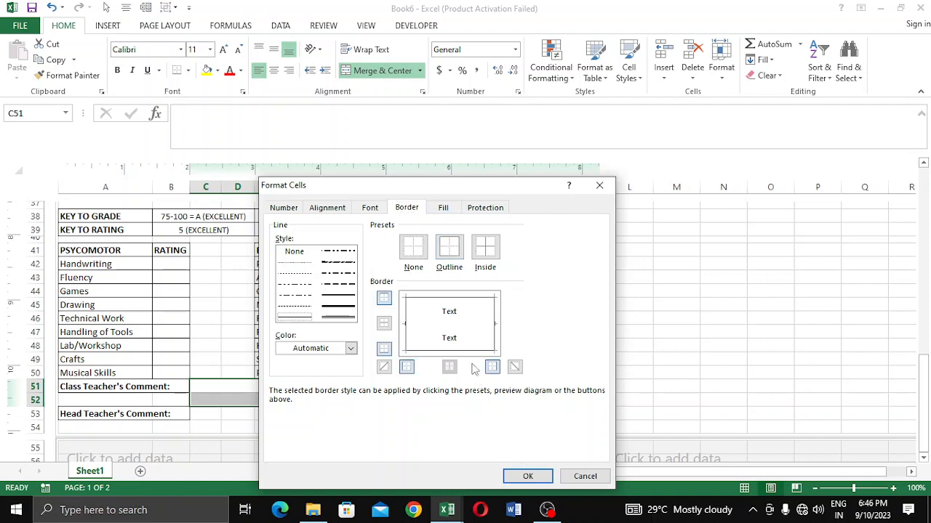
{"action": "left_click", "coordinate": [467, 325]}
{"action": "left_click", "coordinate": [528, 476]}
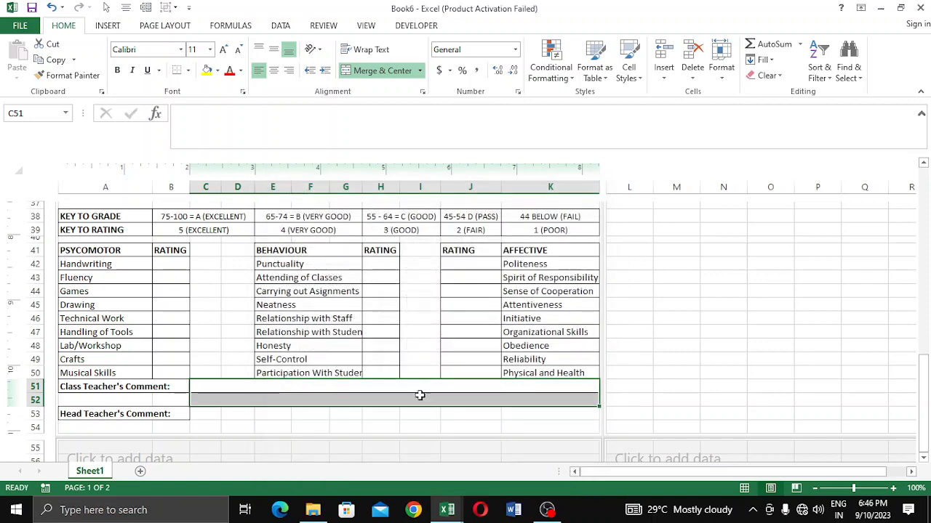
- Merge C53:K53 into one left-aligned line beside the Head Teacher's Comment label
{"action": "left_click", "coordinate": [355, 416]}
{"action": "left_click_drag", "start_coordinate": [197, 413], "coordinate": [563, 413]}
{"action": "left_click", "coordinate": [384, 72]}
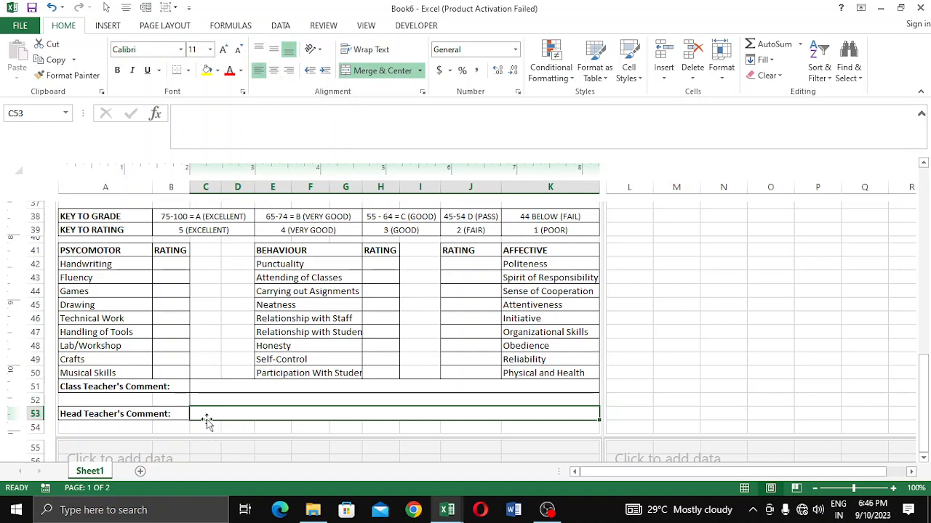
{"action": "left_click_drag", "start_coordinate": [211, 425], "coordinate": [393, 279]}
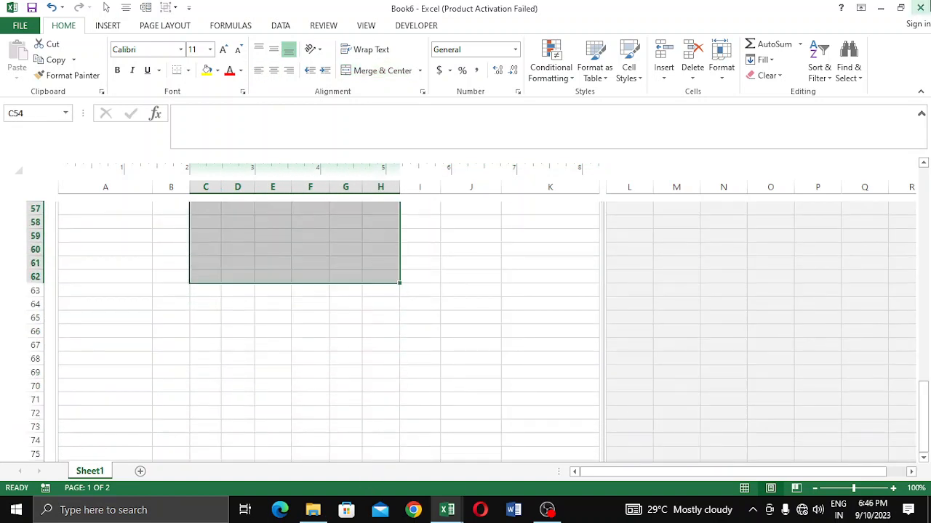
{"action": "left_click", "coordinate": [445, 381]}
{"action": "scroll", "coordinate": [448, 384], "scroll_direction": "up", "scroll_amount": 10}
{"action": "scroll", "coordinate": [427, 390], "scroll_direction": "down", "scroll_amount": 4}
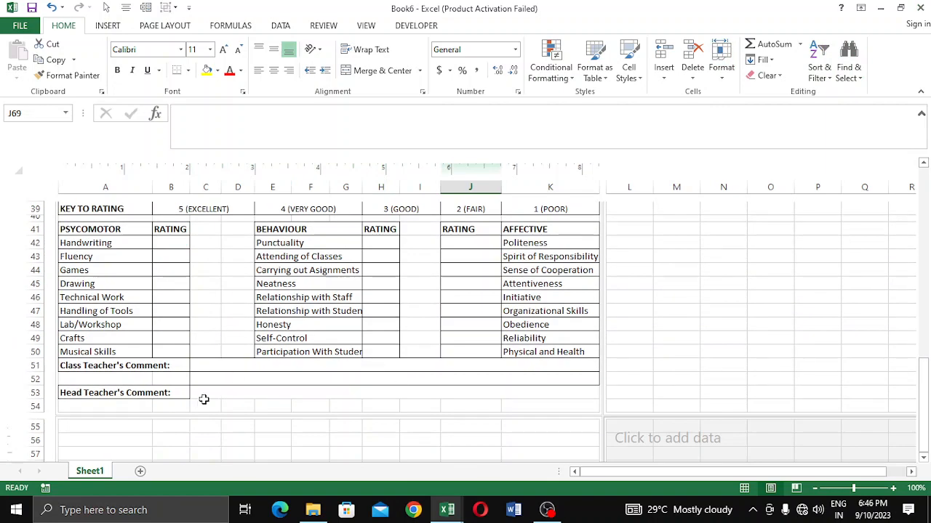
- Merge C54:K54 into a second left-aligned line for the head teacher's comment
{"action": "left_click", "coordinate": [206, 394]}
{"action": "left_click_drag", "start_coordinate": [206, 406], "coordinate": [572, 400]}
{"action": "left_click", "coordinate": [375, 72]}
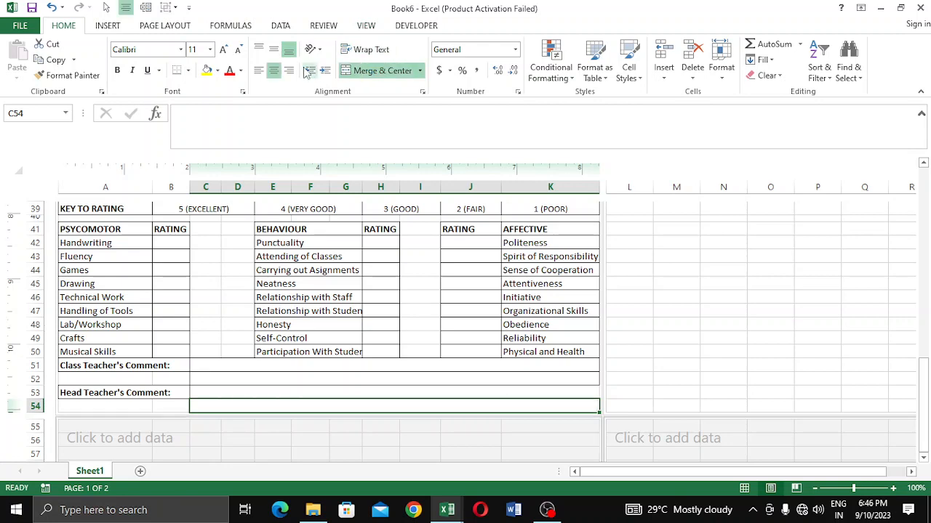
{"action": "left_click", "coordinate": [172, 405]}
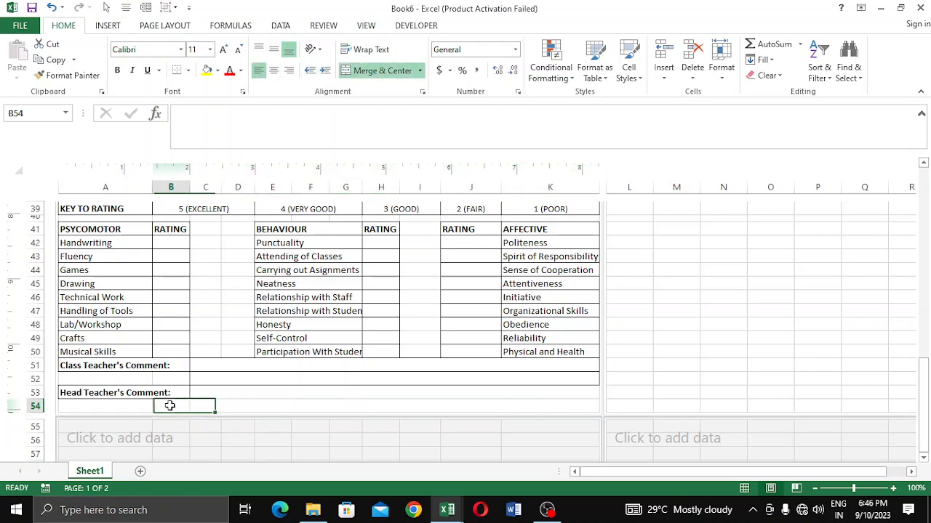
- Apply an outline border and an inner horizontal line to the head teacher's comment lines in C53:K54
{"action": "left_click_drag", "start_coordinate": [205, 391], "coordinate": [367, 404]}
{"action": "right_click", "coordinate": [367, 404]}
{"action": "left_click", "coordinate": [439, 347]}
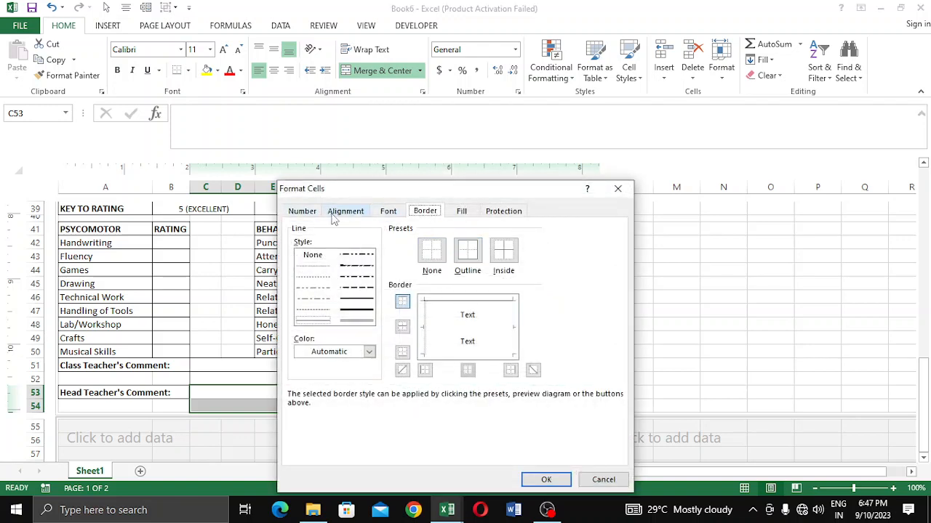
{"action": "left_click", "coordinate": [473, 328]}
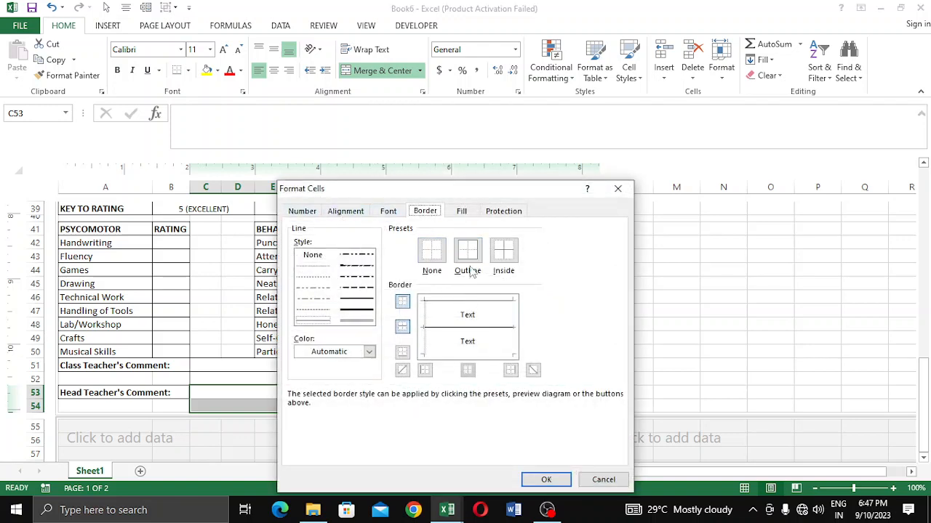
{"action": "left_click", "coordinate": [484, 330]}
{"action": "left_click", "coordinate": [468, 249]}
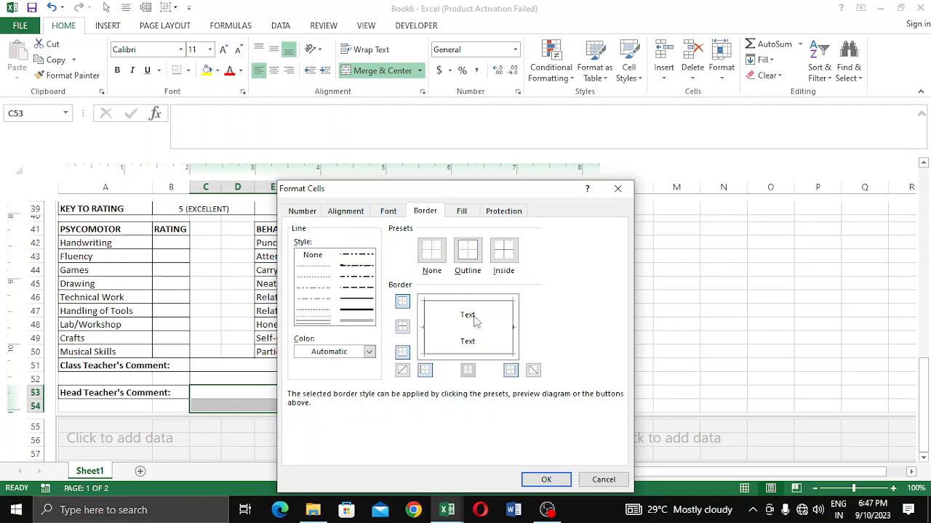
{"action": "left_click", "coordinate": [481, 329]}
{"action": "left_click", "coordinate": [546, 480]}
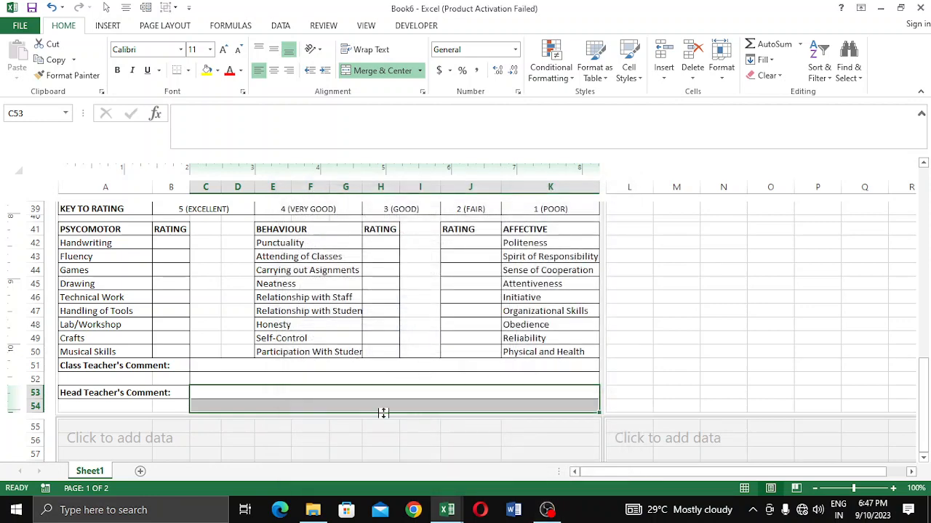
{"action": "left_click", "coordinate": [130, 378]}
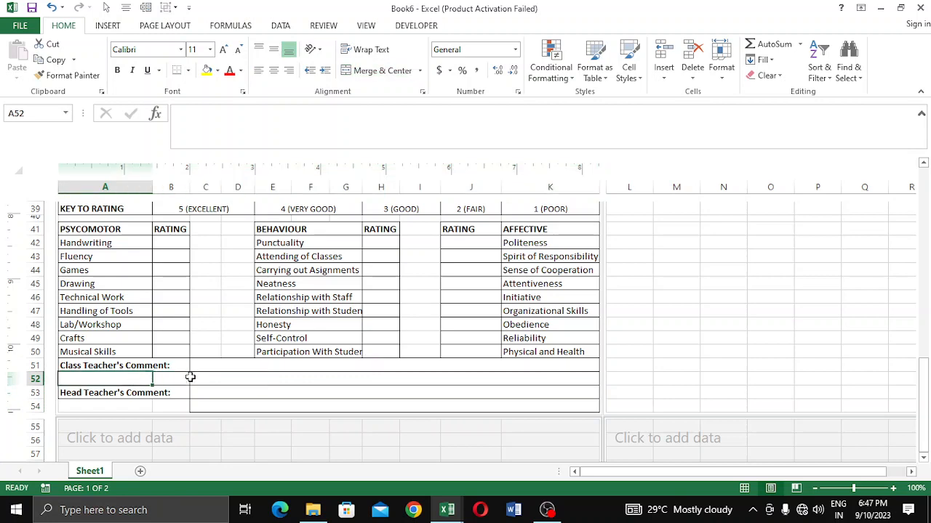
- Check the page layout of the result sheet in the print preview and return to the worksheet
{"action": "key", "text": "ctrl+p"}
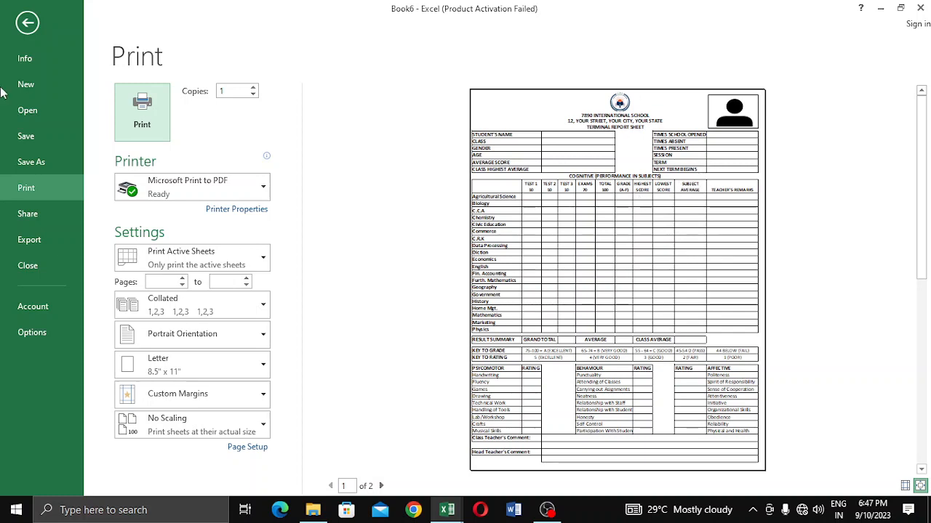
{"action": "left_click", "coordinate": [27, 24]}
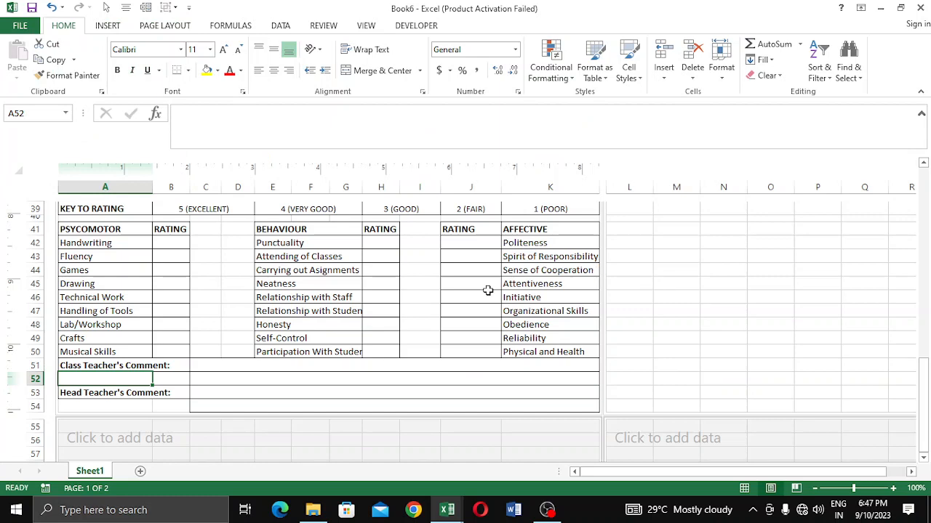
- Apply an outline border to D13:I13 around the COGNITIVE (PERFORMANCE IN SUBJECTS) heading
{"action": "scroll", "coordinate": [486, 285], "scroll_direction": "up", "scroll_amount": 13}
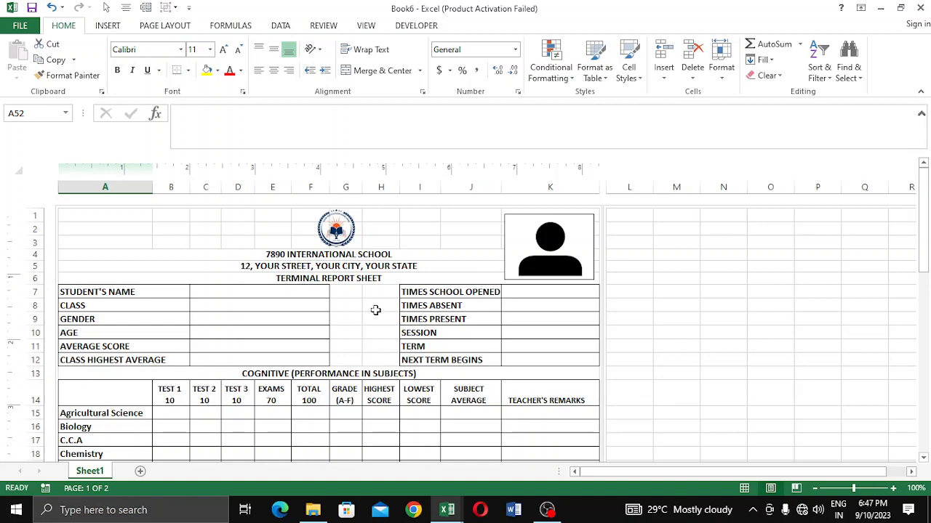
{"action": "scroll", "coordinate": [295, 283], "scroll_direction": "down", "scroll_amount": 4}
{"action": "scroll", "coordinate": [295, 280], "scroll_direction": "up", "scroll_amount": 4}
{"action": "left_click_drag", "start_coordinate": [239, 373], "coordinate": [427, 374]}
{"action": "right_click", "coordinate": [426, 373]}
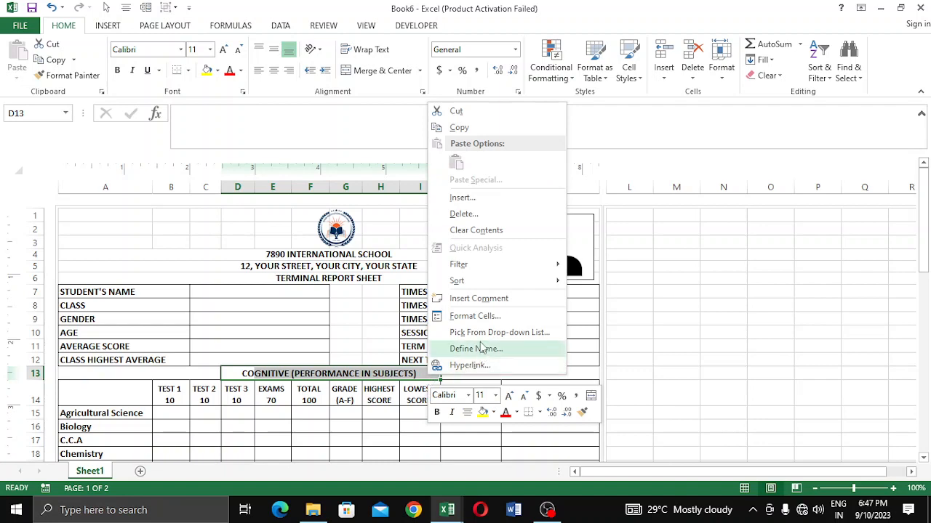
{"action": "left_click", "coordinate": [483, 315]}
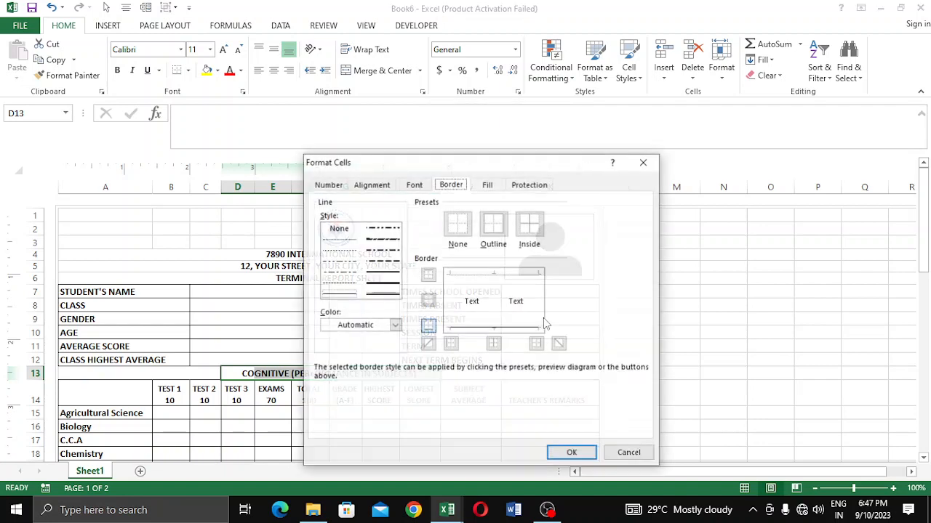
{"action": "left_click", "coordinate": [493, 224]}
{"action": "left_click", "coordinate": [570, 453]}
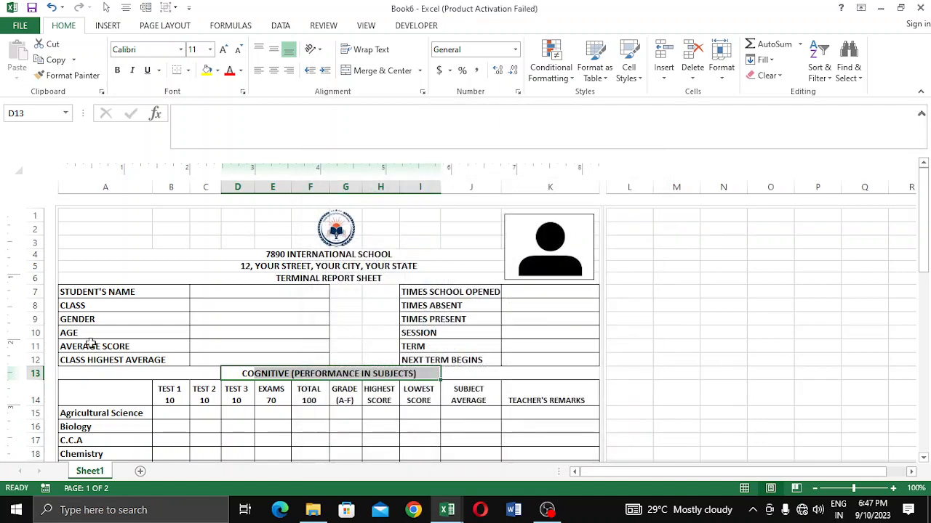
{"action": "left_click", "coordinate": [121, 374]}
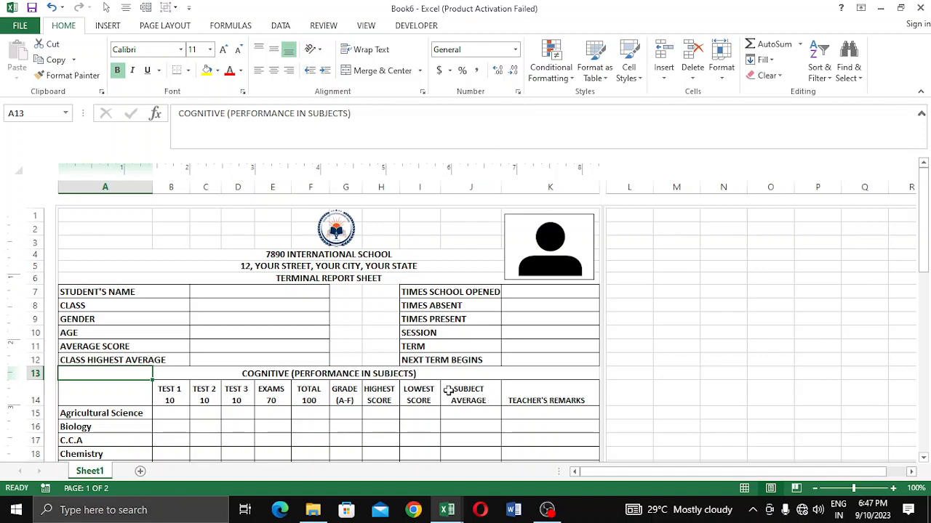
{"action": "left_click", "coordinate": [240, 314]}
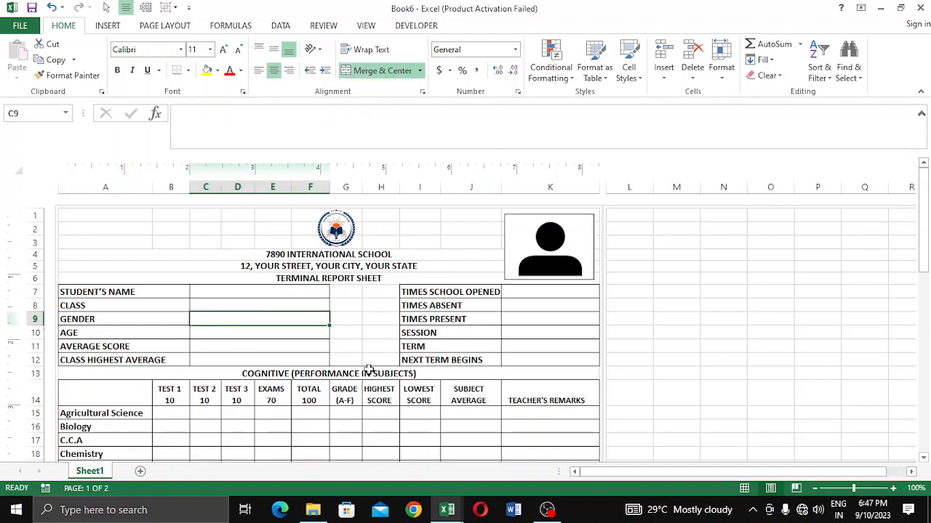
{"action": "scroll", "coordinate": [334, 386], "scroll_direction": "down", "scroll_amount": 7}
{"action": "scroll", "coordinate": [338, 363], "scroll_direction": "up", "scroll_amount": 7}
{"action": "scroll", "coordinate": [338, 363], "scroll_direction": "down", "scroll_amount": 11}
{"action": "scroll", "coordinate": [339, 362], "scroll_direction": "down", "scroll_amount": 12}
{"action": "scroll", "coordinate": [339, 362], "scroll_direction": "up", "scroll_amount": 20}
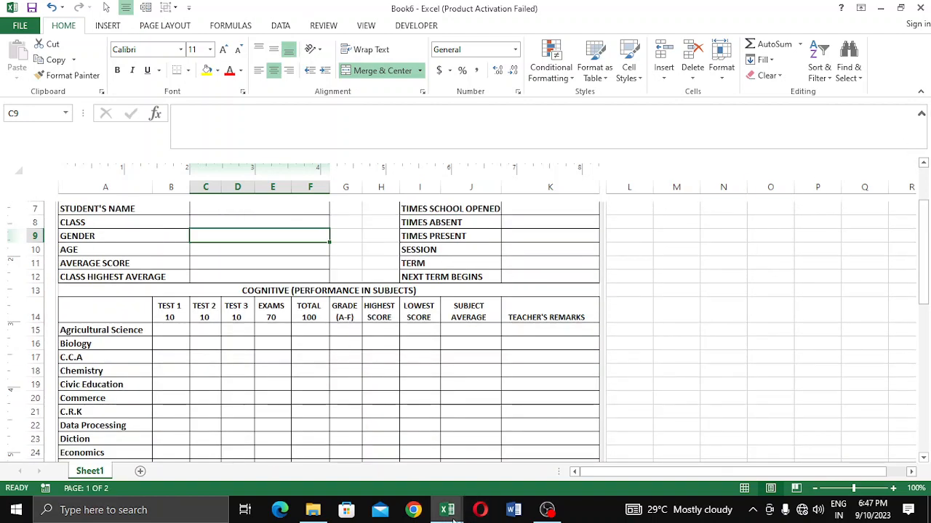
{"action": "left_click", "coordinate": [549, 510]}
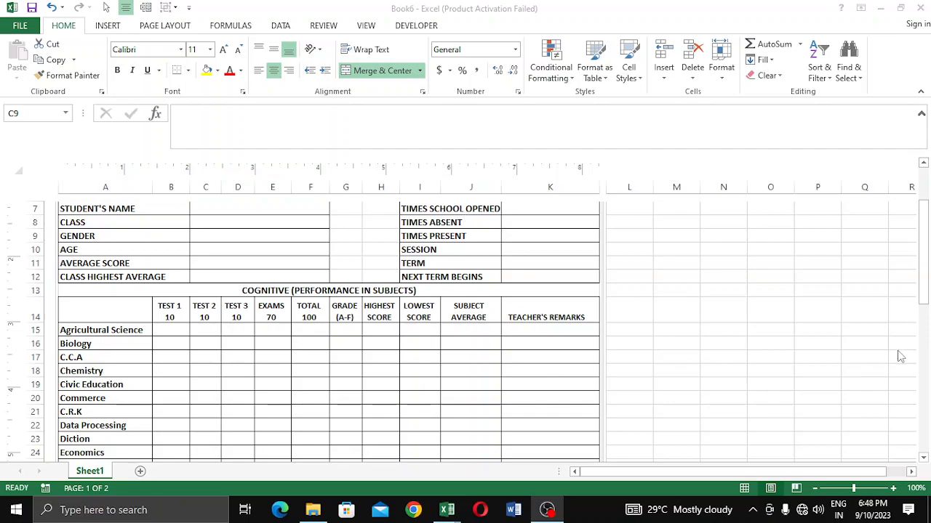